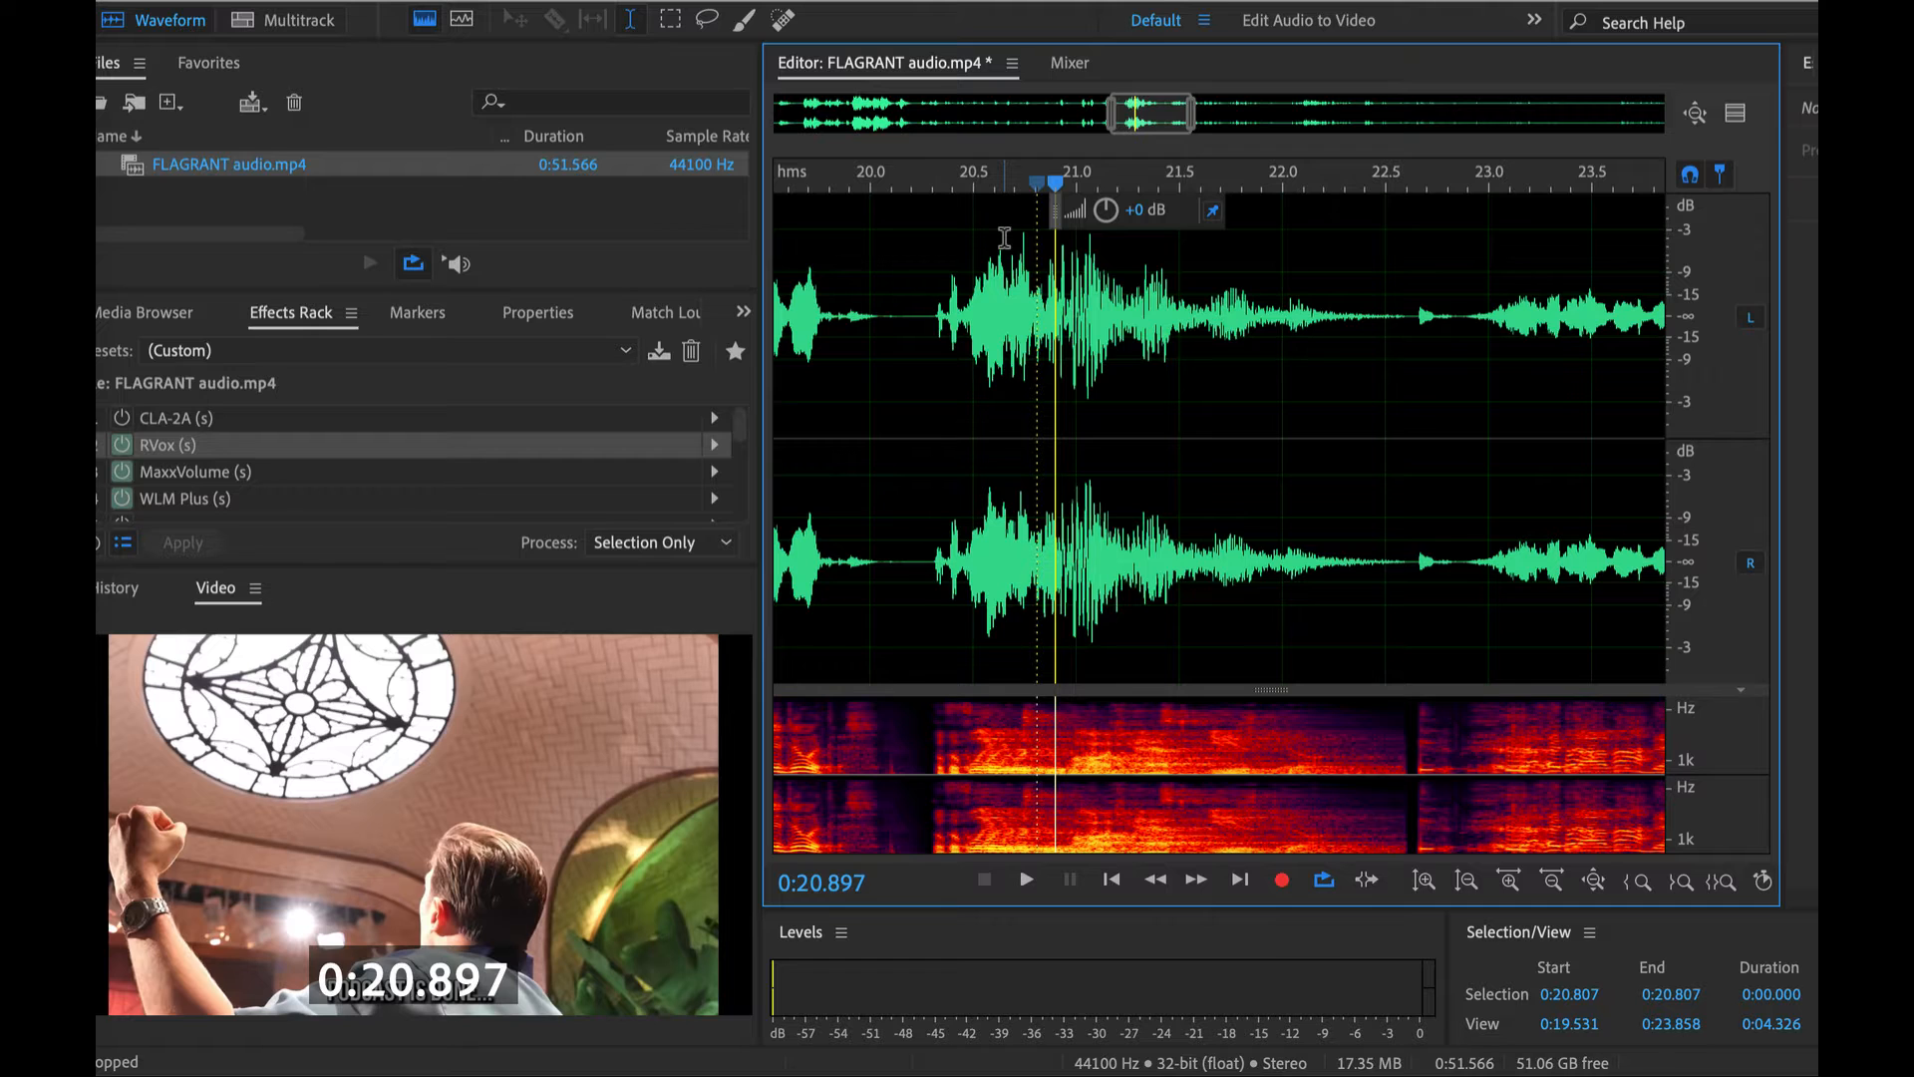
Examine the loud peaks in the clip's opening seconds, placing the playhead at about 0:01.659 and 0:04.662
key("Home")
scroll(1075, 267, "down", 6)
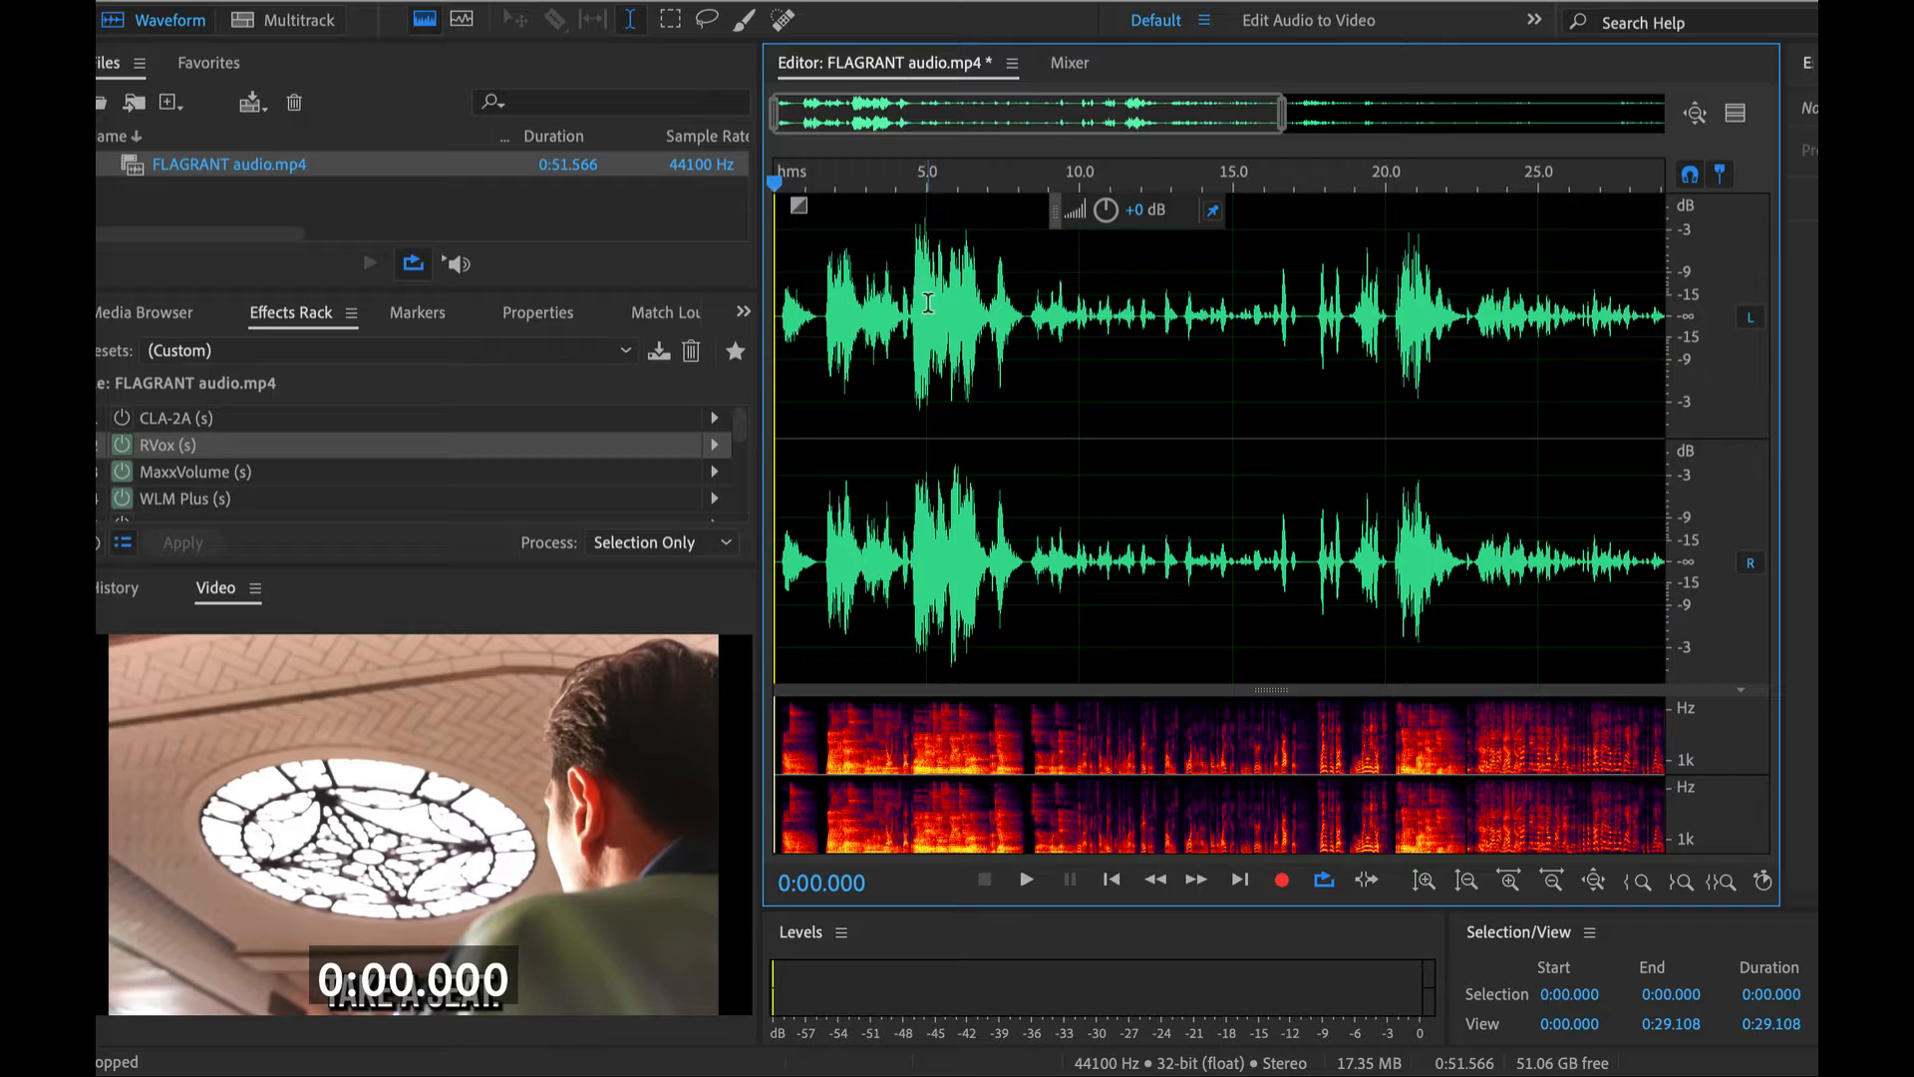
scroll(841, 282, "up", 3)
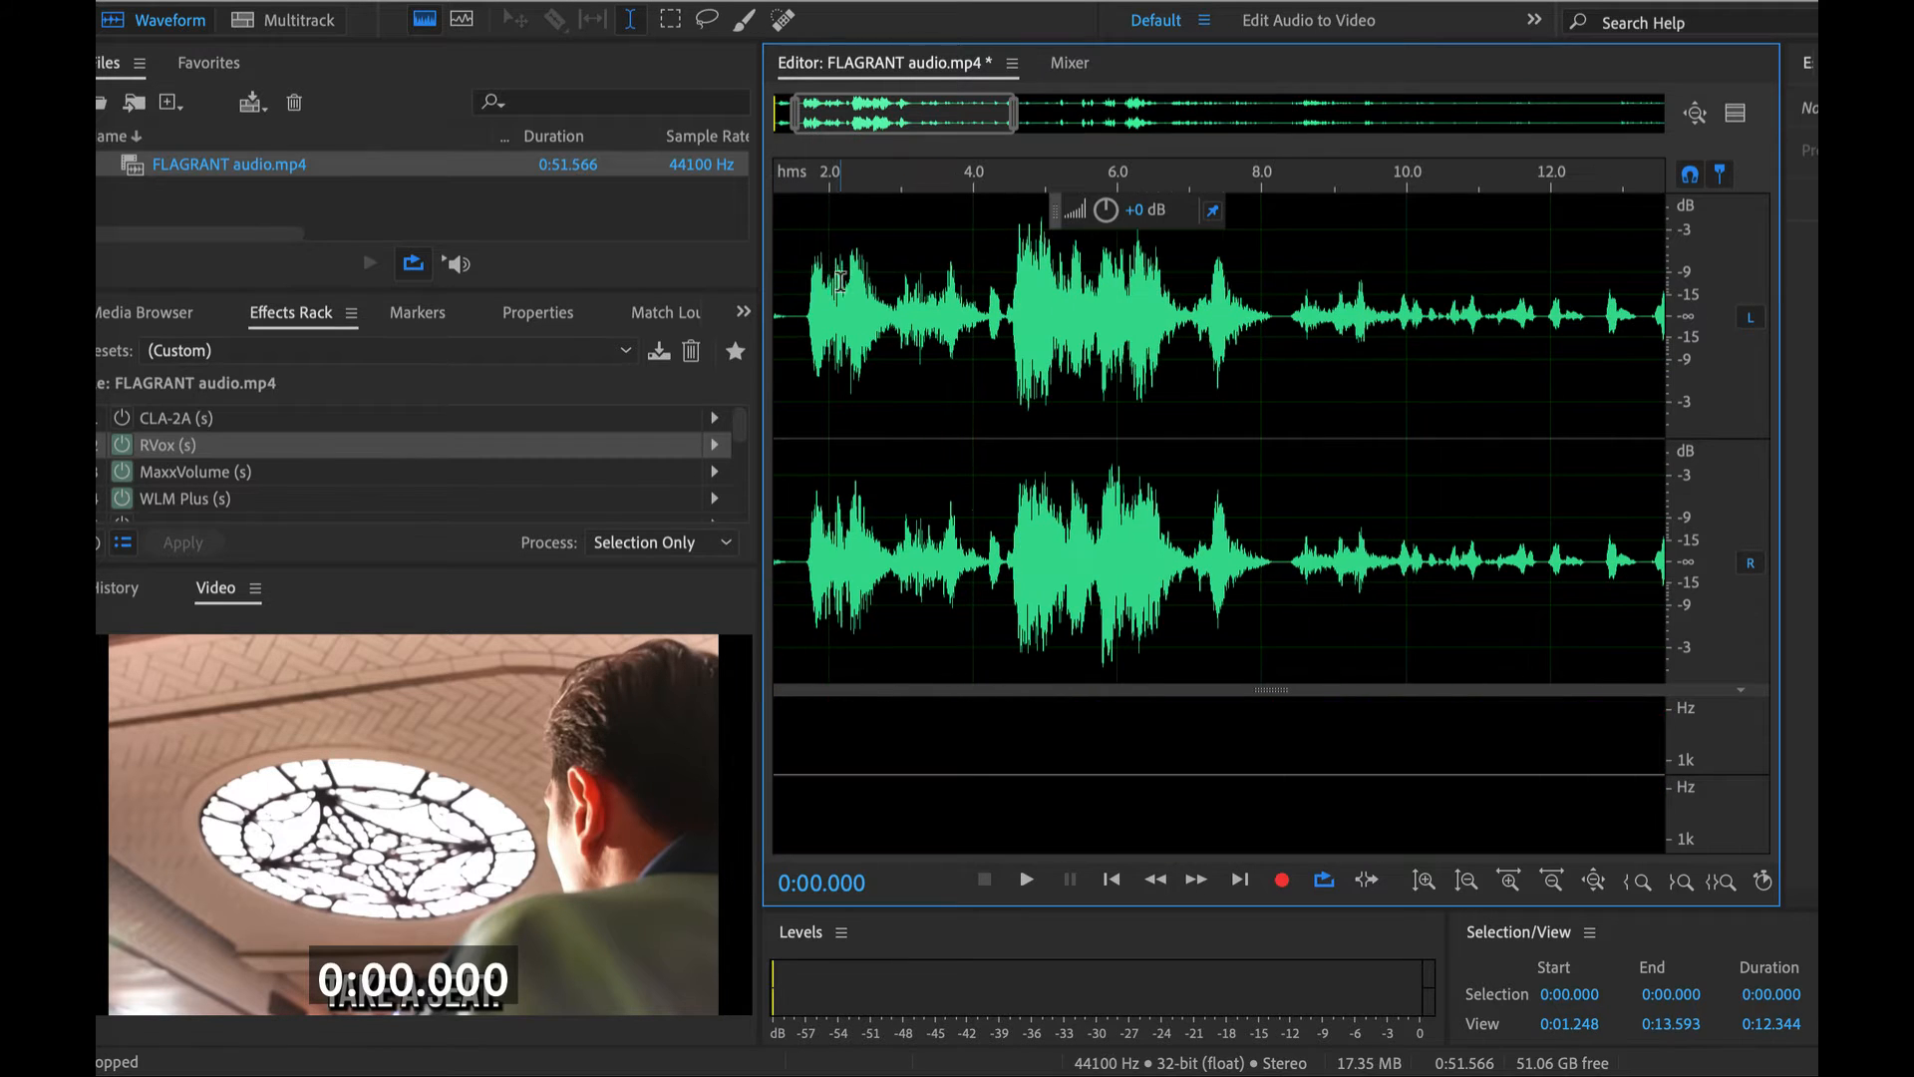
left_click(804, 300)
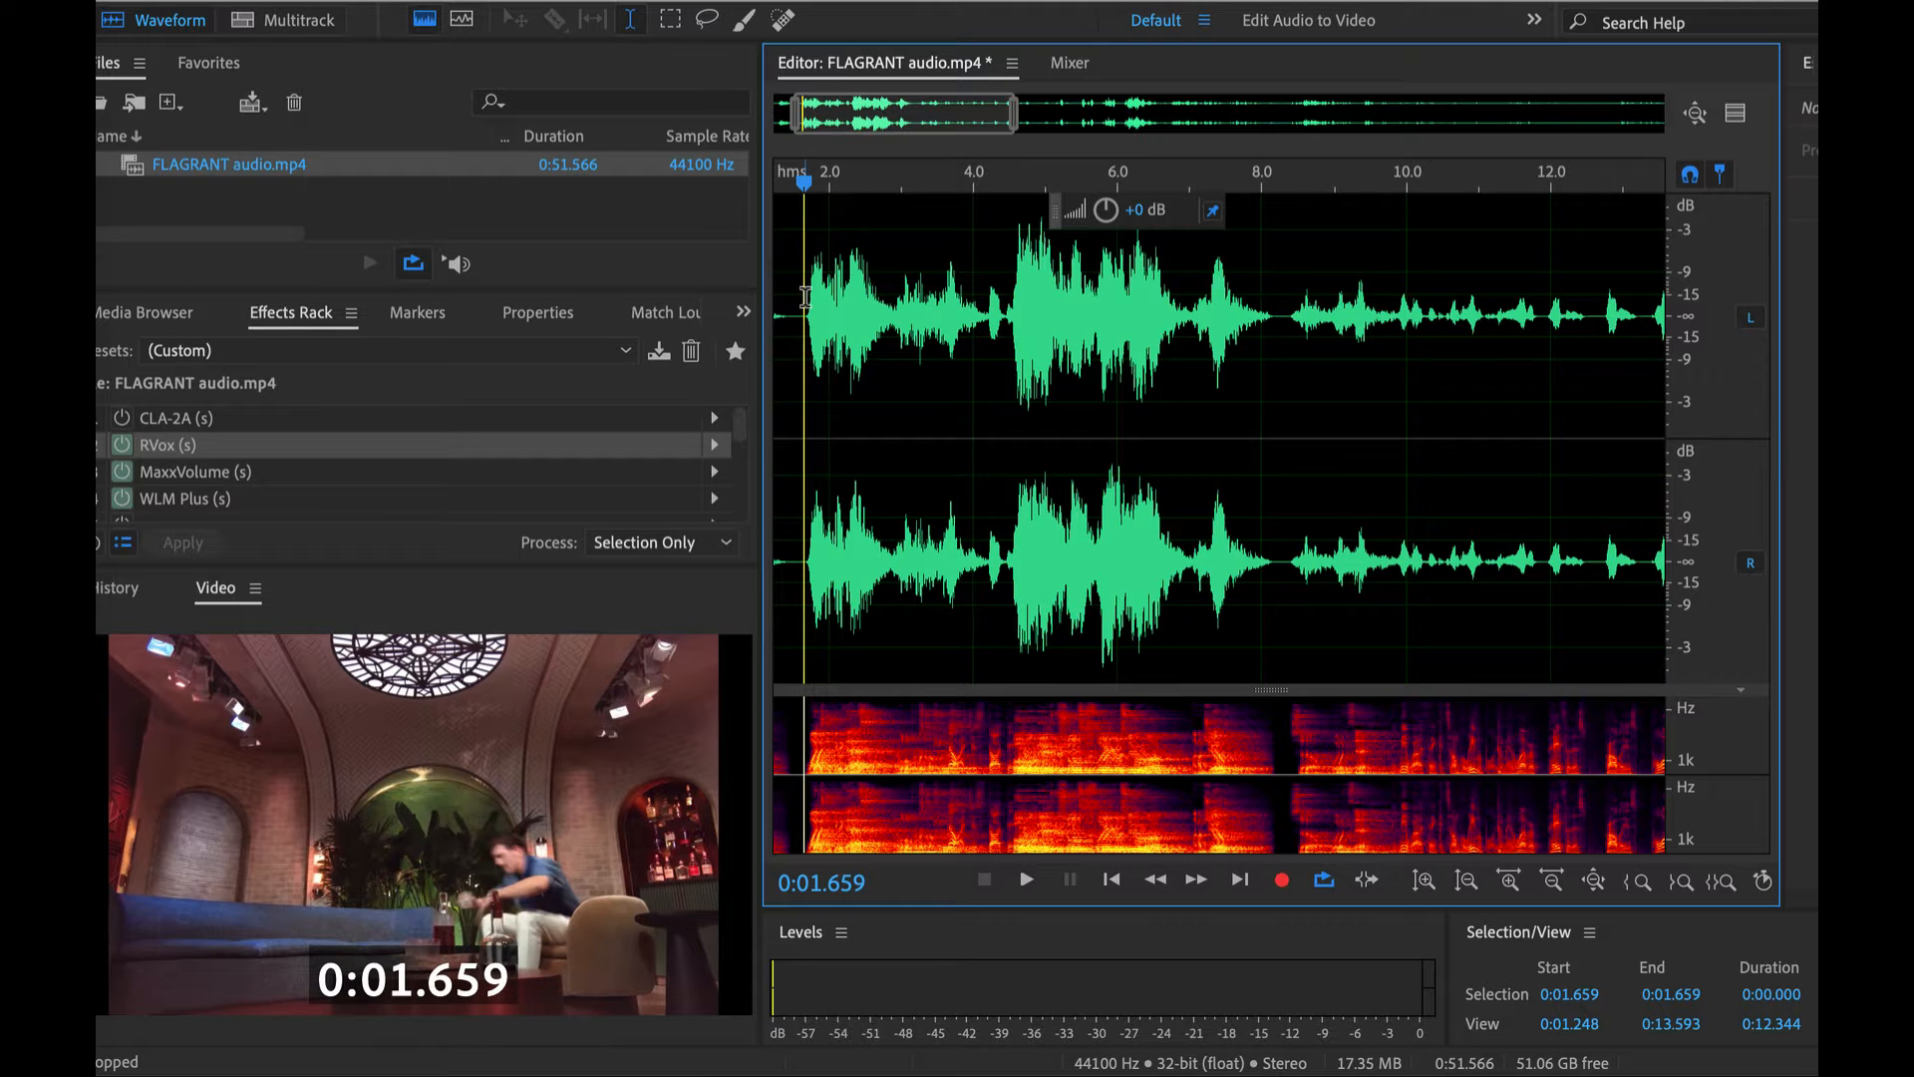
scroll(820, 299, "down", 3)
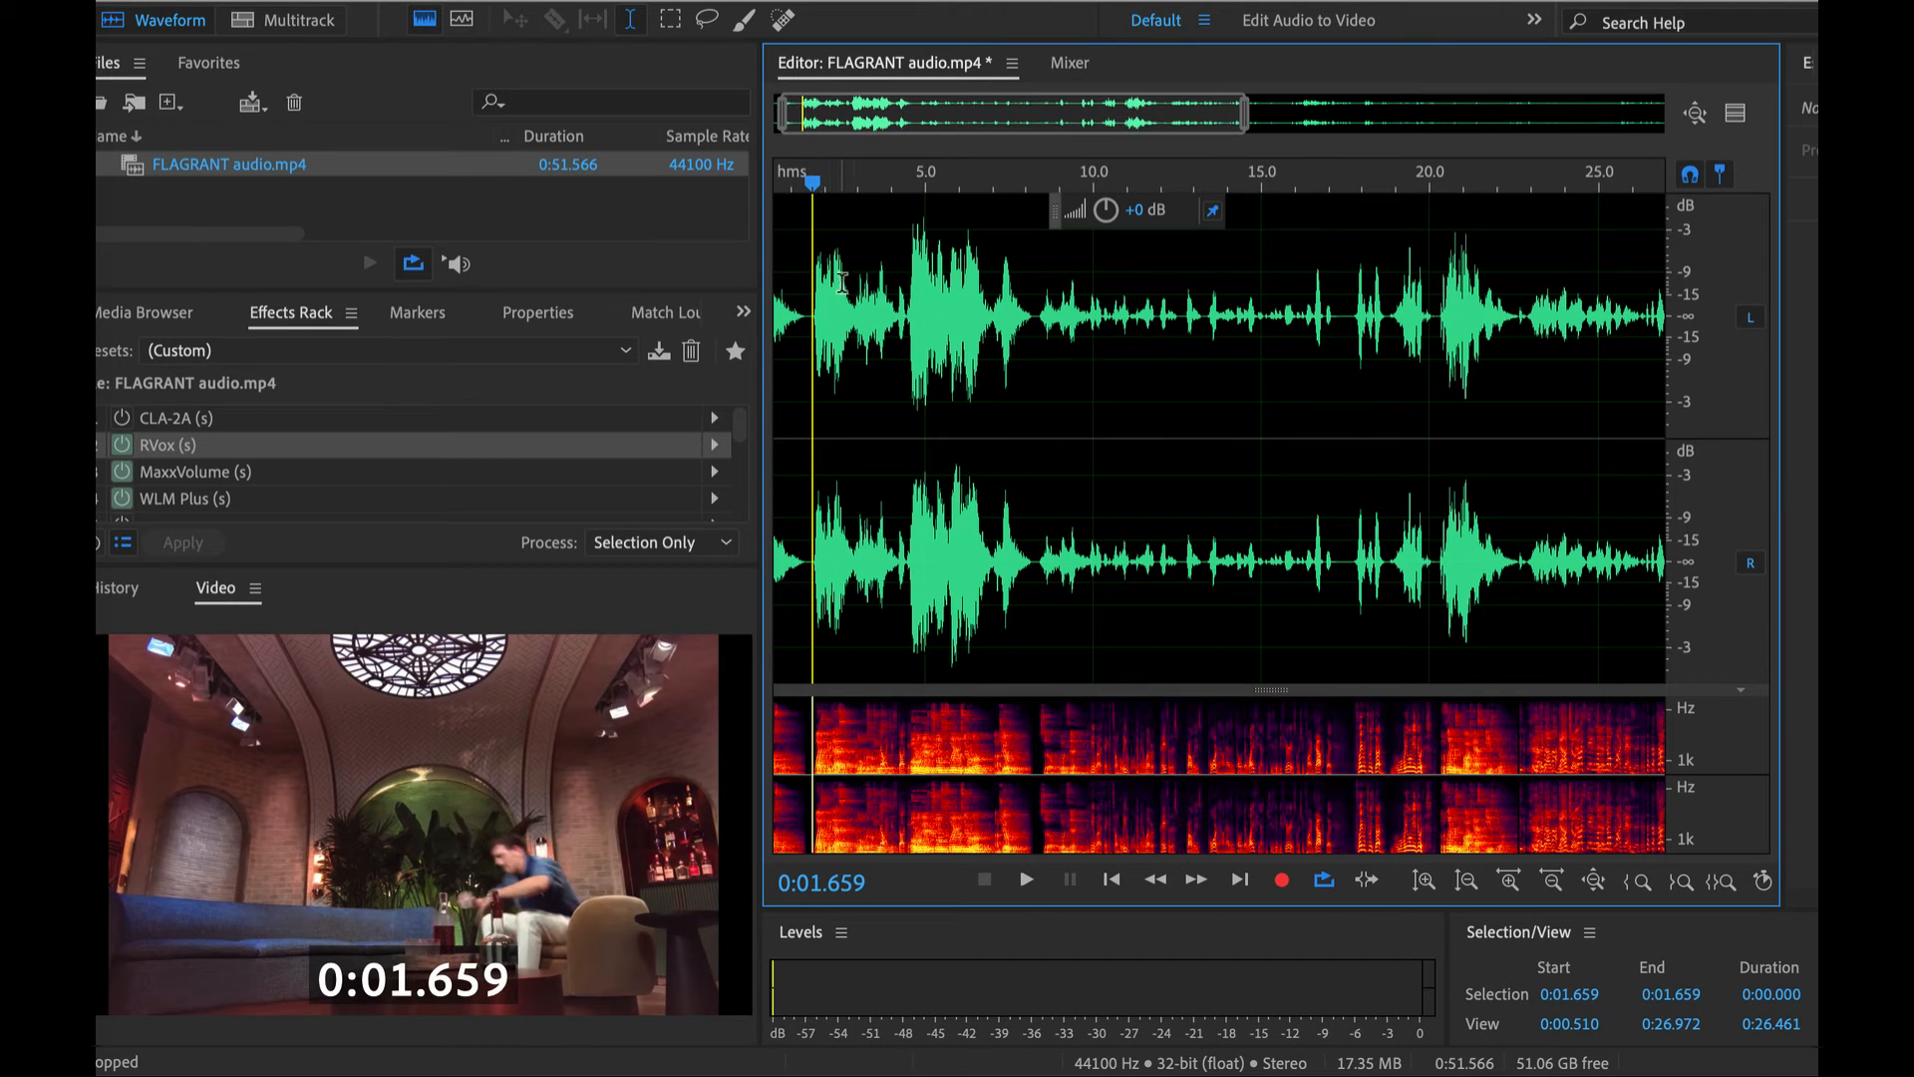
left_click(913, 271)
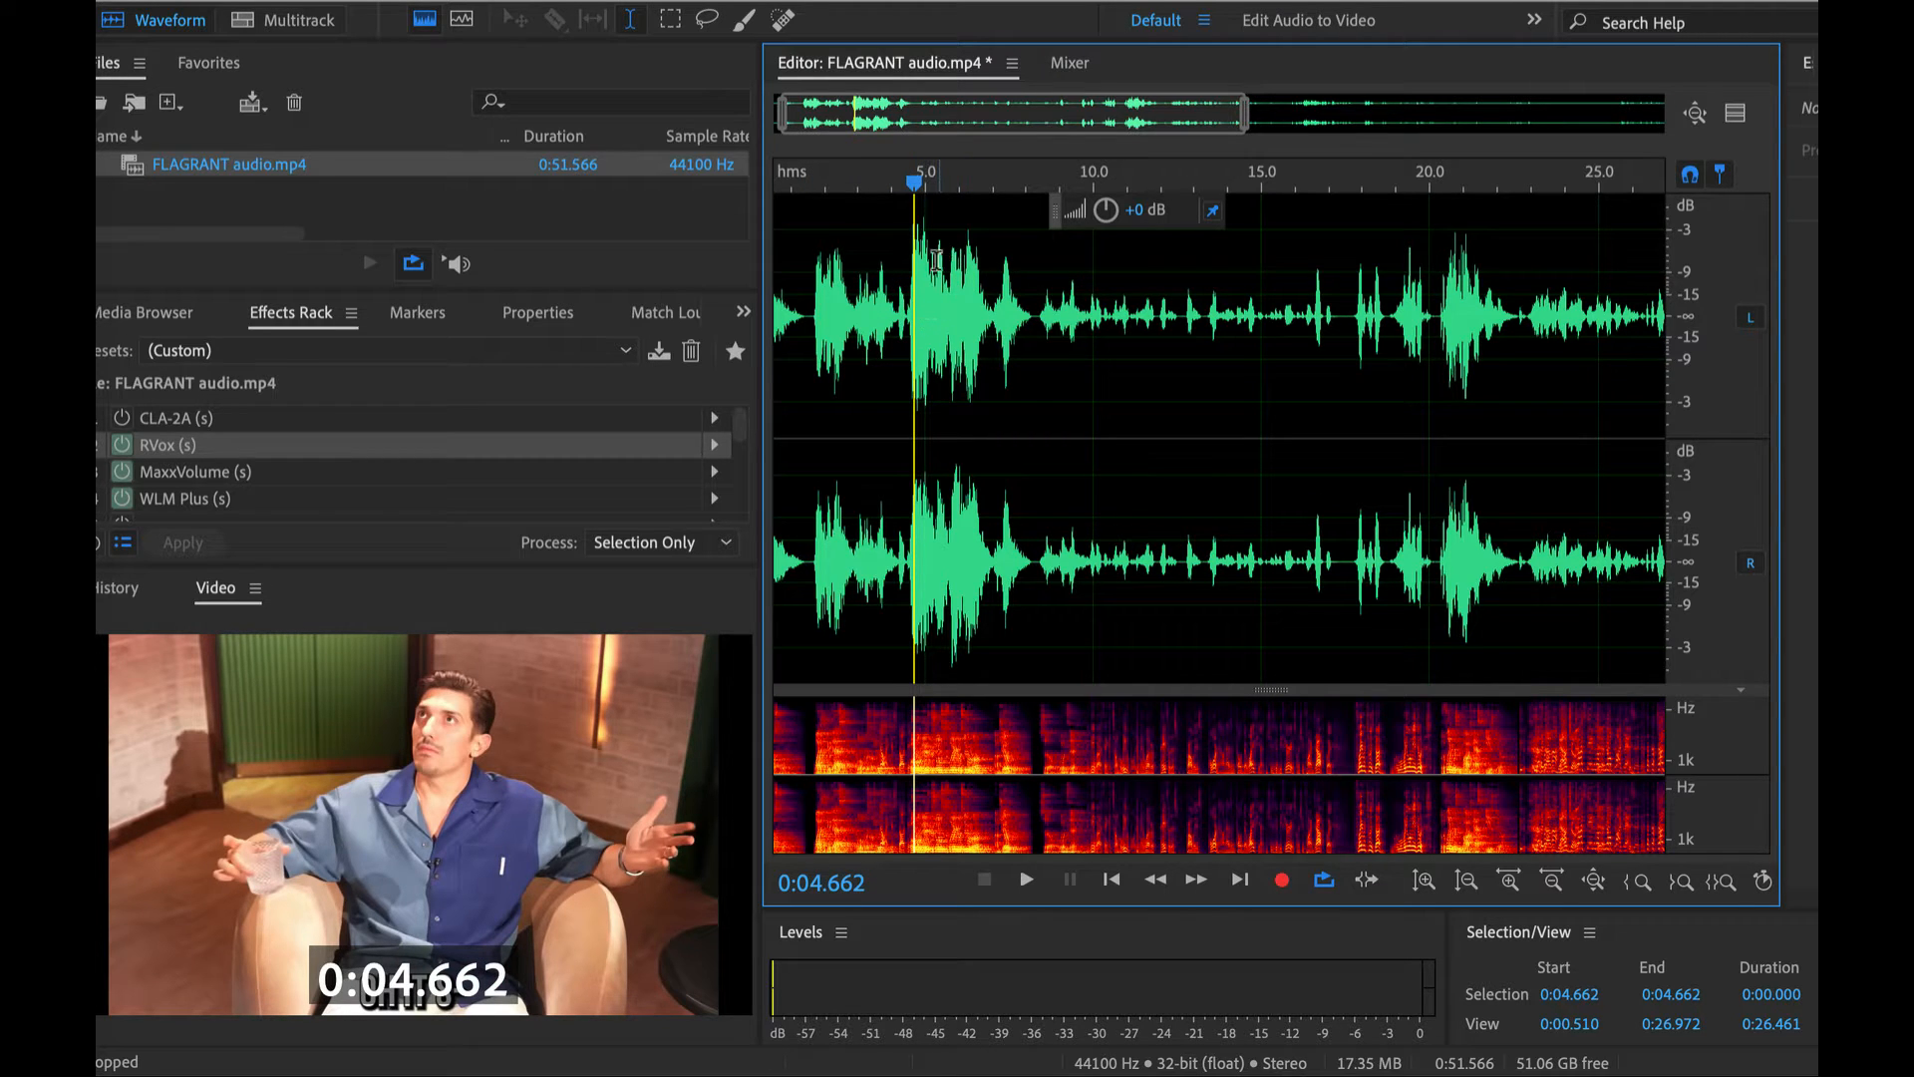
scroll(934, 263, "up", 3)
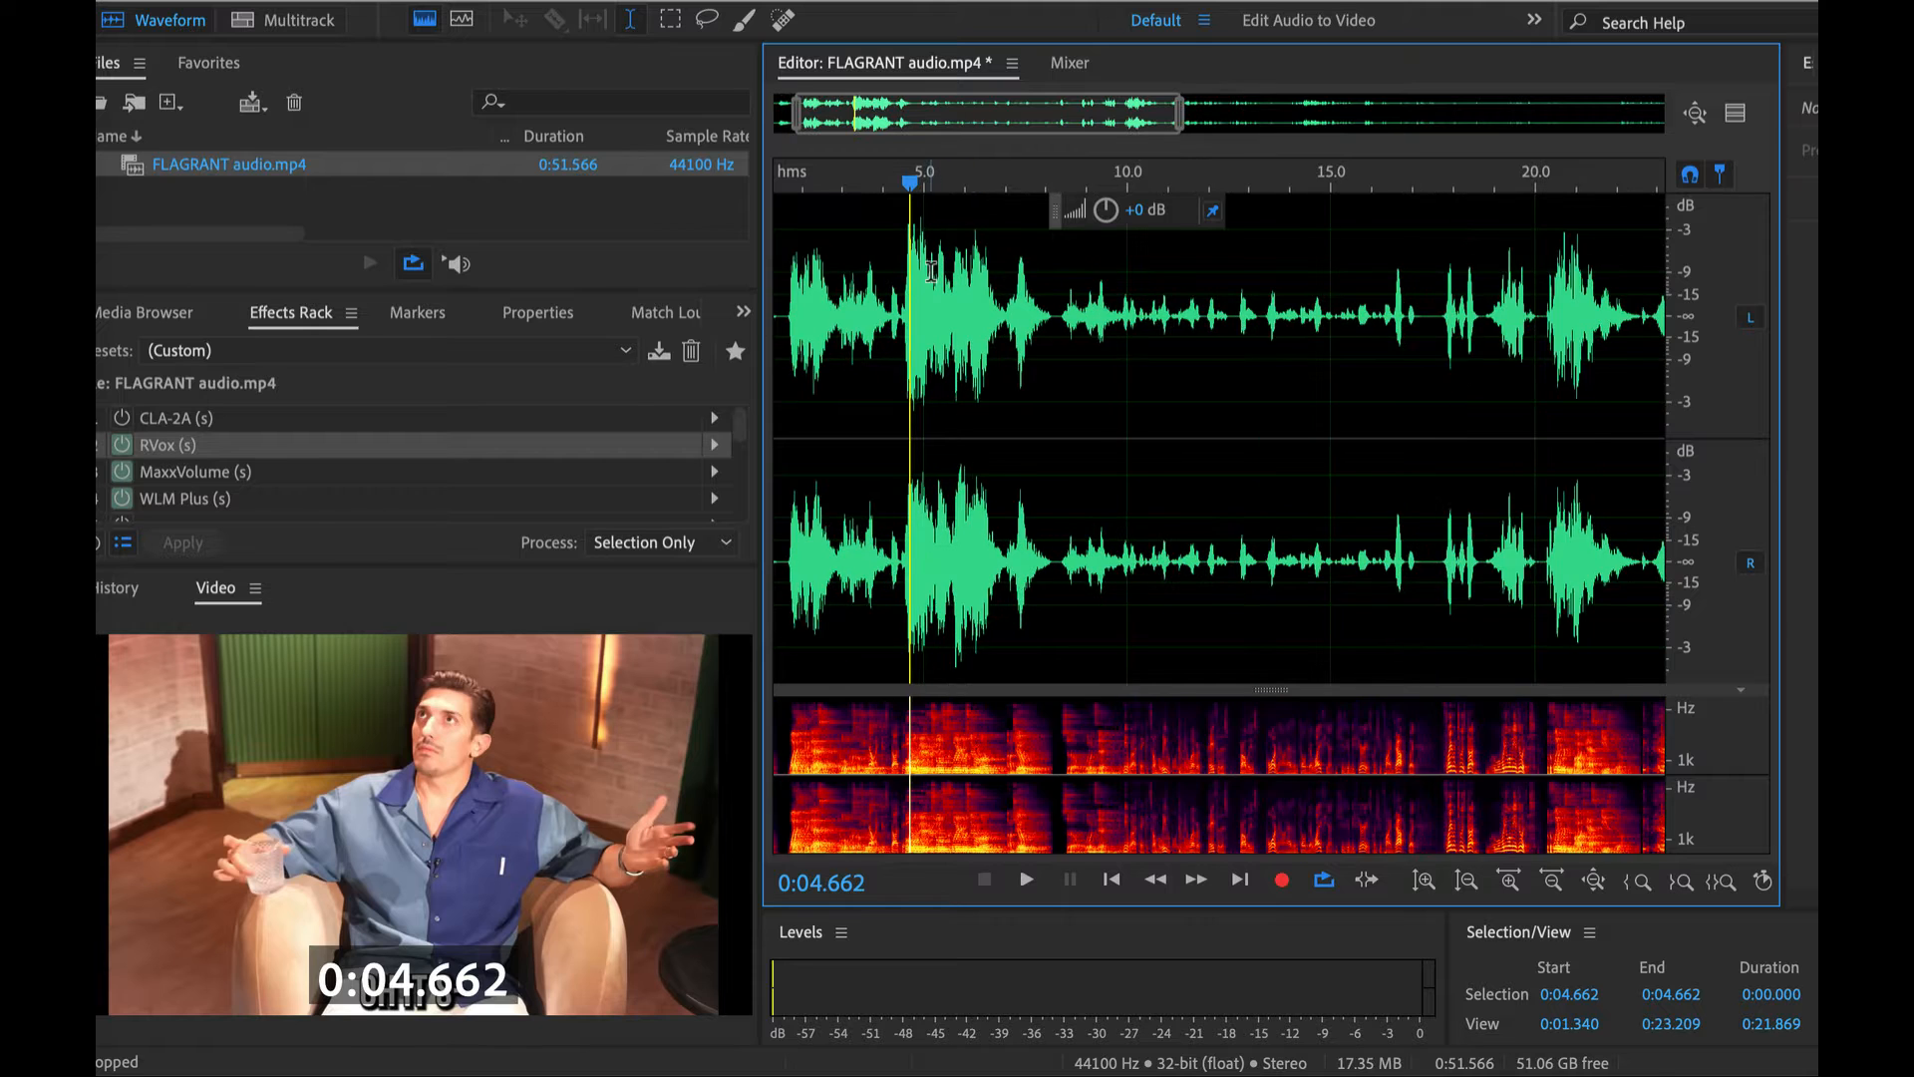
scroll(938, 278, "down", 2)
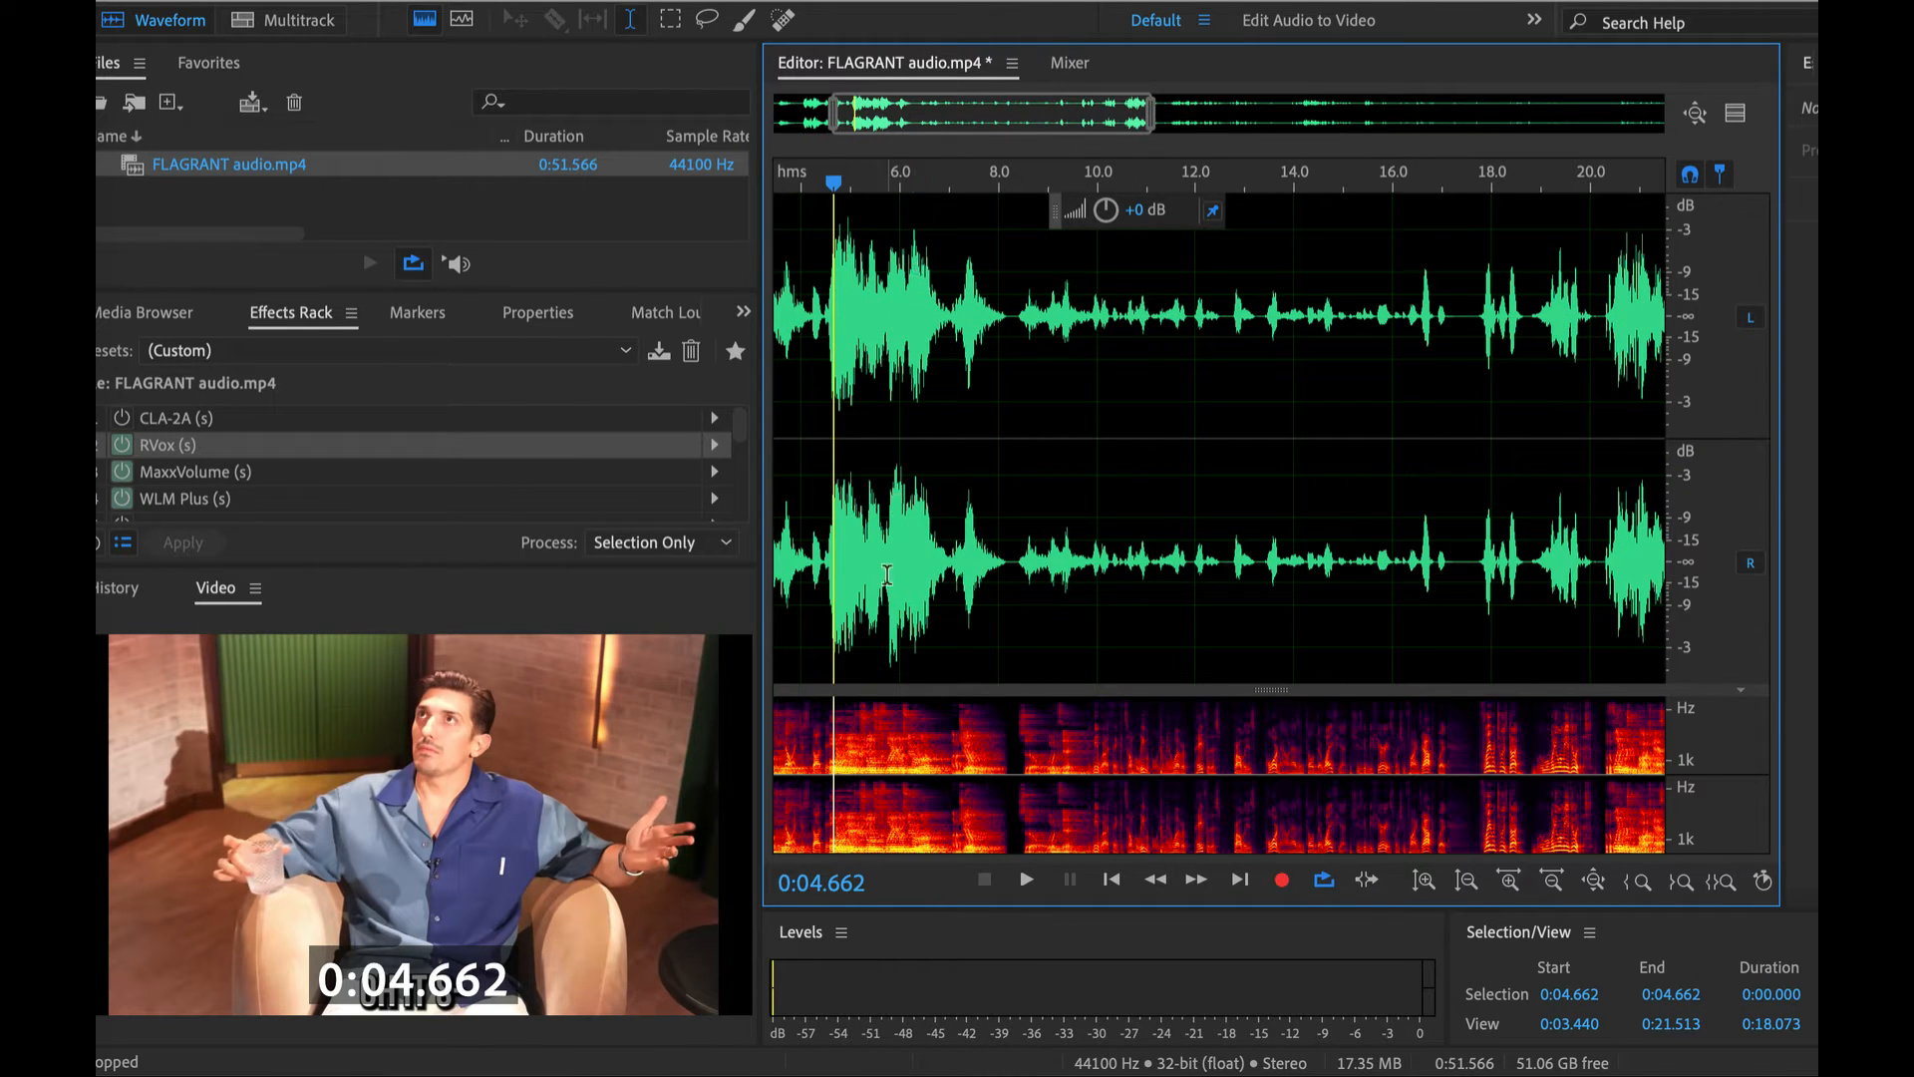
Enlarge the spectral frequency display so it fills most of the editor, shrinking the waveform above it
left_click(916, 668)
left_click_drag(957, 689, 958, 318)
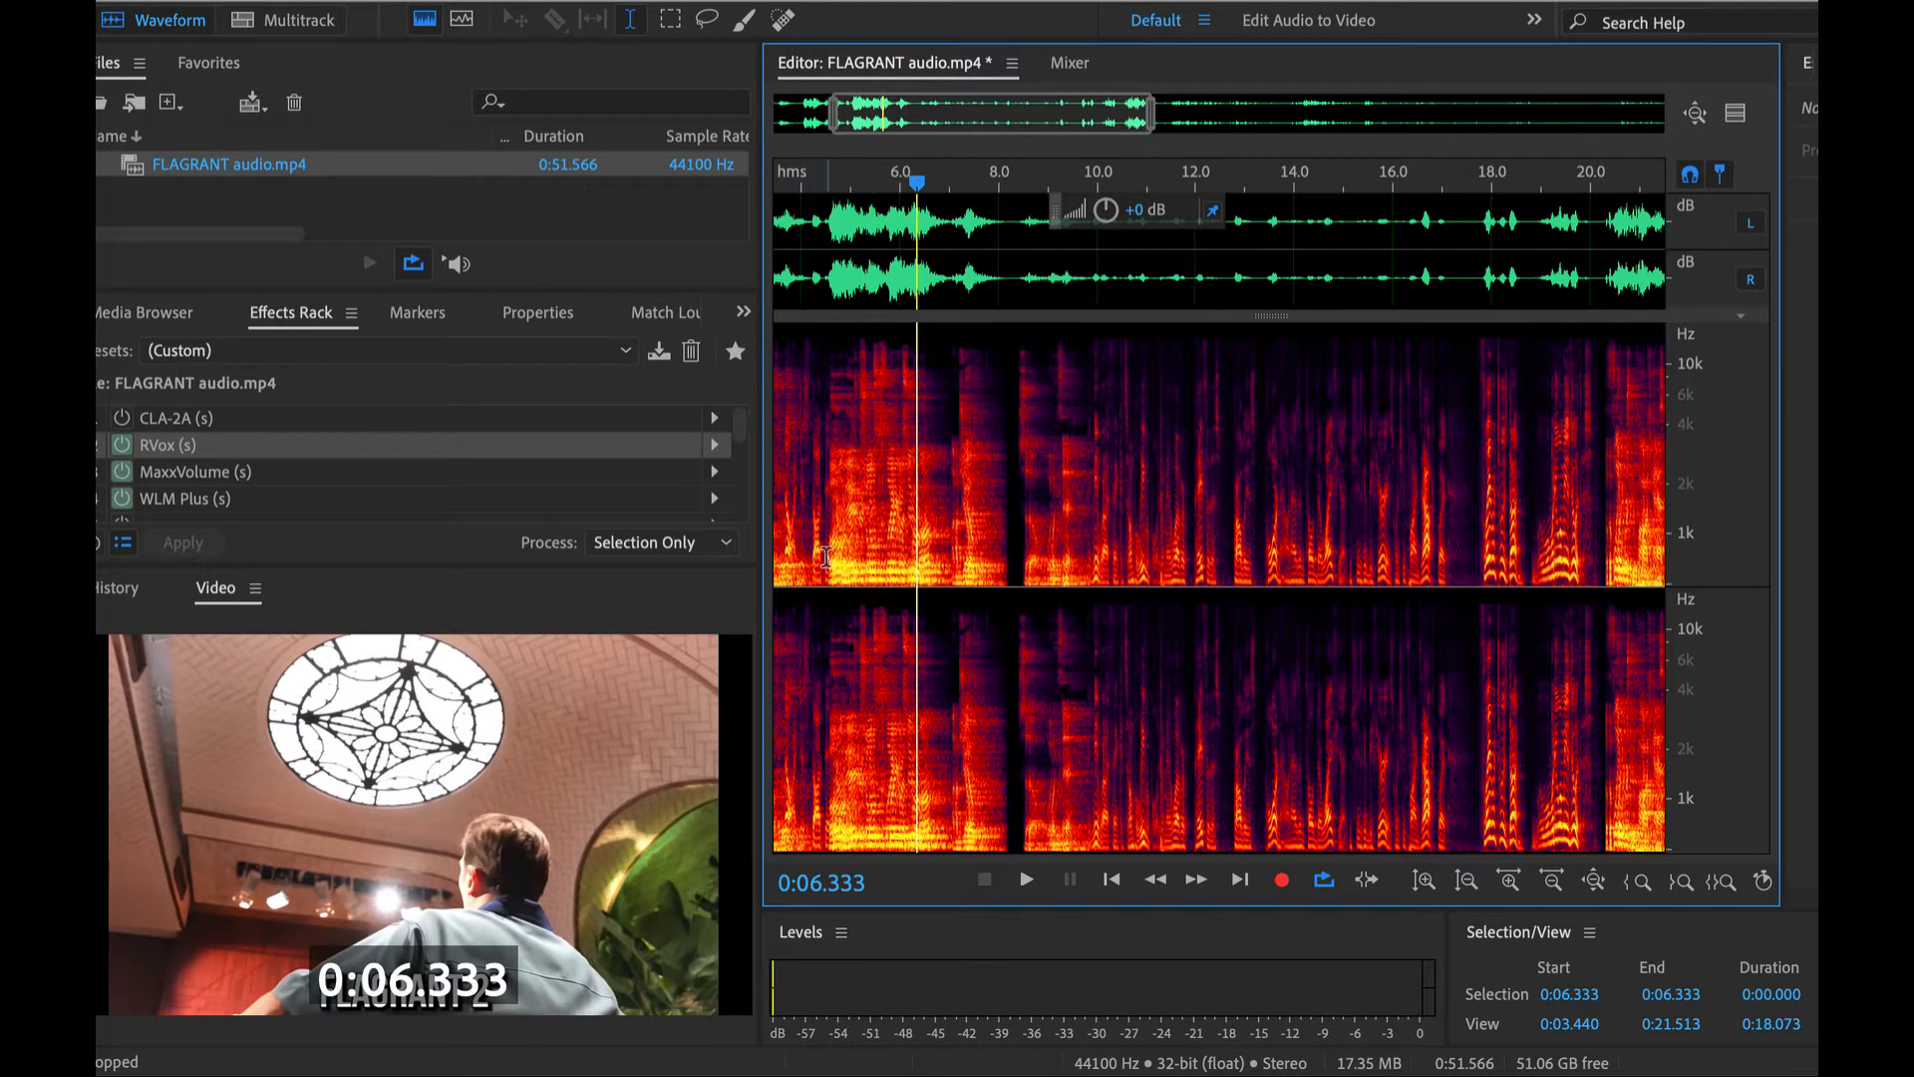
Play the audio from 0:20.000 to listen to the loud burst right after it
scroll(872, 478, "down", 3)
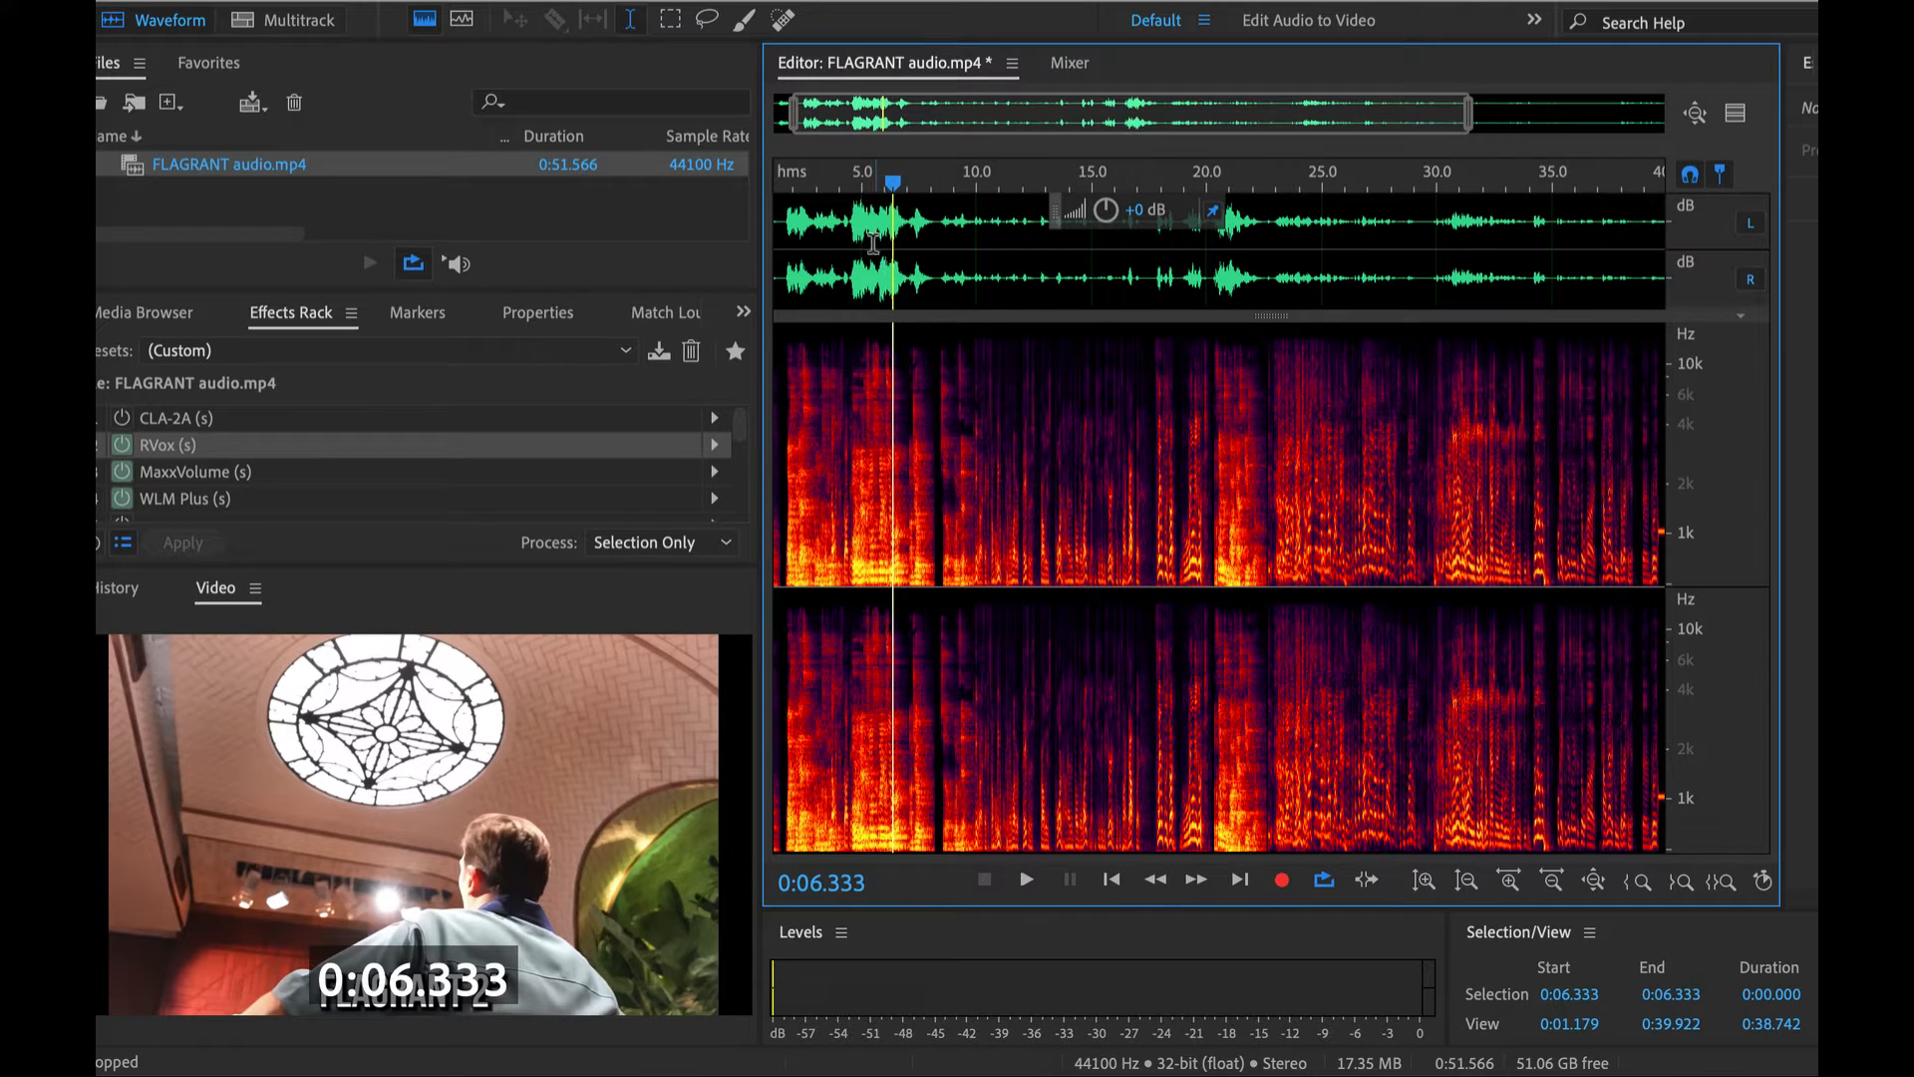
scroll(1030, 214, "right", 3)
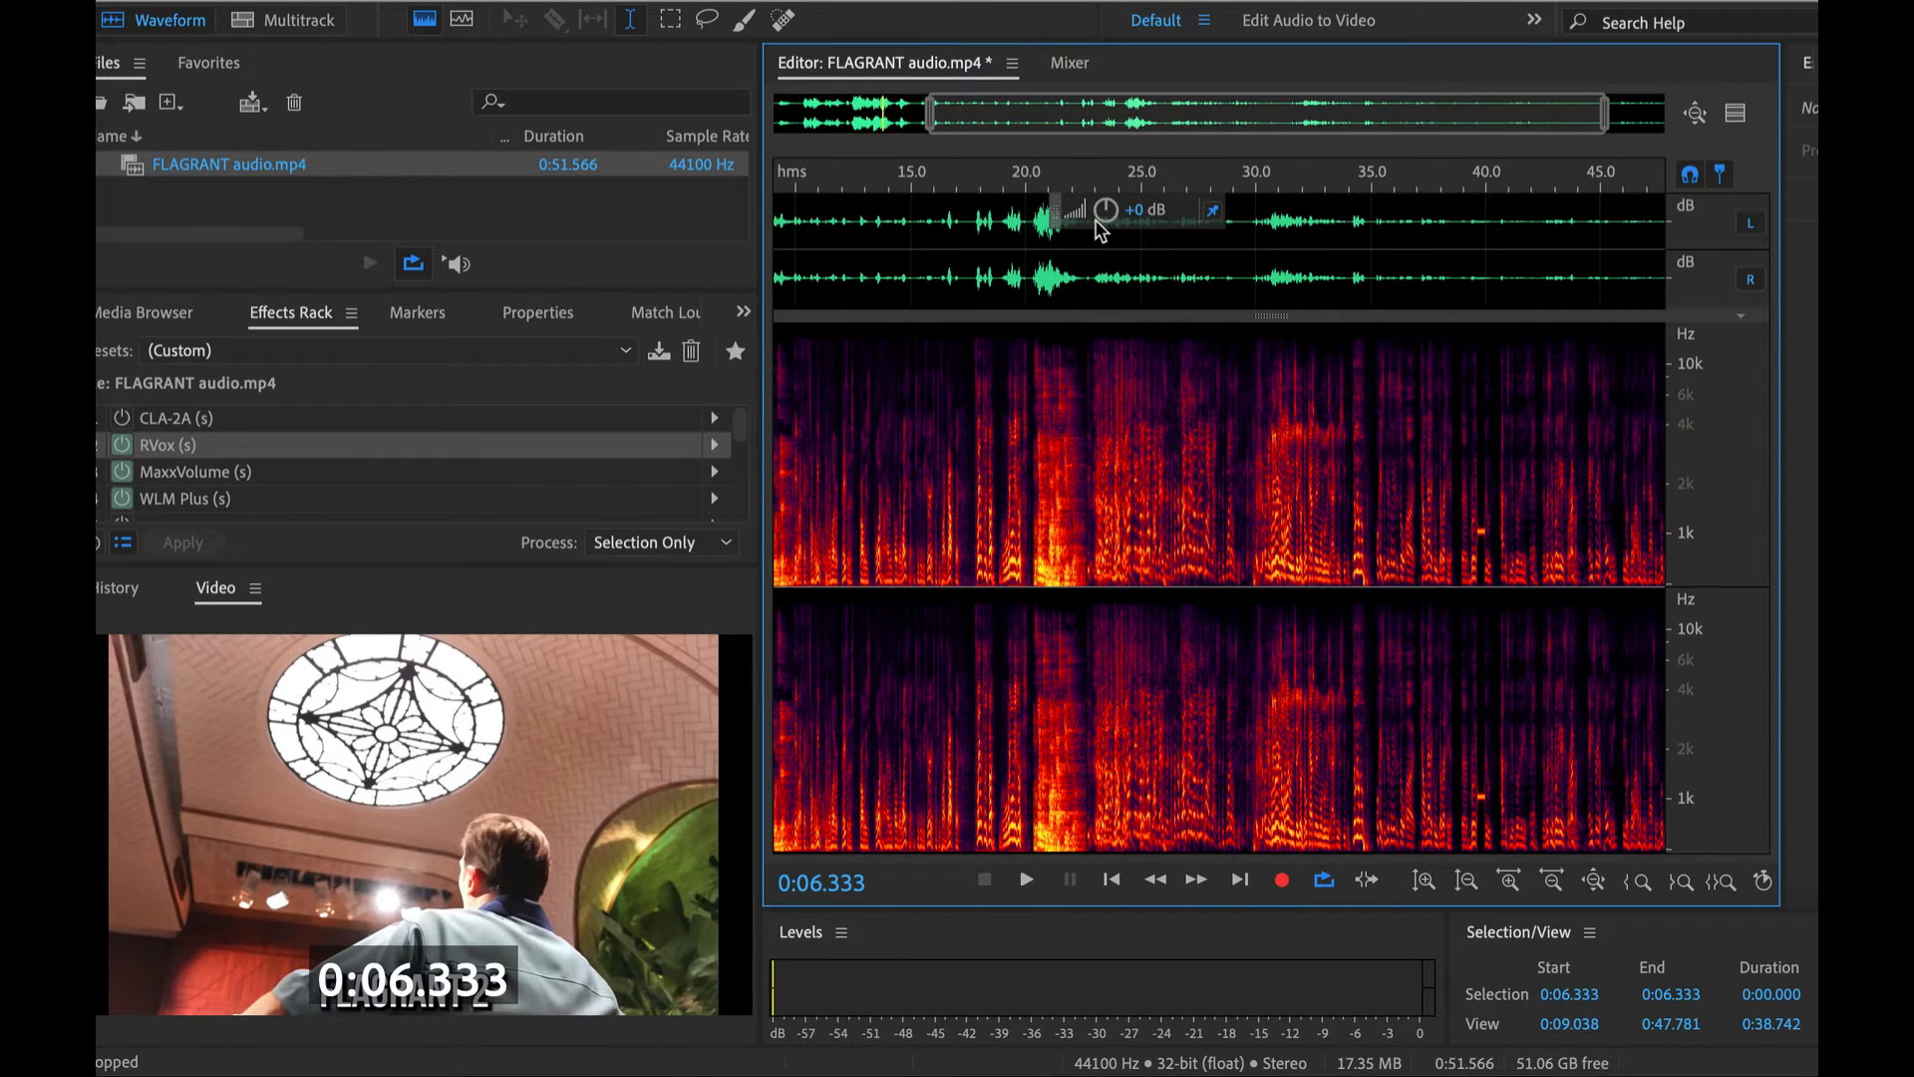
scroll(1109, 240, "up", 2)
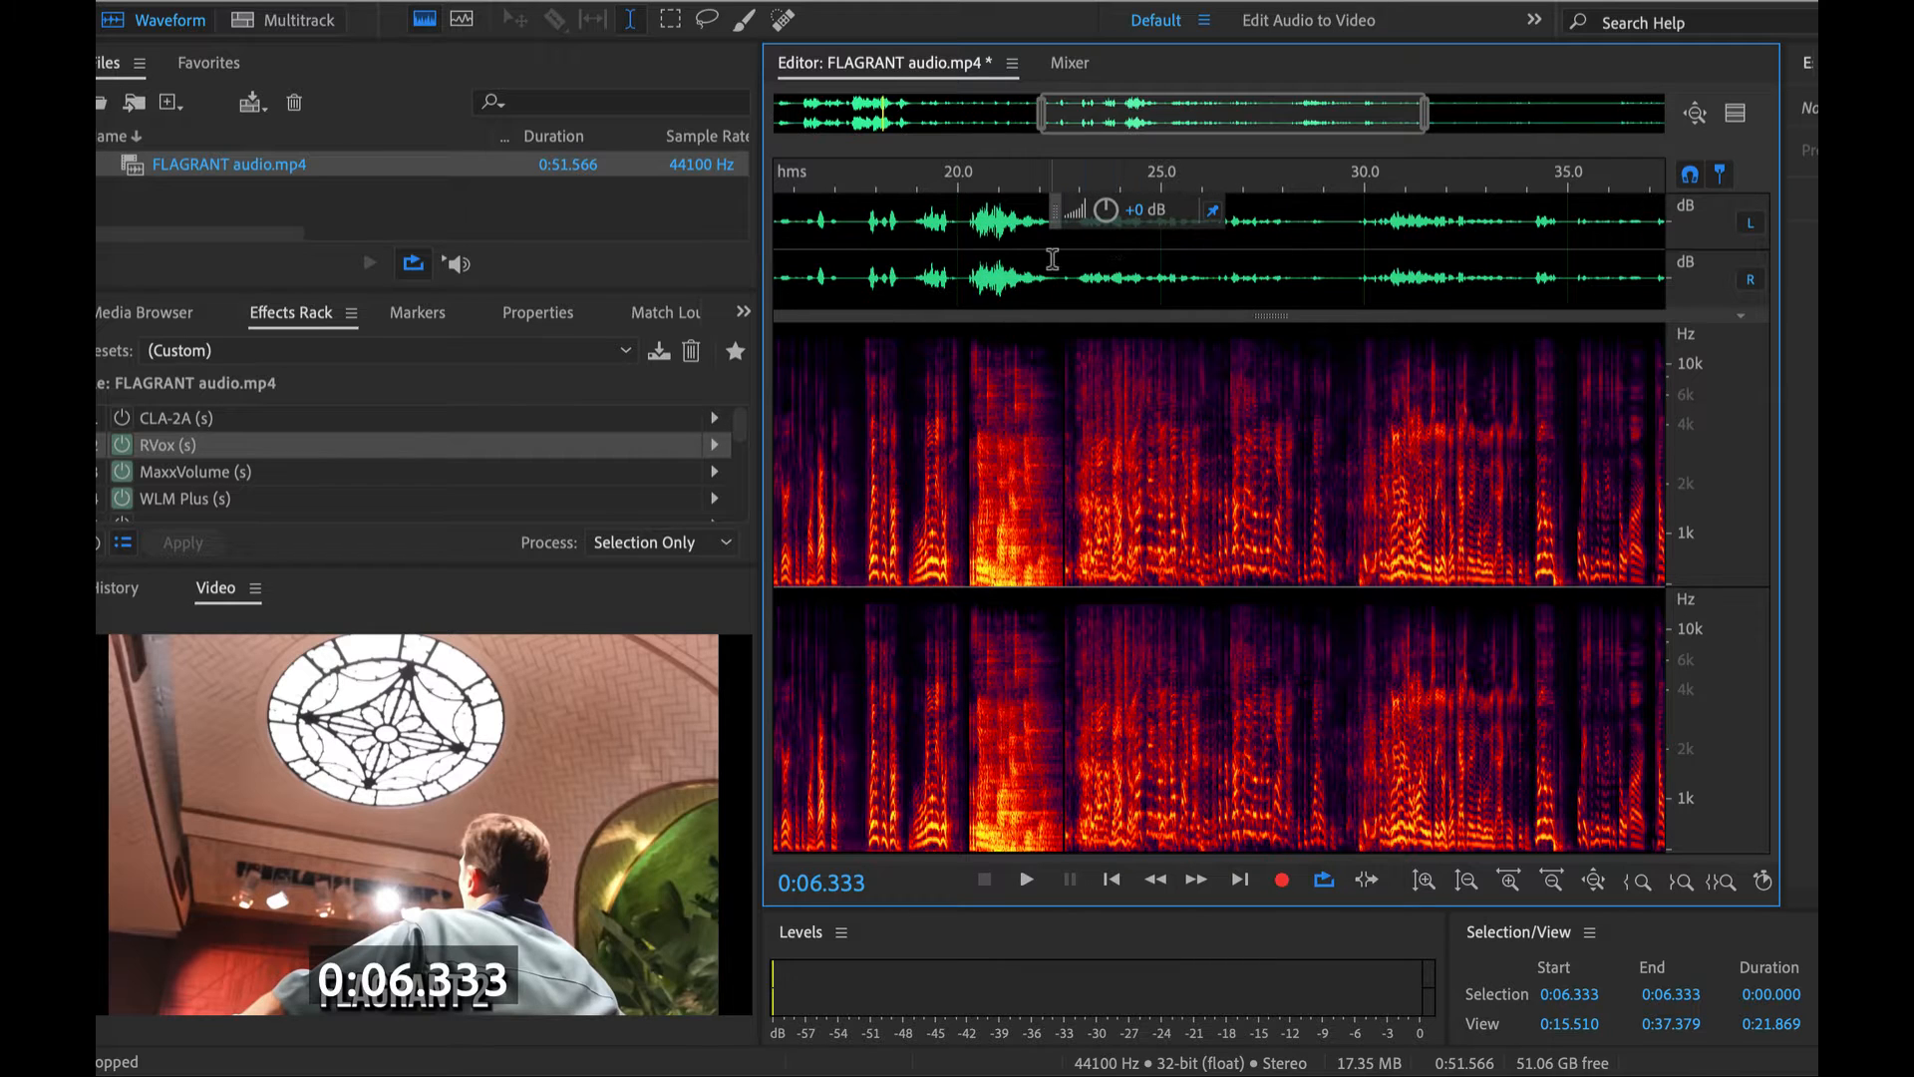
left_click(957, 231)
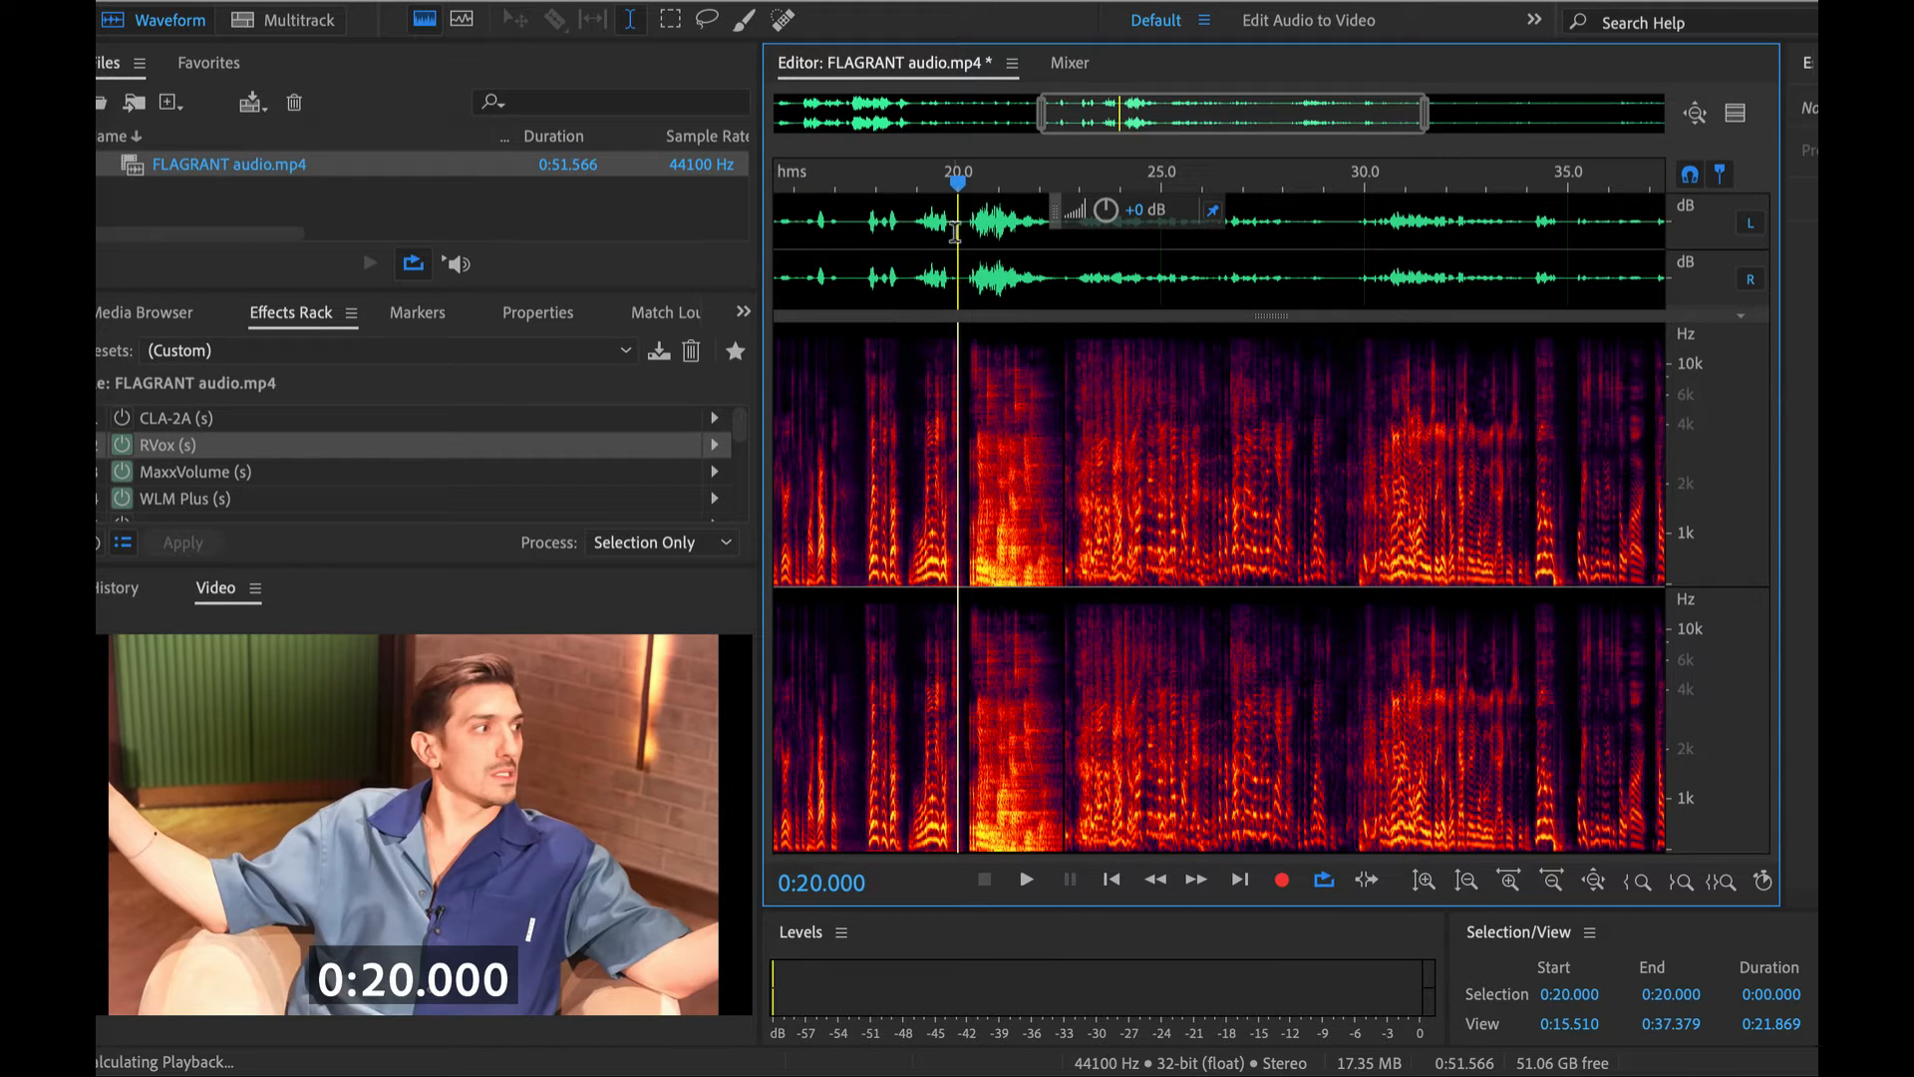
key("space")
Select the audio from about 0:20.800 to 0:21.654, audition it and apply the De Thump favorite
scroll(986, 241, "up", 1)
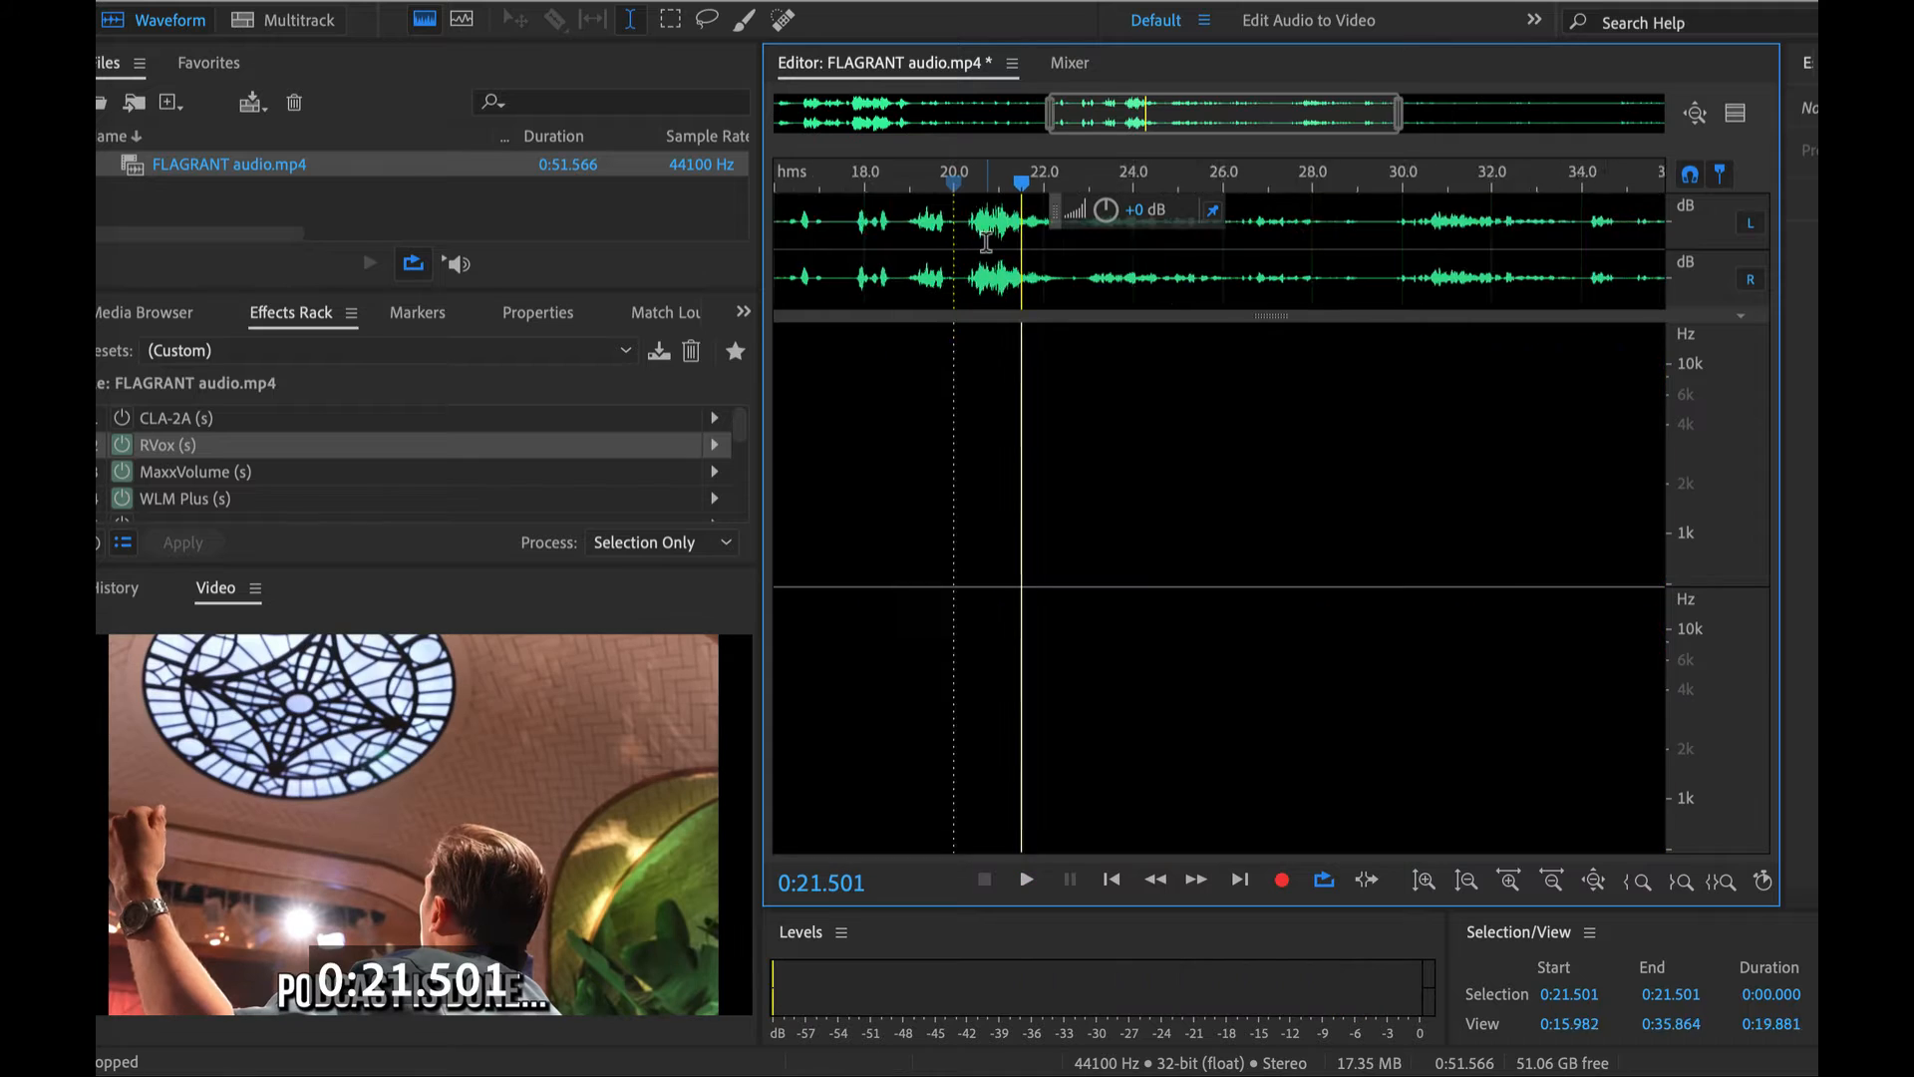
scroll(972, 234, "up", 4)
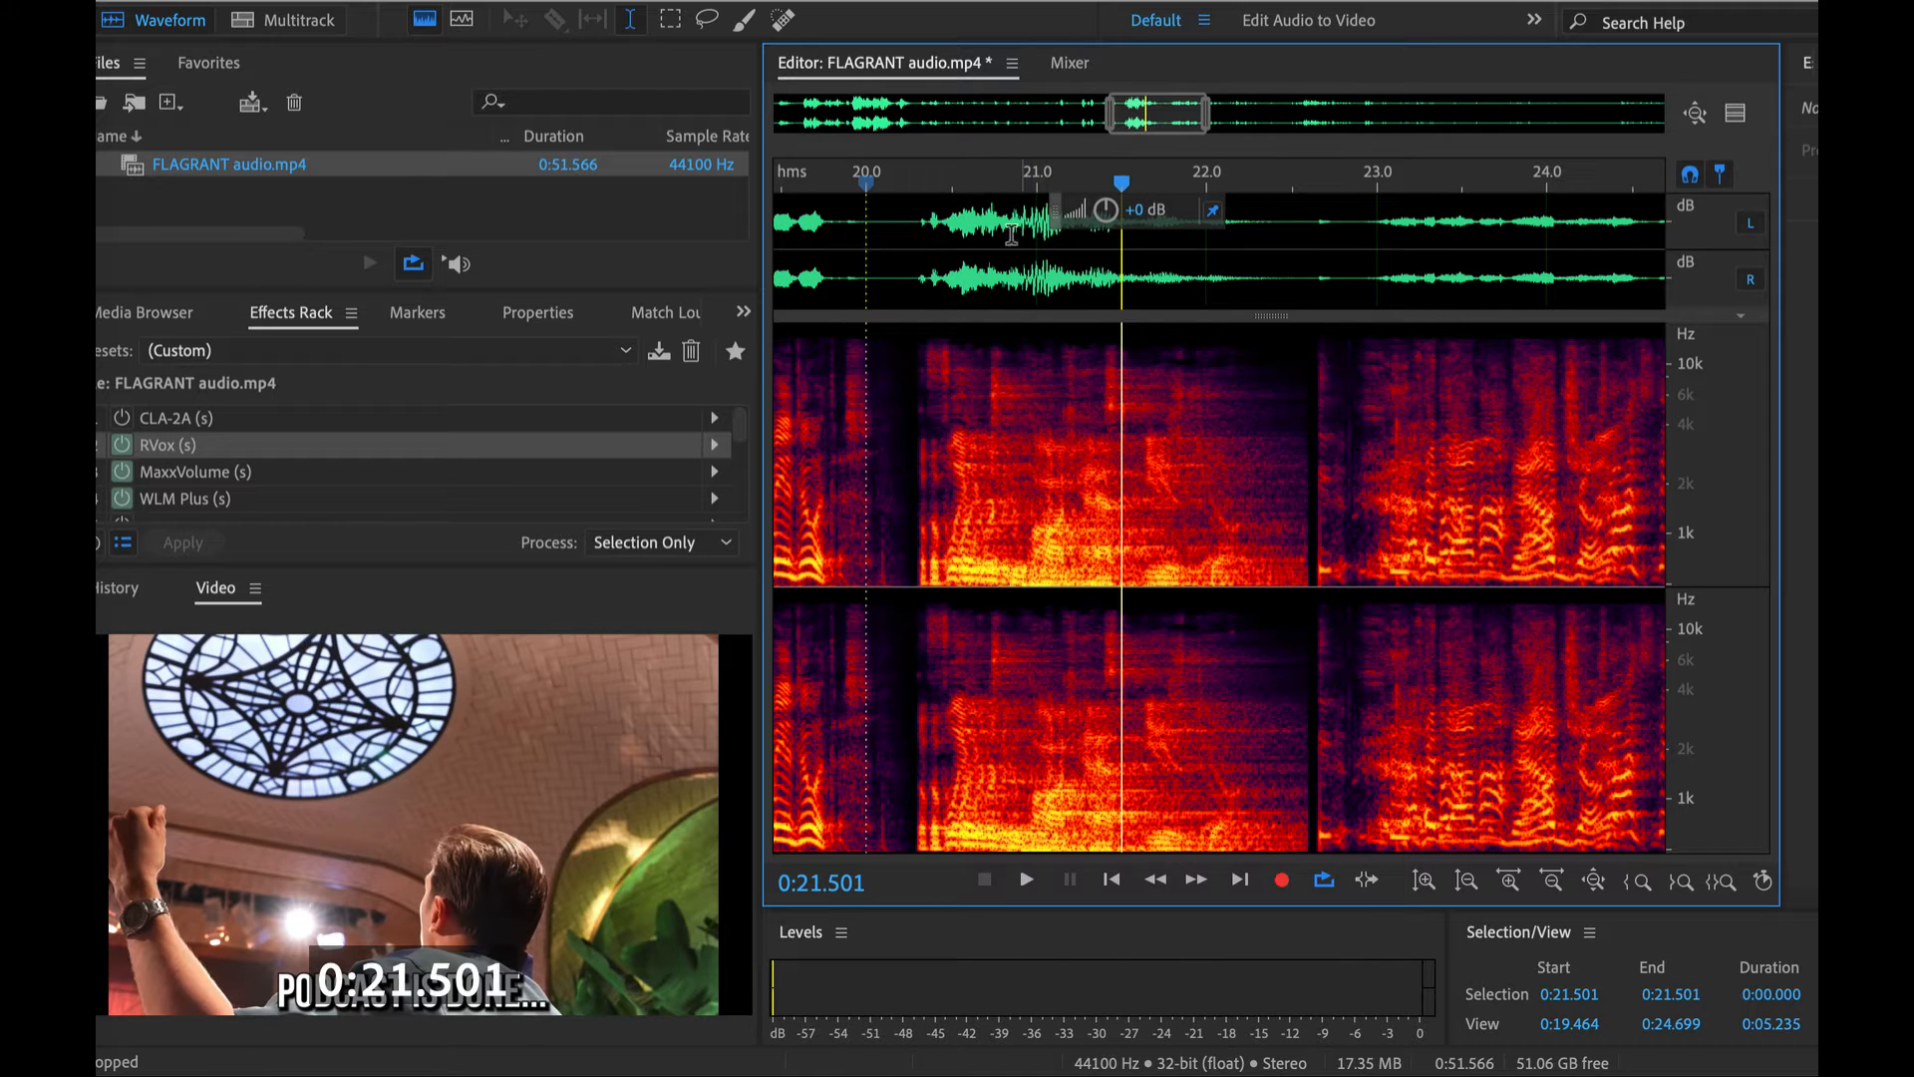
left_click_drag(1002, 229, 1146, 237)
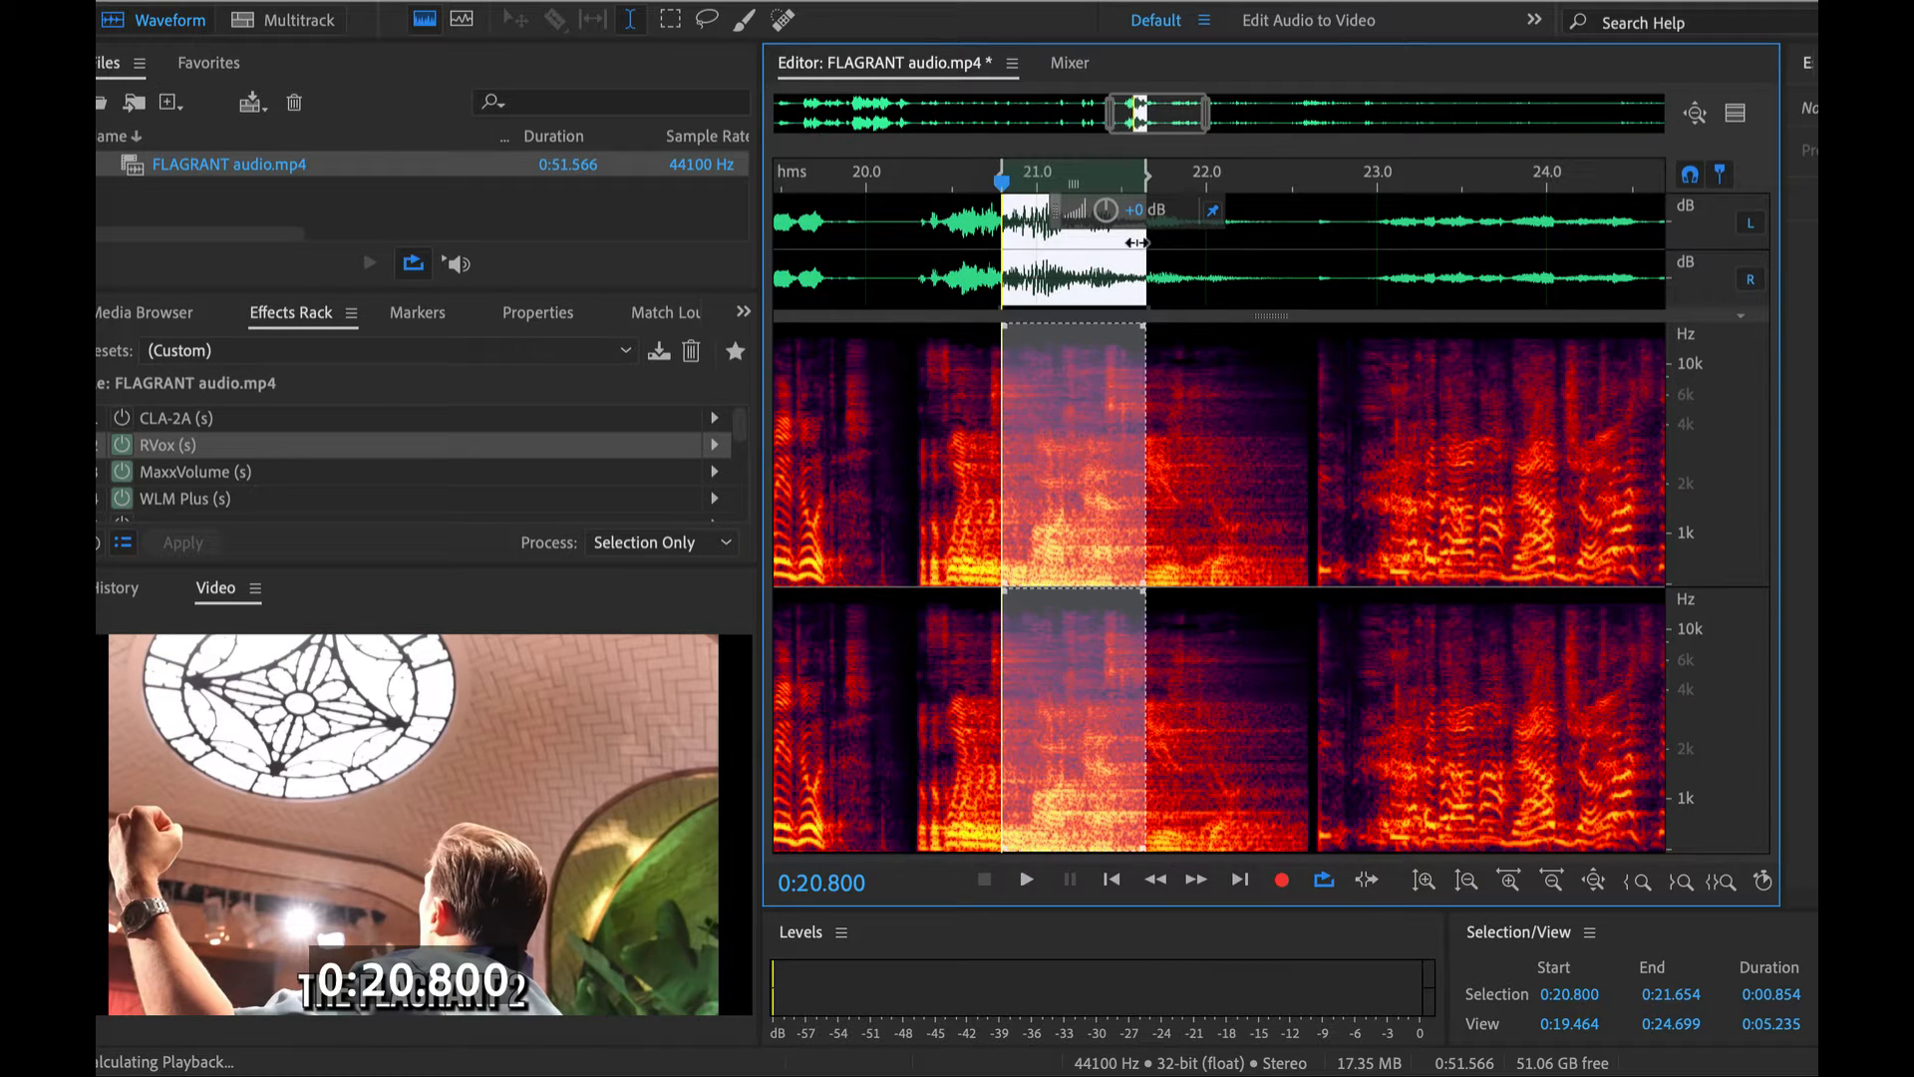
key("space")
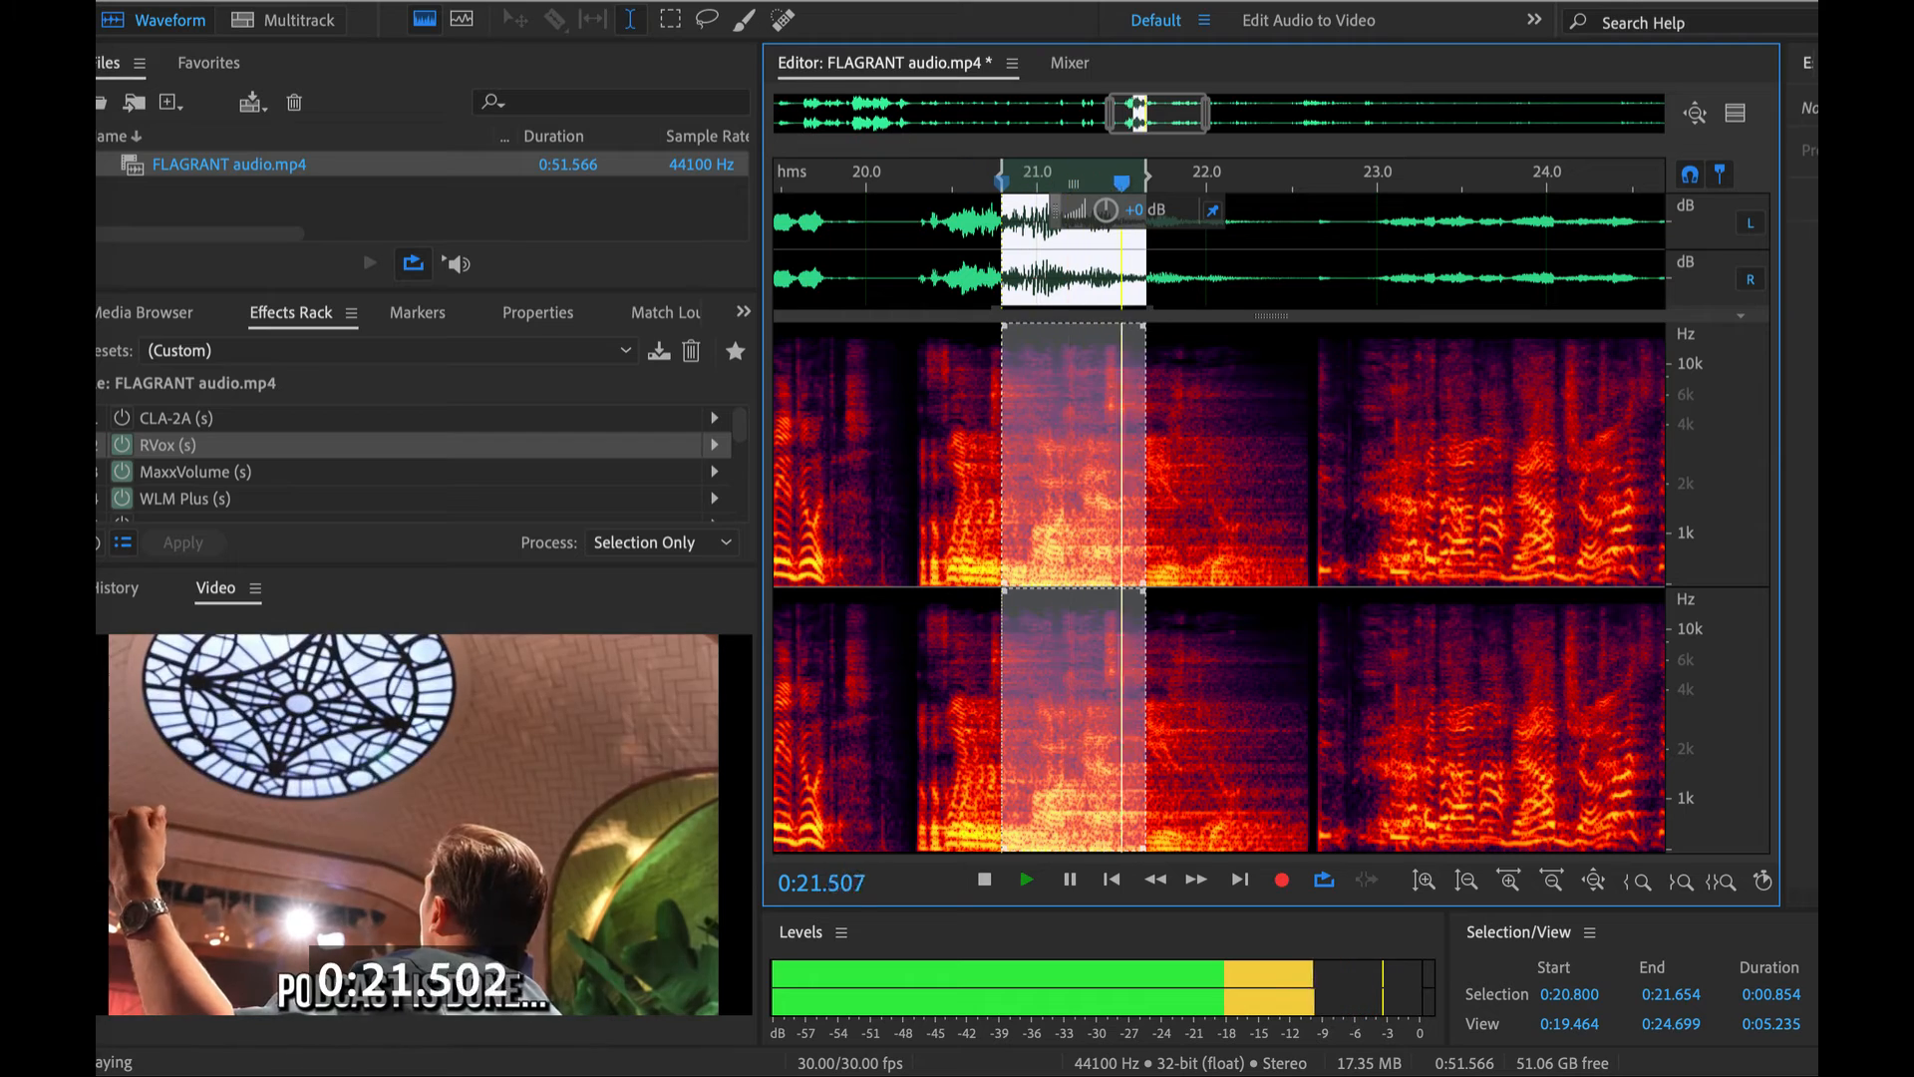
key("space")
left_click(700, 1)
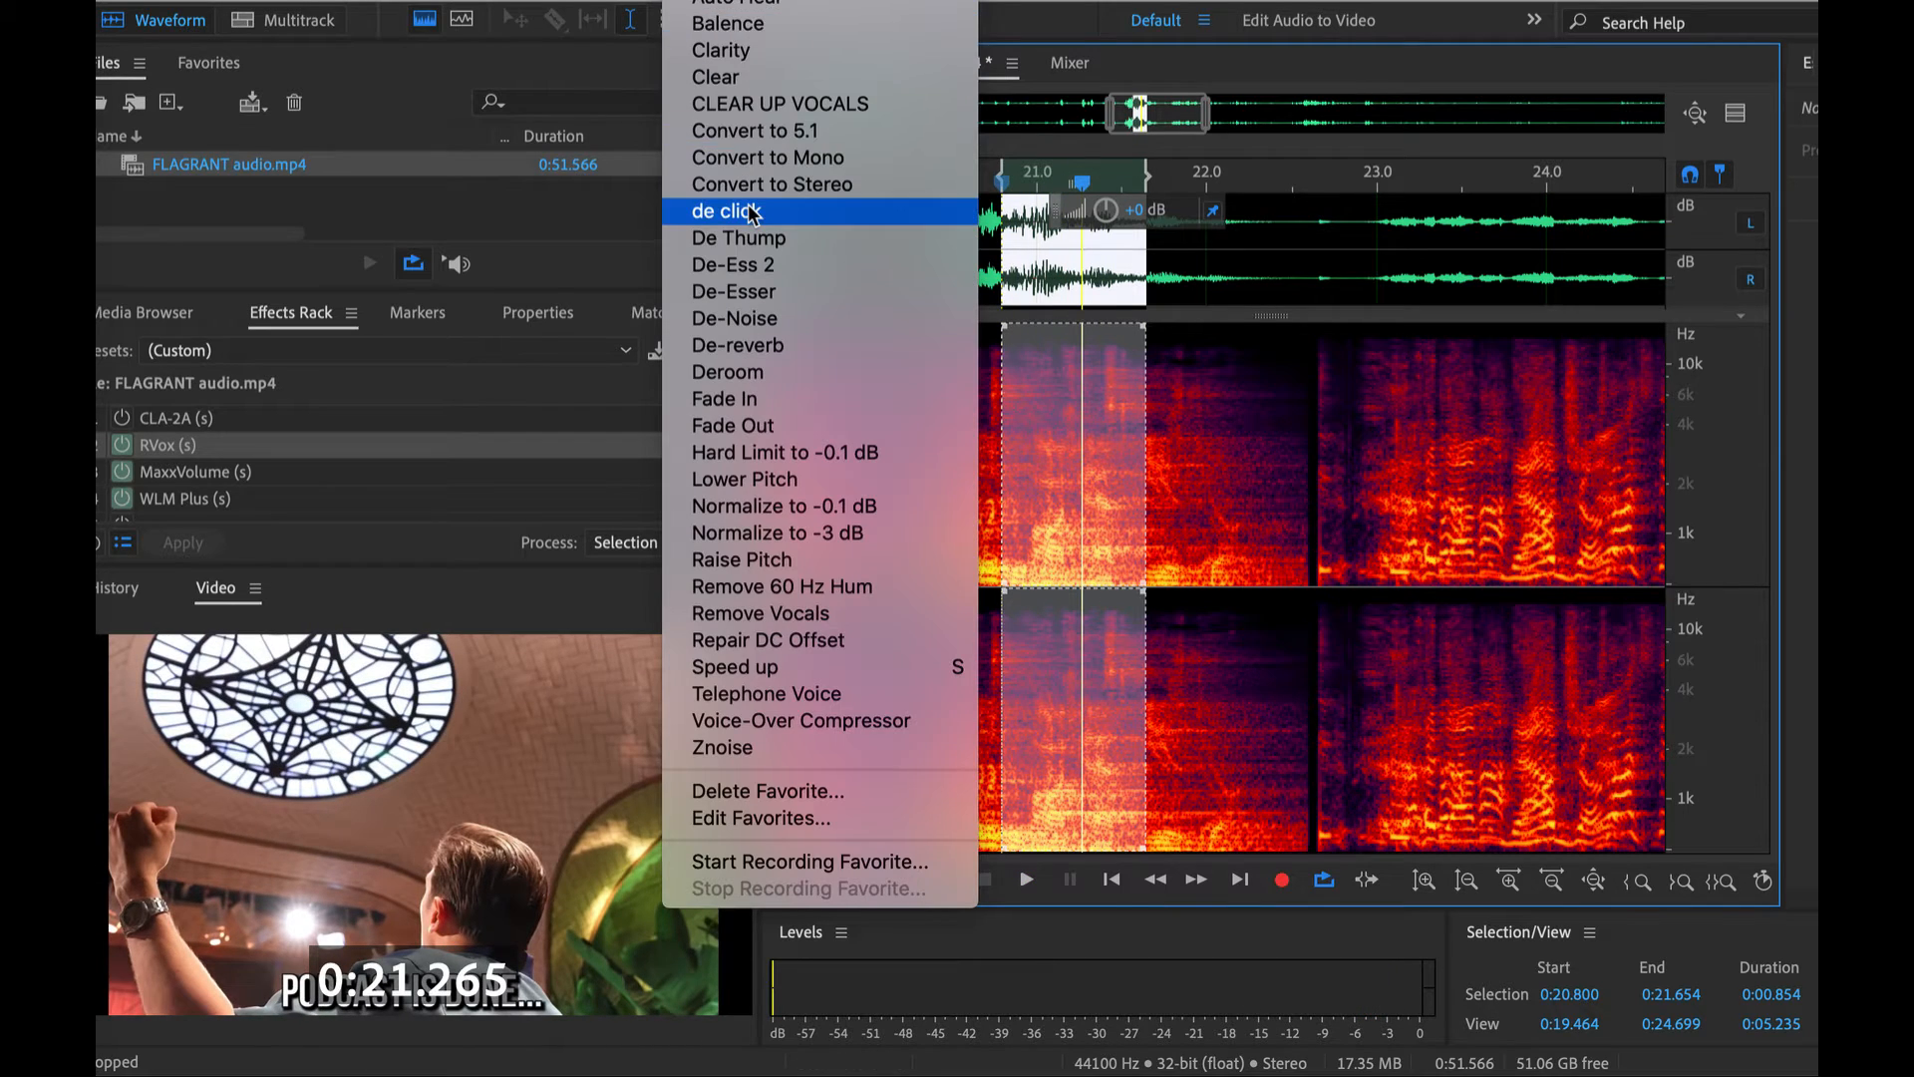
left_click(743, 238)
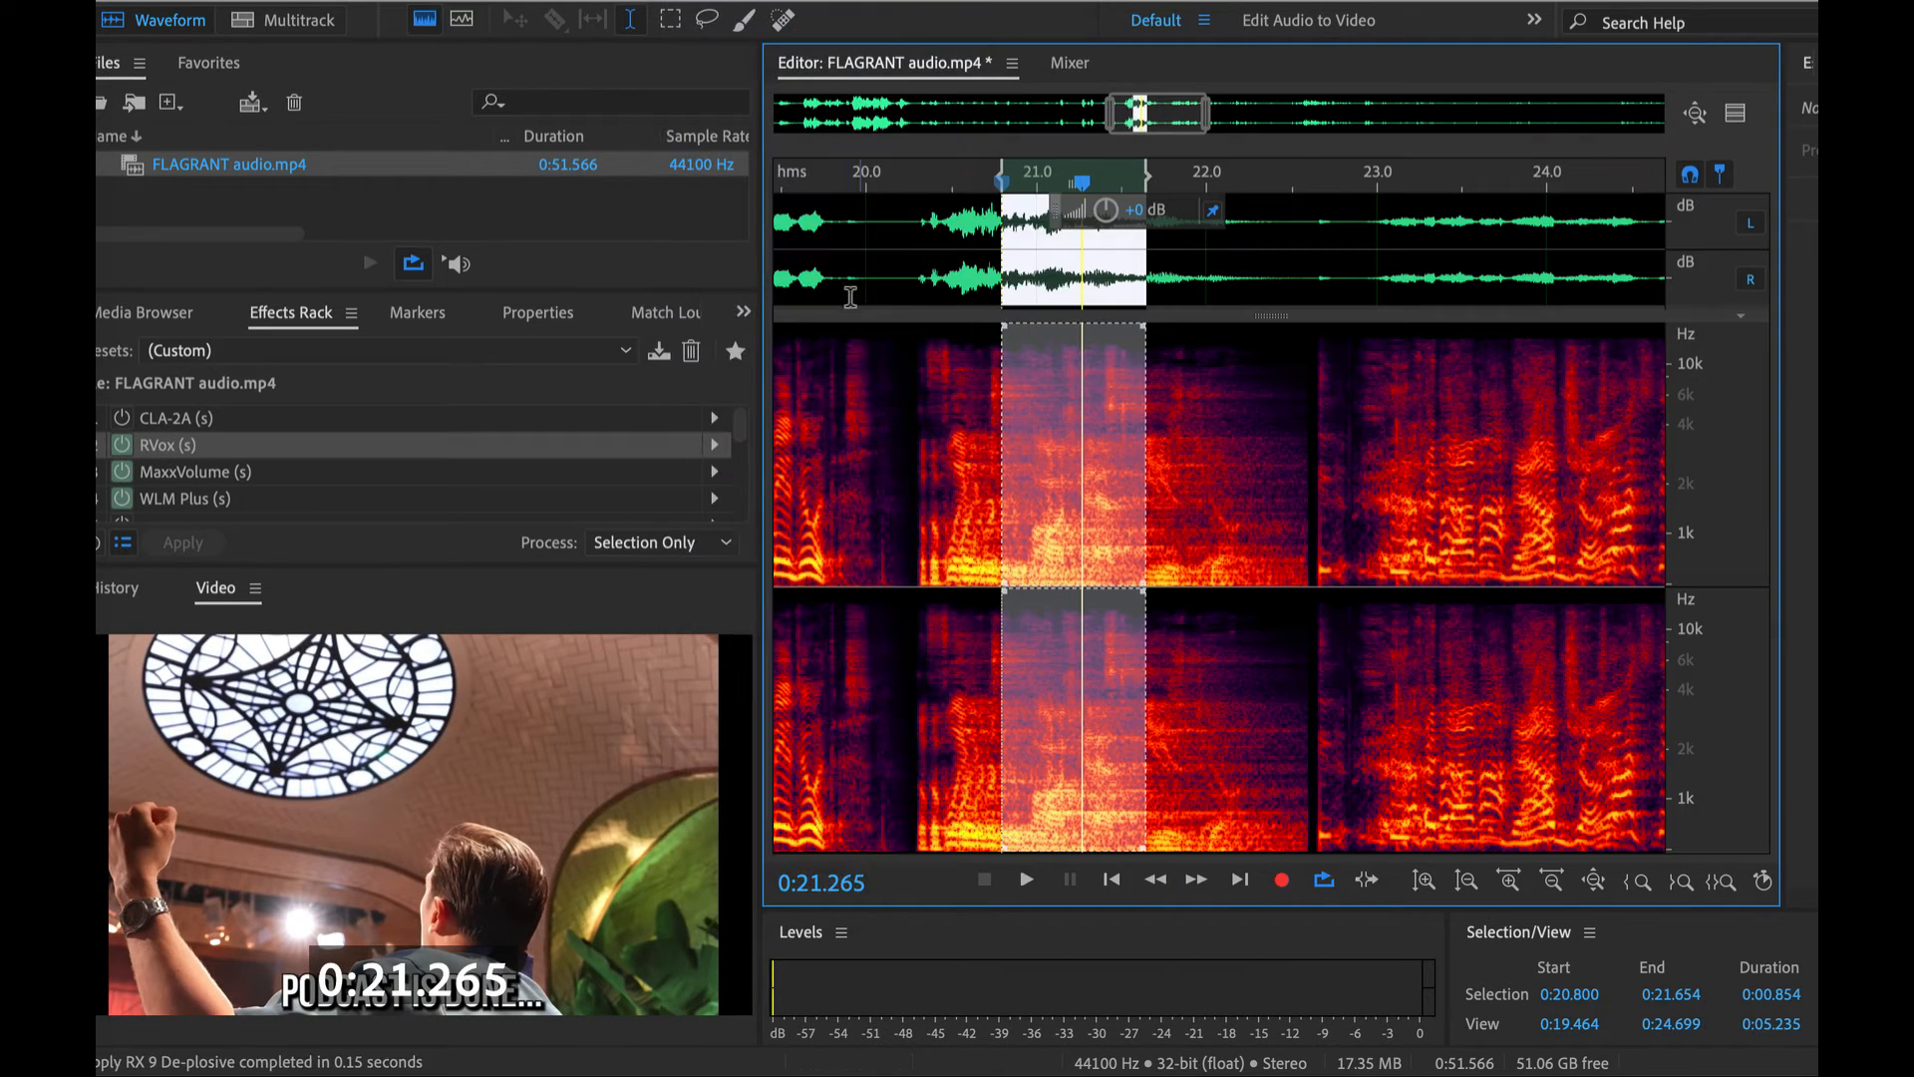
Play the audio from about 0:19.821 to check the processed burst
left_click(836, 247)
key("space")
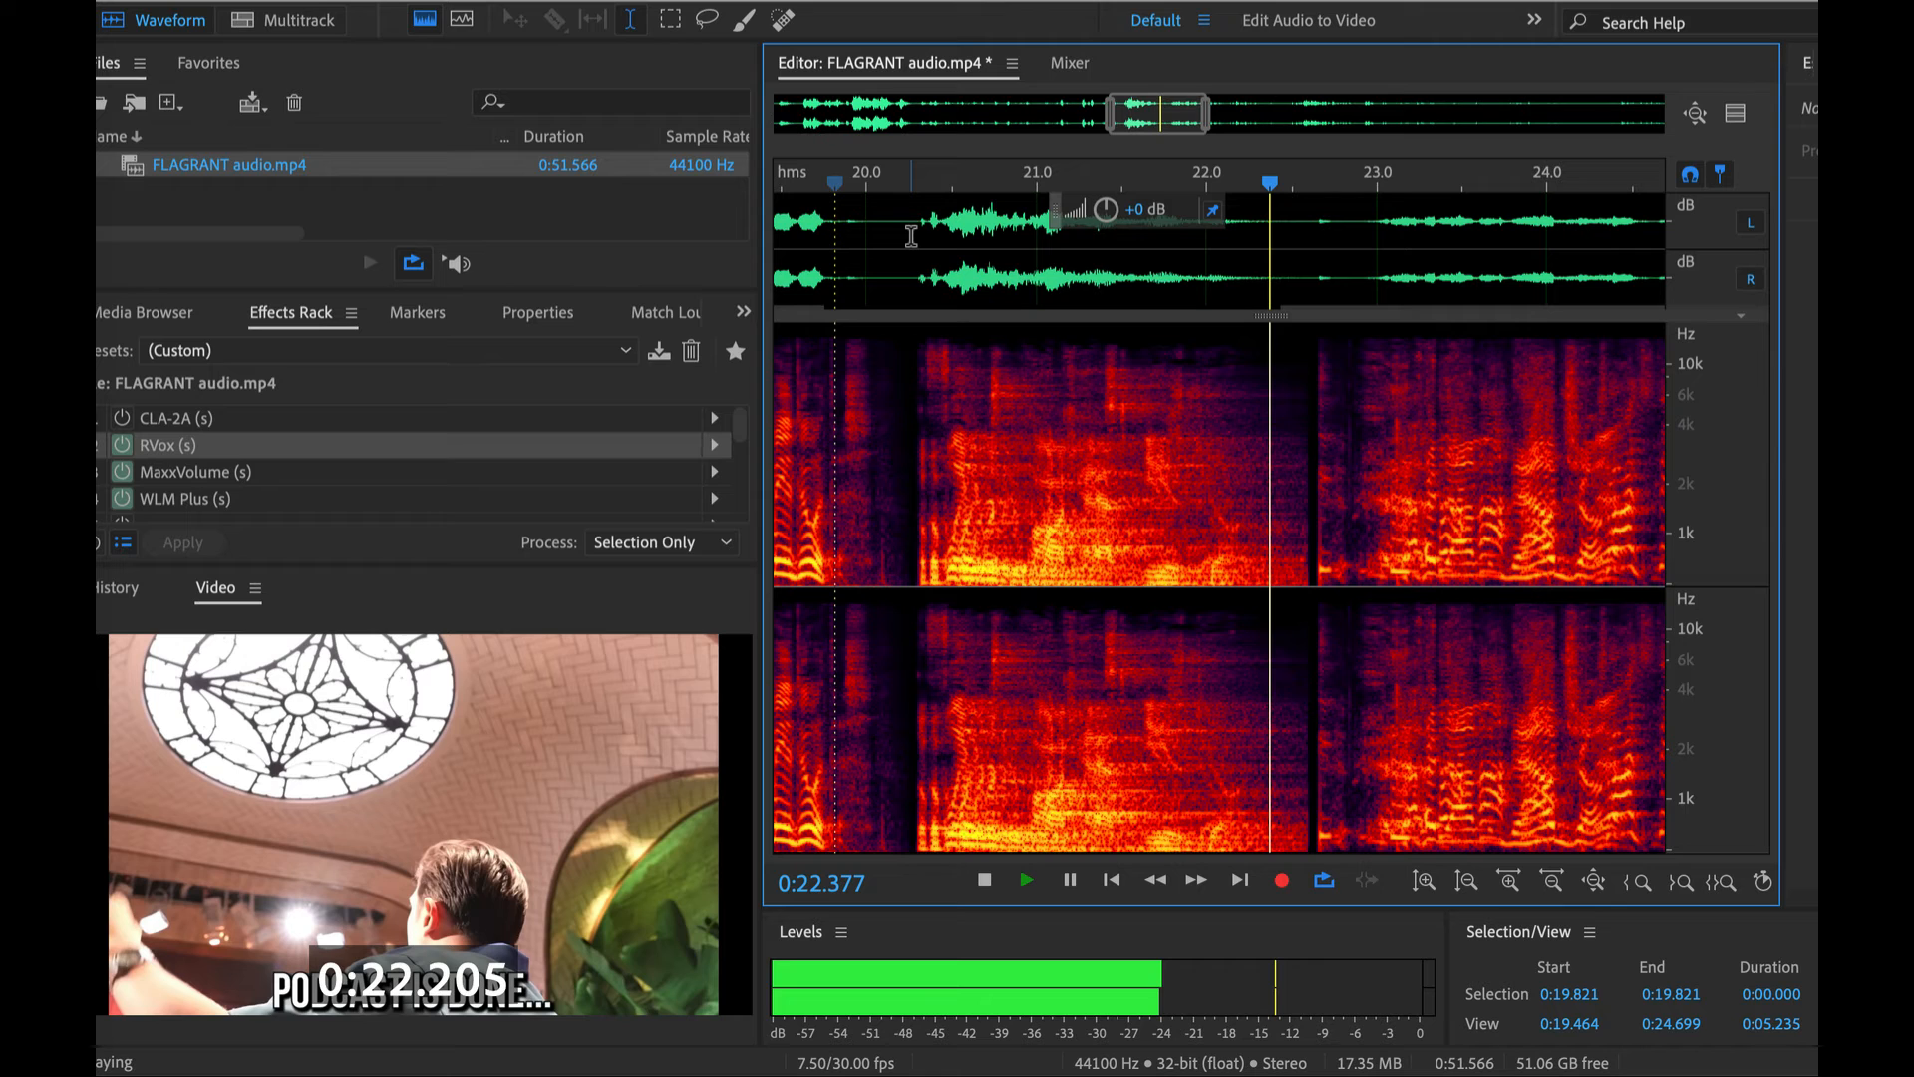
key("space")
Listen to the clip's opening from about 0:01.192 to find another thump between 0:03 and 0:04
key("Home")
scroll(873, 252, "down", 4)
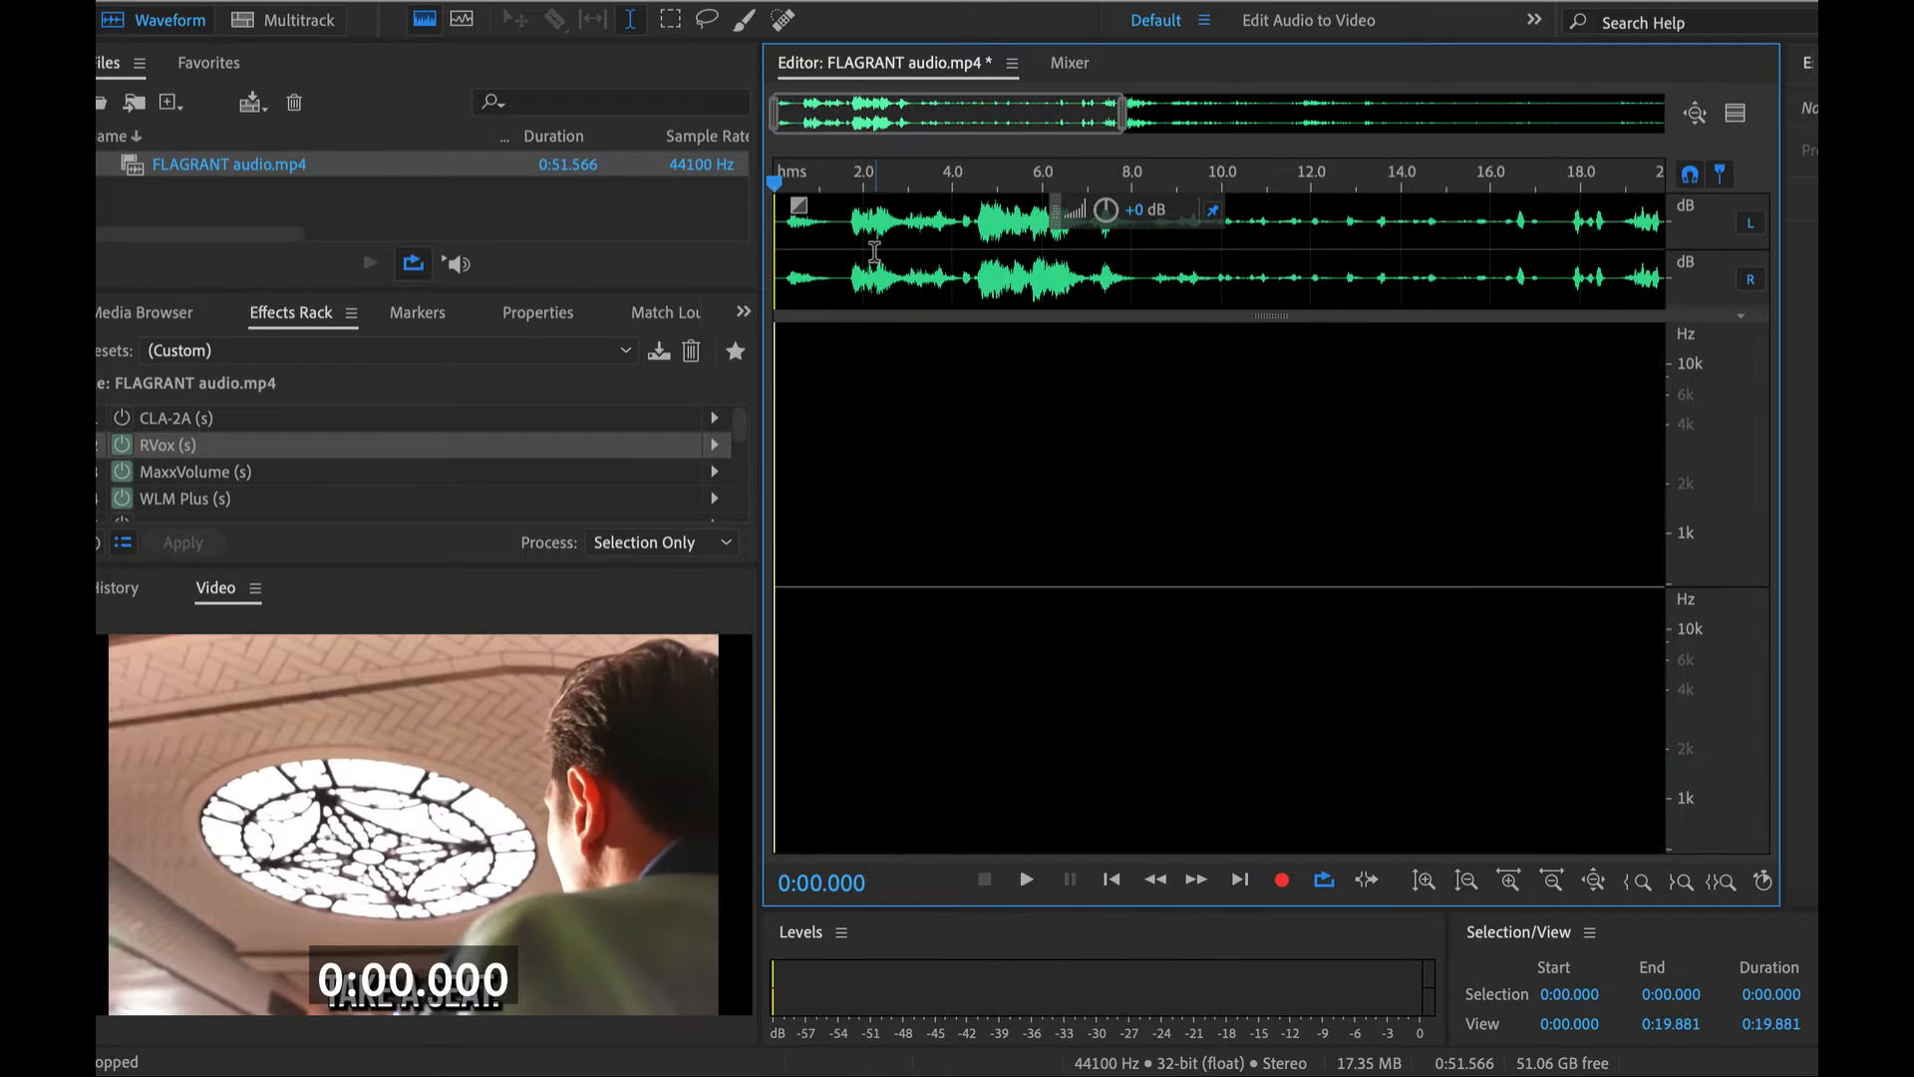
scroll(825, 243, "up", 3)
left_click(829, 241)
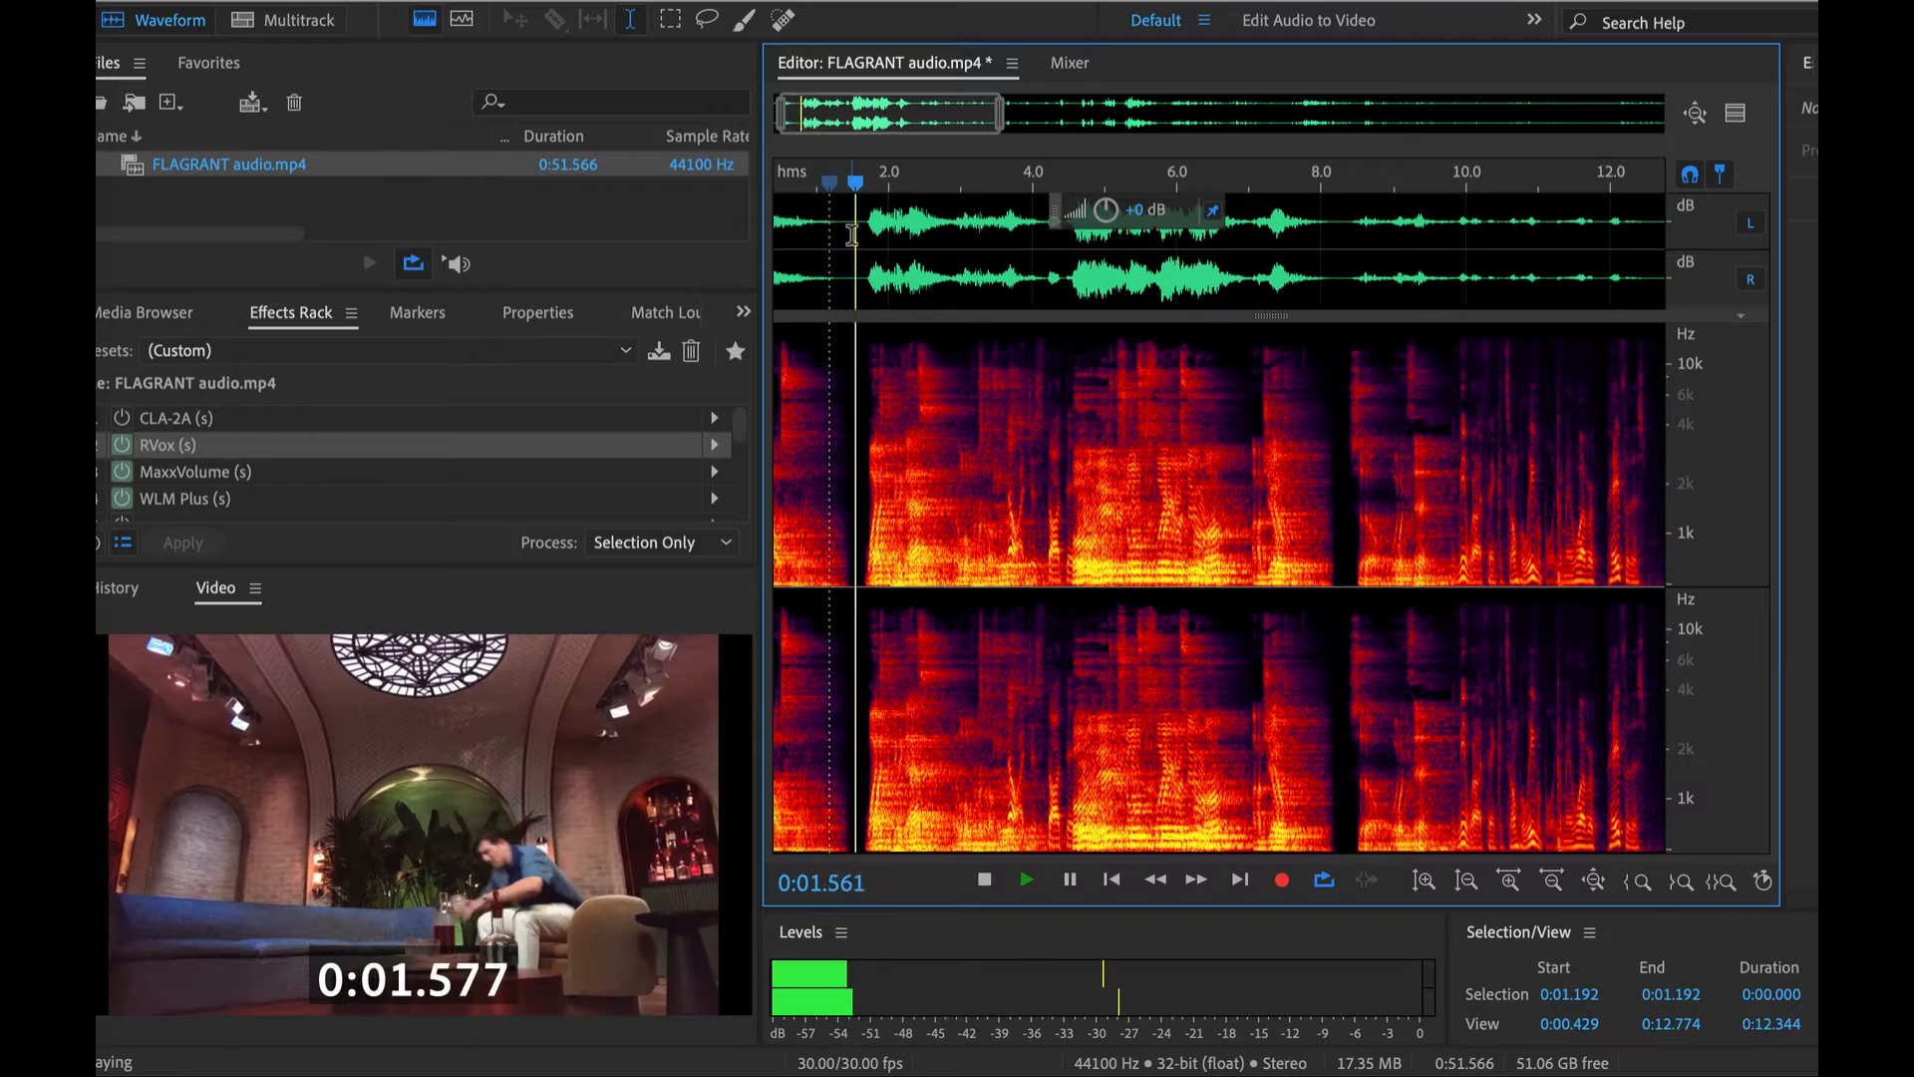
left_click(969, 233)
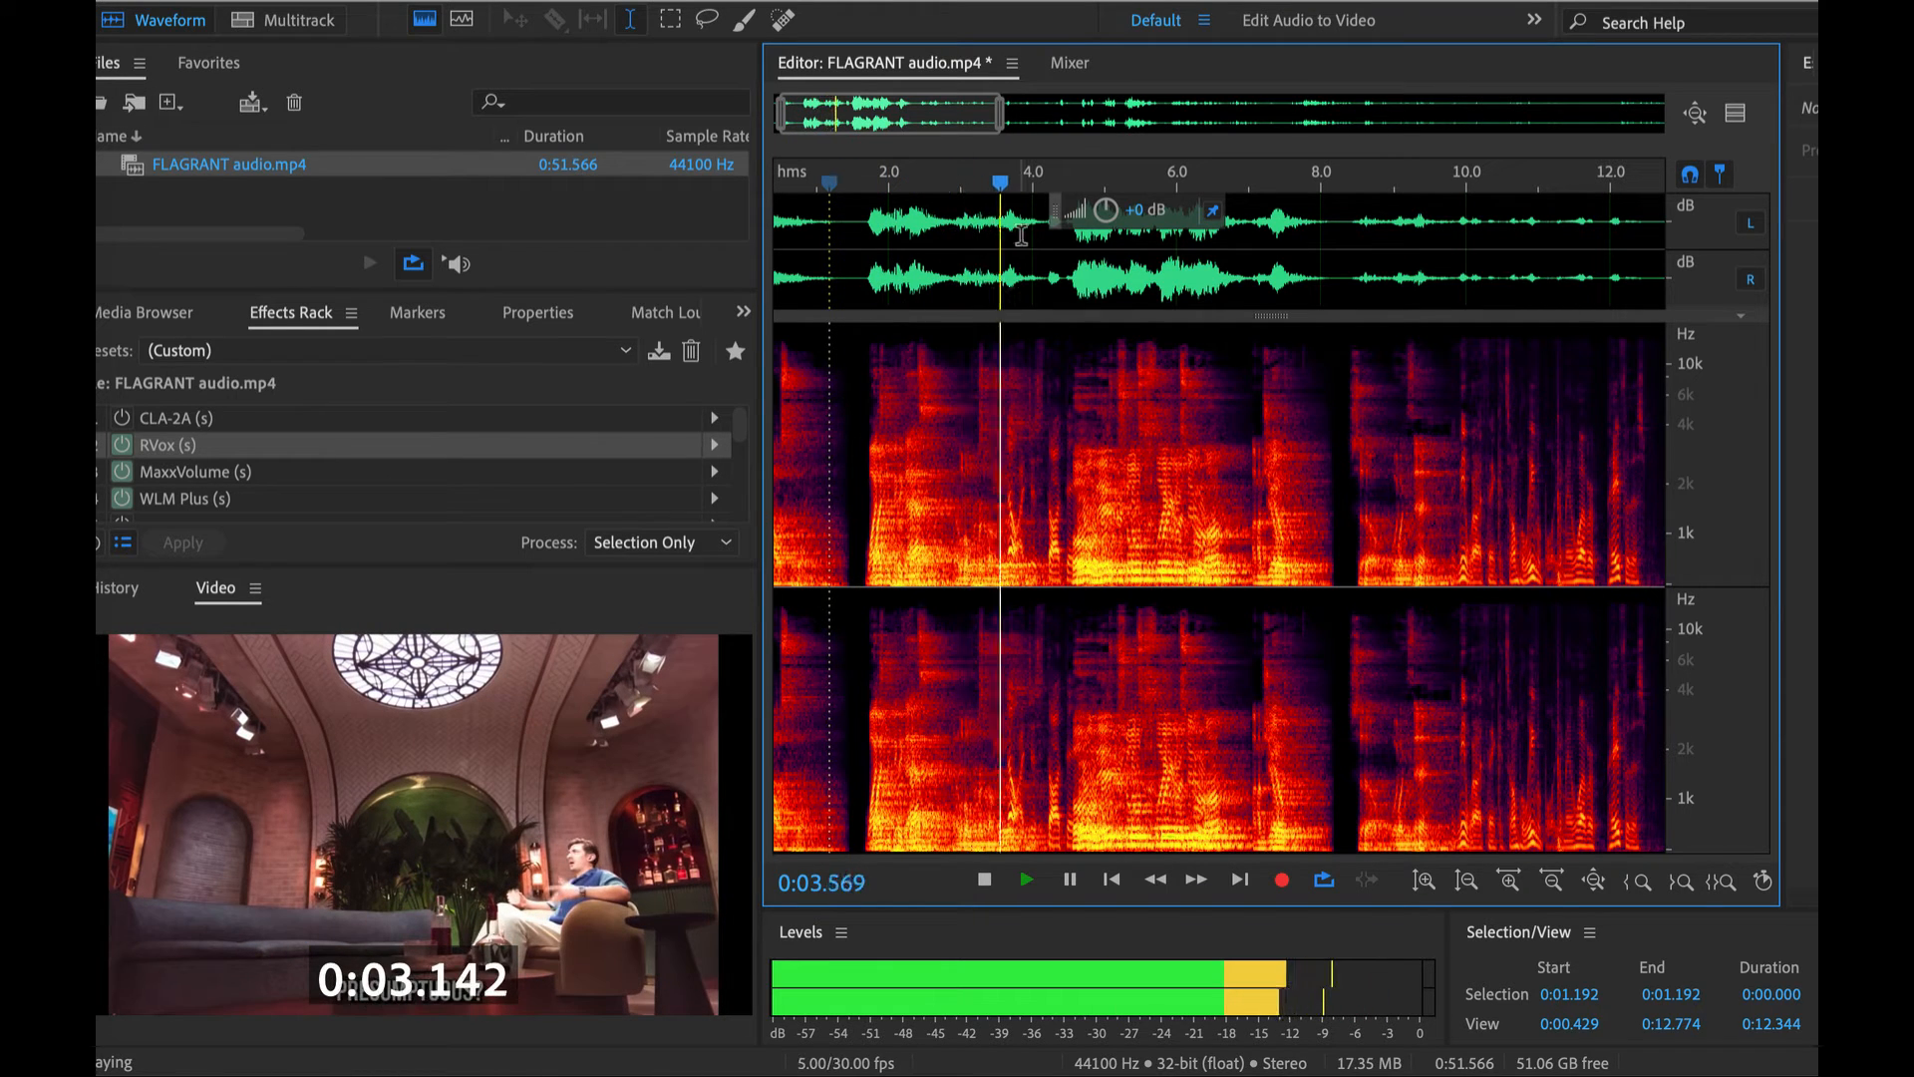
key("space")
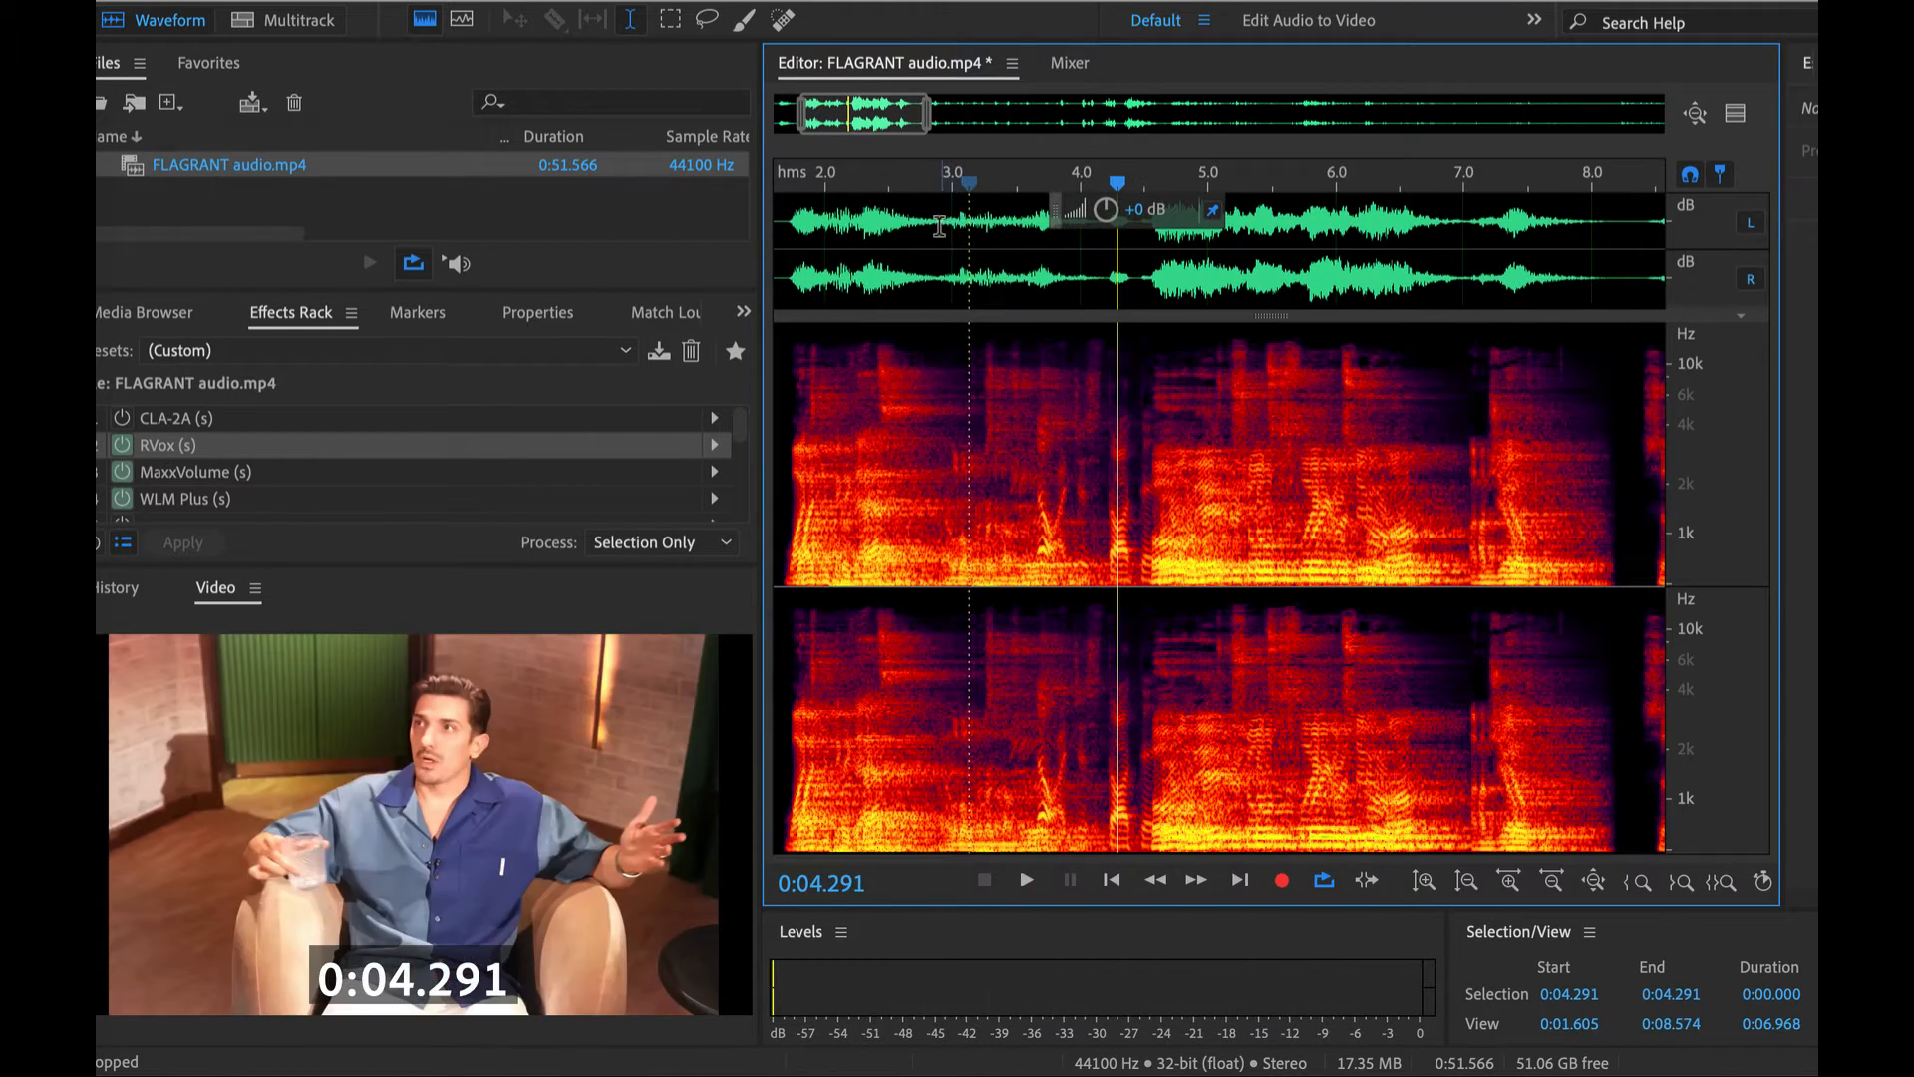
Select the audio from about 0:02.897 to 0:04.123 and apply the De Thump favorite
scroll(969, 234, "up", 2)
left_click_drag(939, 233, 1094, 233)
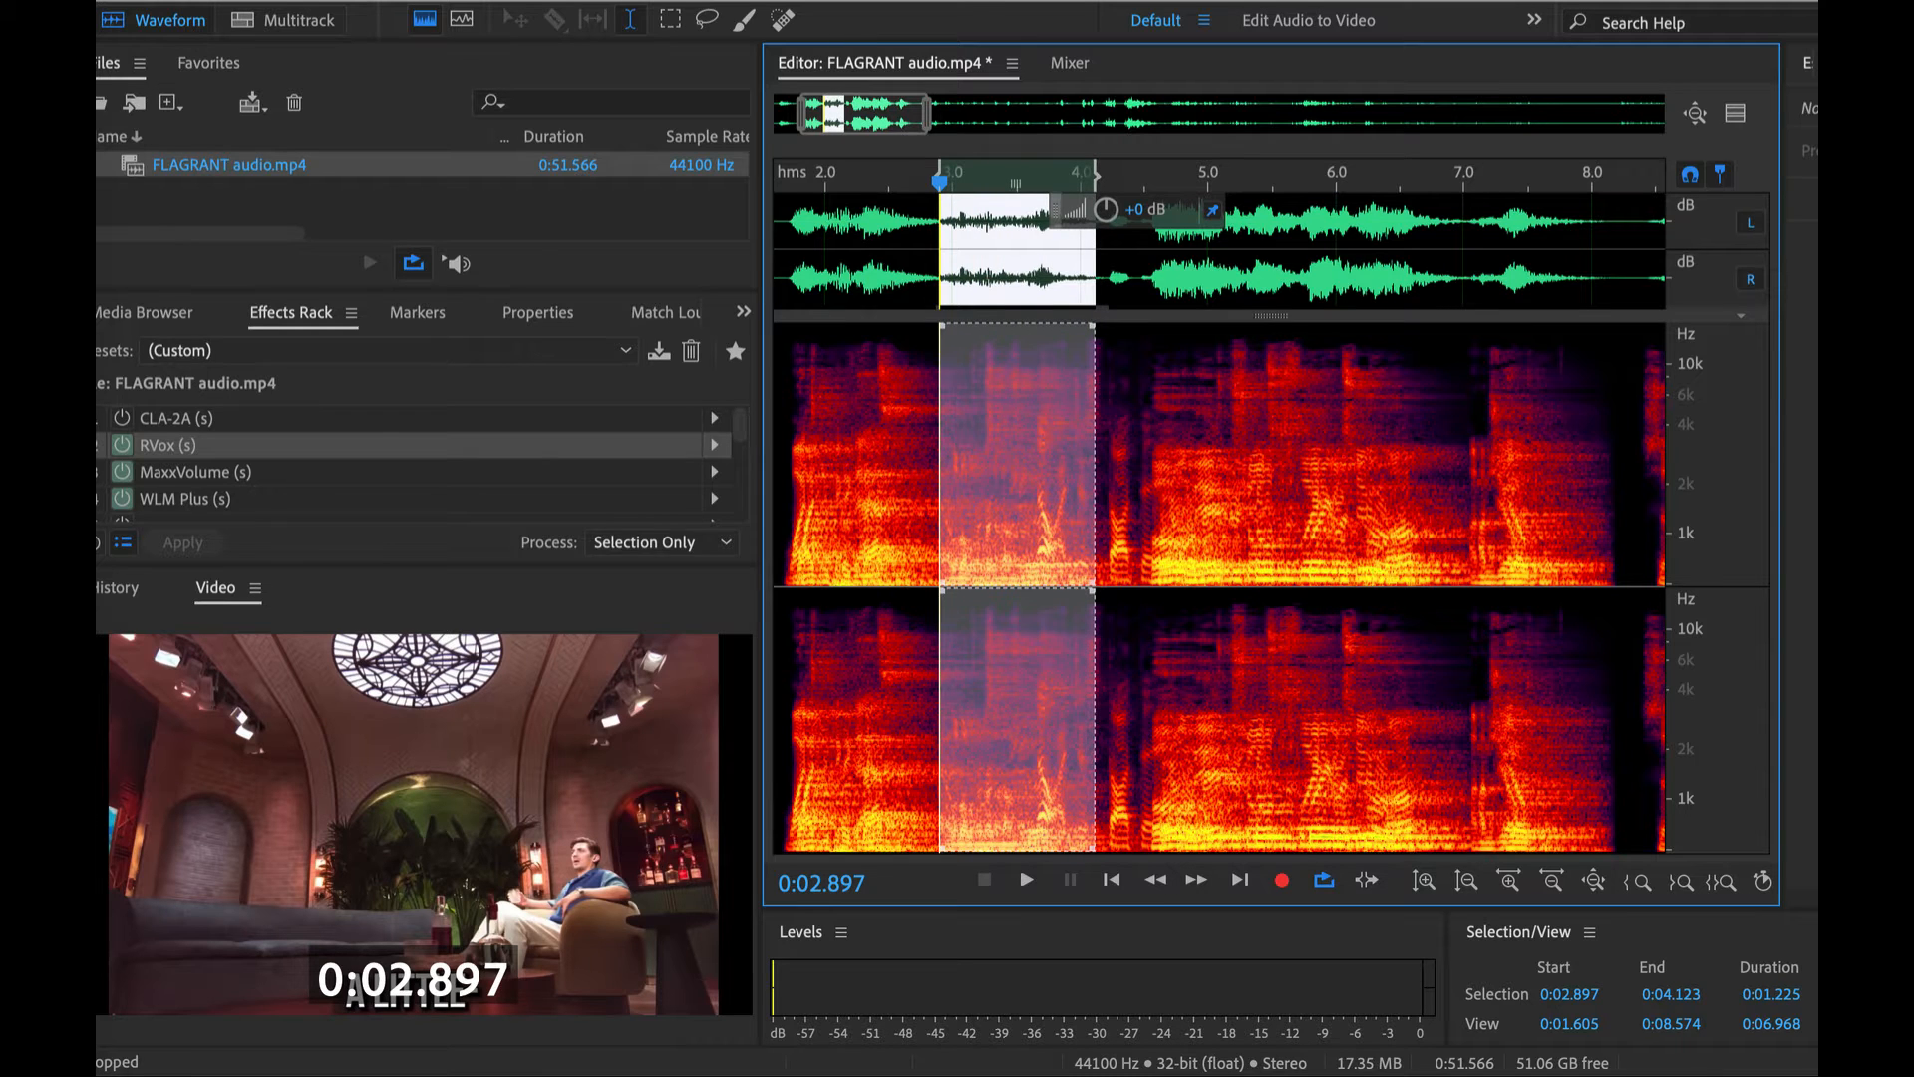
left_click(601, 1)
mouse_move(703, 1)
left_click(783, 243)
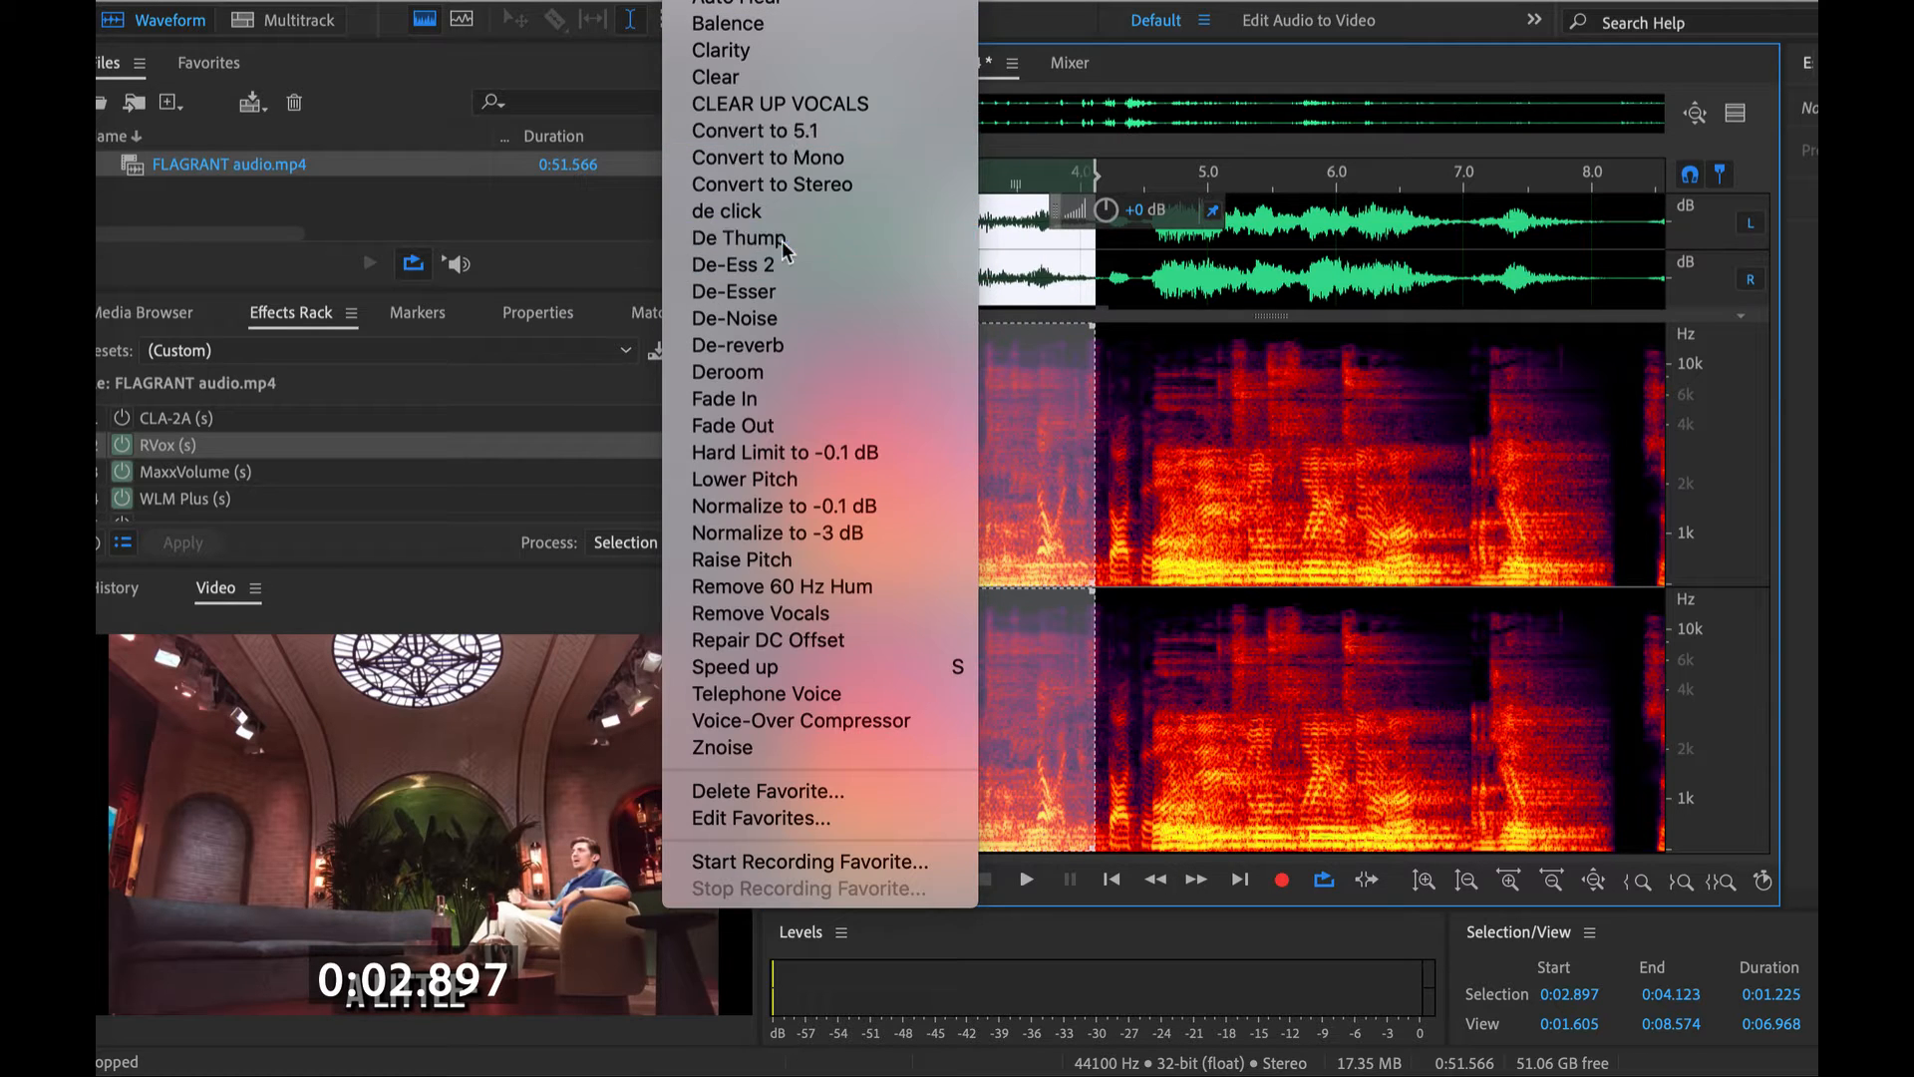
Play the audio from about 0:02.467 to check the De Thump result near the clip's start
left_click(883, 236)
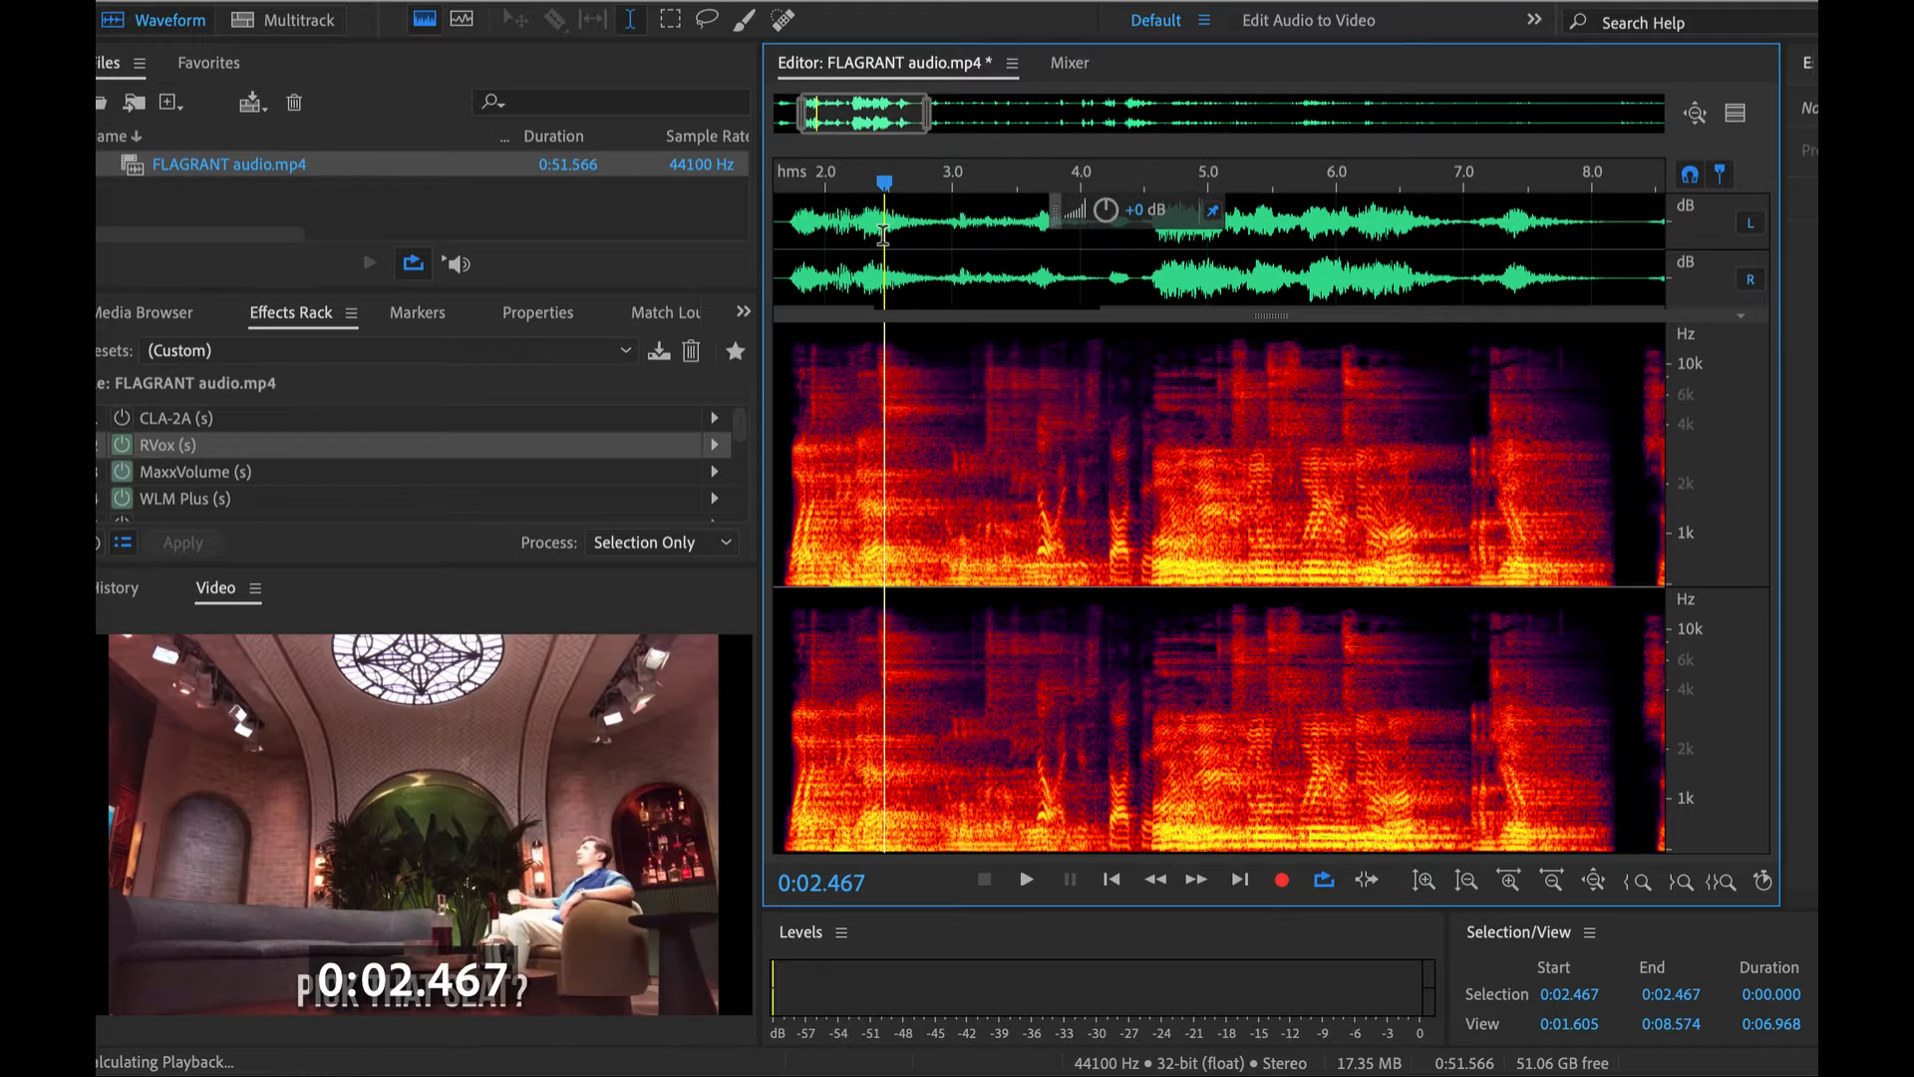
key("space")
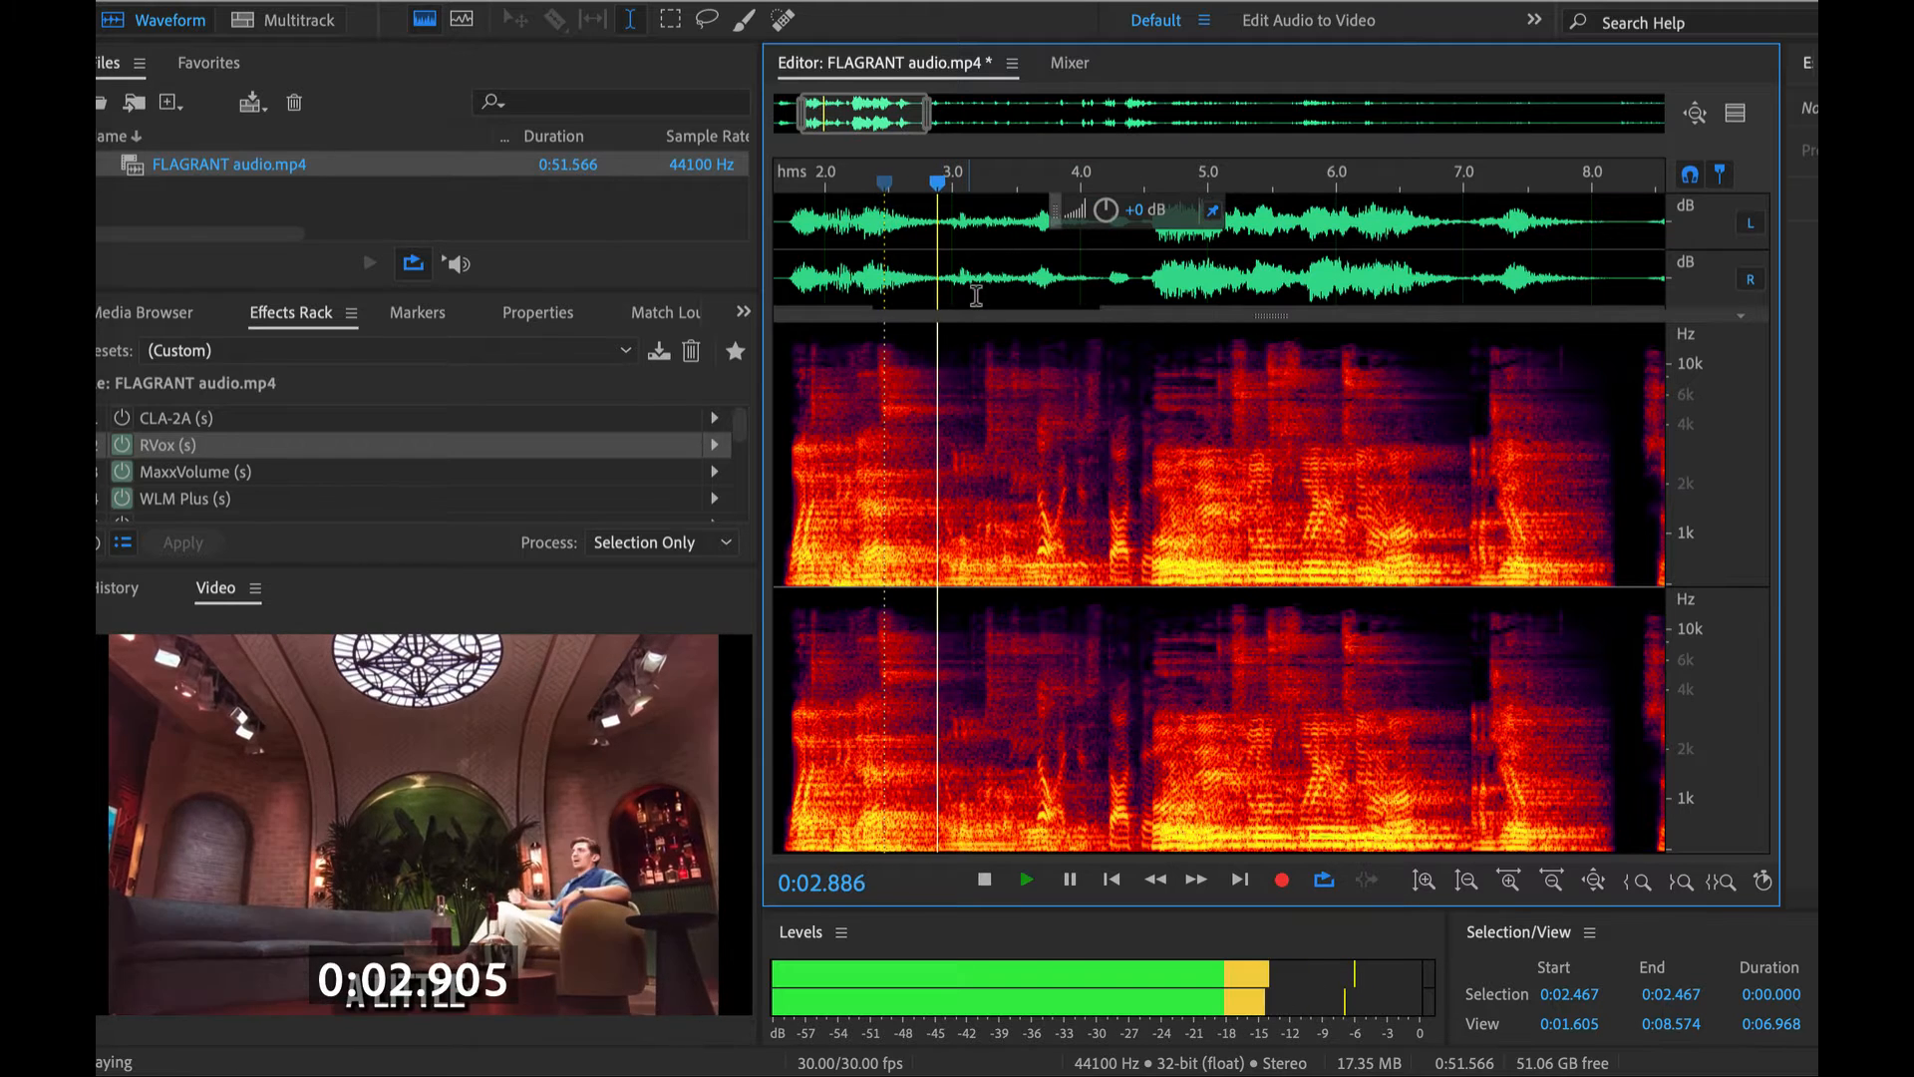
scroll(1109, 328, "down", 5)
left_click(1168, 257)
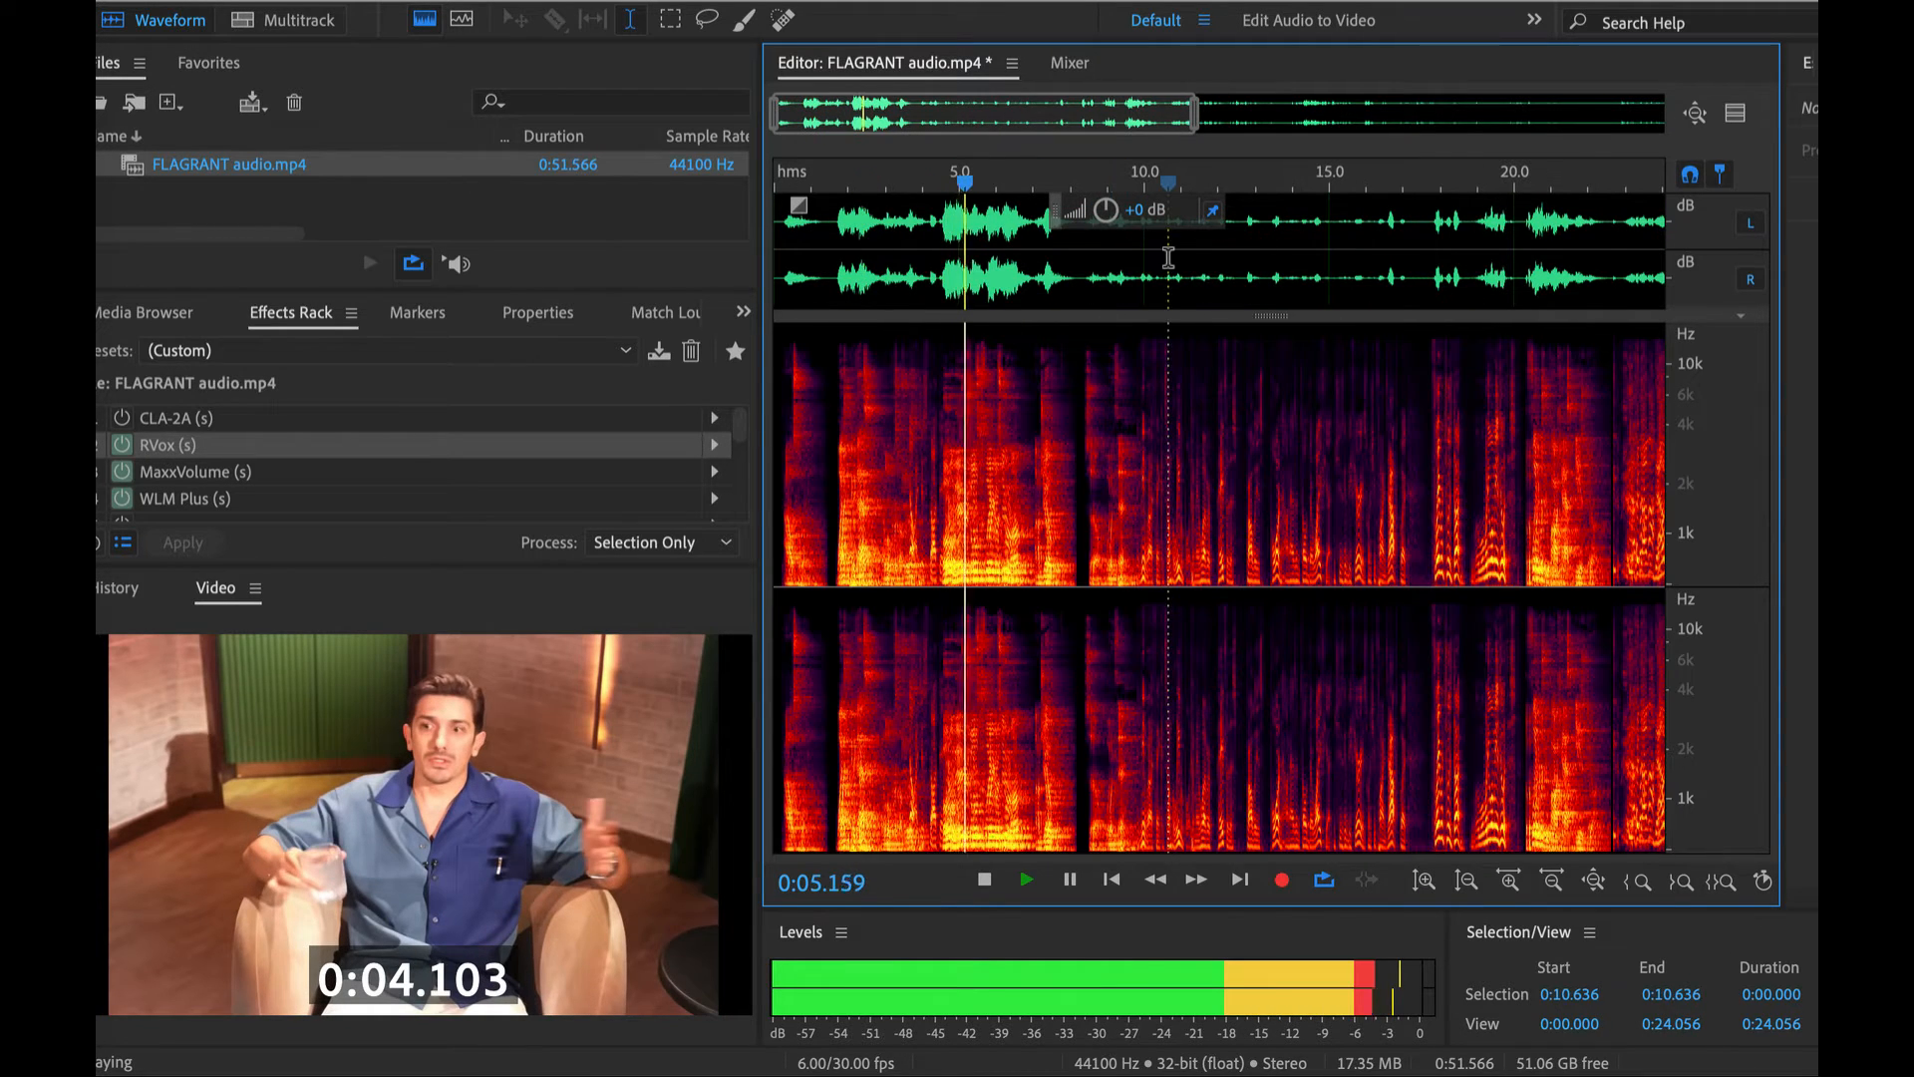
key("space")
Listen to the quieter speech passages starting at about 0:39.144, 0:38.164 and 0:11.441
scroll(1168, 257, "down", 4)
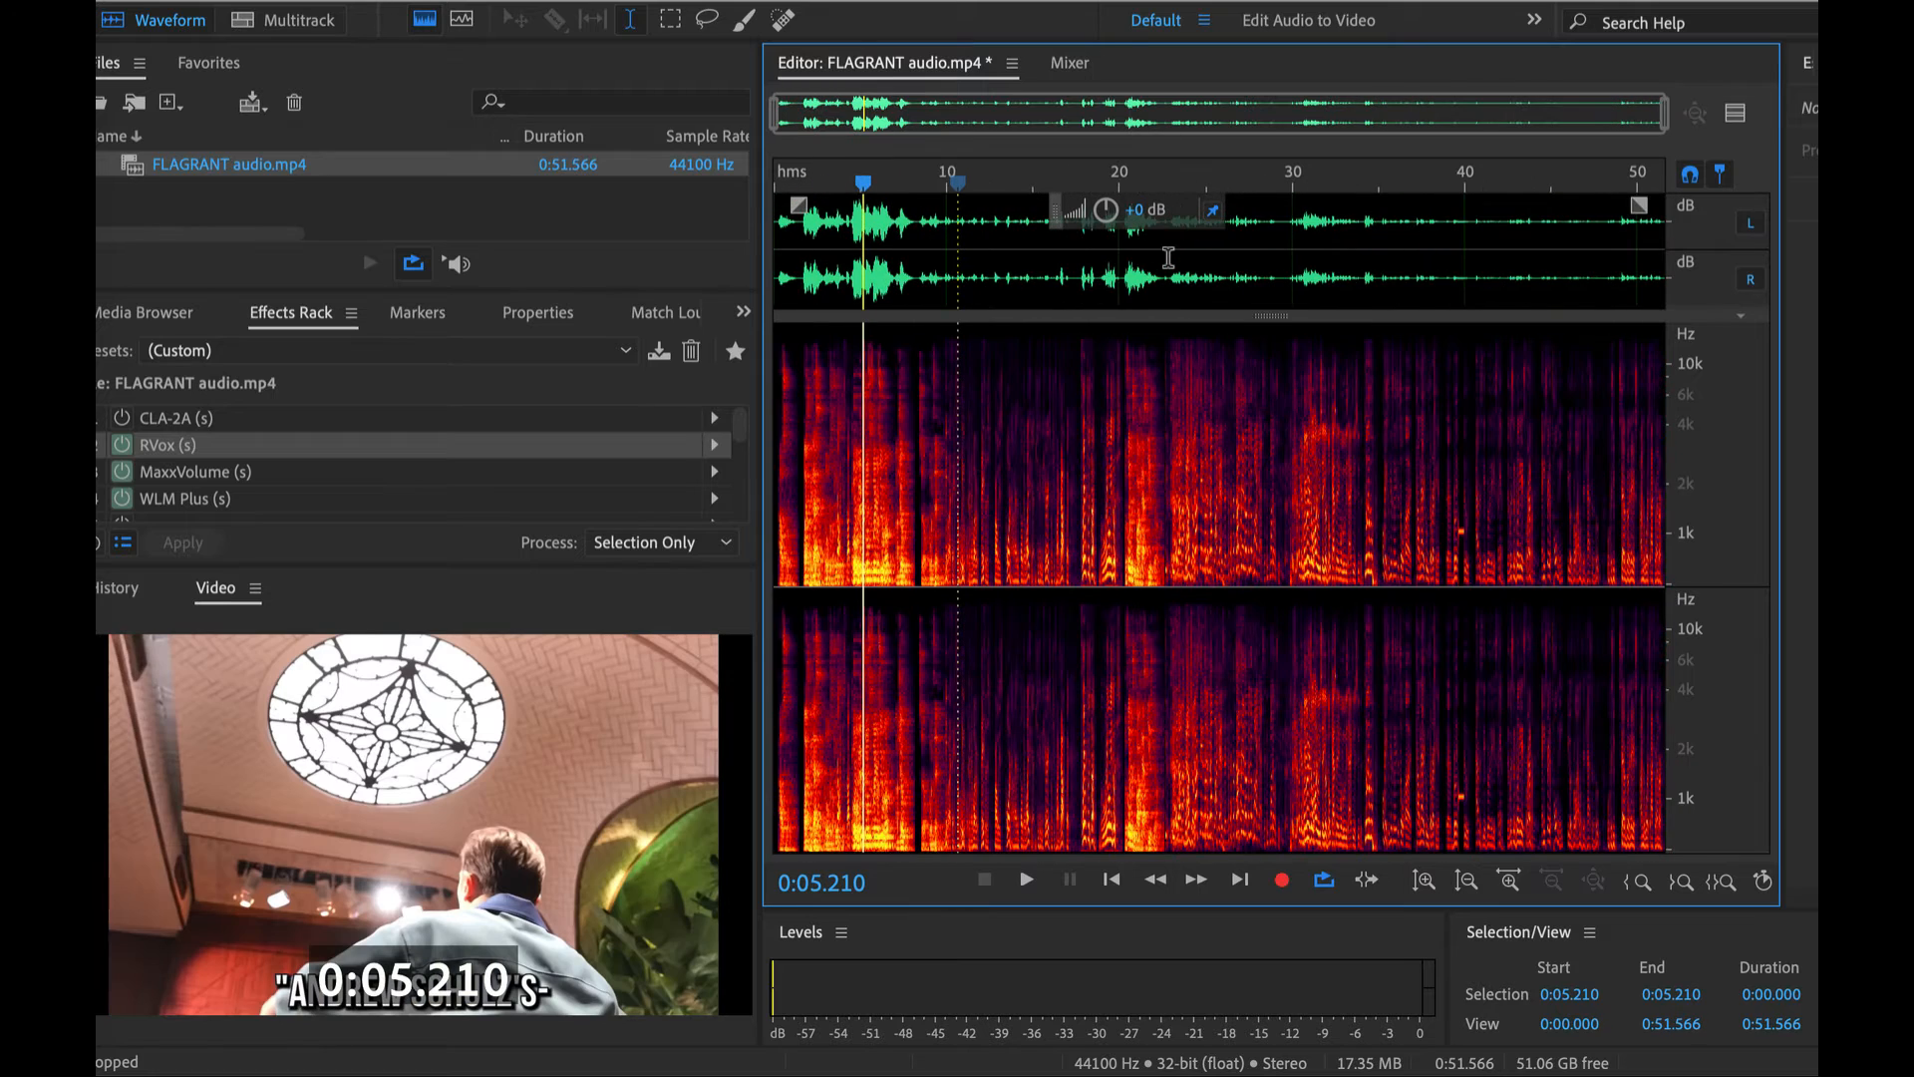
left_click(1513, 267)
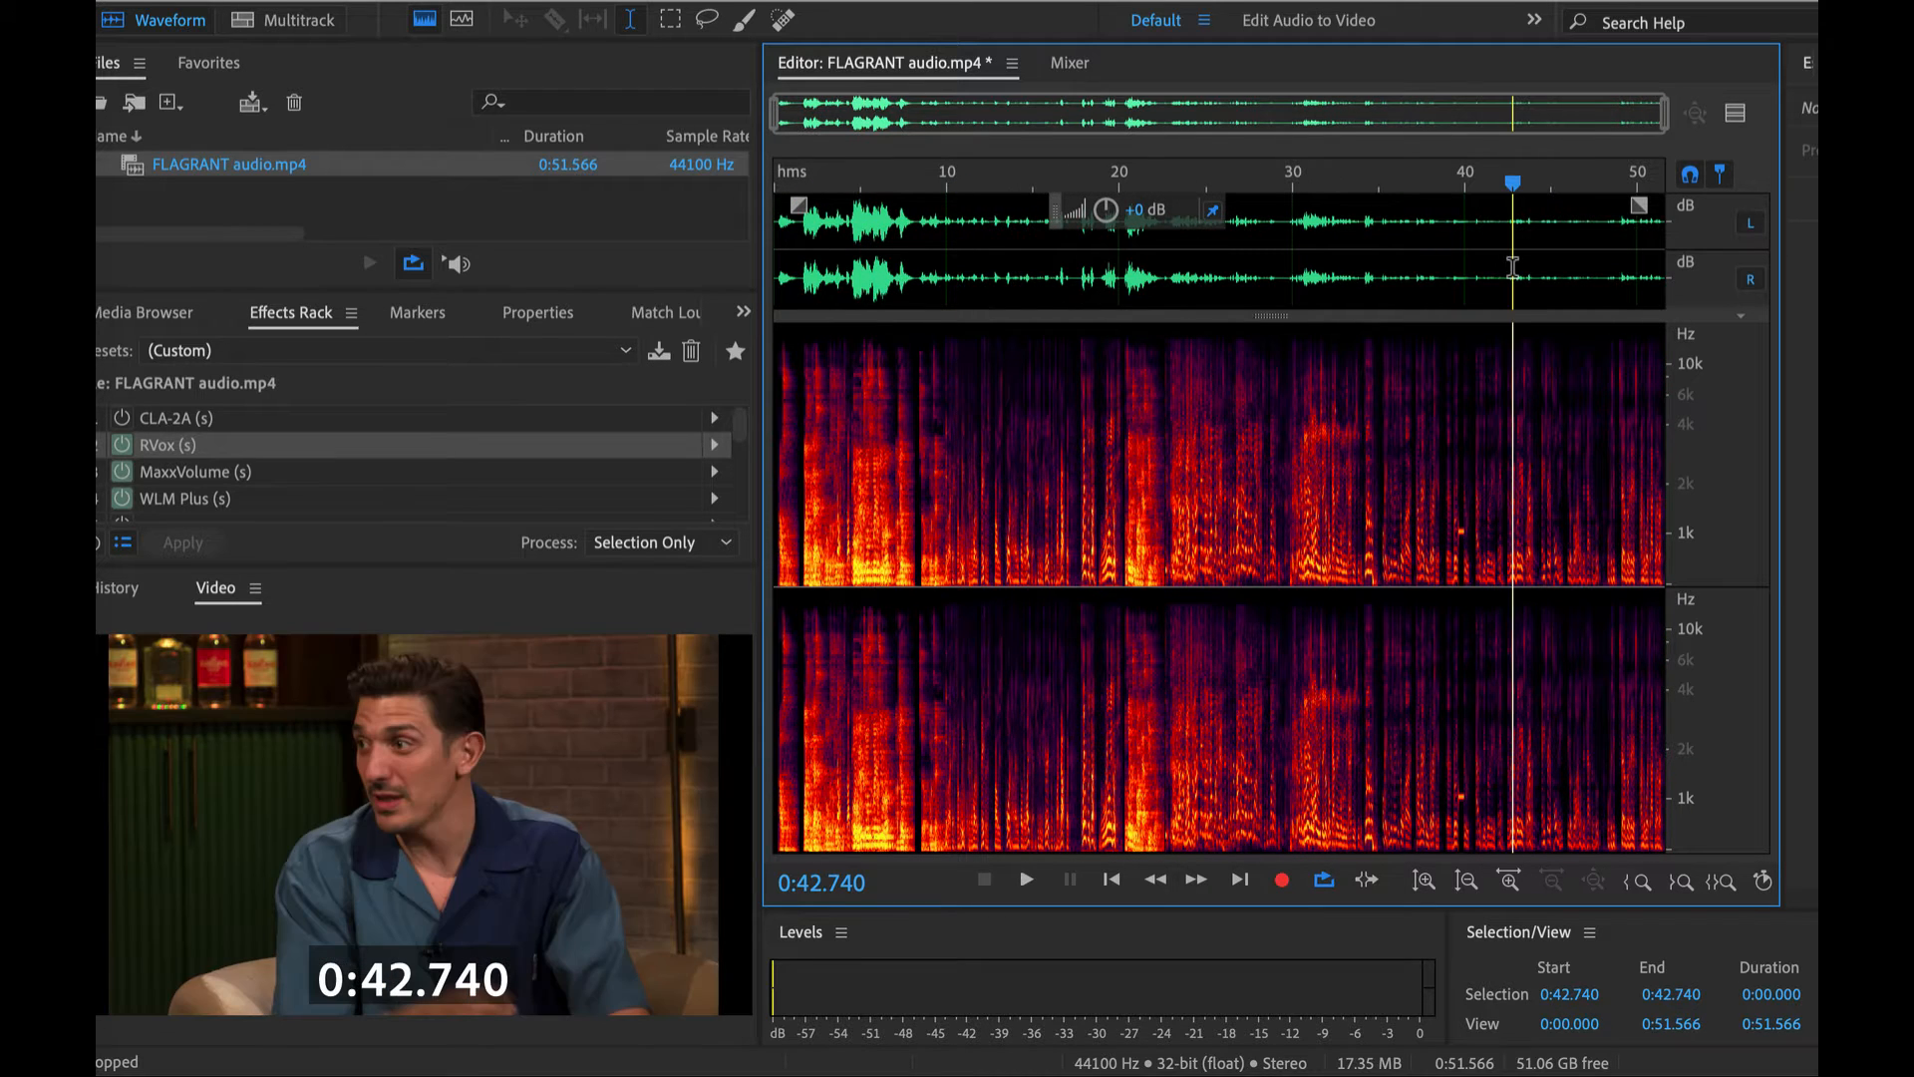
left_click(1450, 238)
key("space")
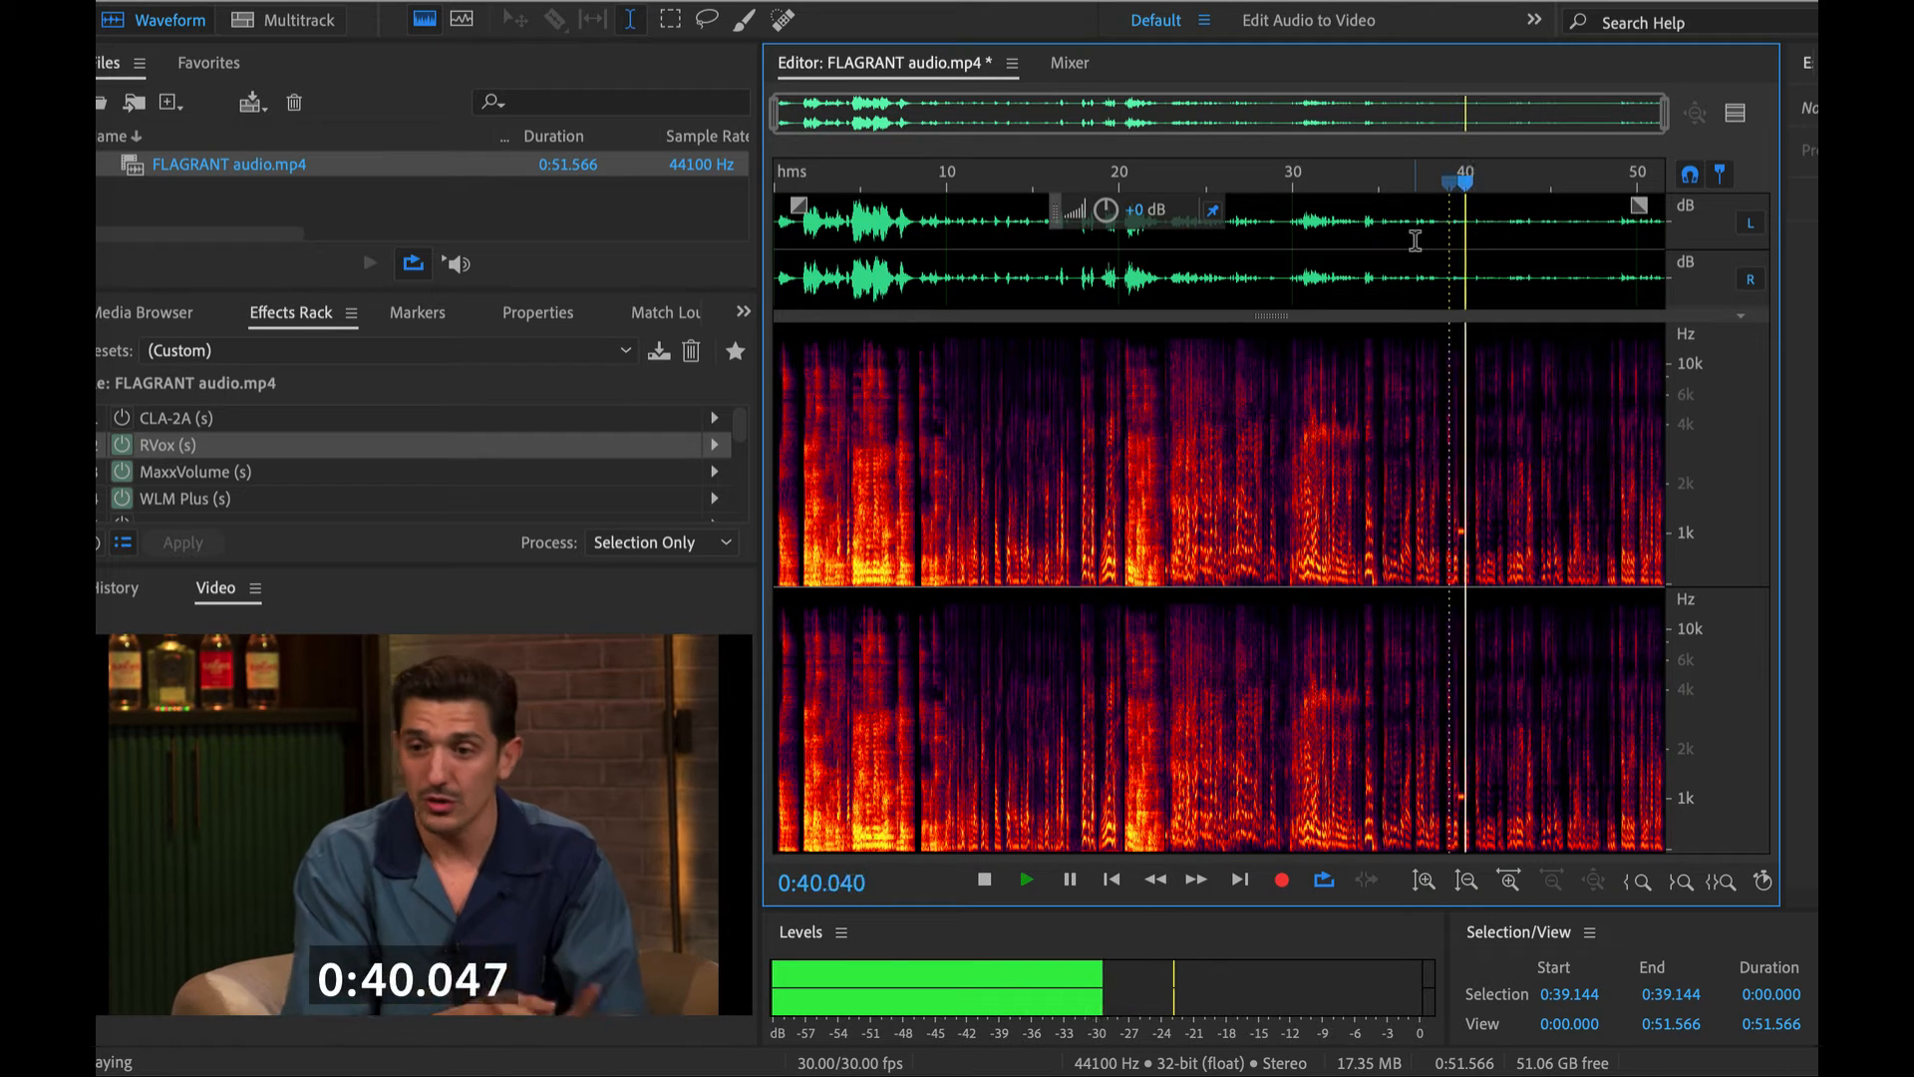
key("space")
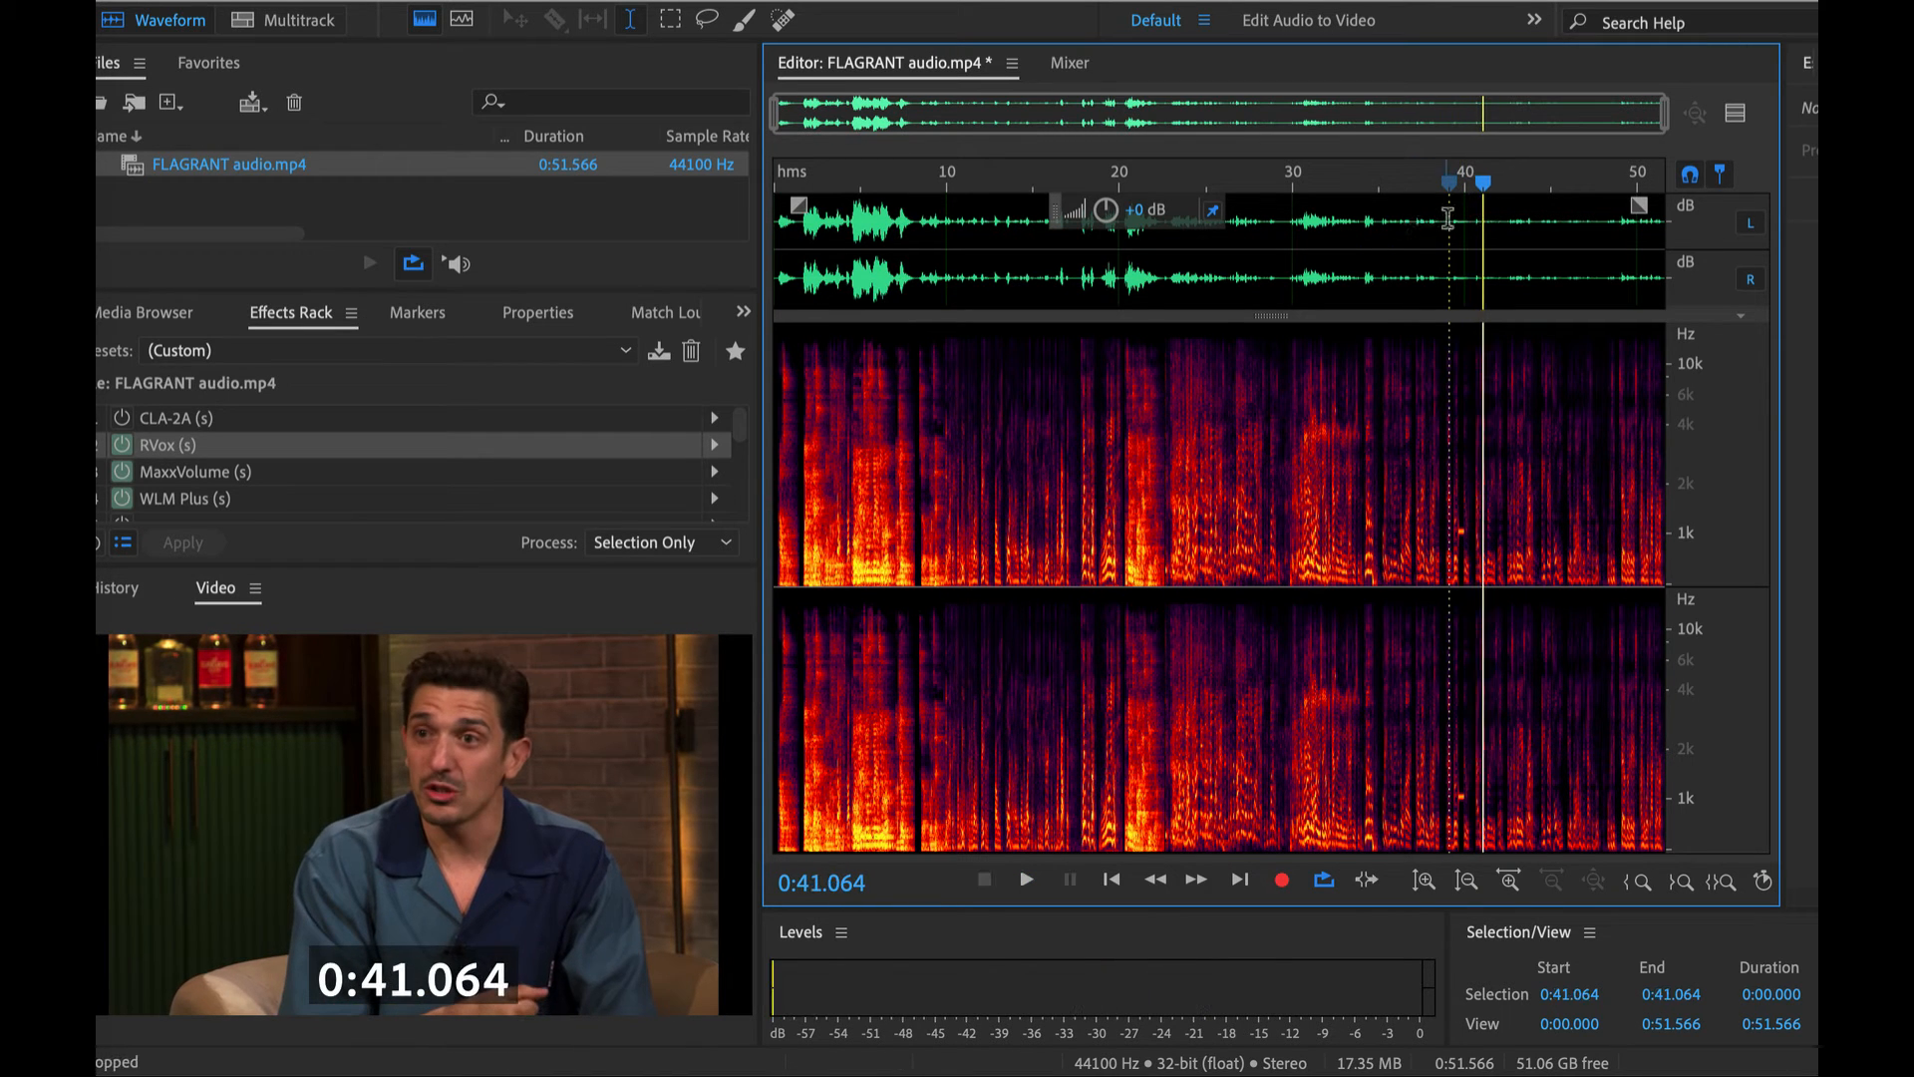
left_click(1434, 218)
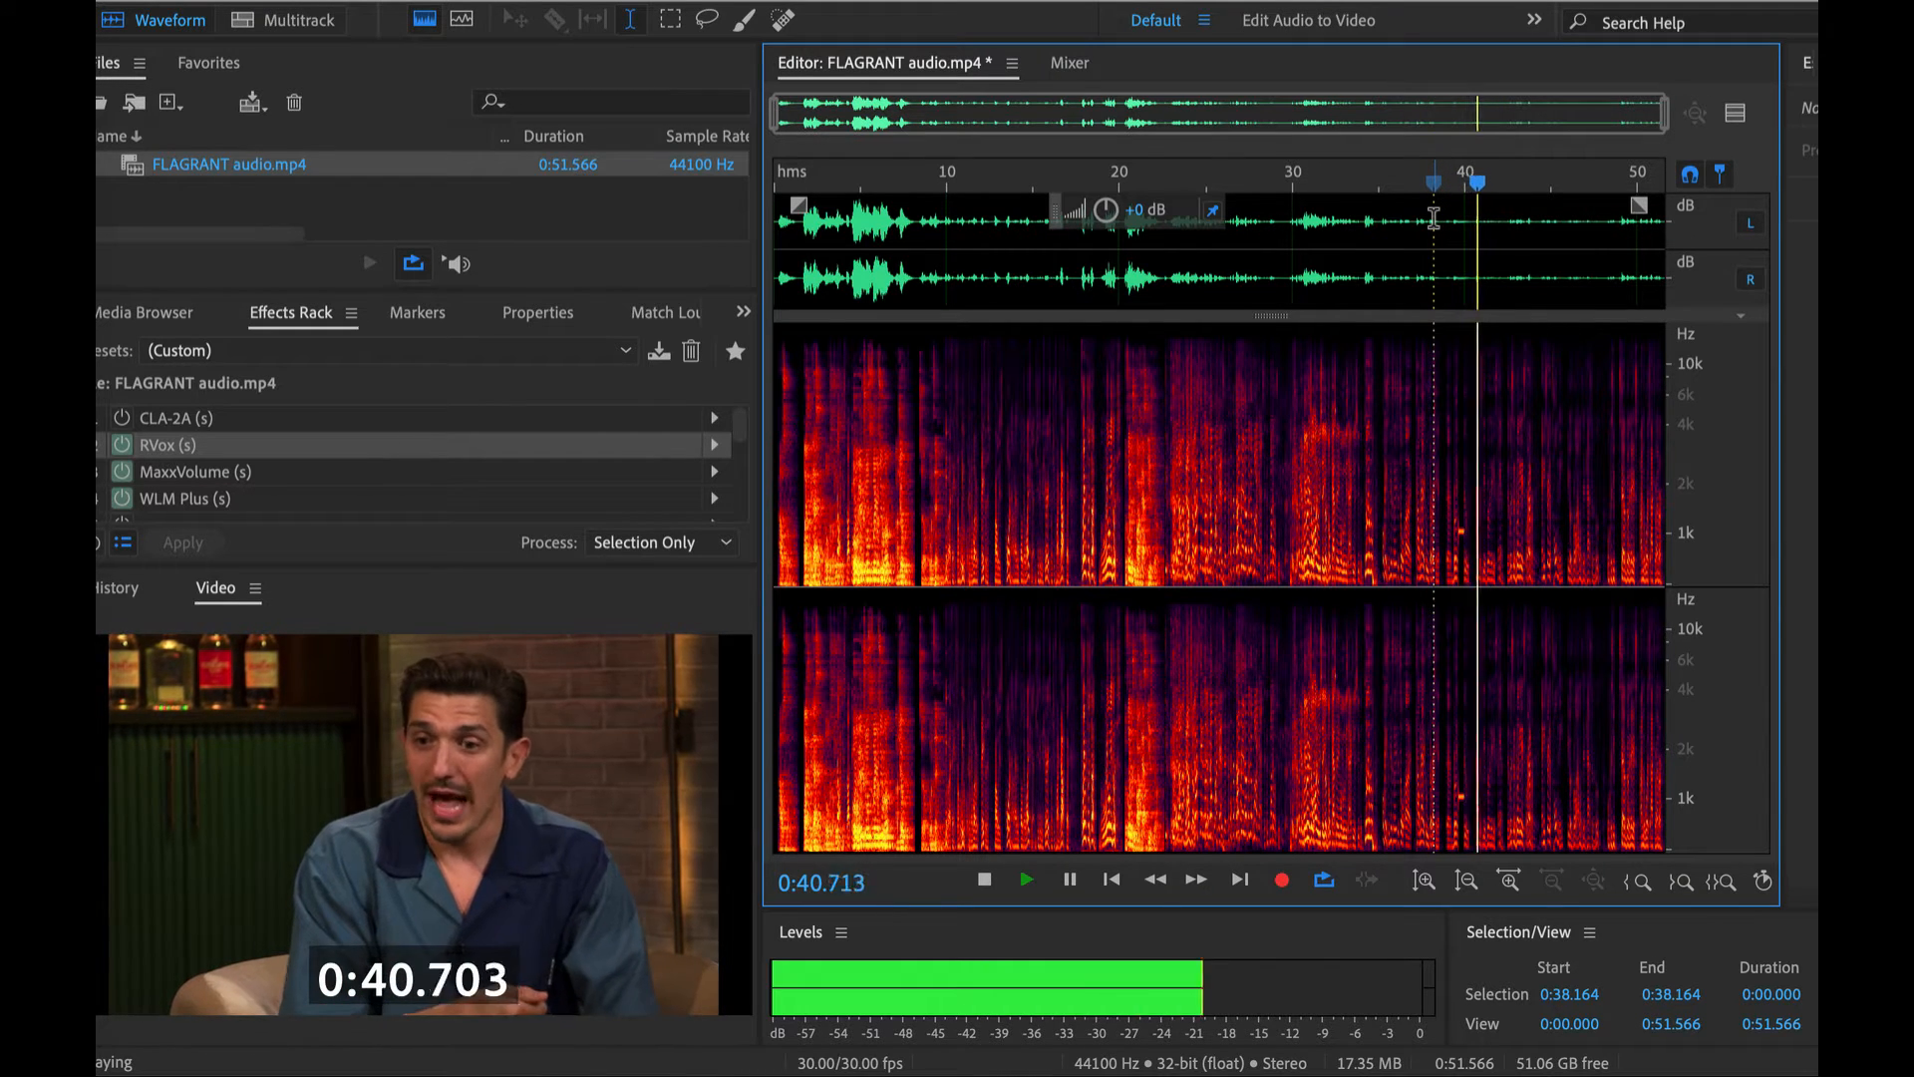
left_click(971, 240)
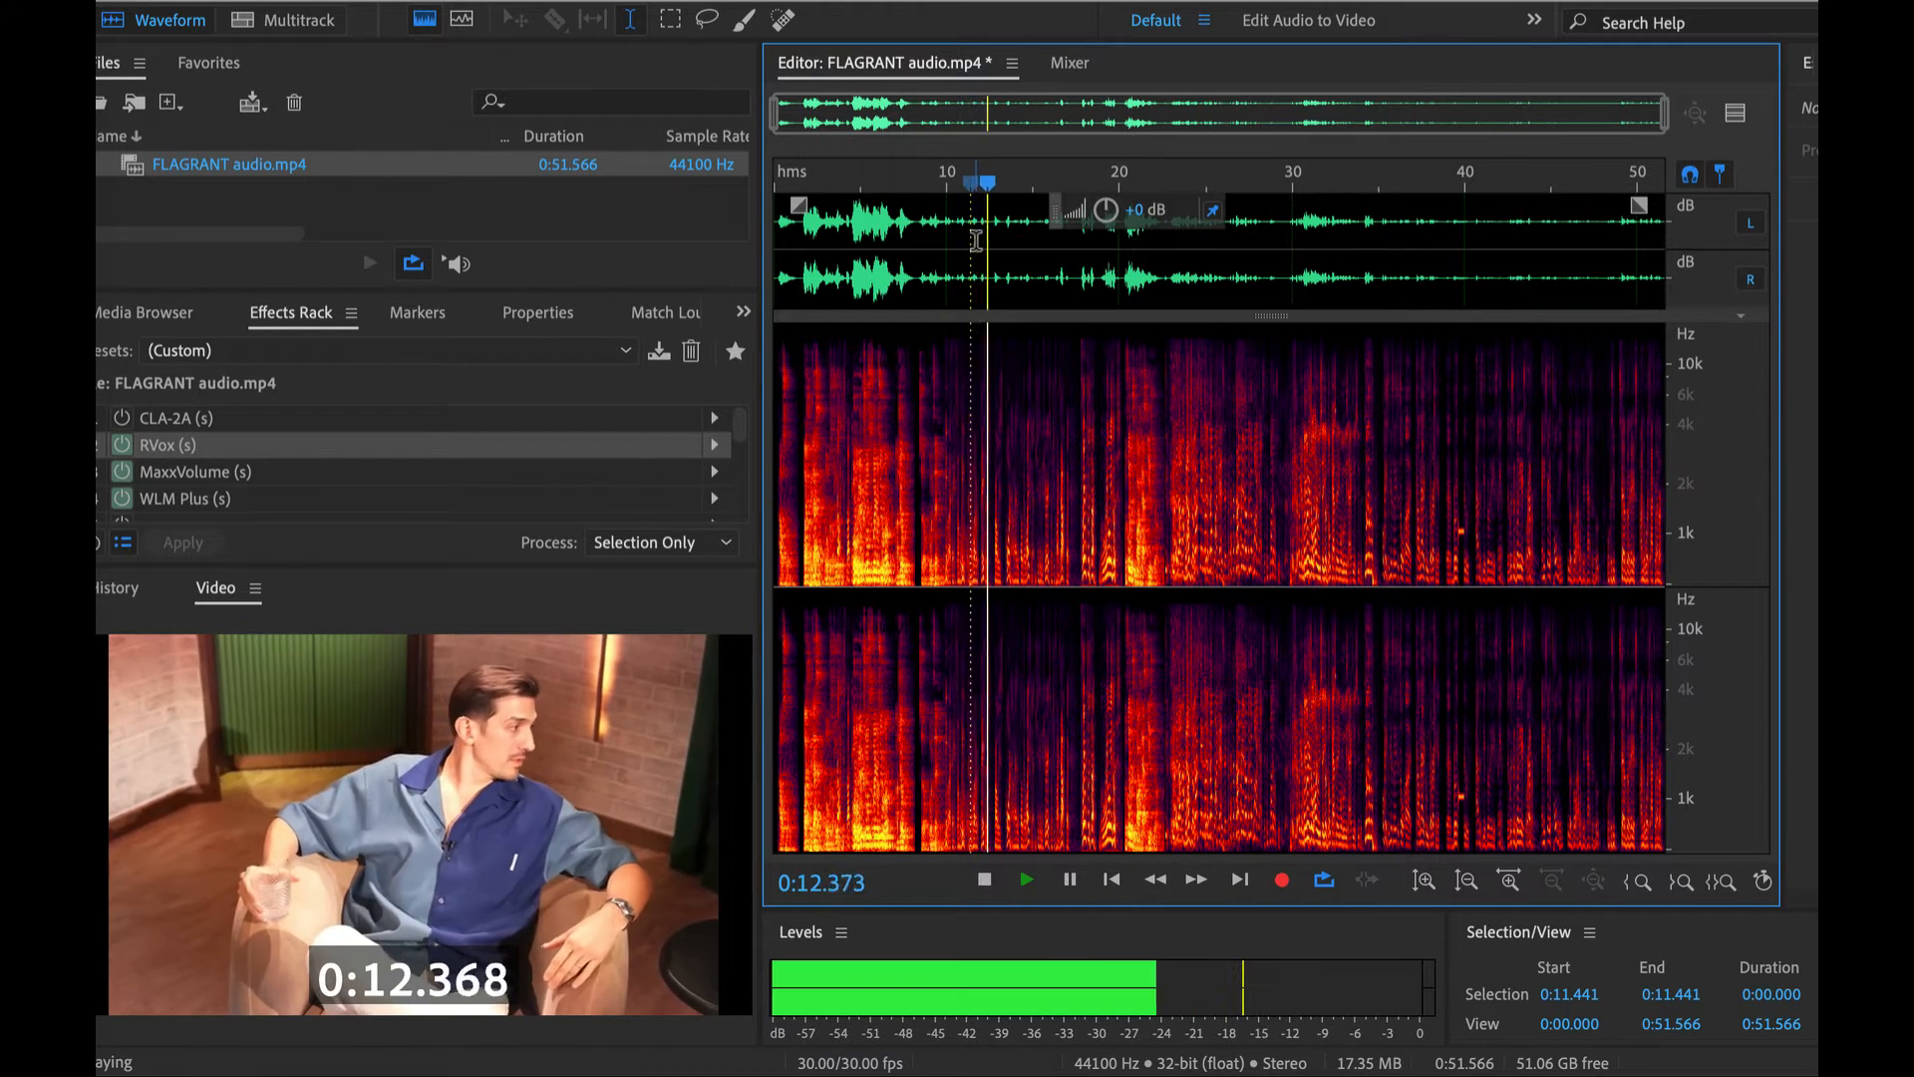
key("space")
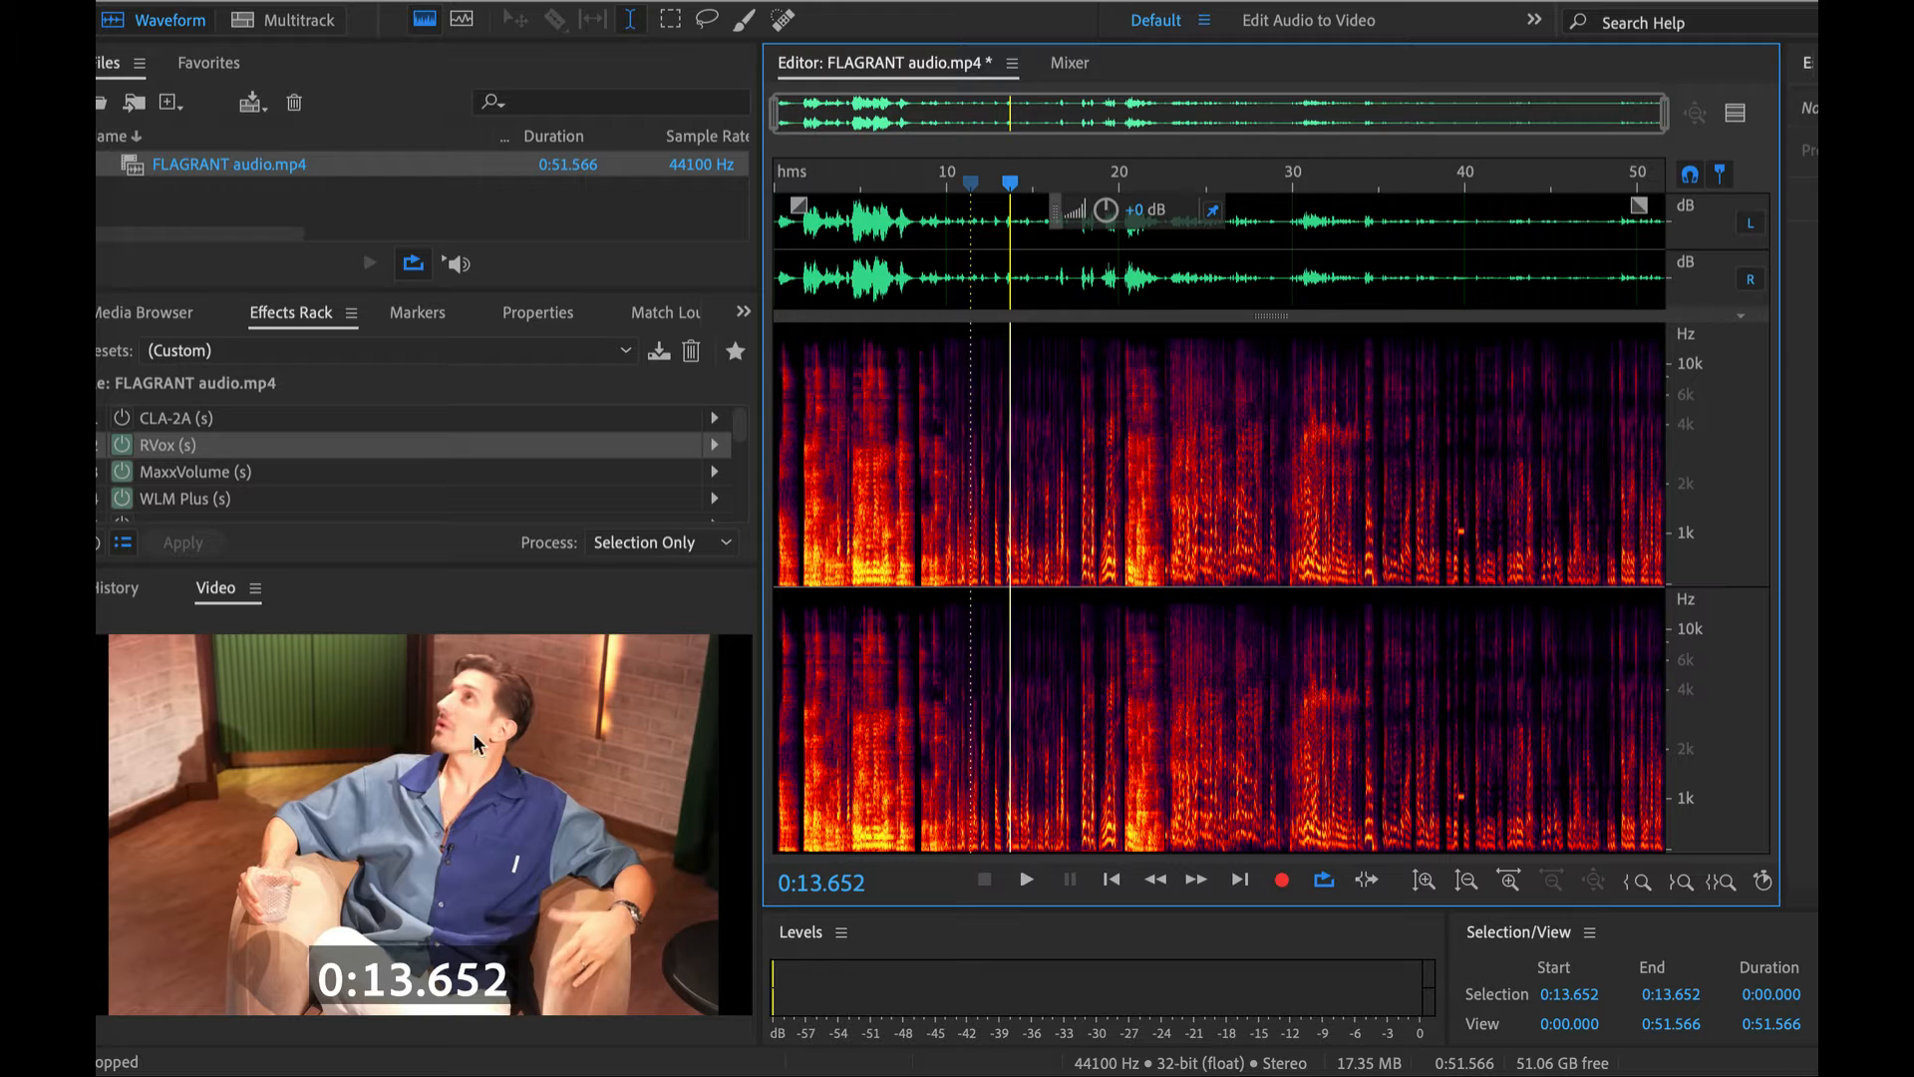
Listen to the quiet speech passage from about 0:38.818
left_click(1473, 233)
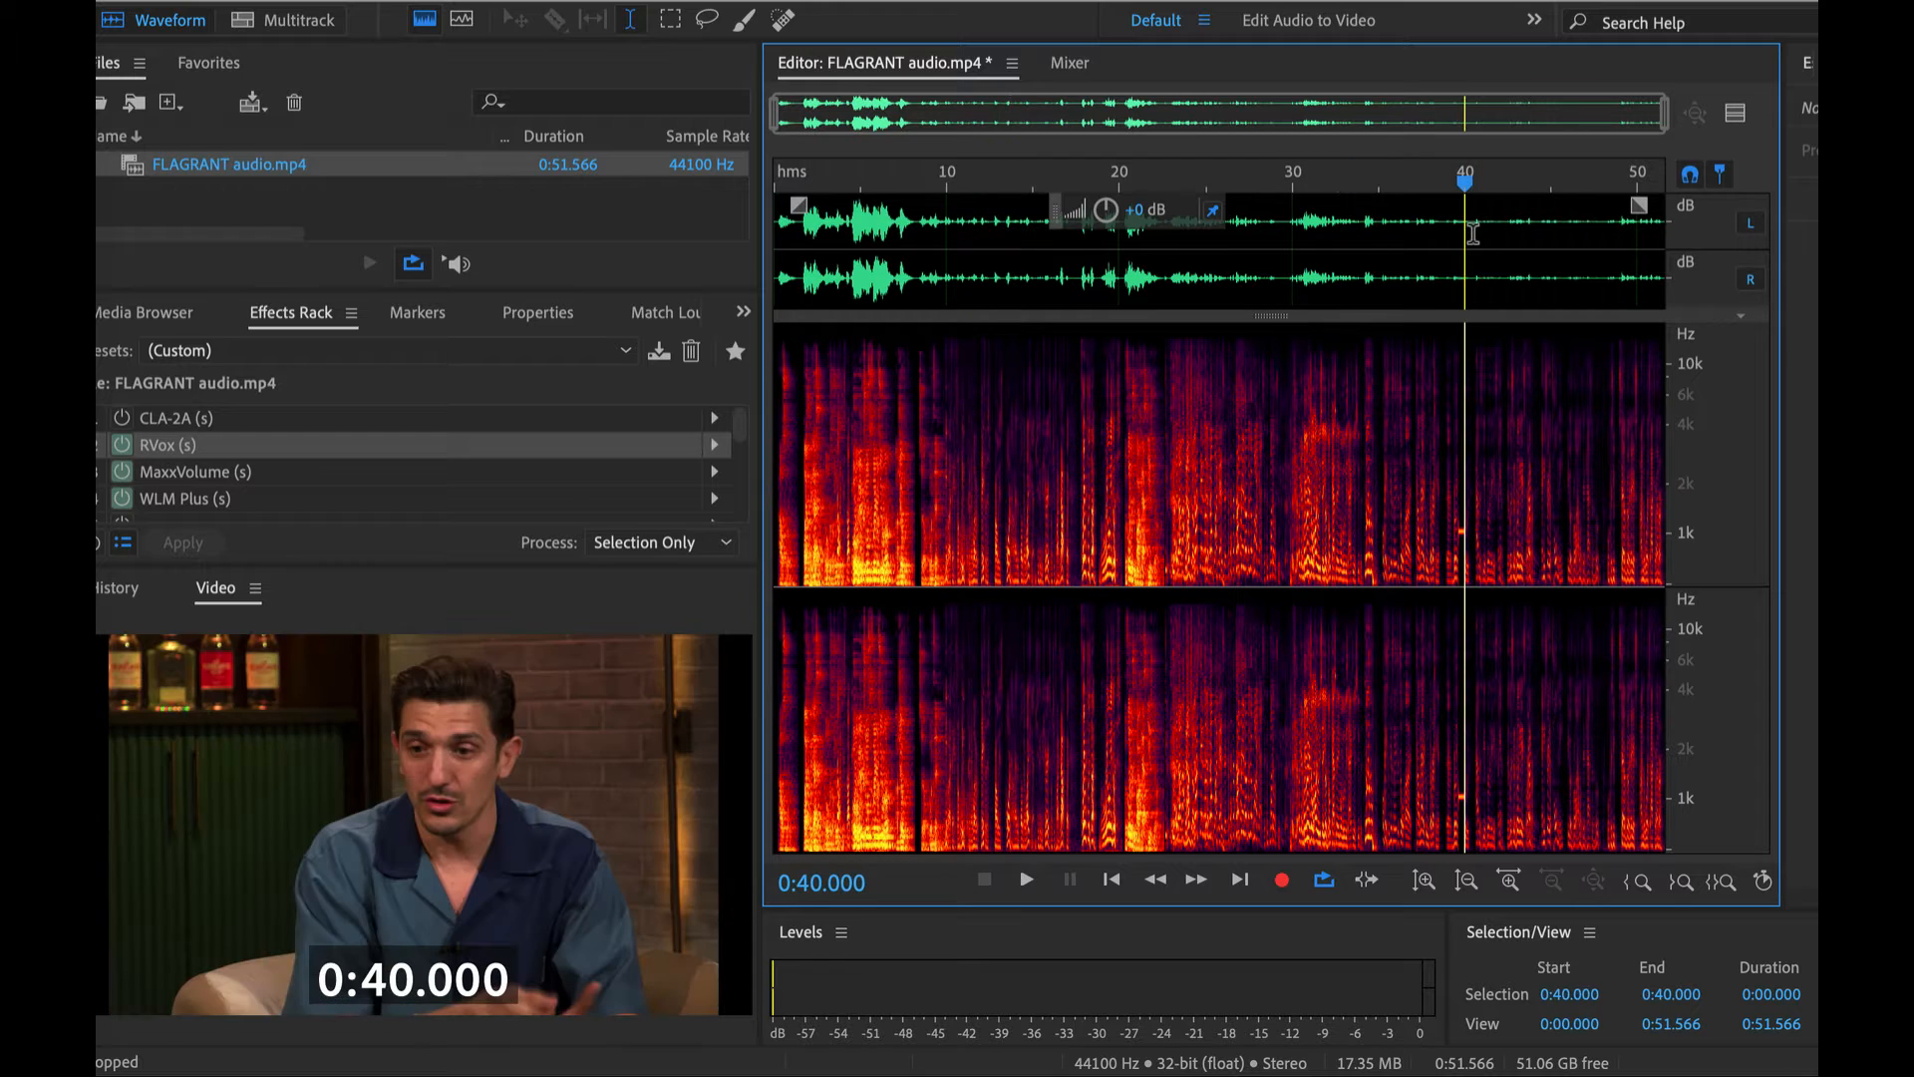
left_click(1444, 223)
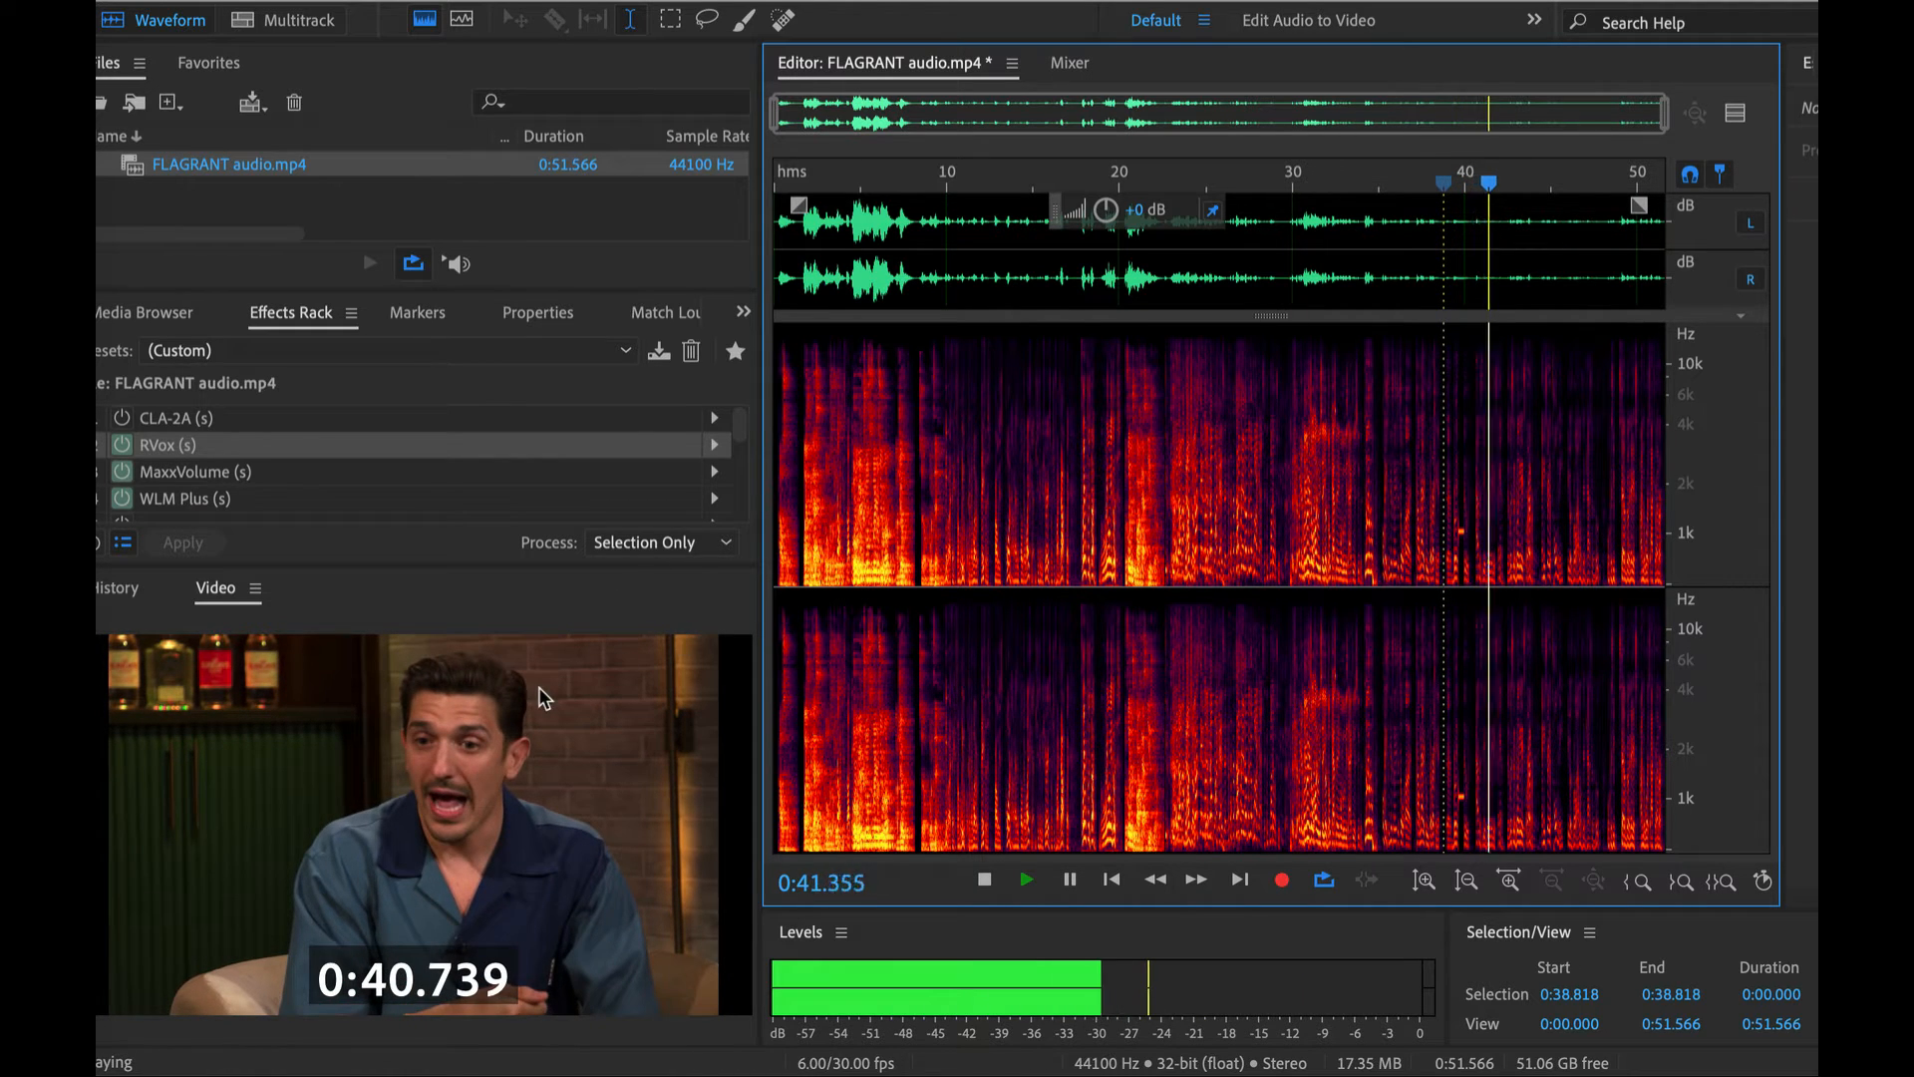
key("space")
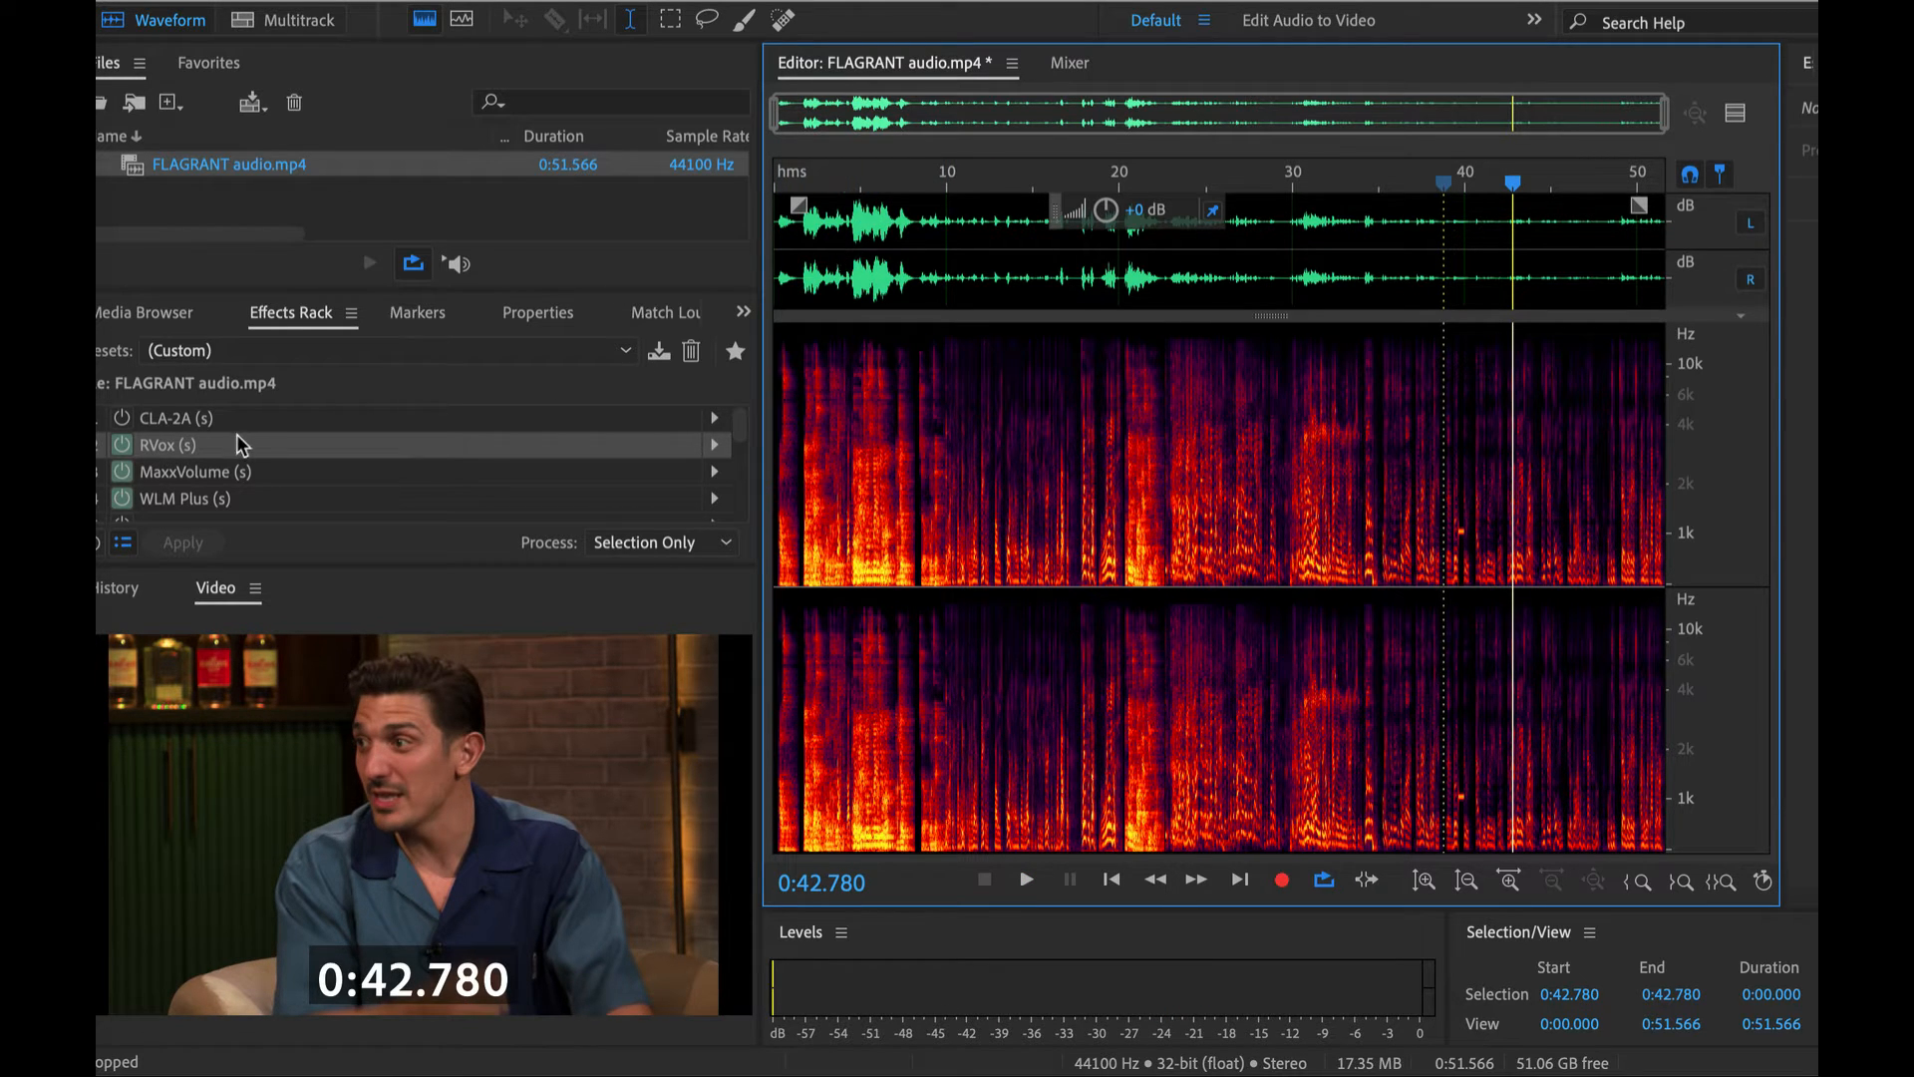
Switch the effects rack on and turn off MaxxVolume and WLM Plus so that only RVox is active
left_click(97, 543)
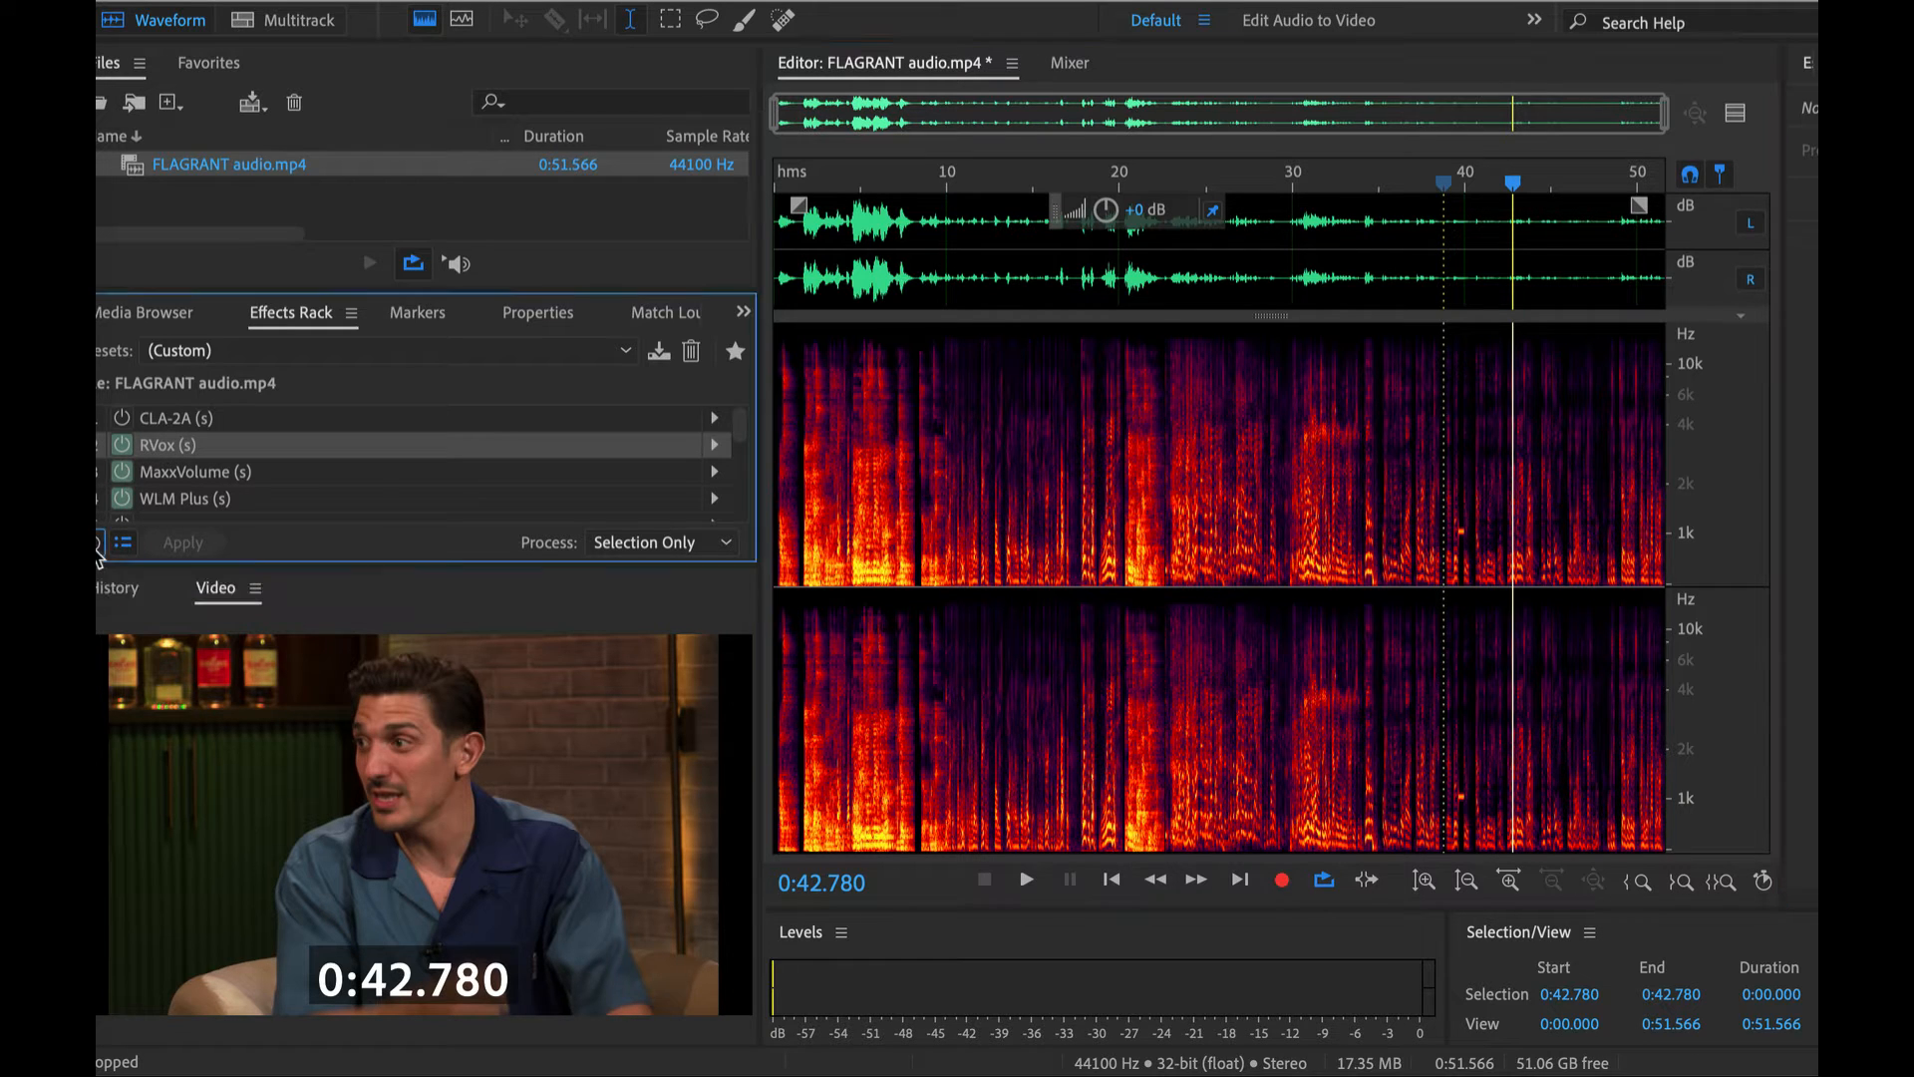
left_click(118, 473)
left_click(120, 498)
scroll(239, 474, "down", 2)
scroll(239, 474, "up", 2)
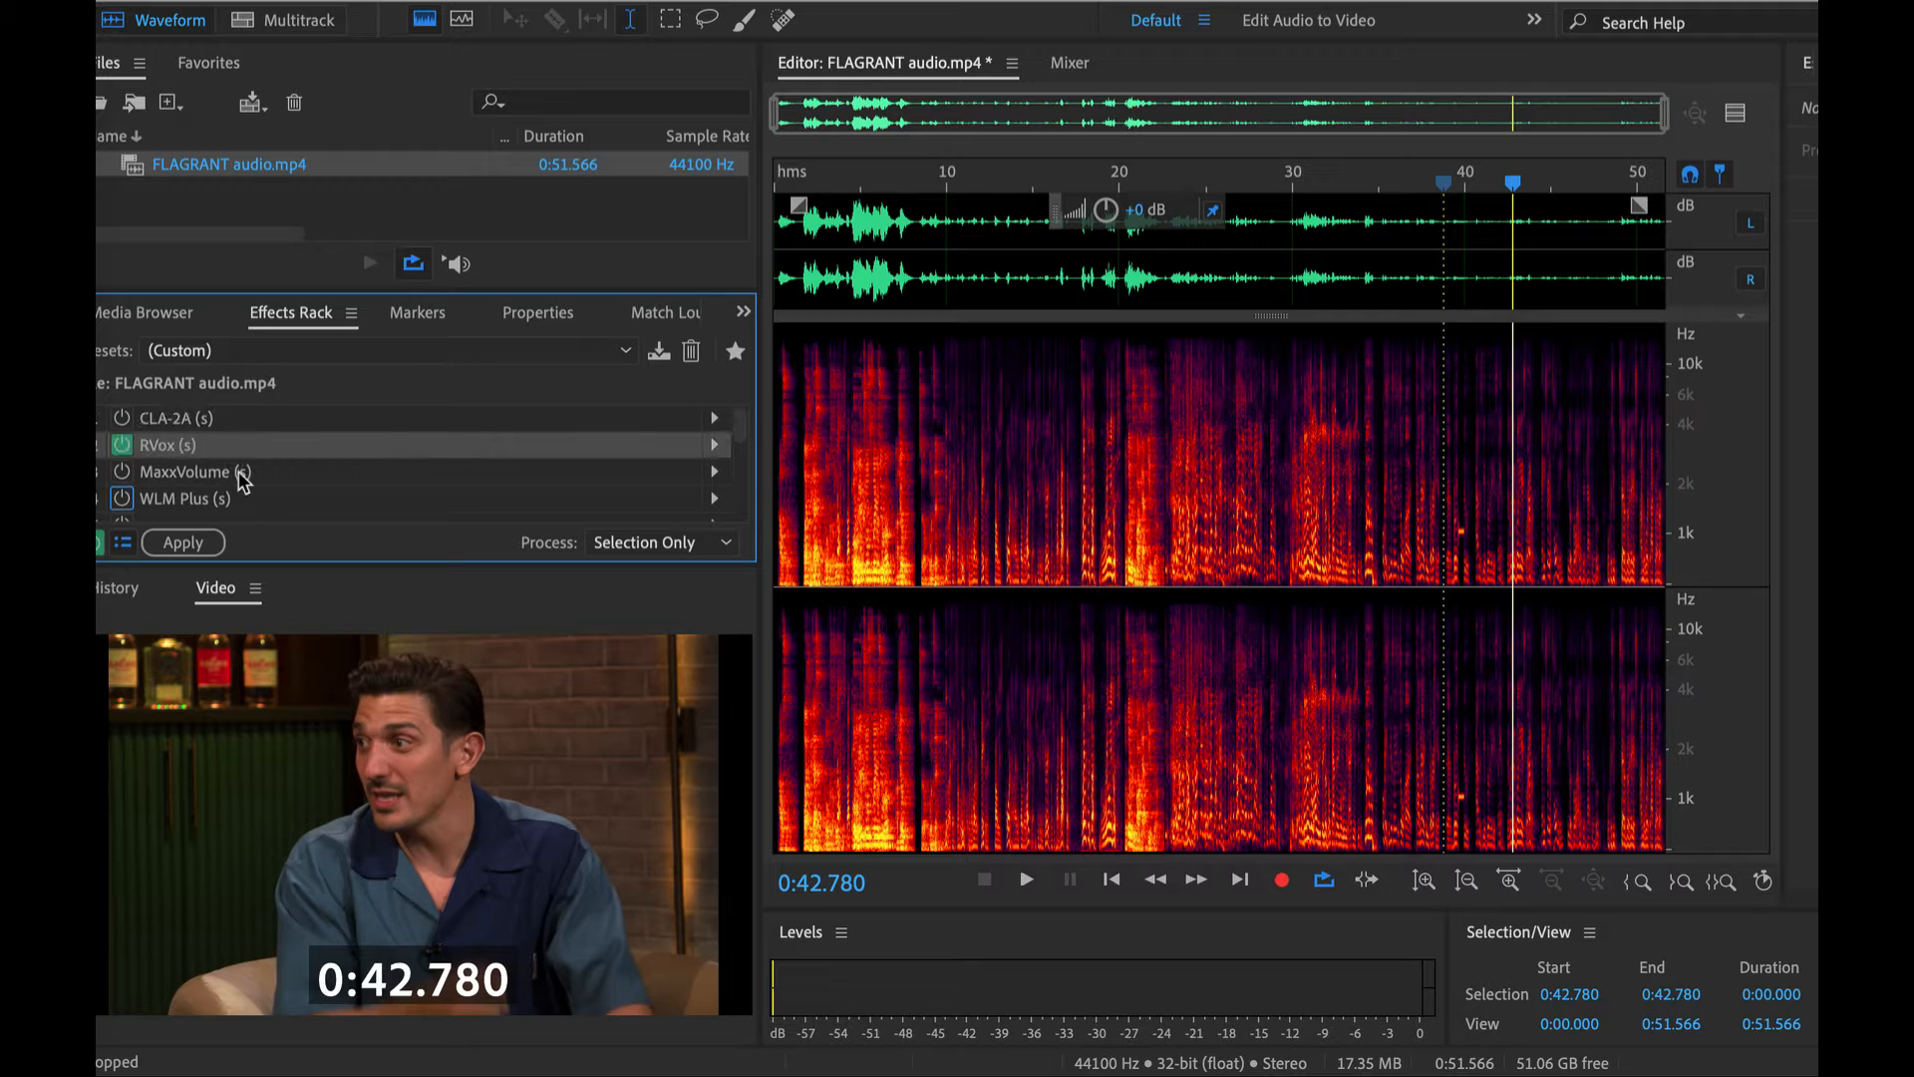
Review the RVox compressor's settings, close them and play the clip from its start
double_click(158, 447)
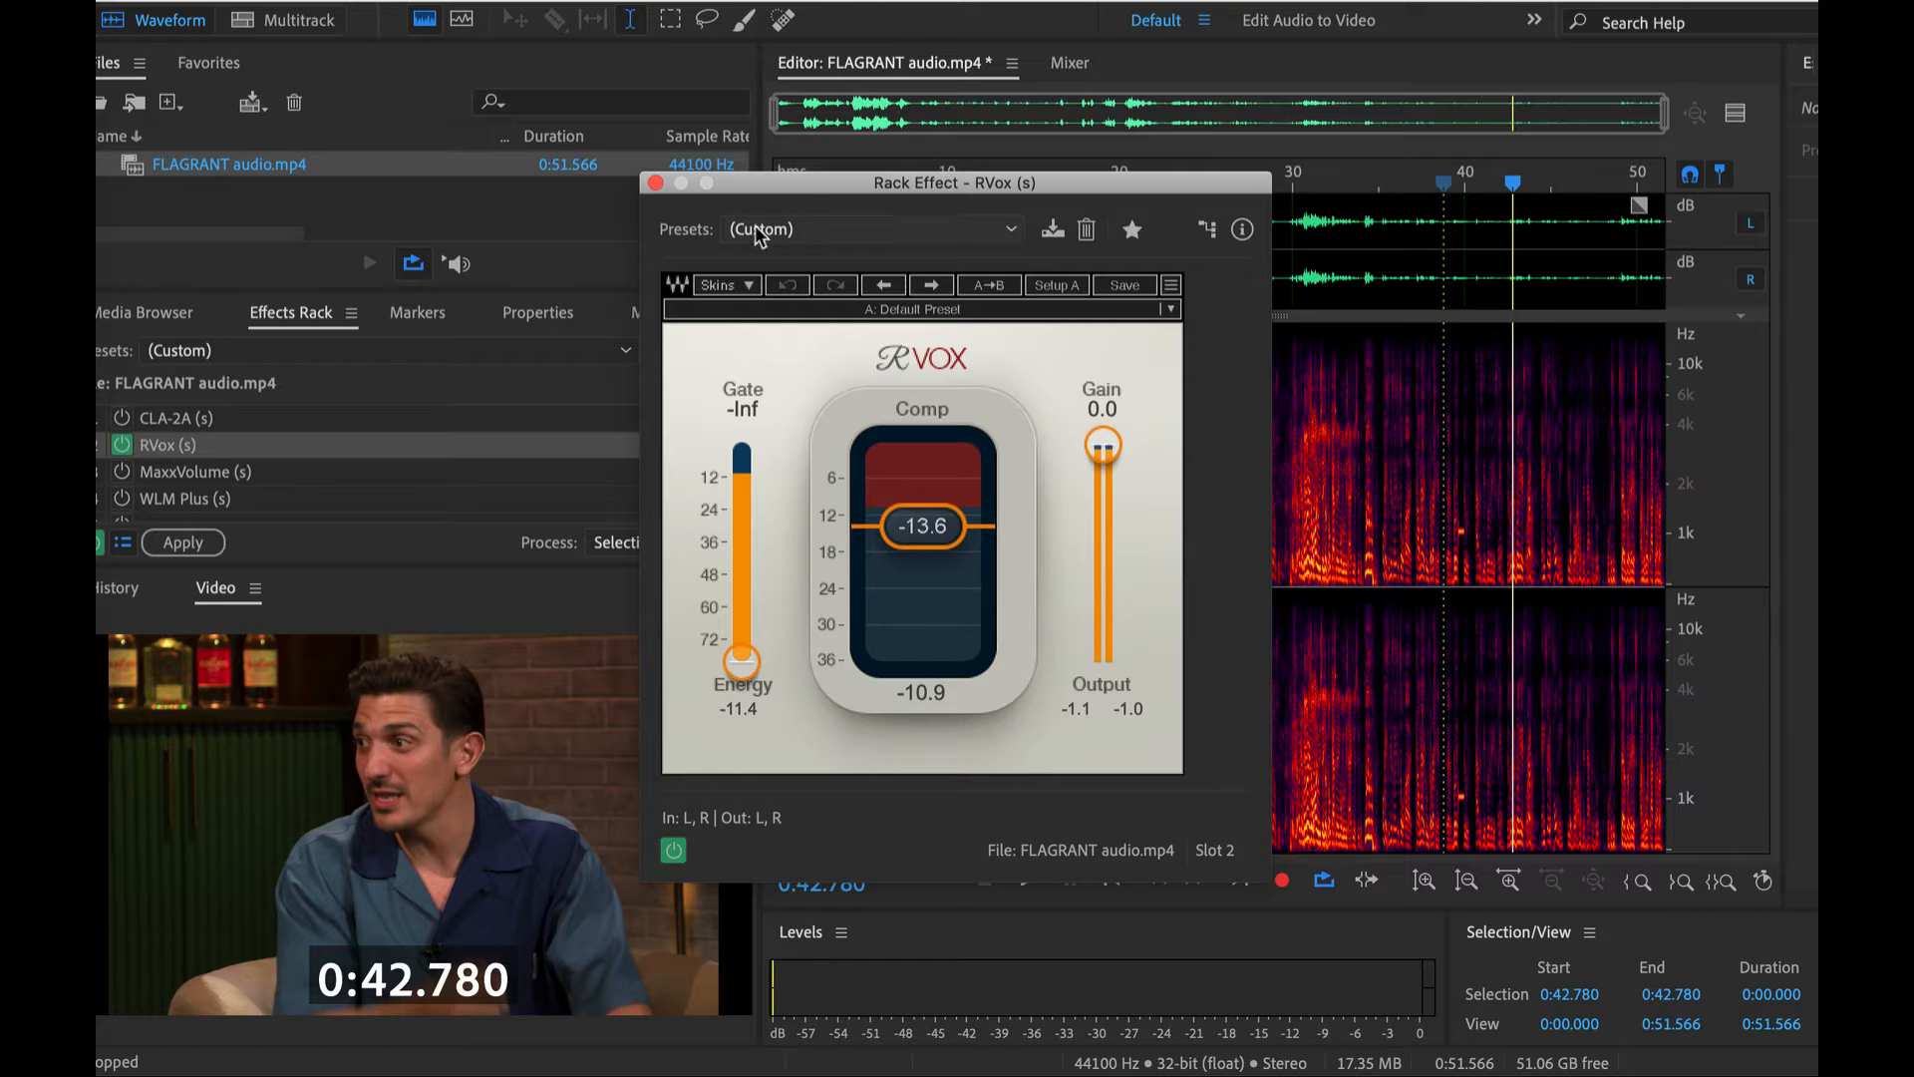
left_click(655, 184)
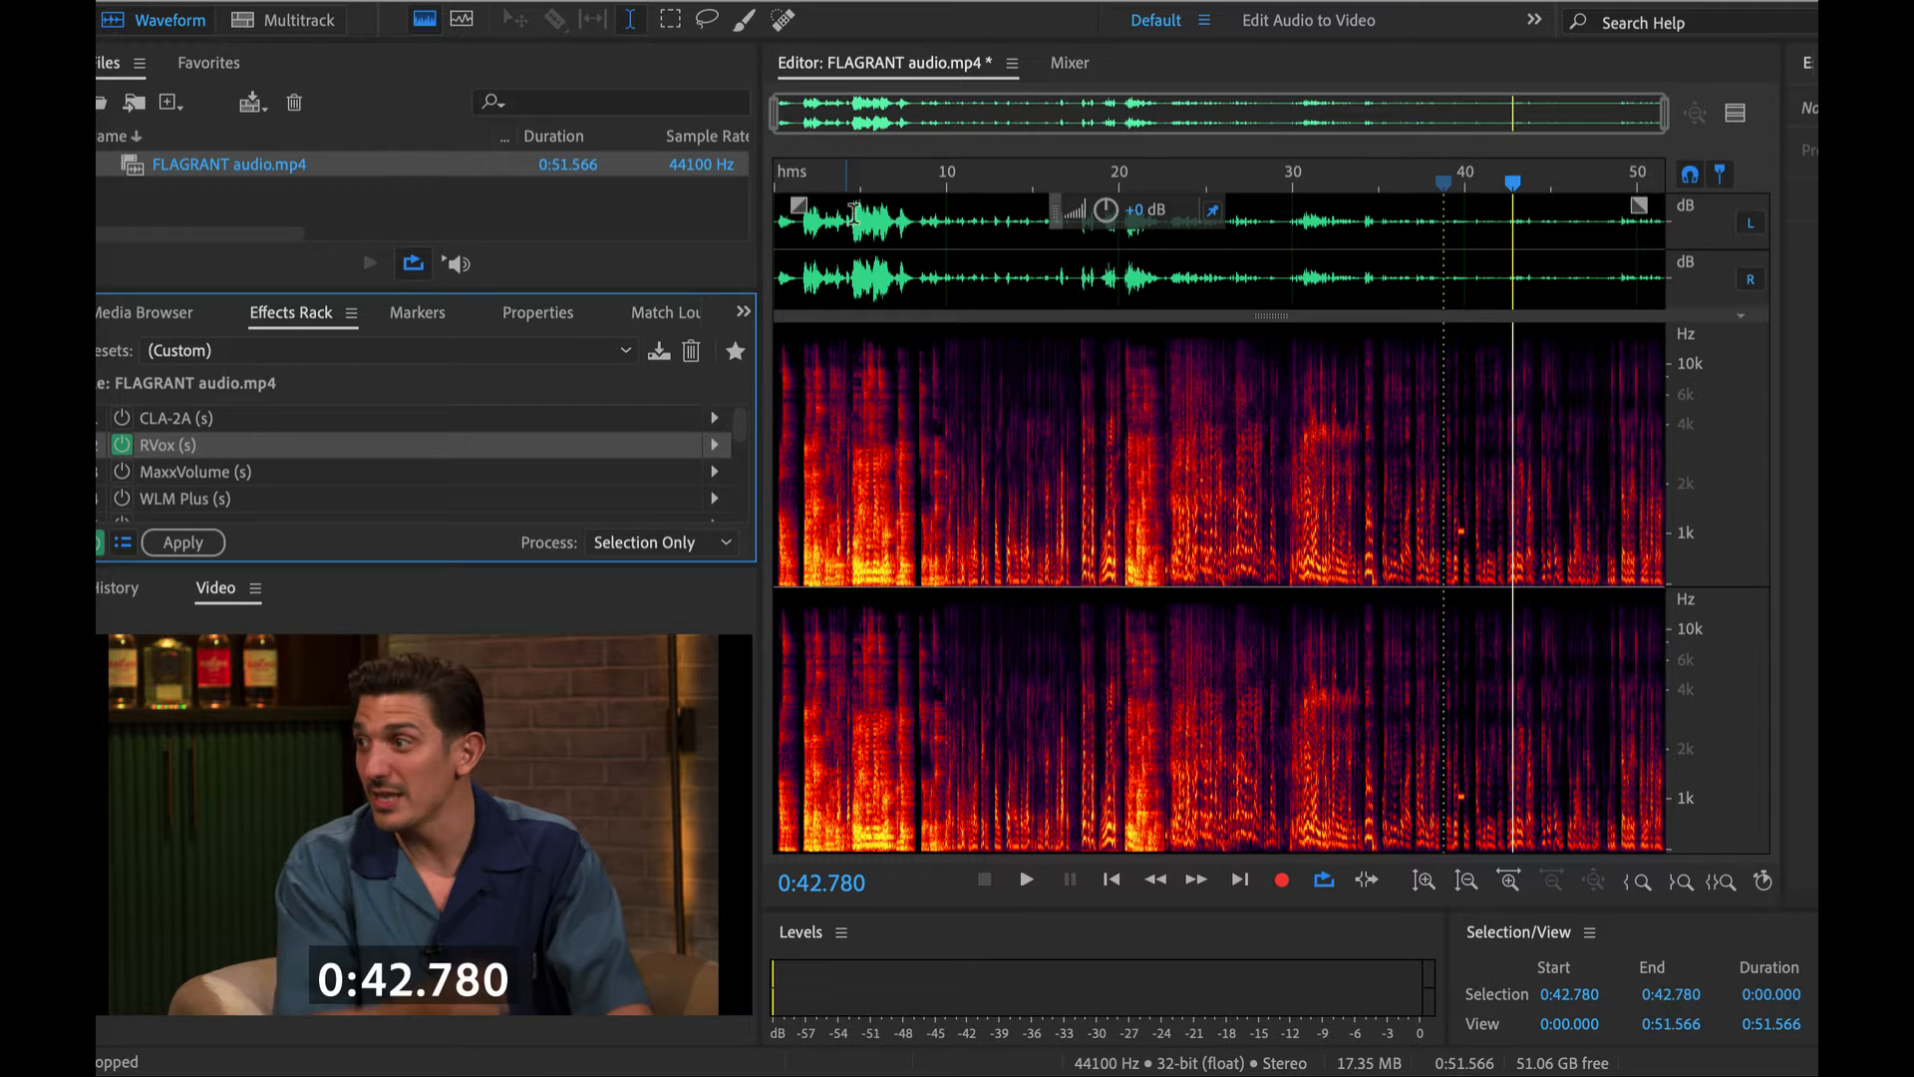
key("Home")
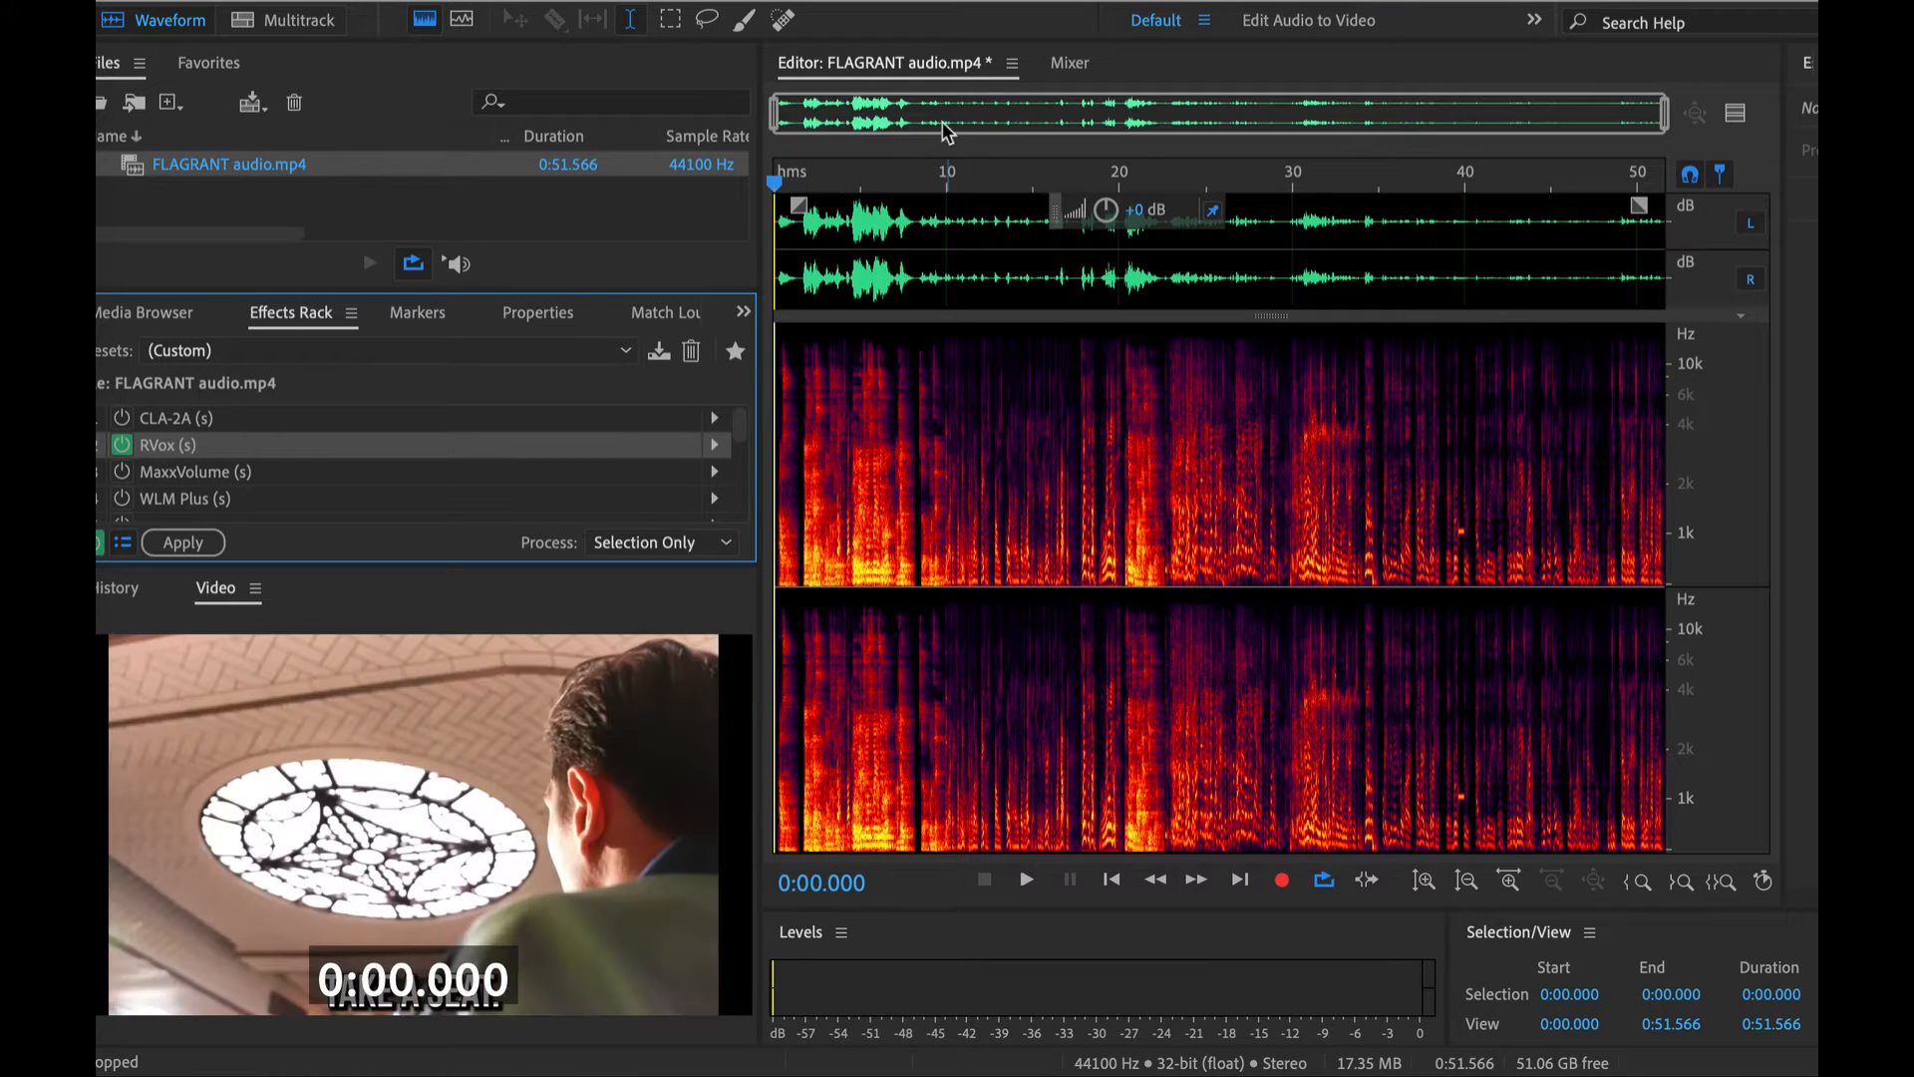
key("space")
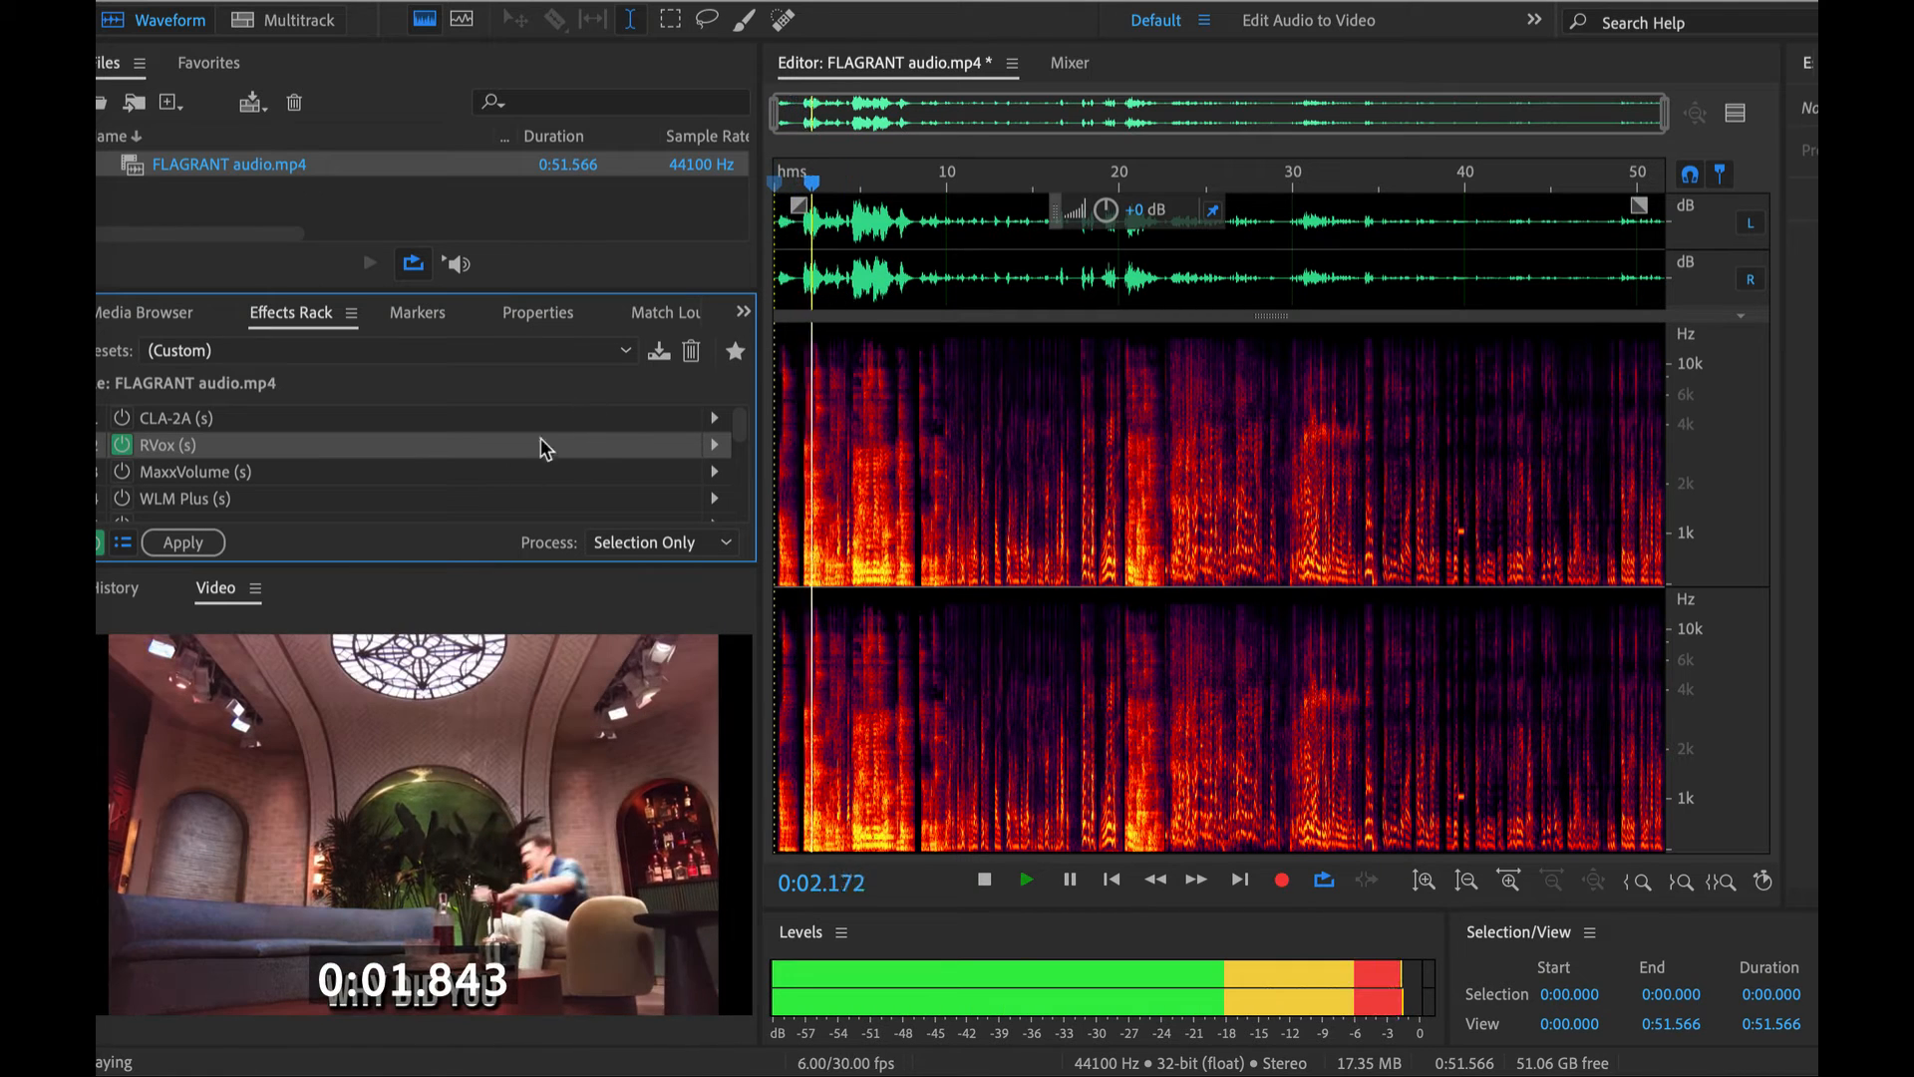
Enlarge the effects rack, shift MaxxVolume and WLM Plus down one slot to free the slot below RVox, and stop playback
left_click_drag(444, 565, 455, 719)
left_click(222, 500)
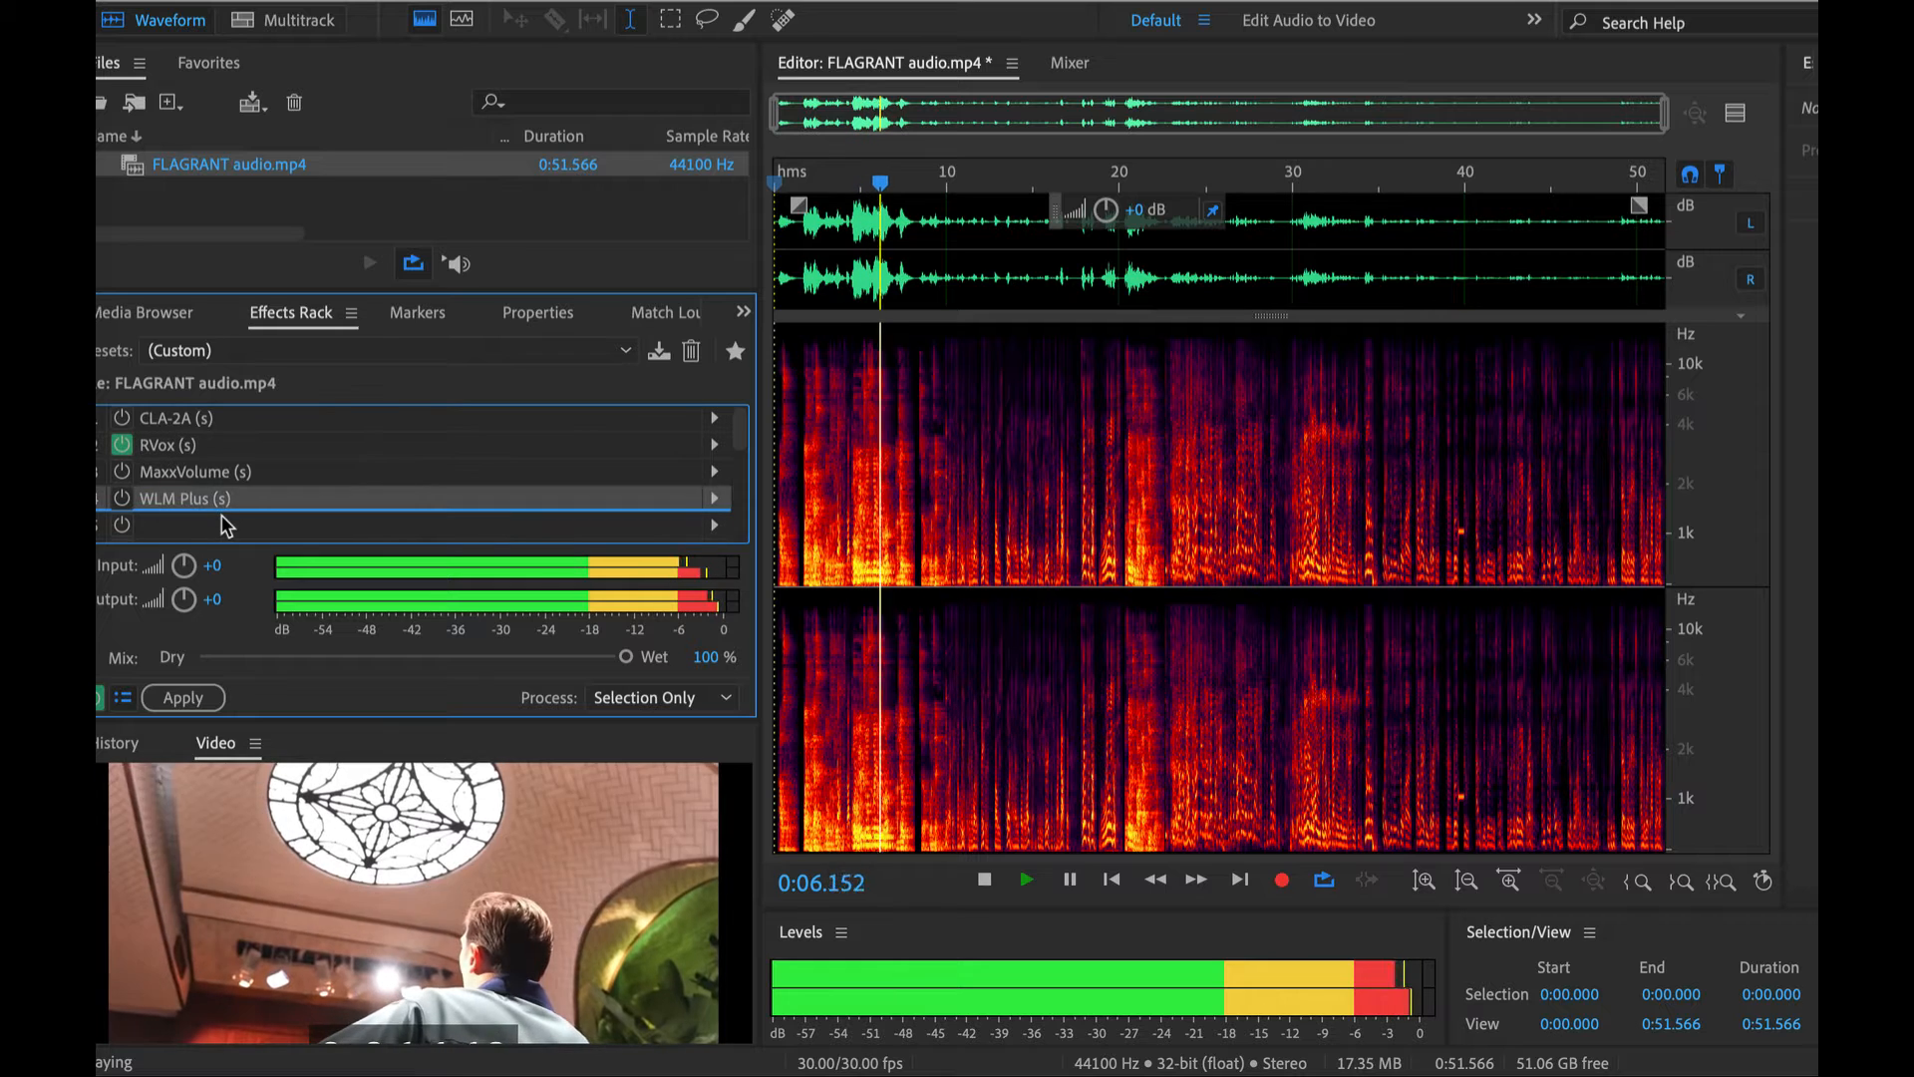
mouse_move(221, 516)
left_mouse_down()
mouse_move(223, 476)
mouse_move(226, 500)
left_mouse_up()
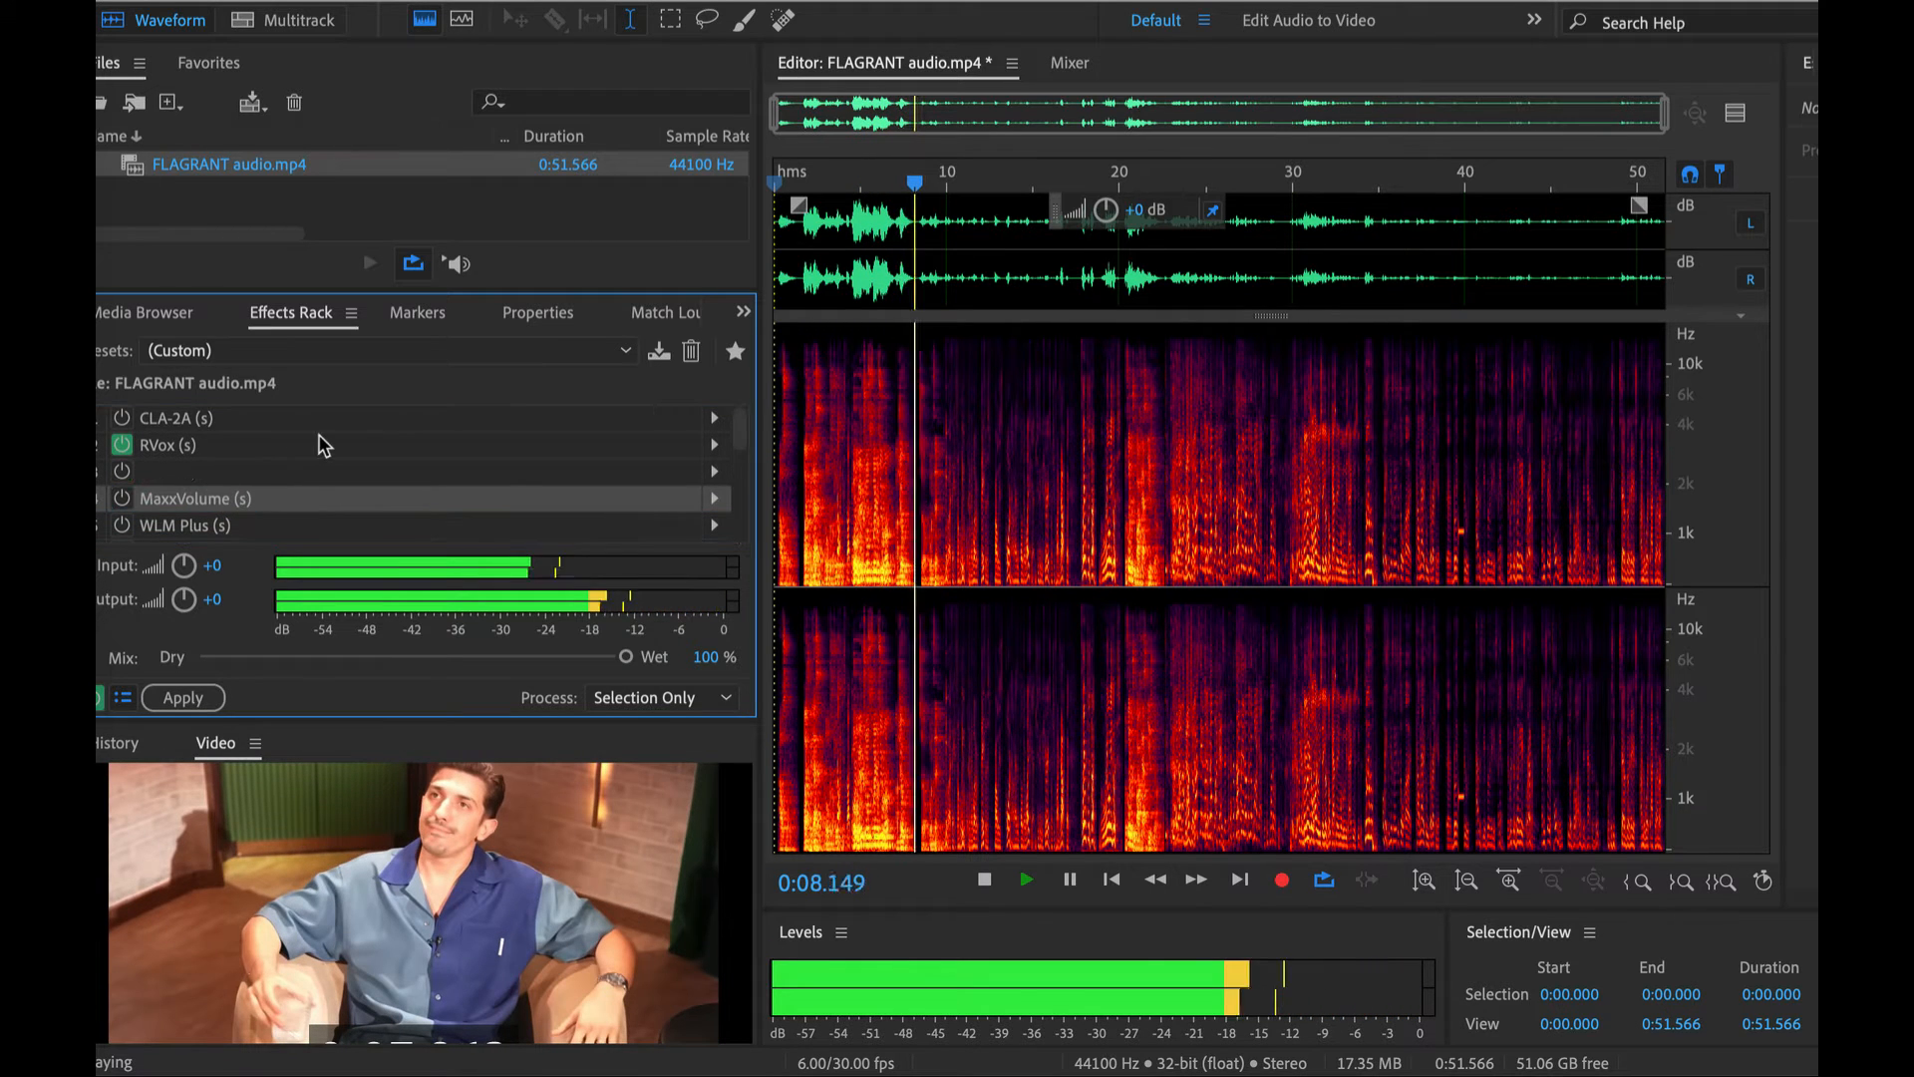
key("space")
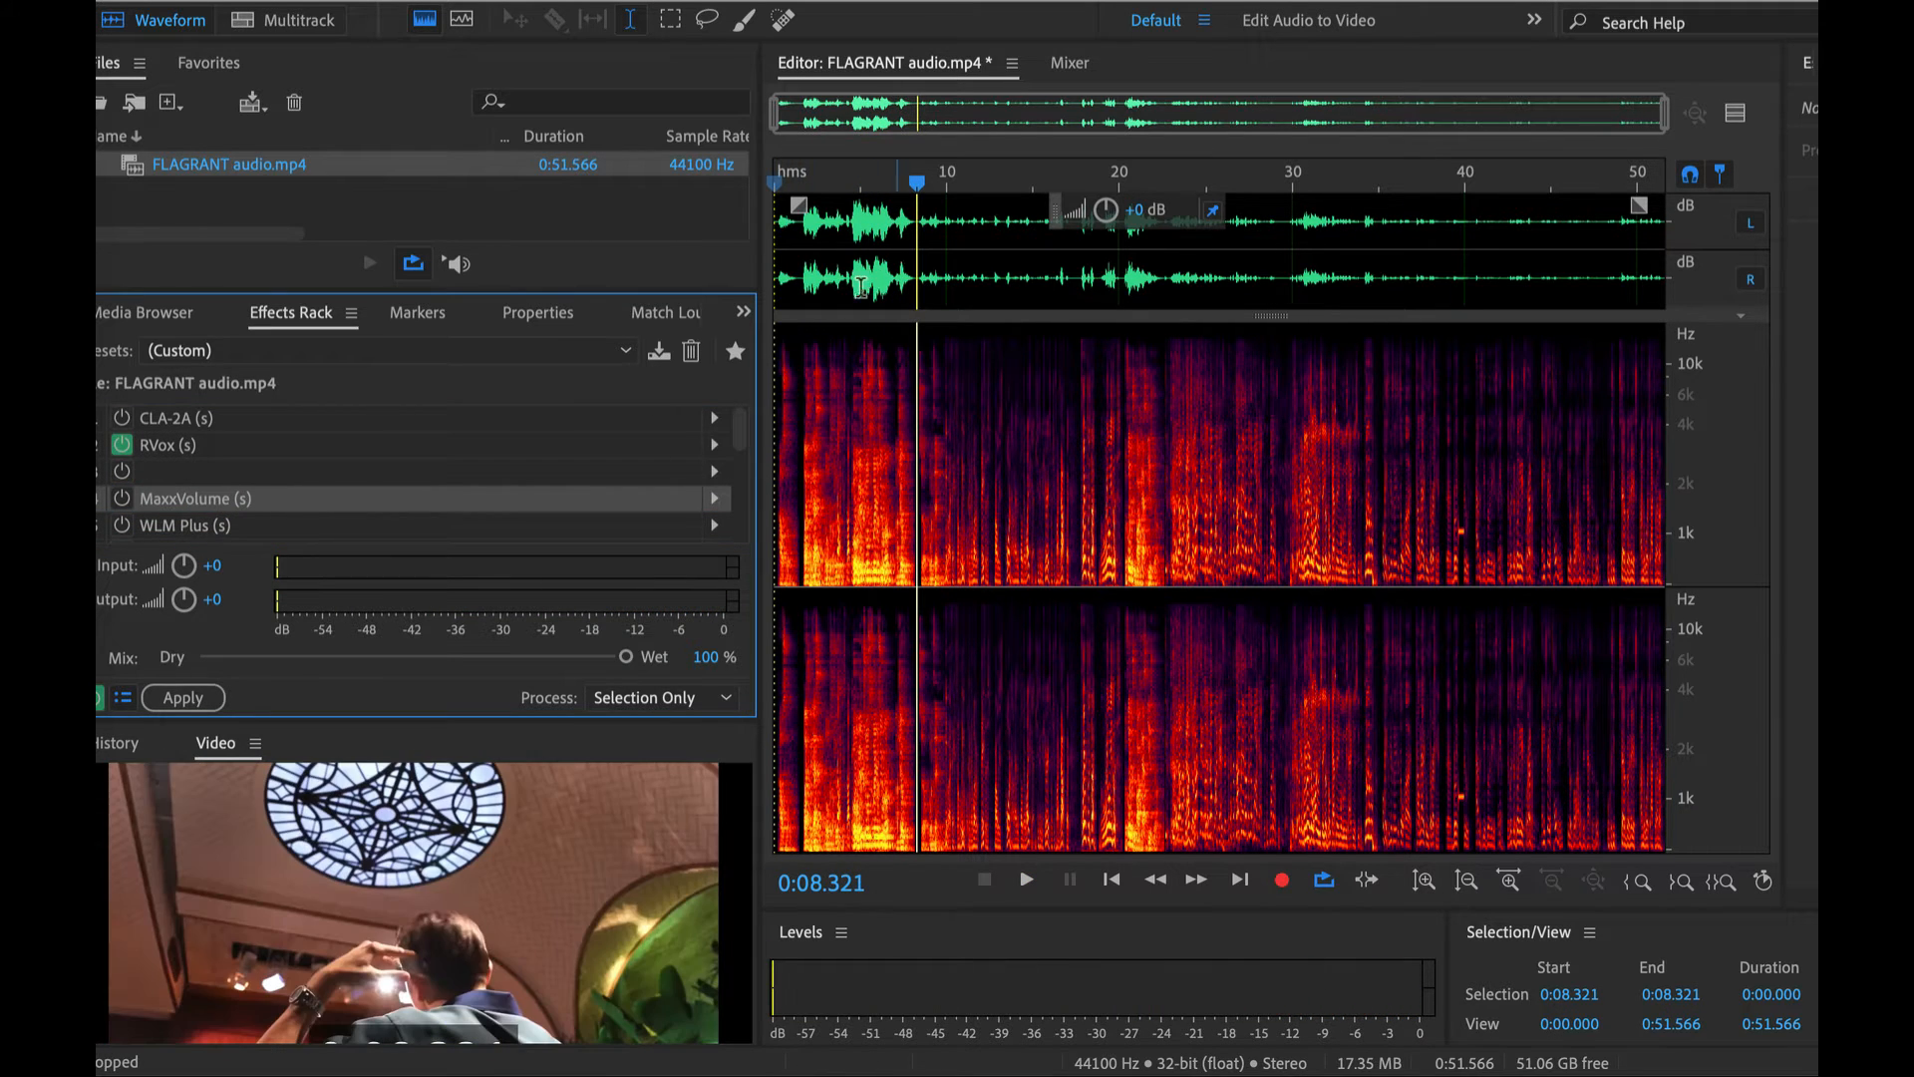
Insert the oeksound soothe2 AU plug-in in the empty slot below RVox and dismiss its guided tutorials hint
left_click(716, 469)
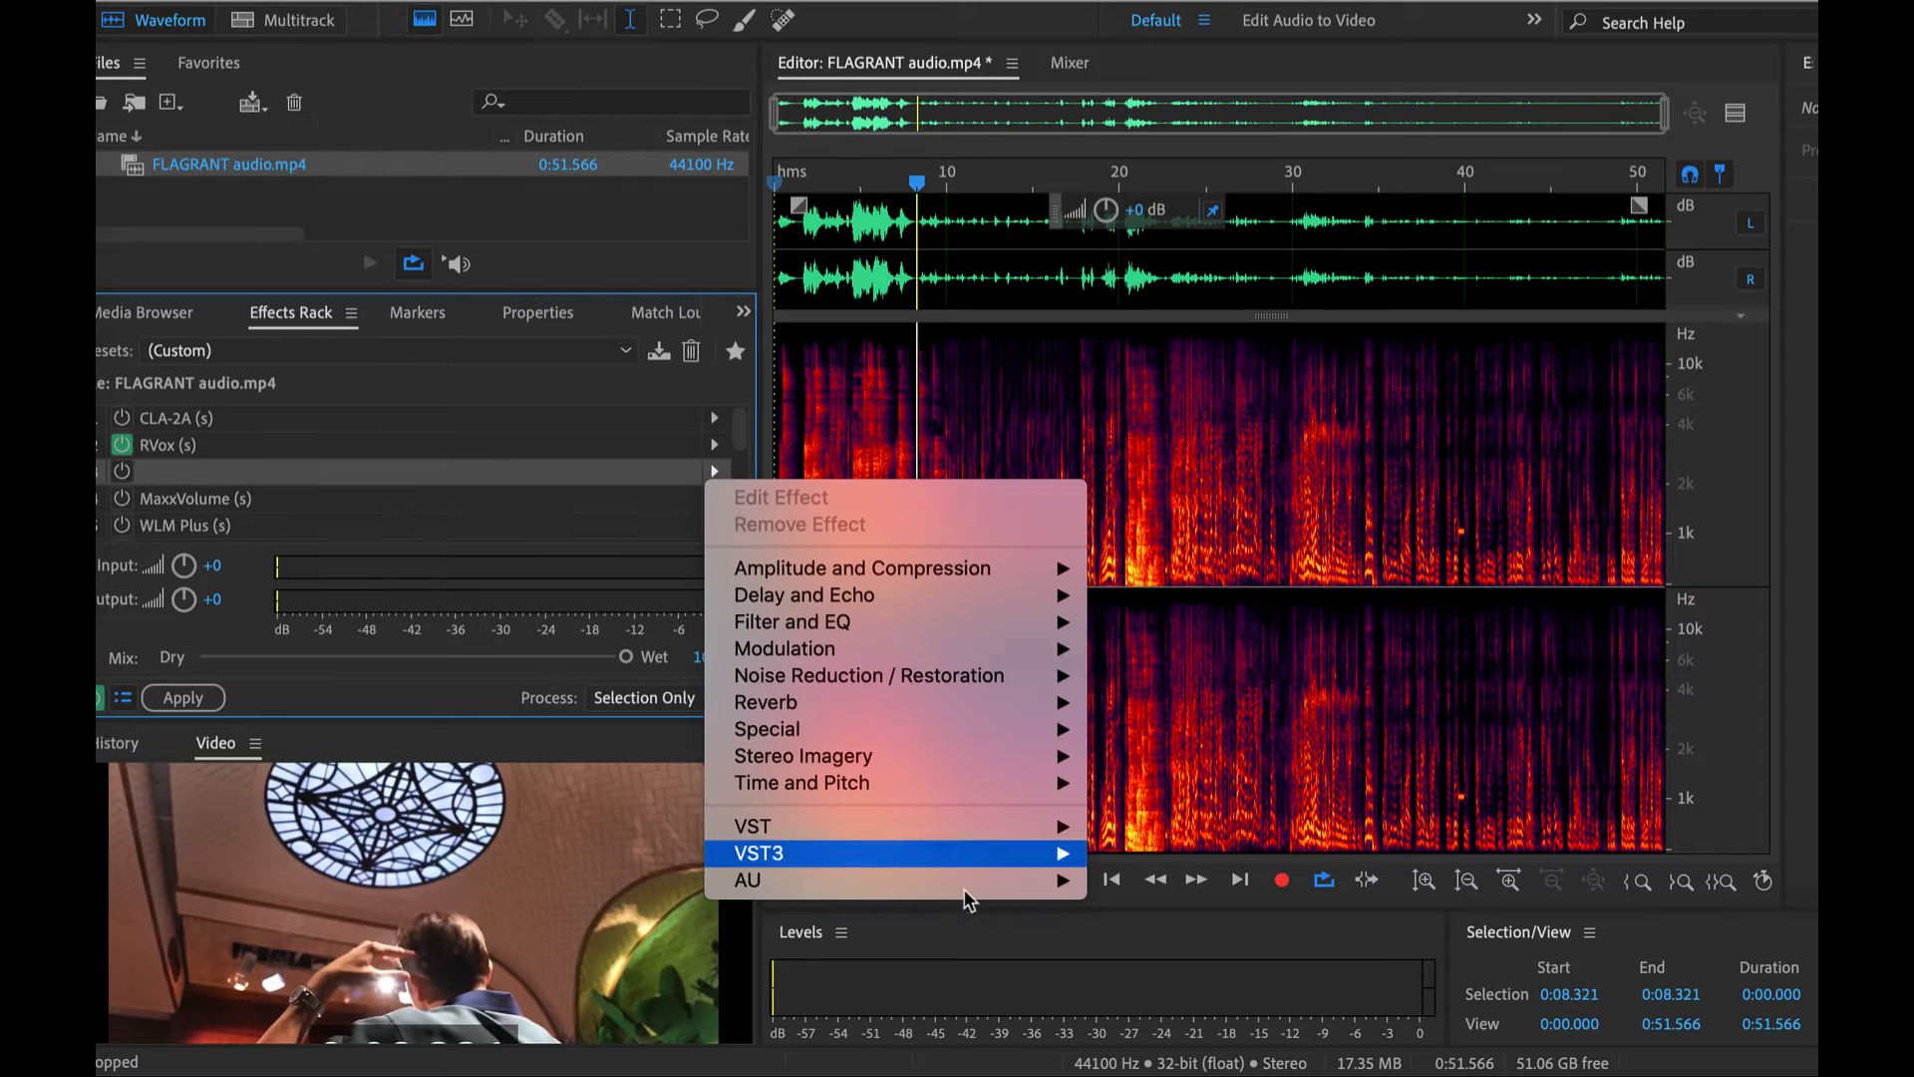
mouse_move(997, 880)
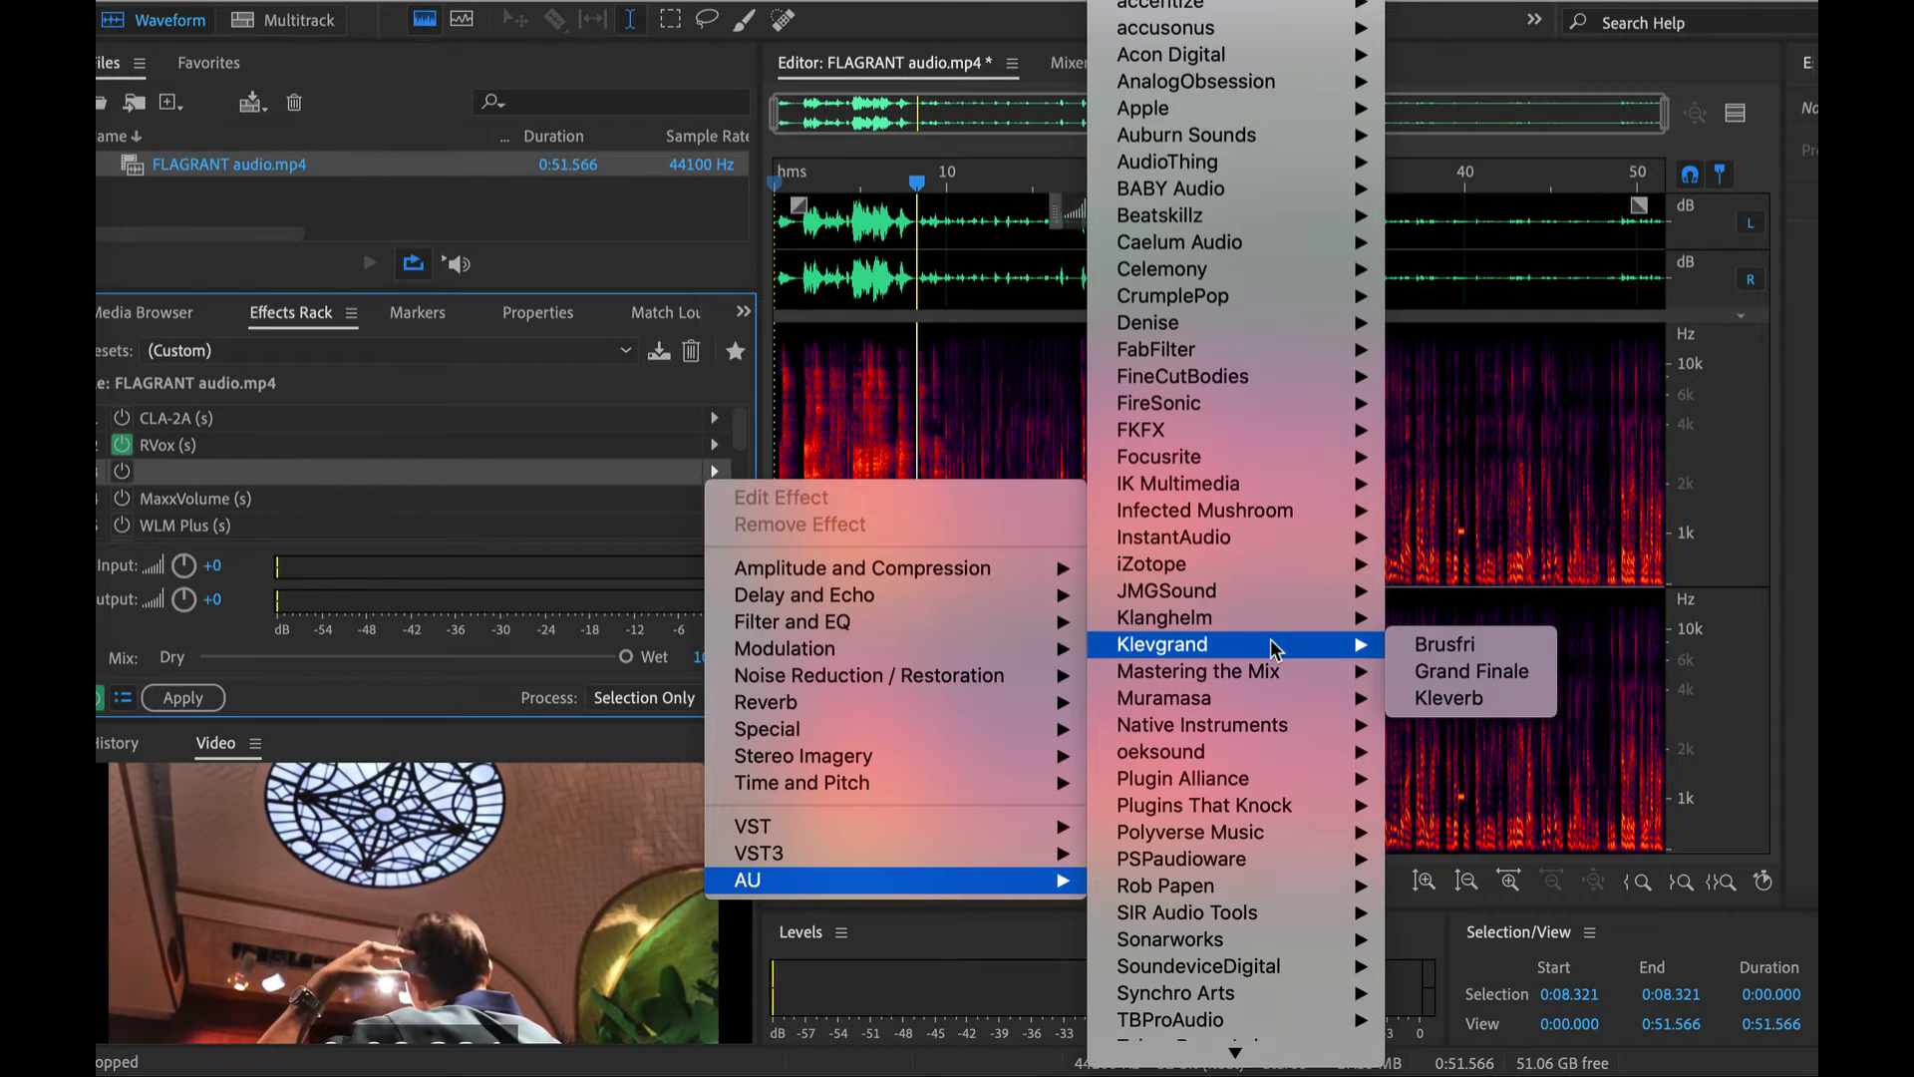
mouse_move(1266, 626)
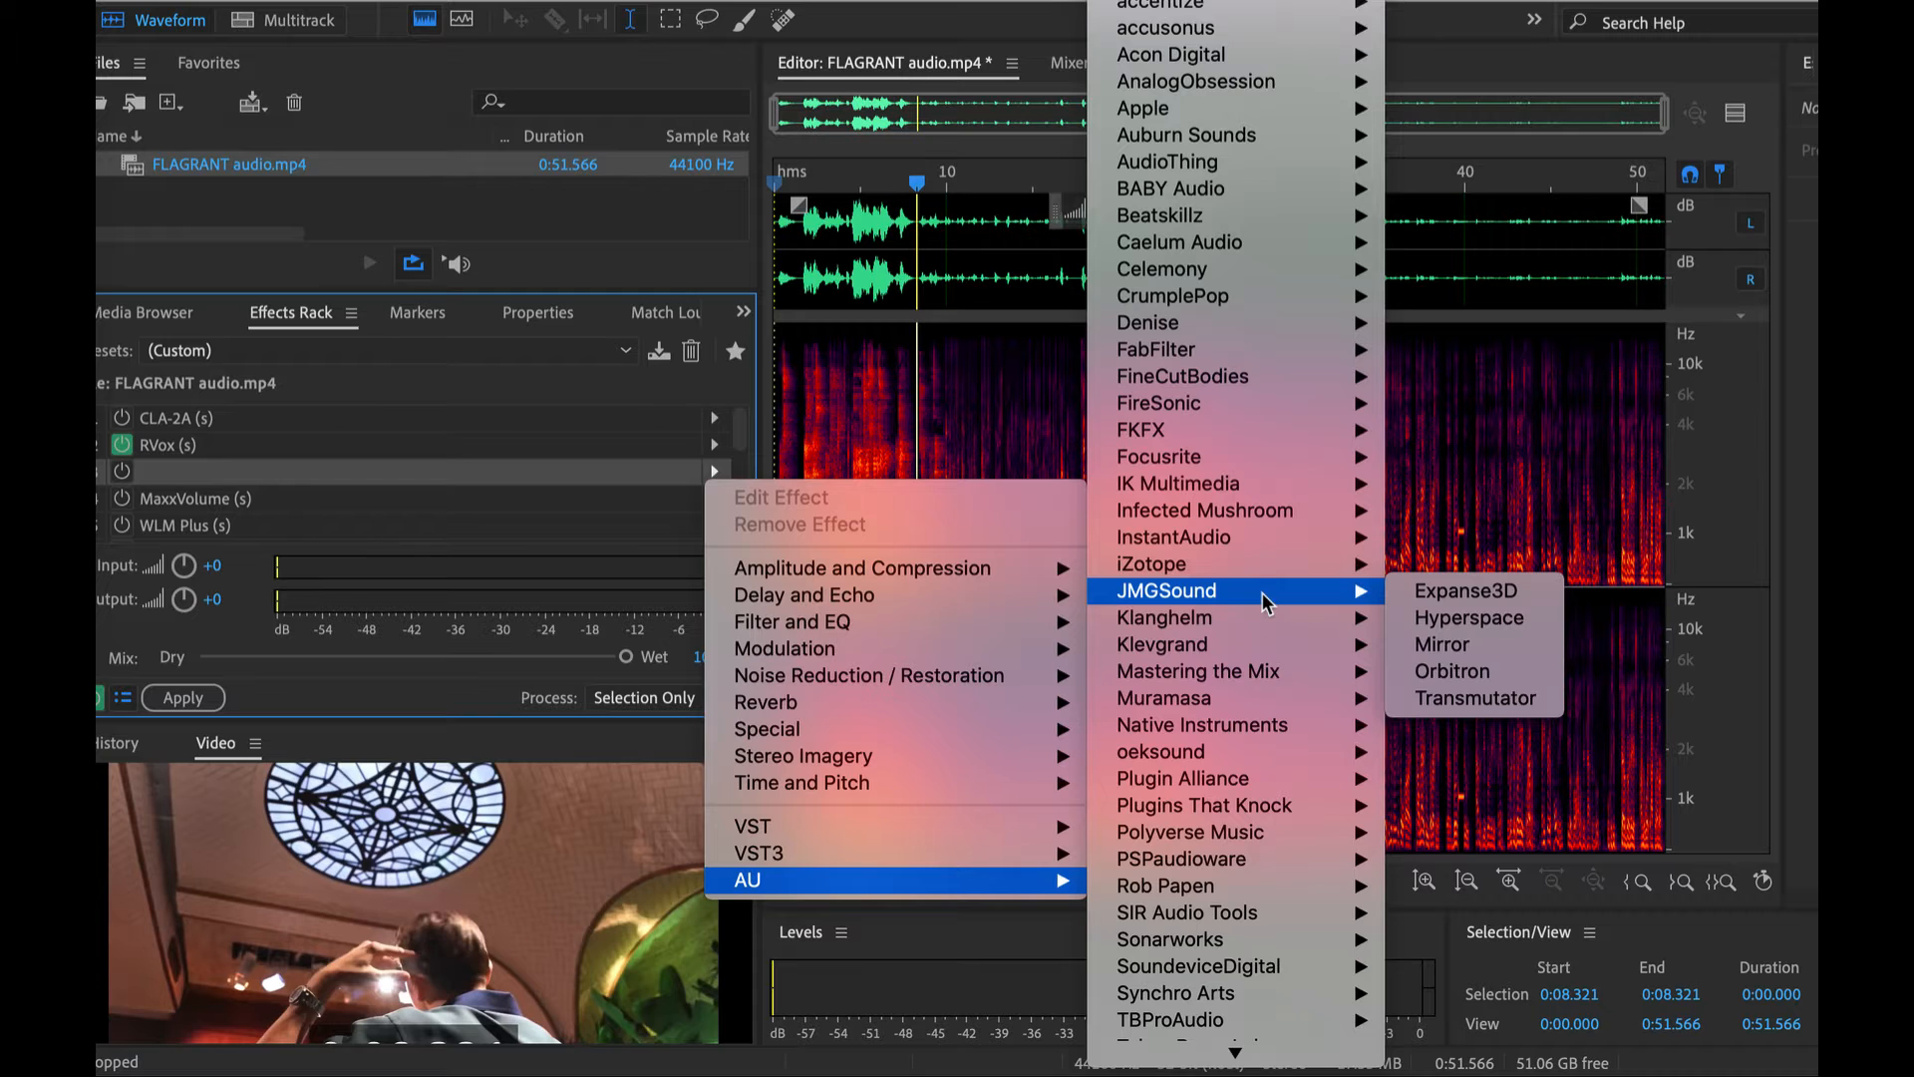
mouse_move(1255, 543)
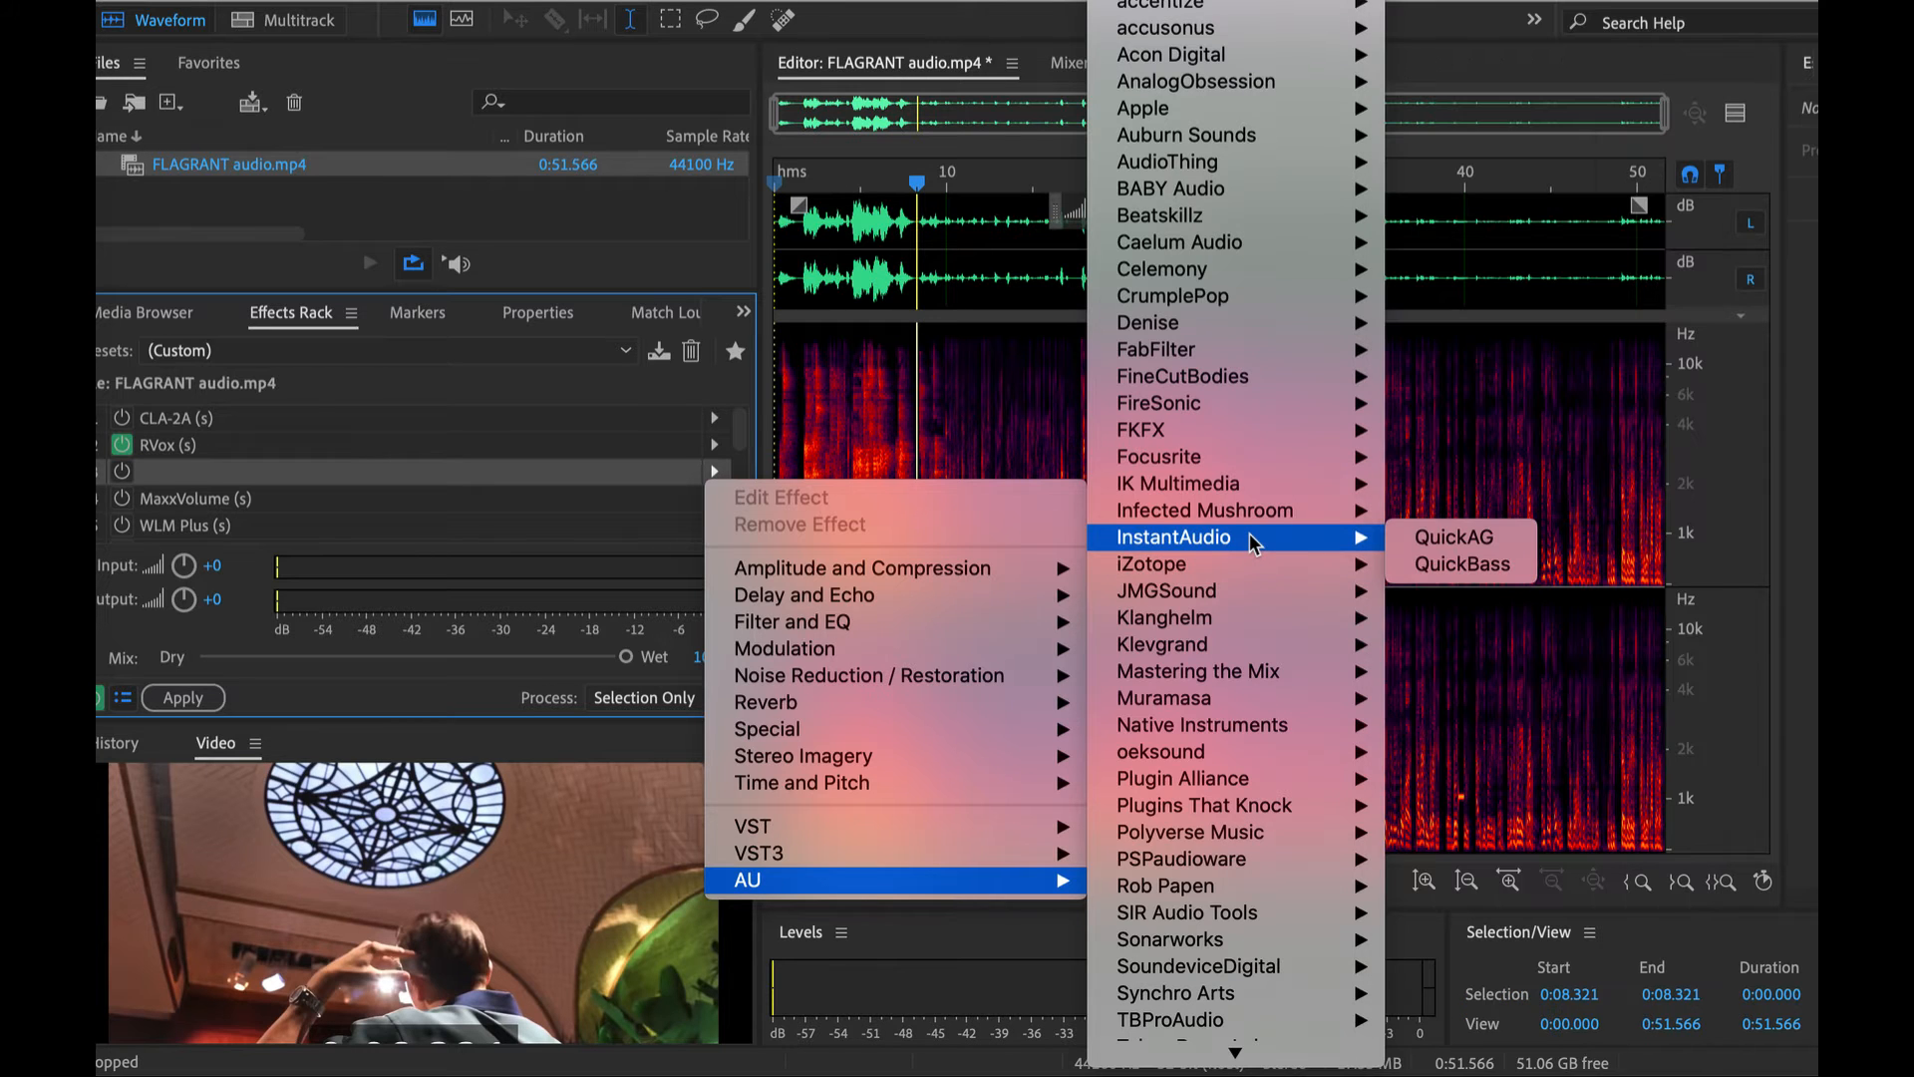
mouse_move(1226, 727)
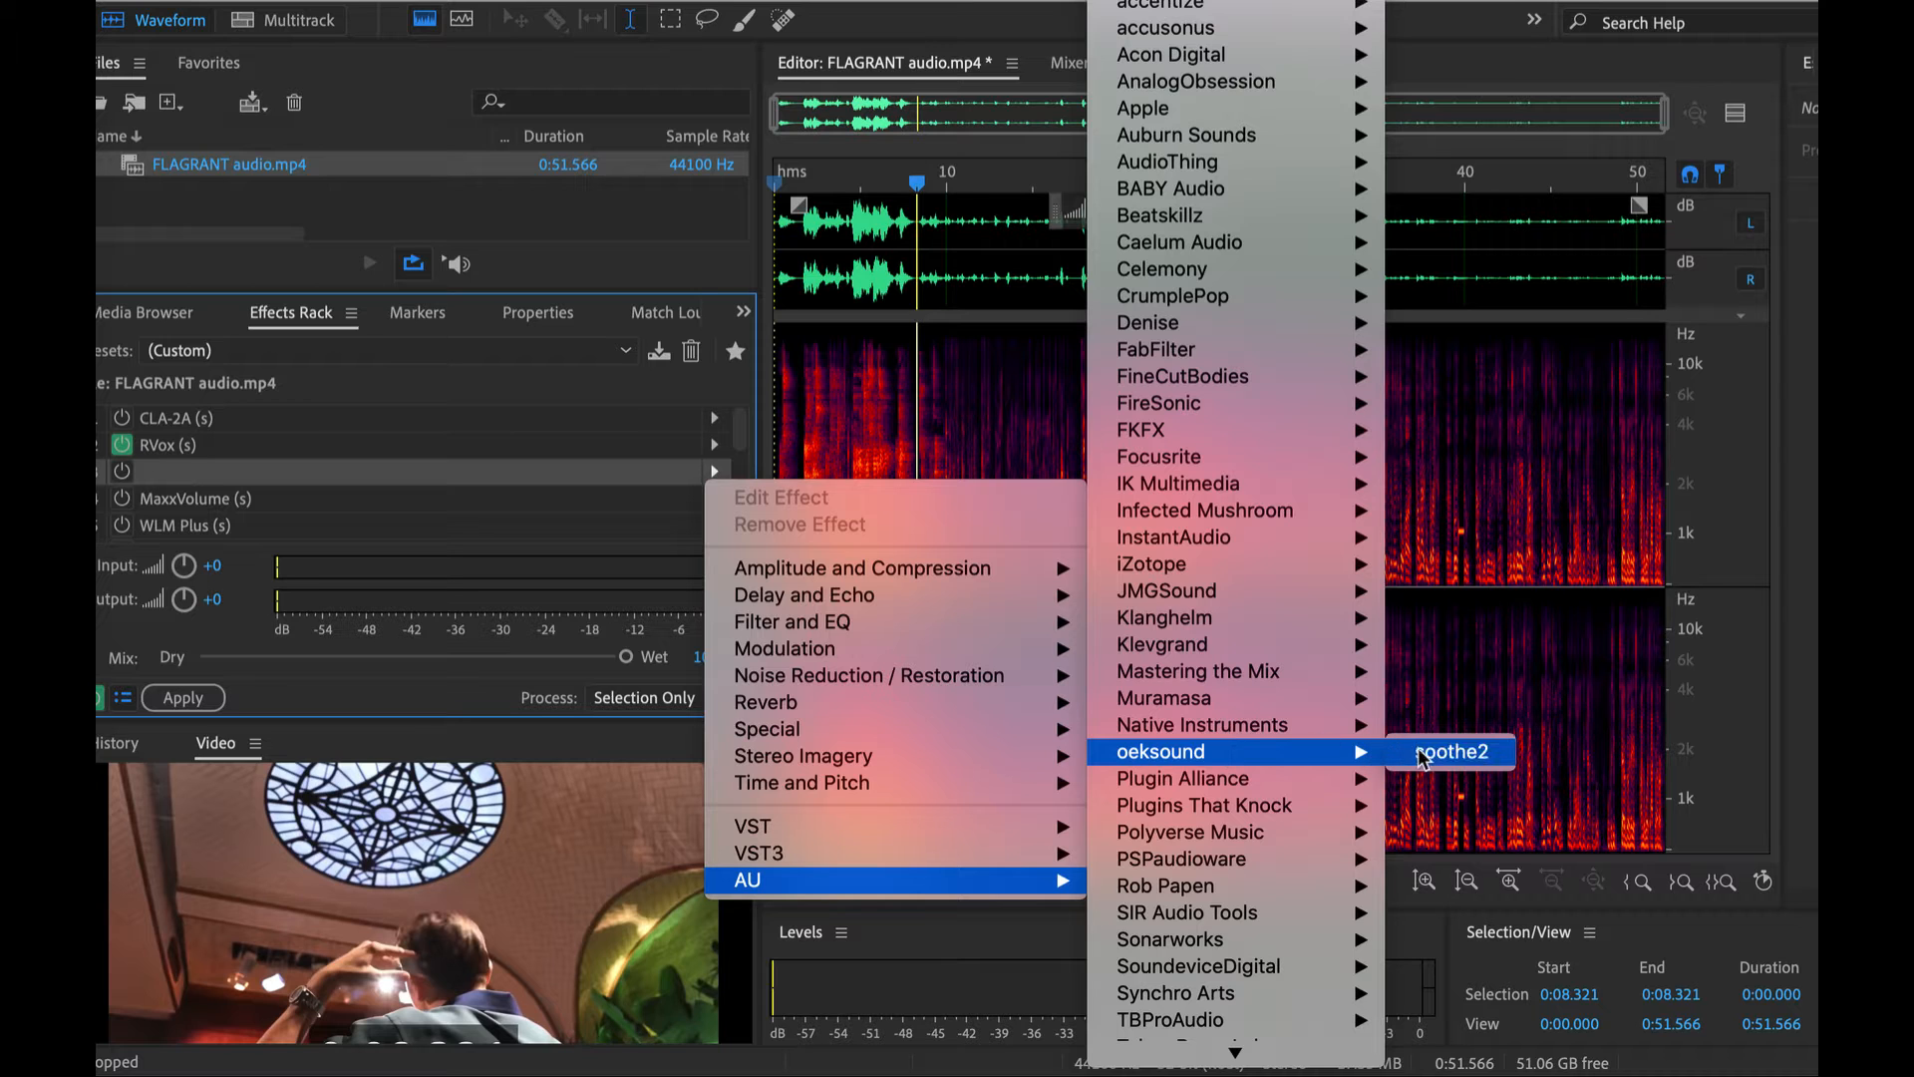
left_click(1424, 755)
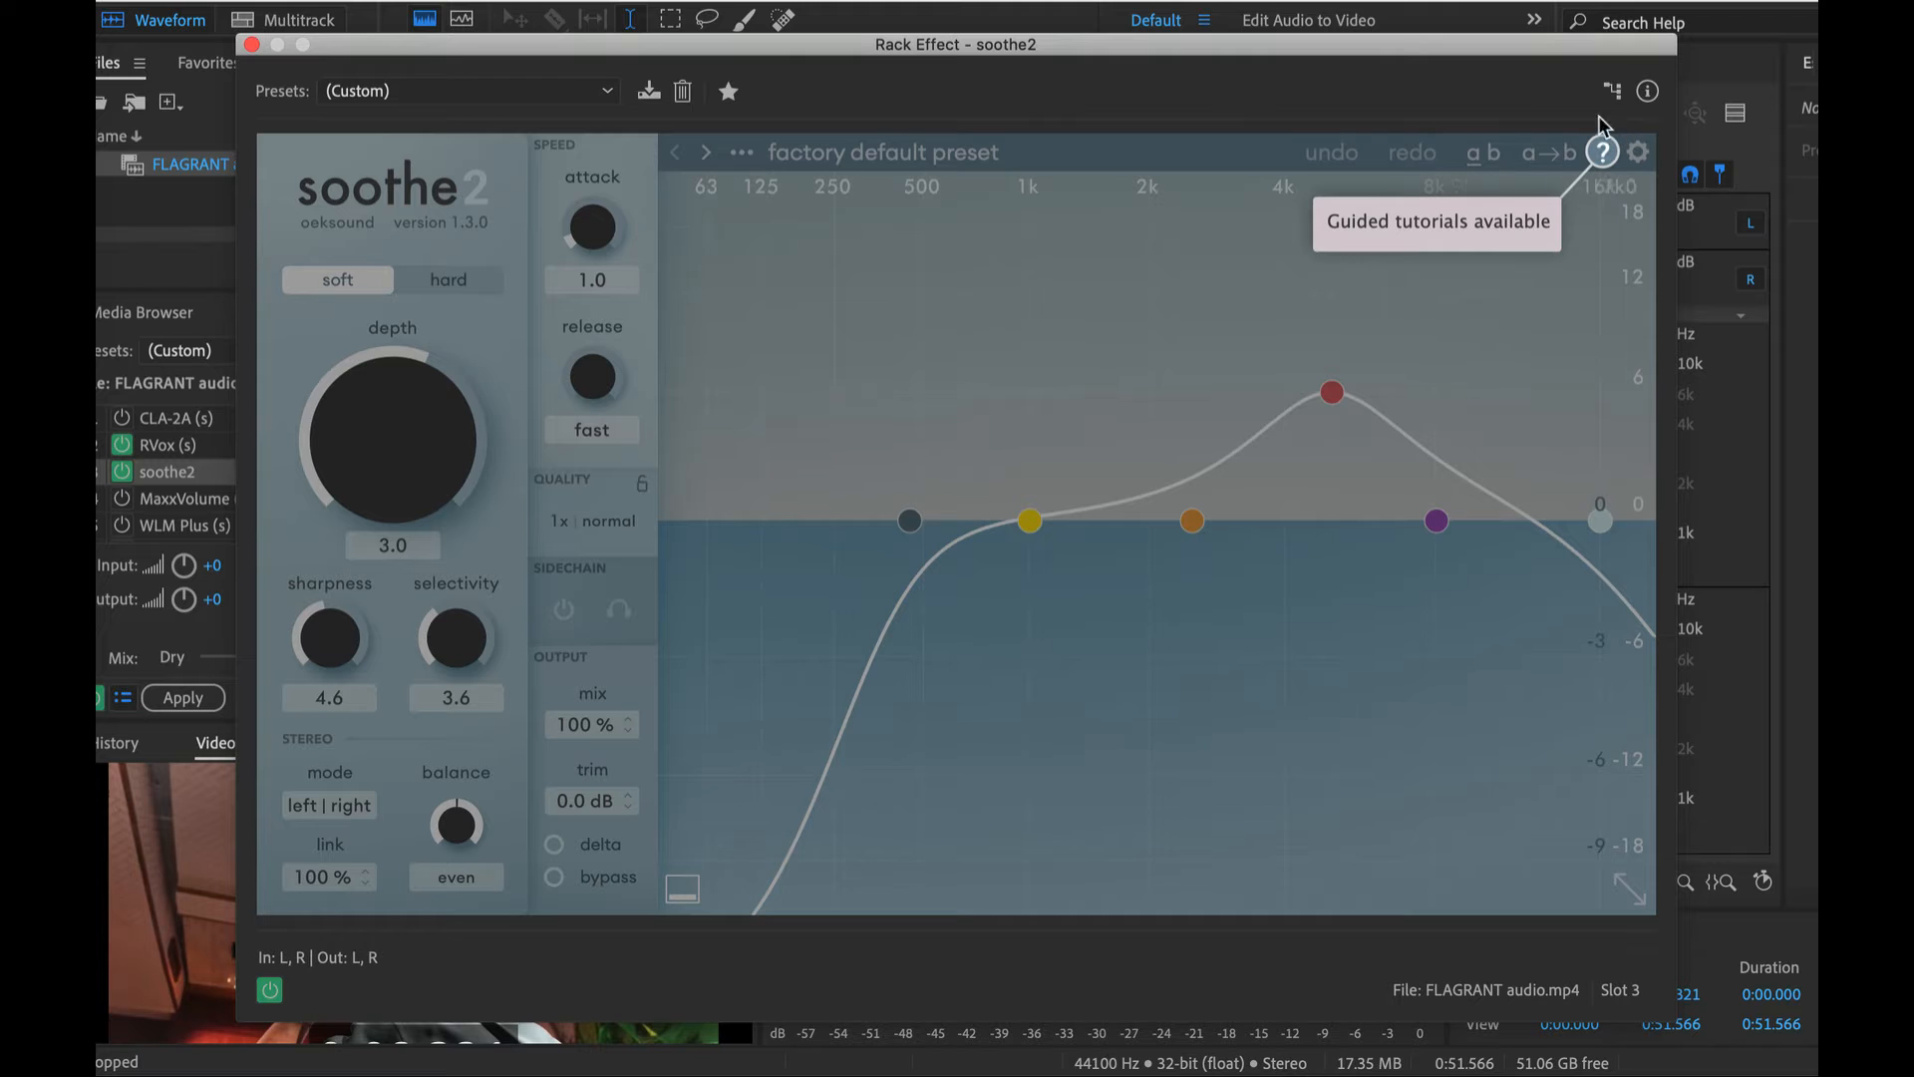
left_click(1572, 287)
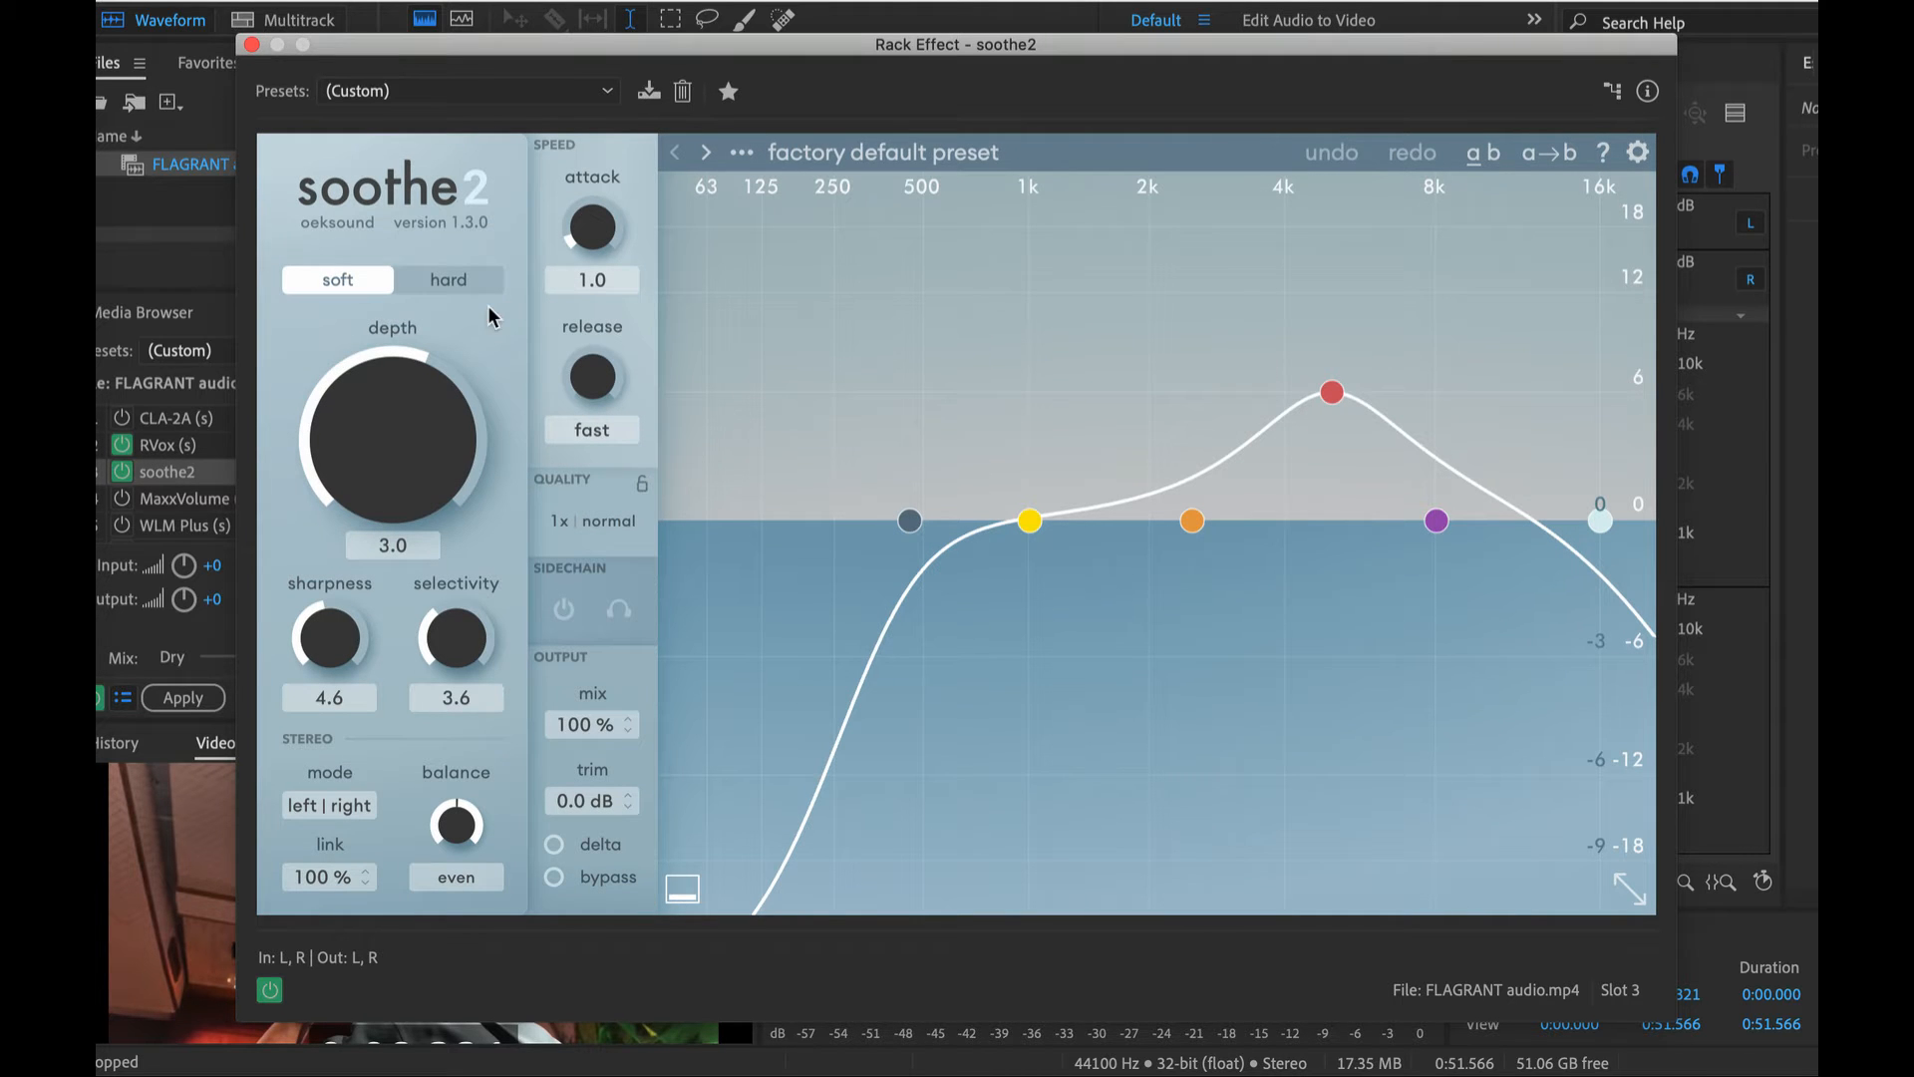
Reset soothe2 to its factory default preset
left_click(852, 149)
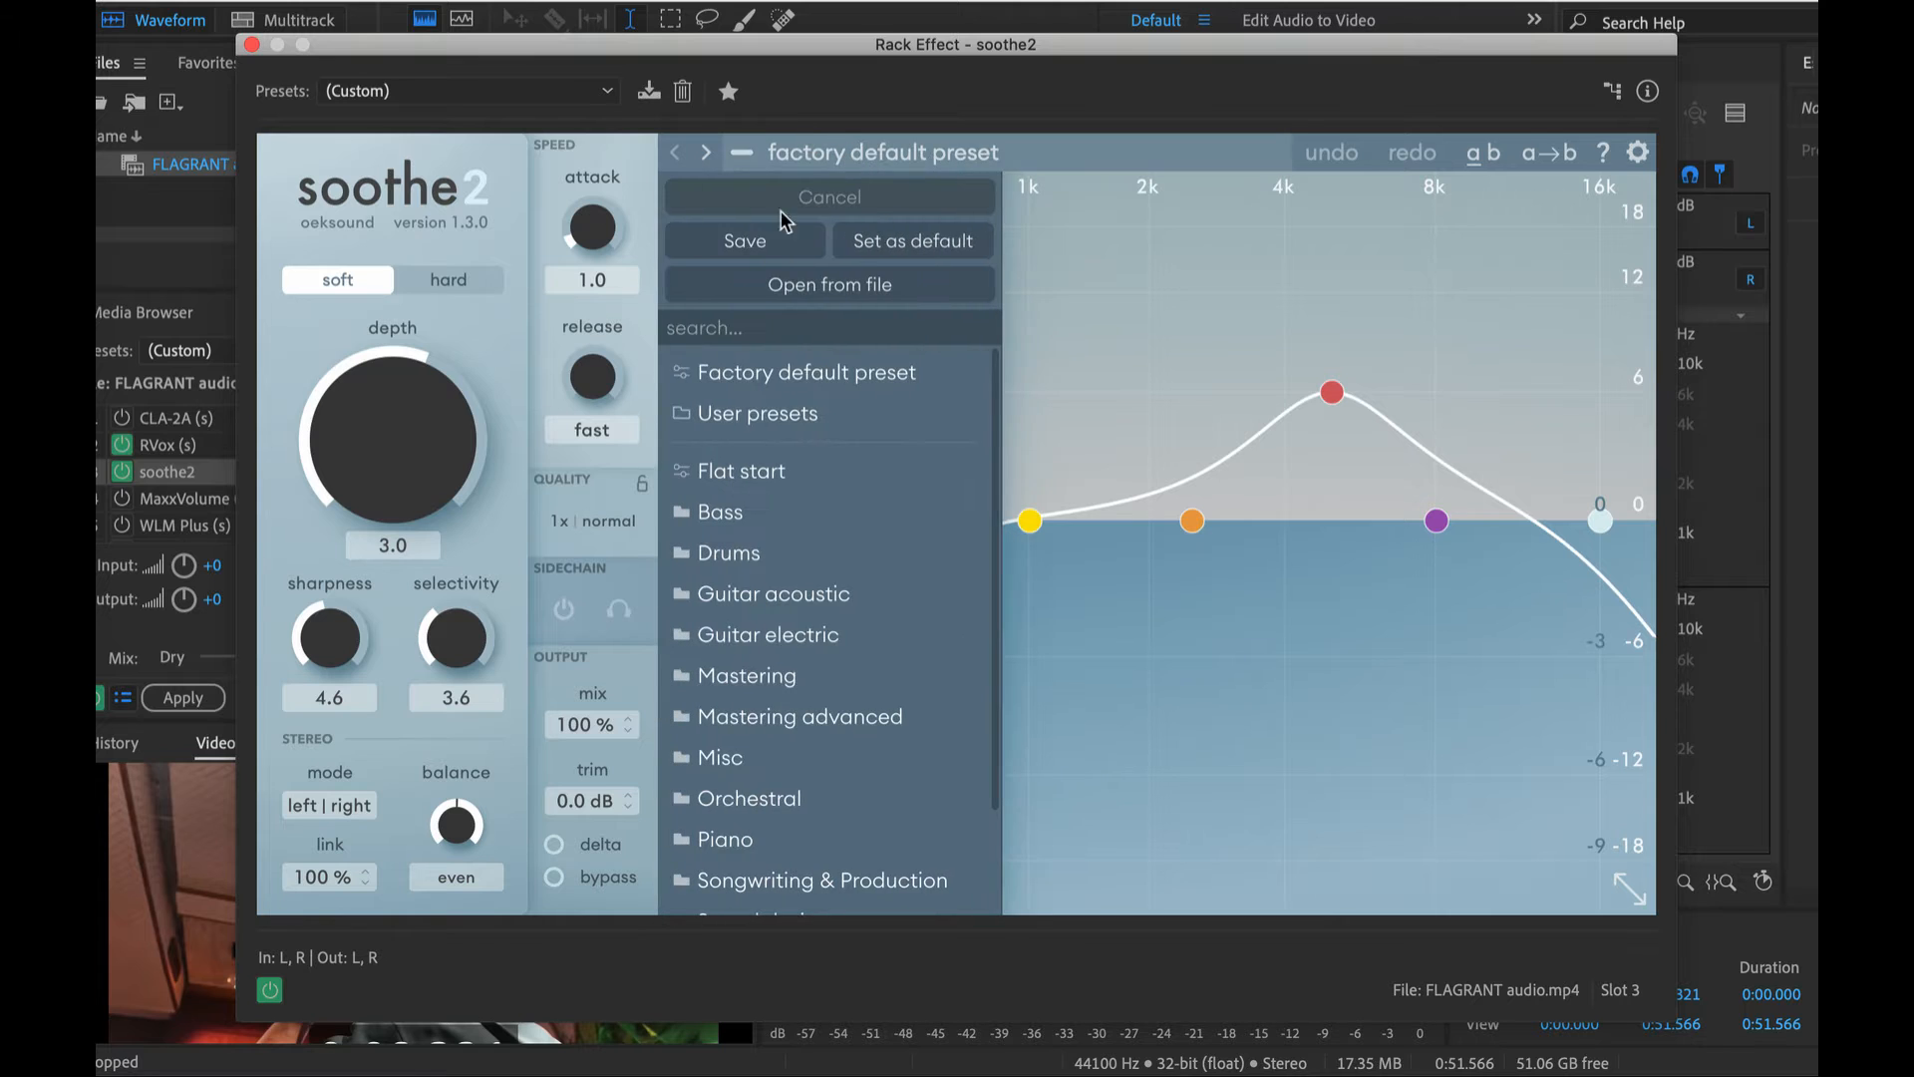
left_click(734, 373)
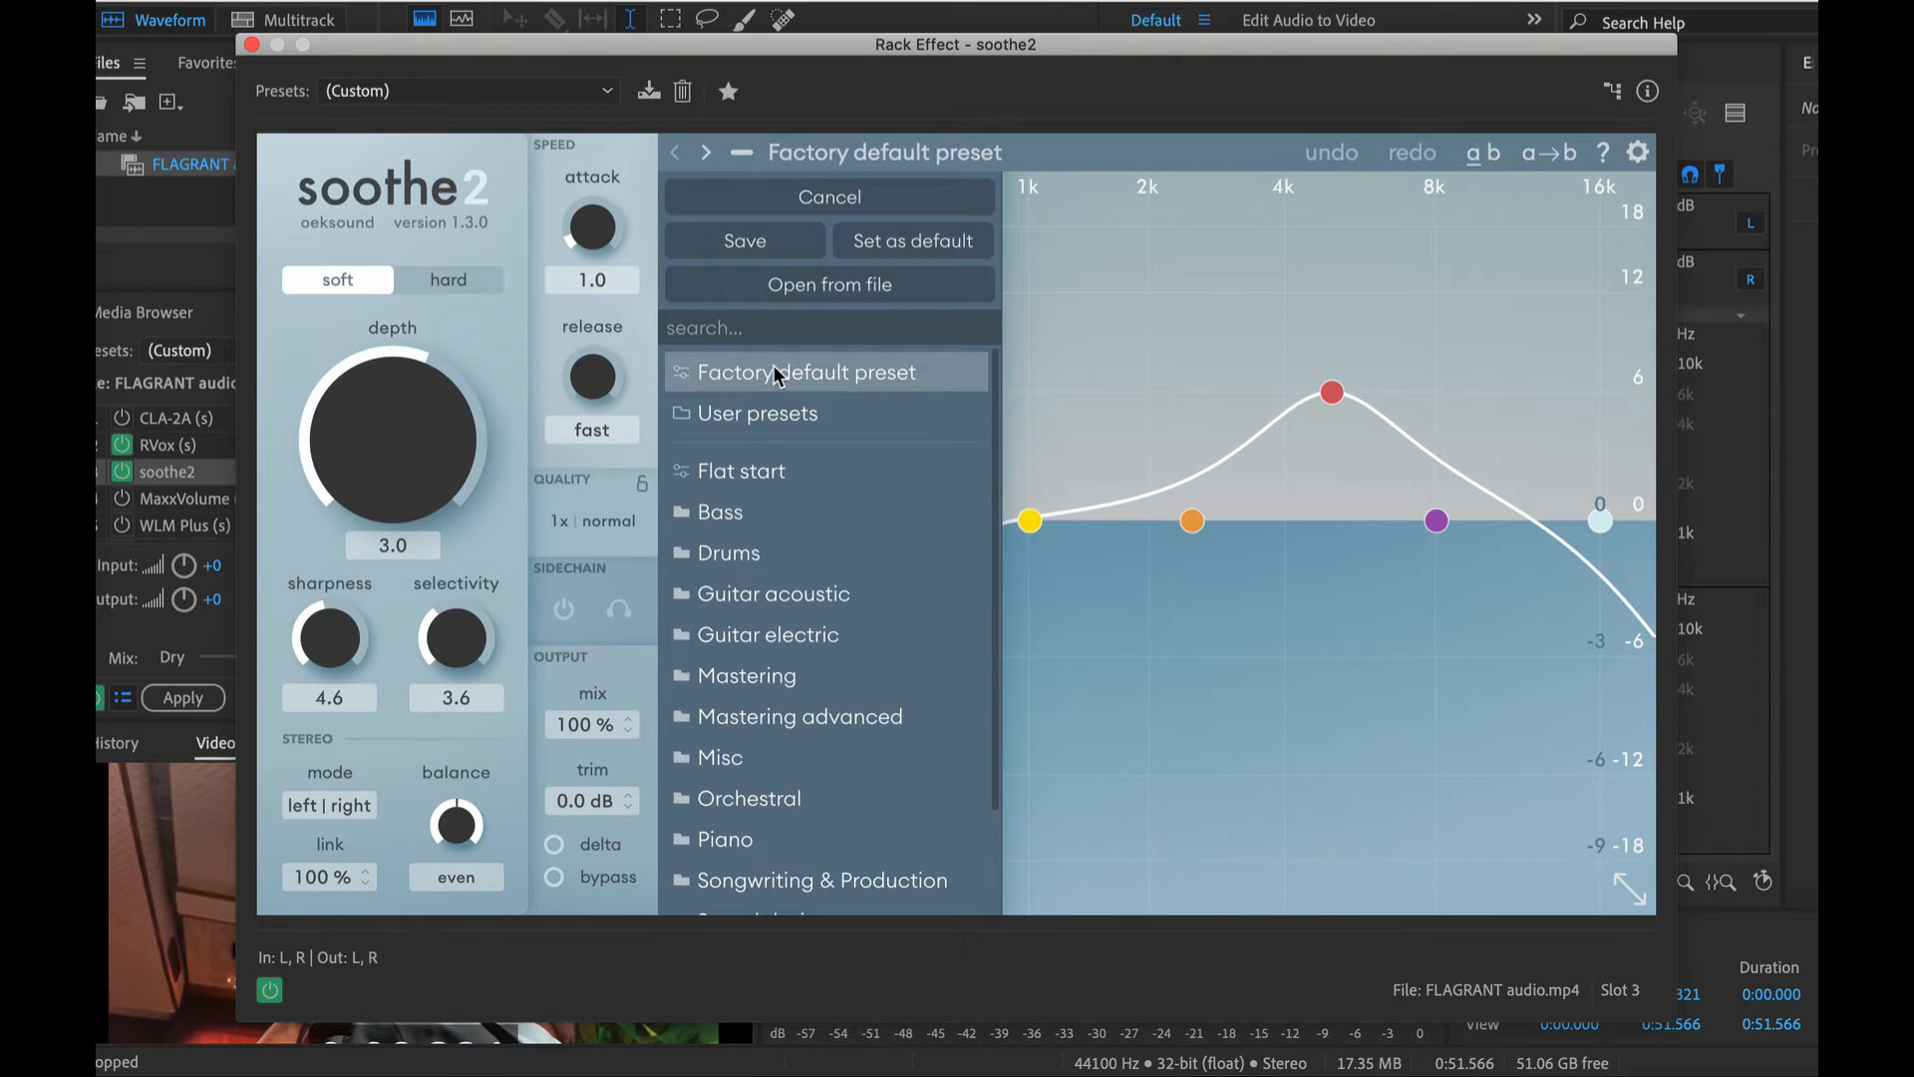
left_click(399, 97)
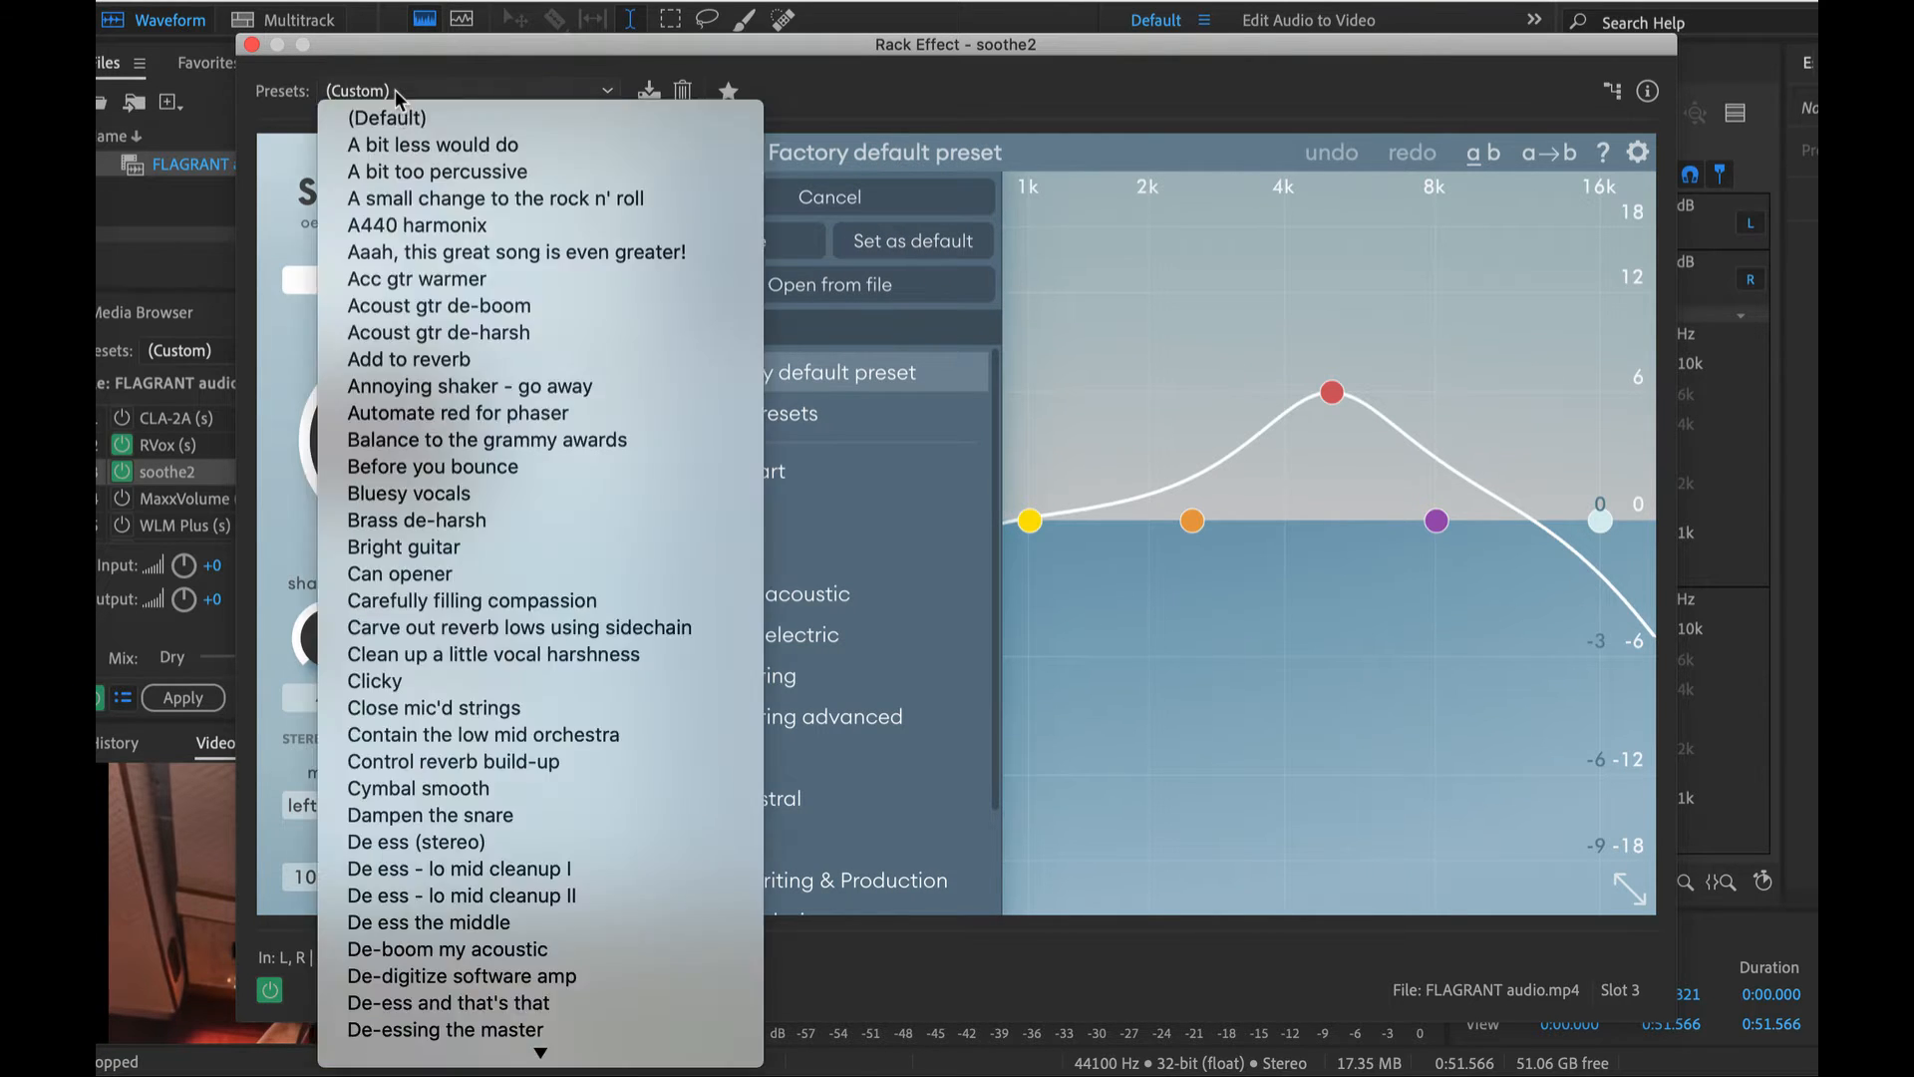
left_click(399, 121)
Lower soothe2's band 3 sensitivity to about 0.3 dB and raise the depth to about 8.3
left_click(1332, 392)
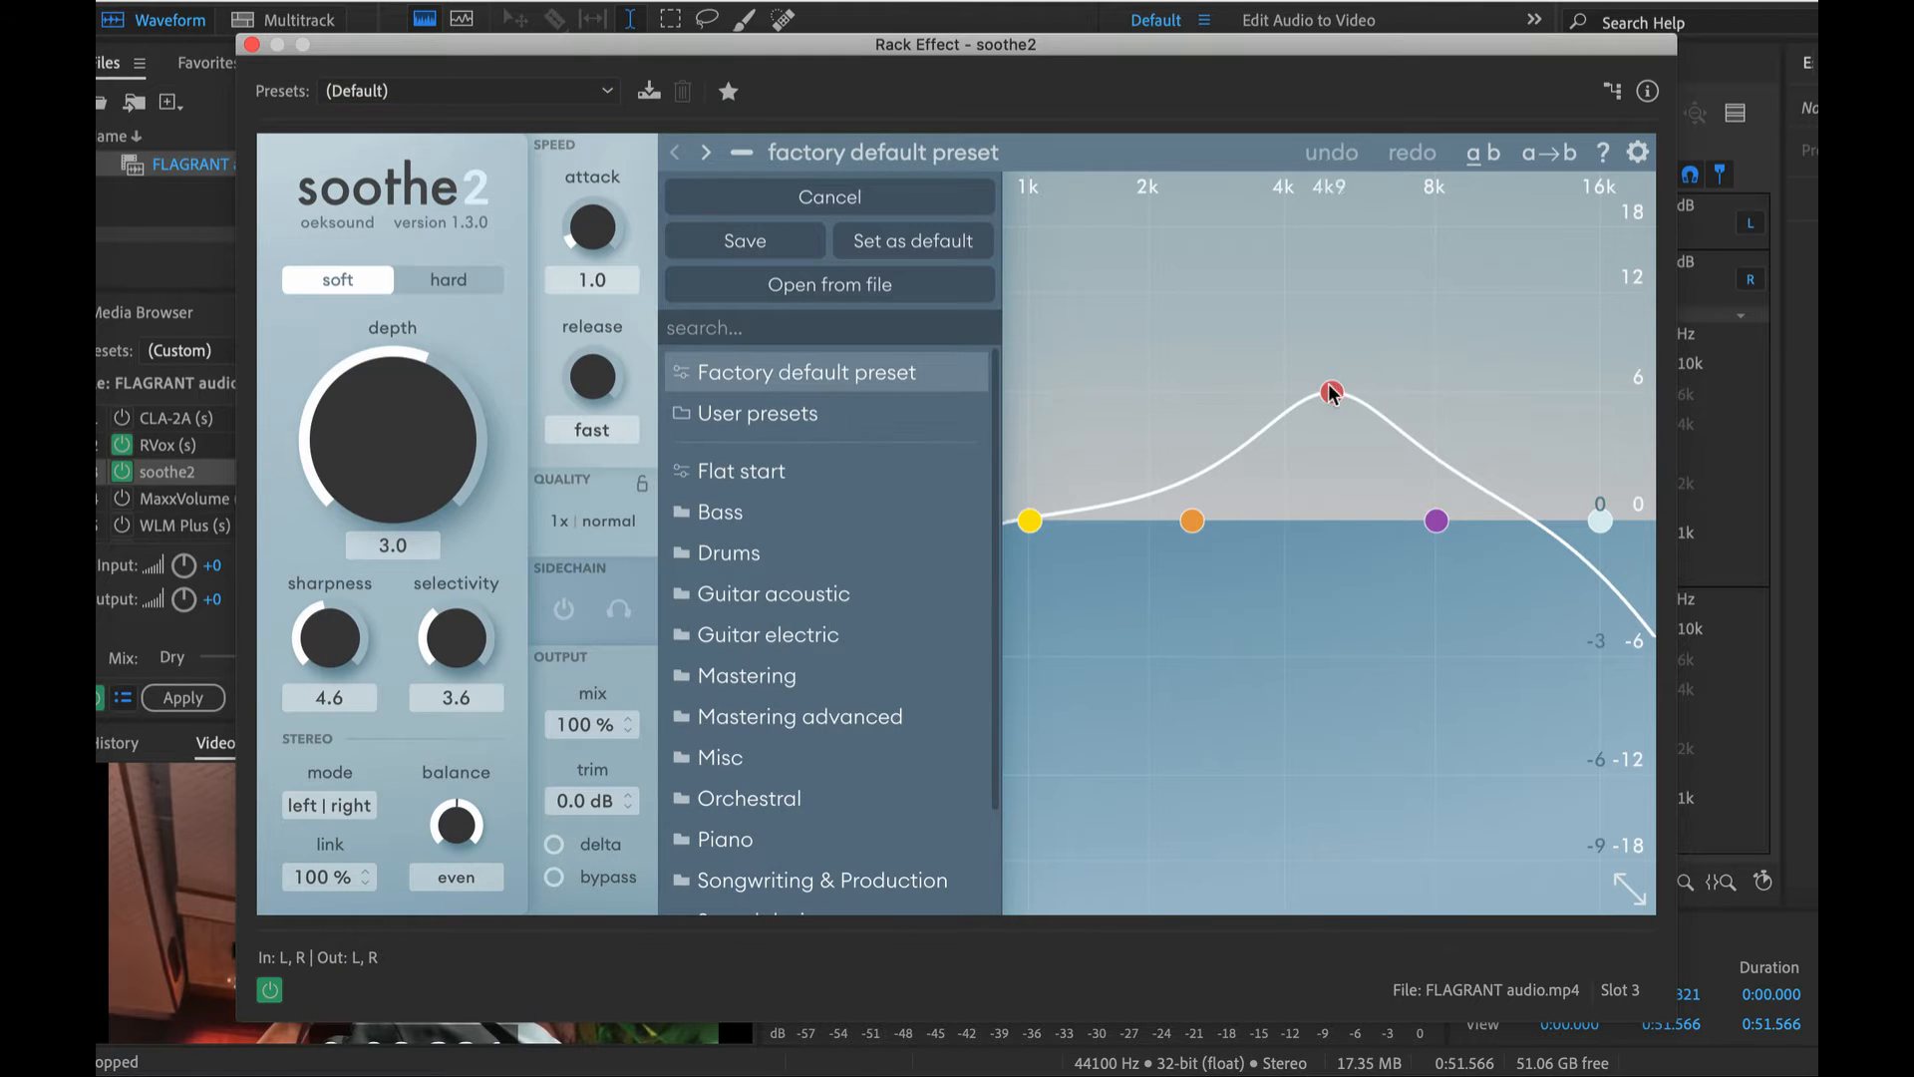
left_click_drag(1328, 465, 1334, 504)
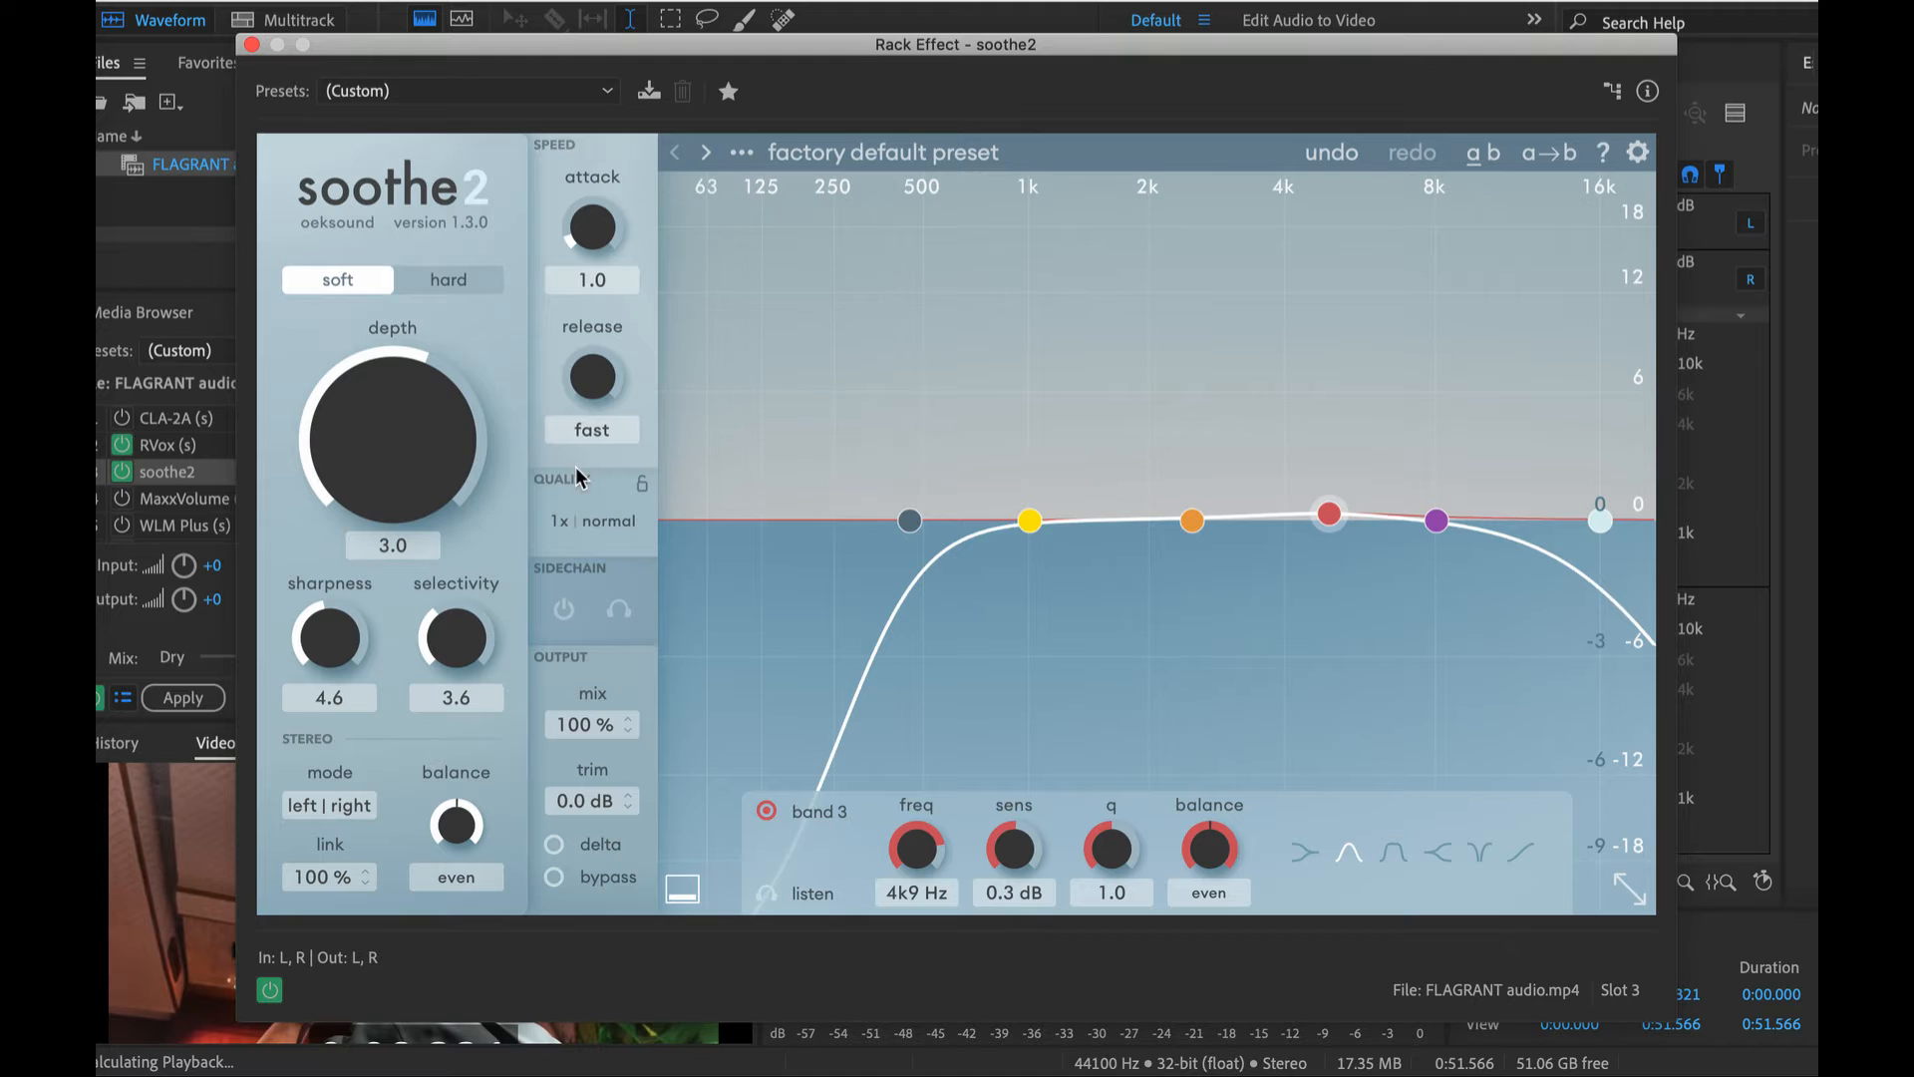
left_click_drag(426, 408, 384, 499)
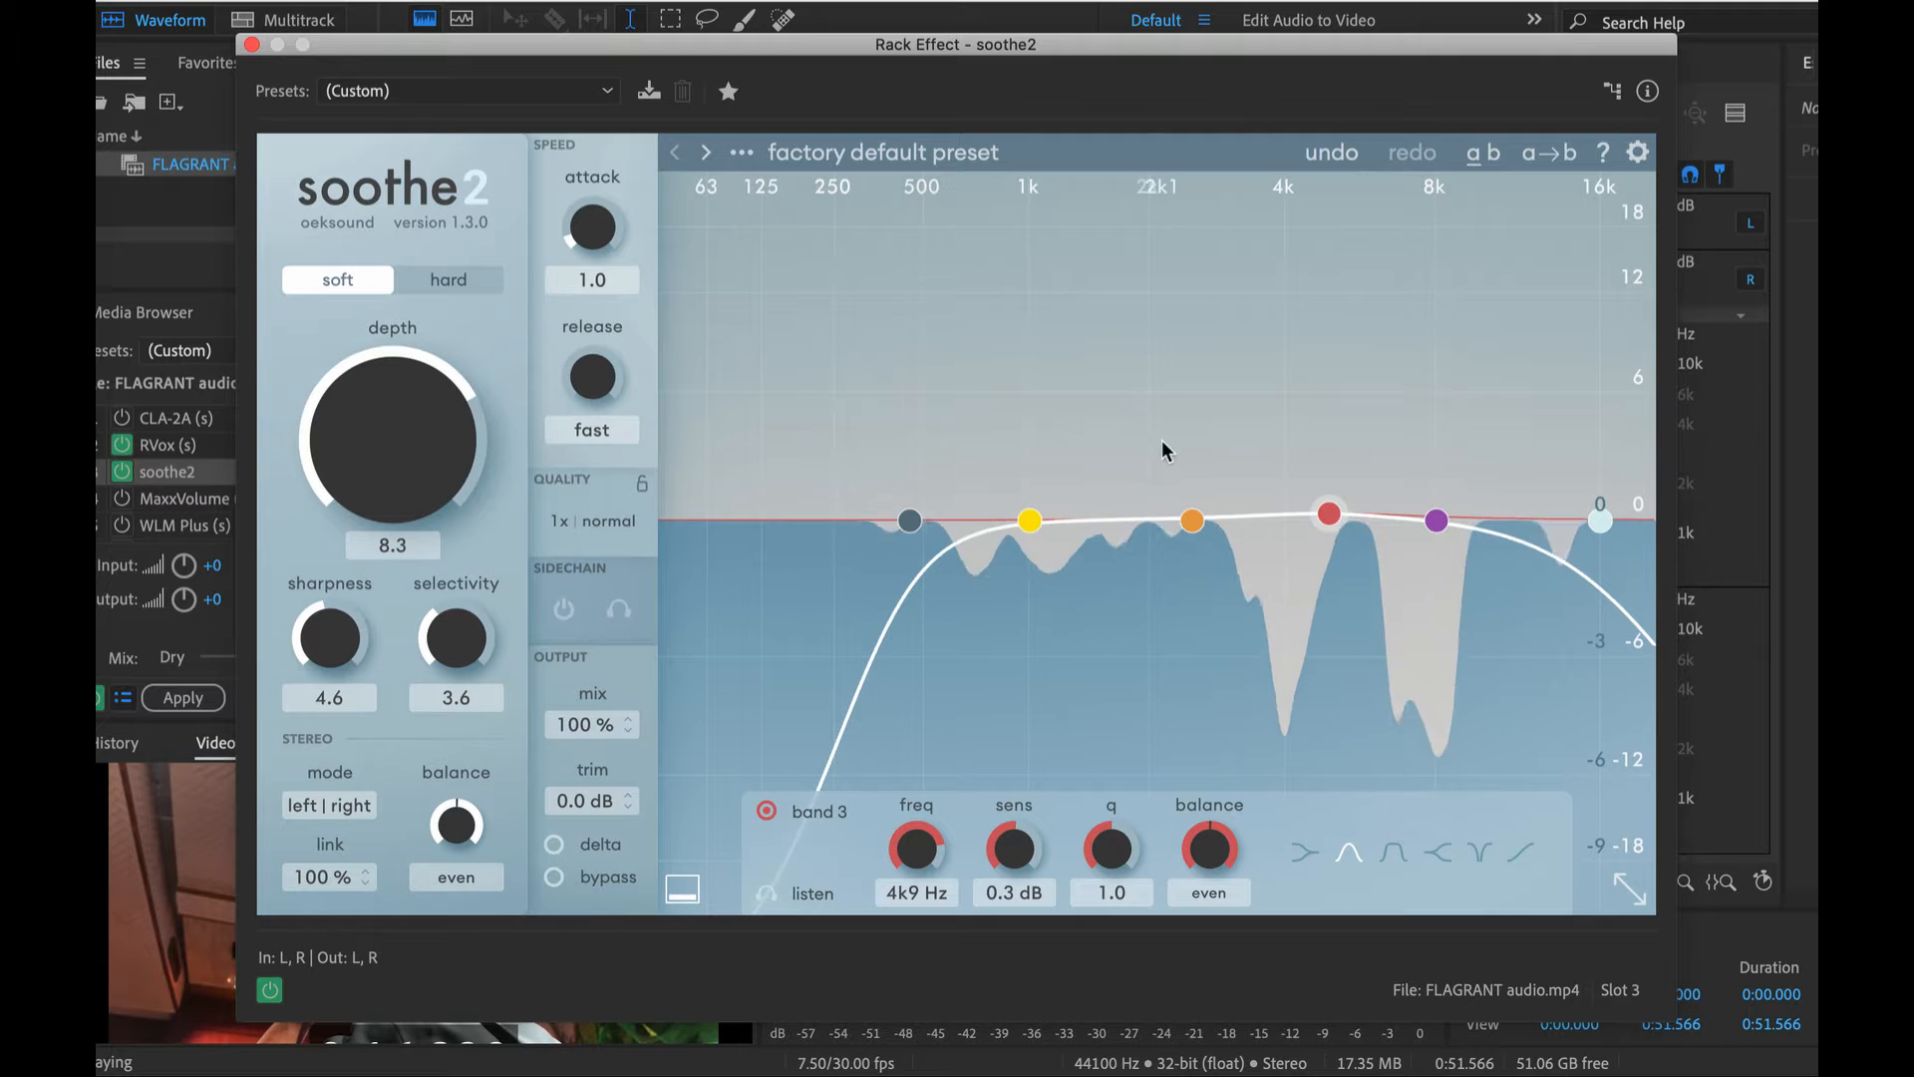
Raise soothe2's band 3 to about 10 dB sensitivity at 8k2 Hz while auditioning the clip, and stop playback
left_click_drag(1332, 515, 1381, 379)
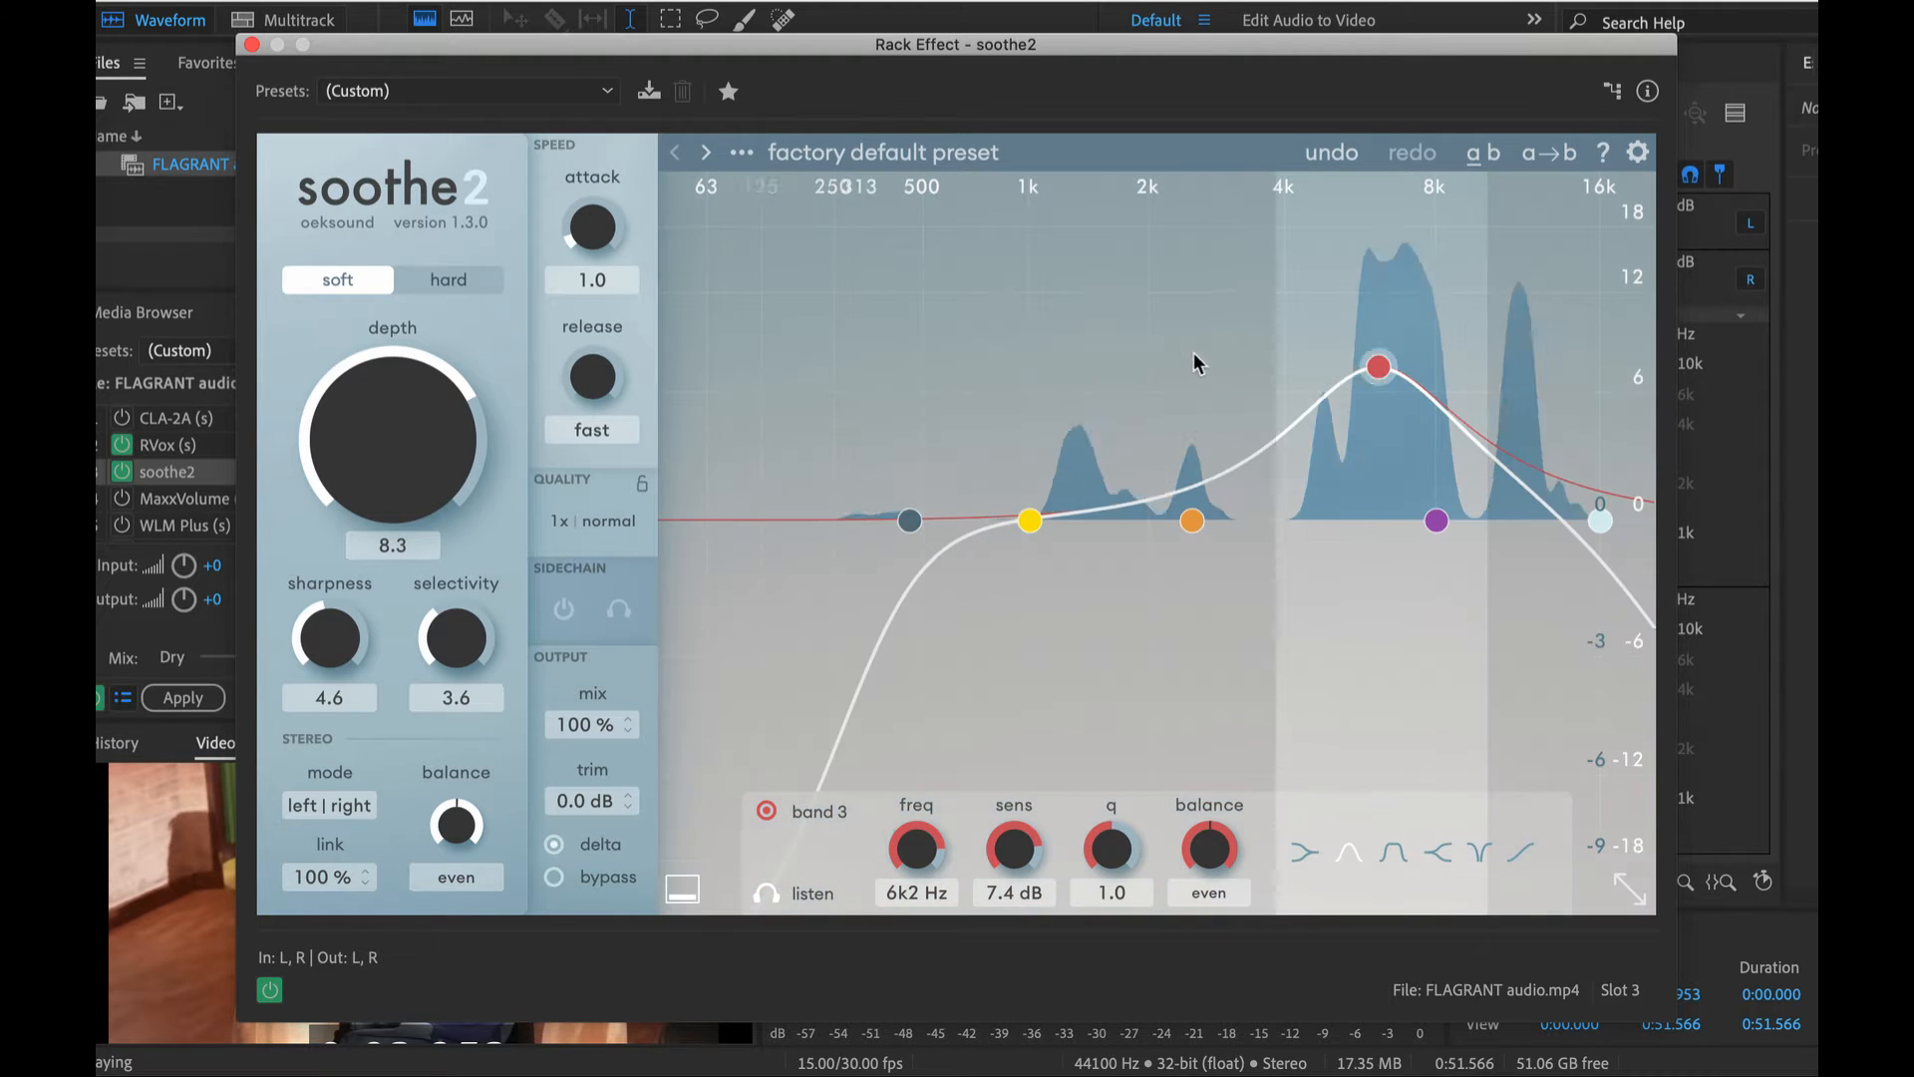
left_click_drag(1379, 365, 1448, 319)
key("space")
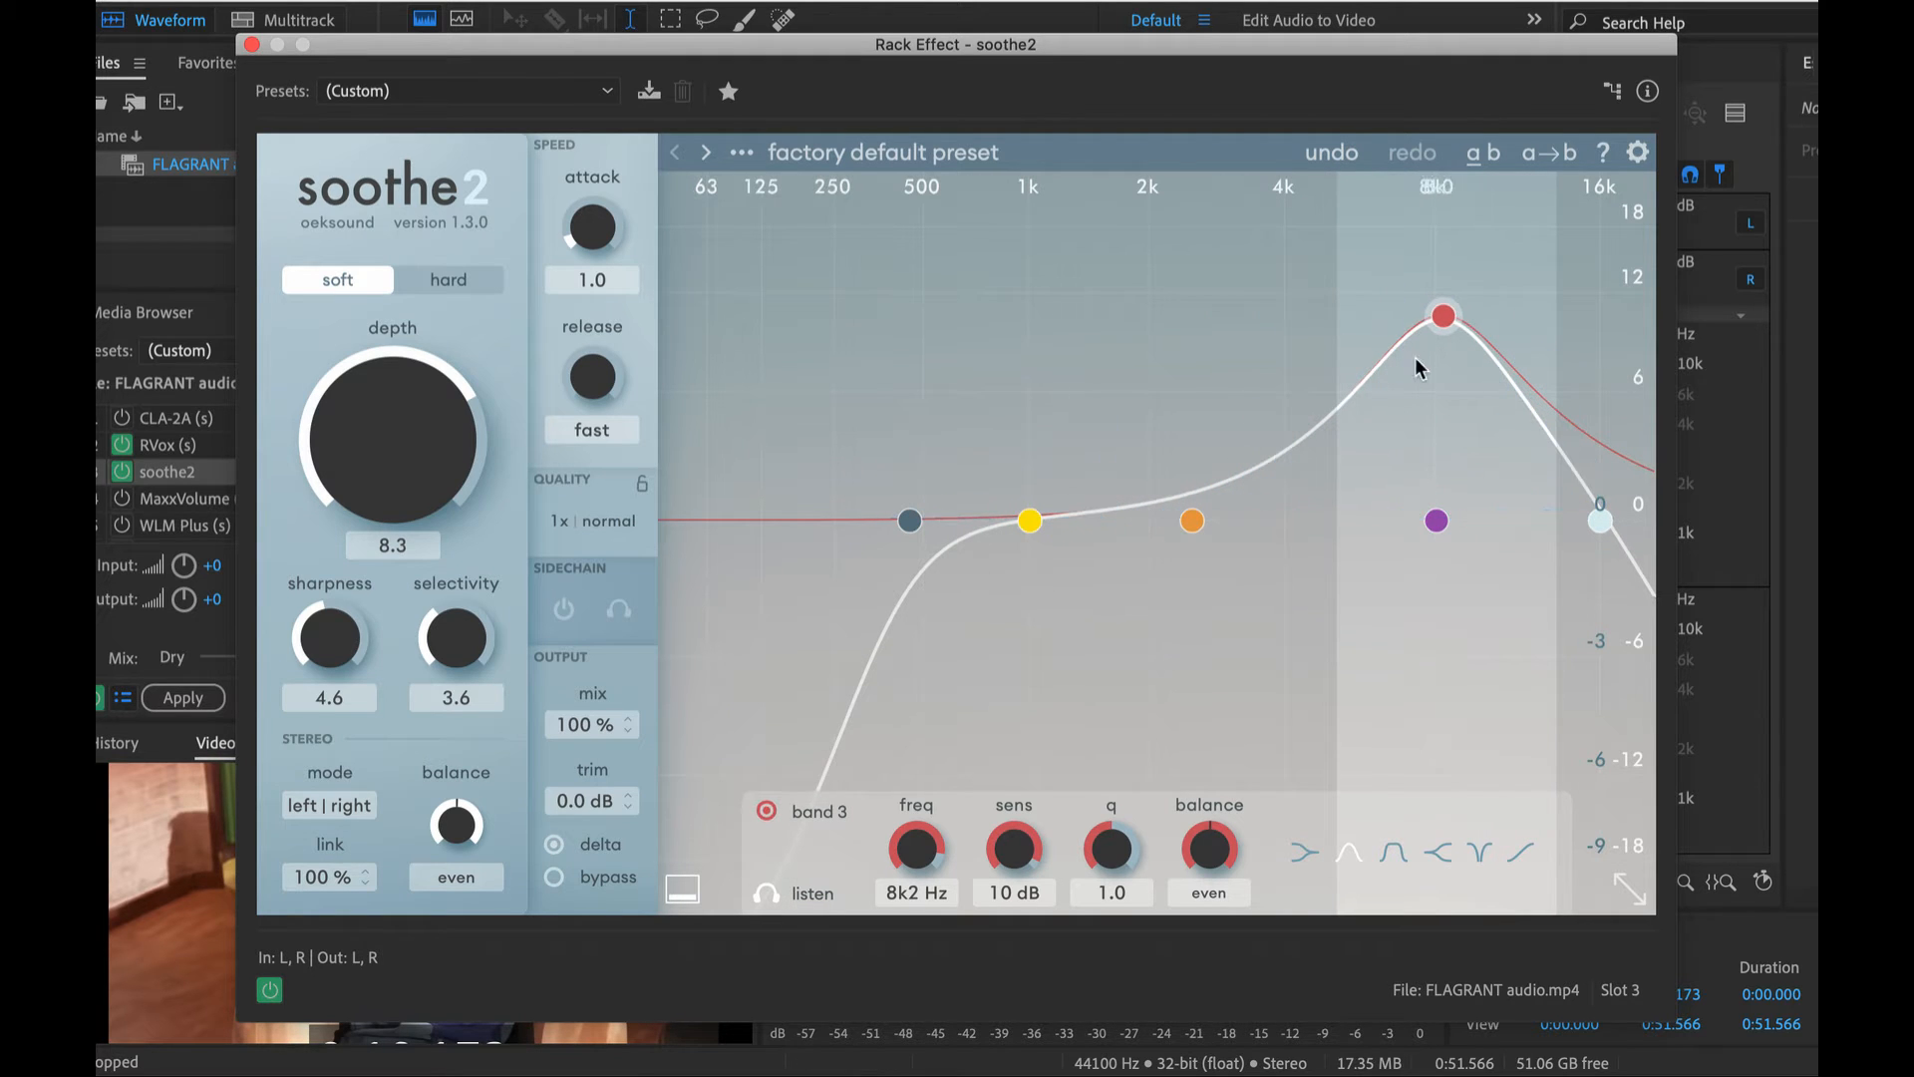
Turn off band listening and delta monitoring in soothe2, and fine-tune the depth during playback
left_click(759, 893)
key("space")
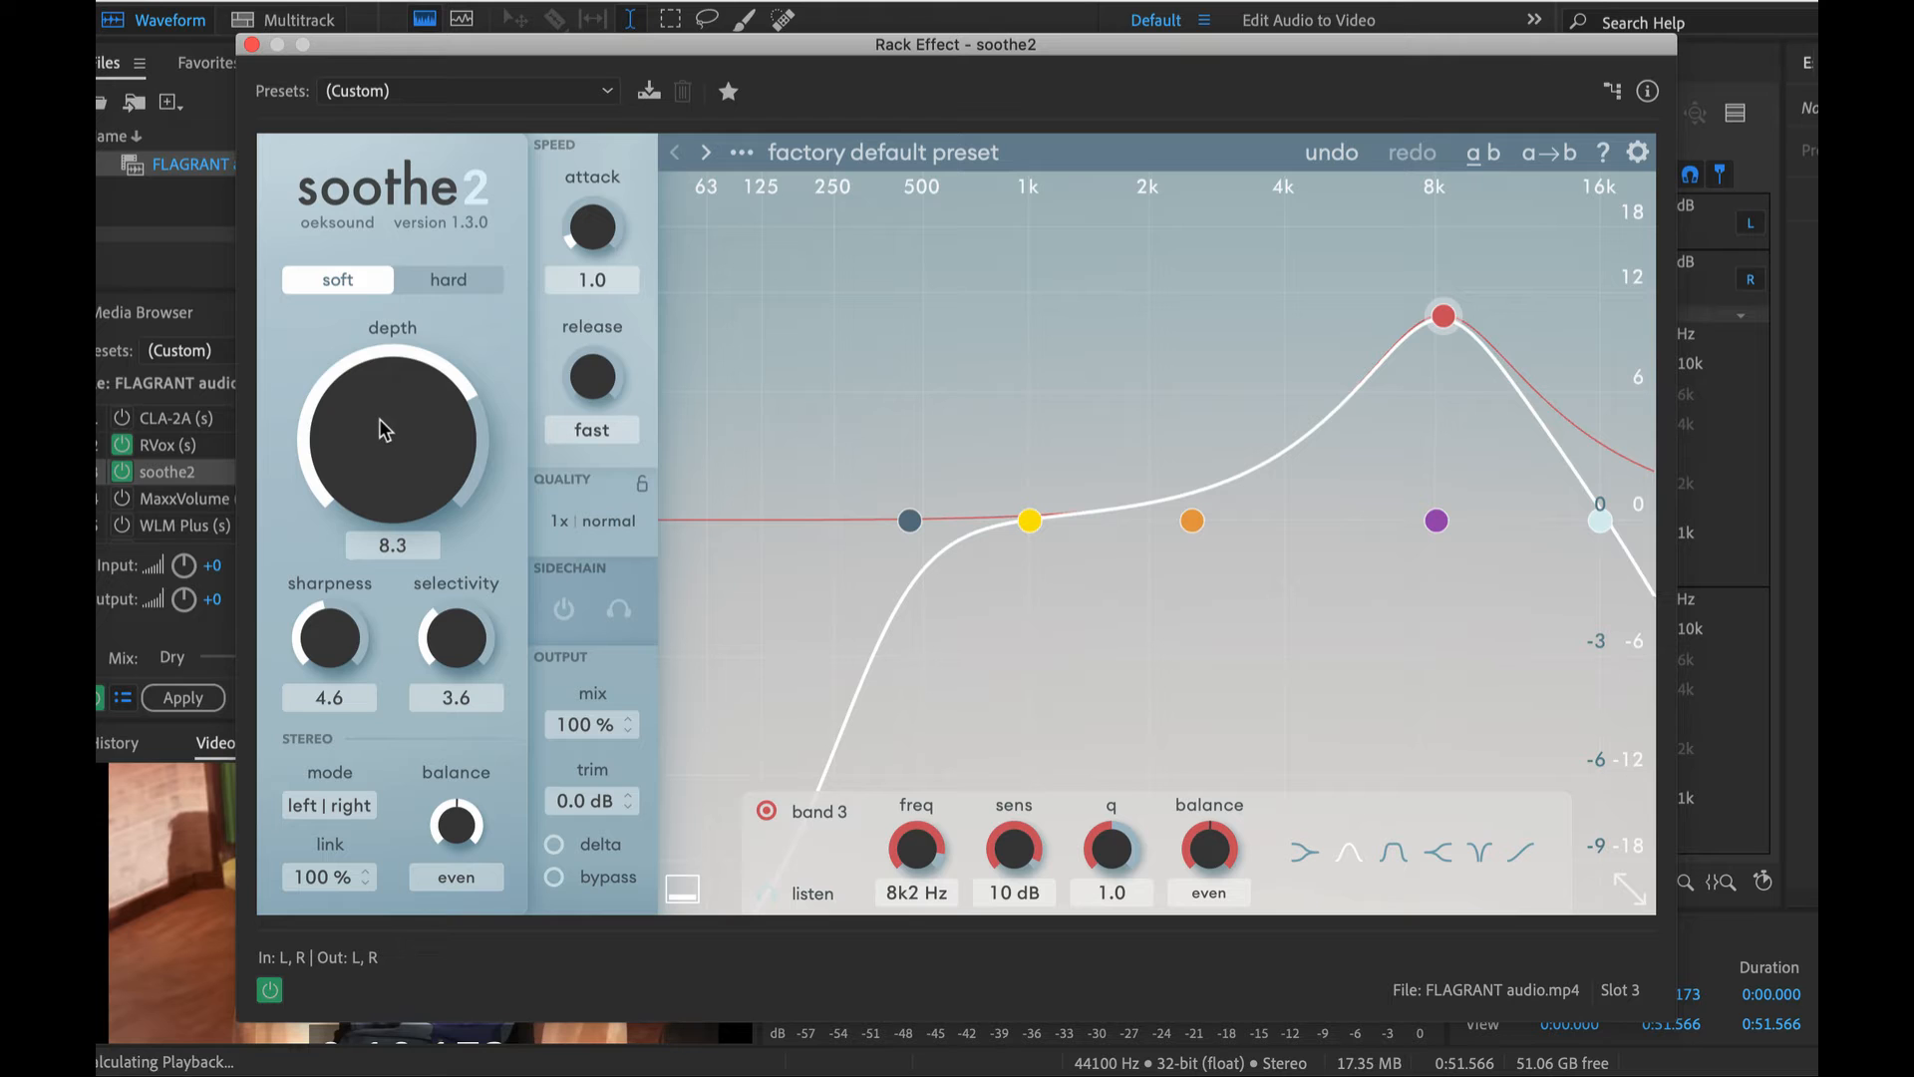
left_click_drag(375, 405, 379, 434)
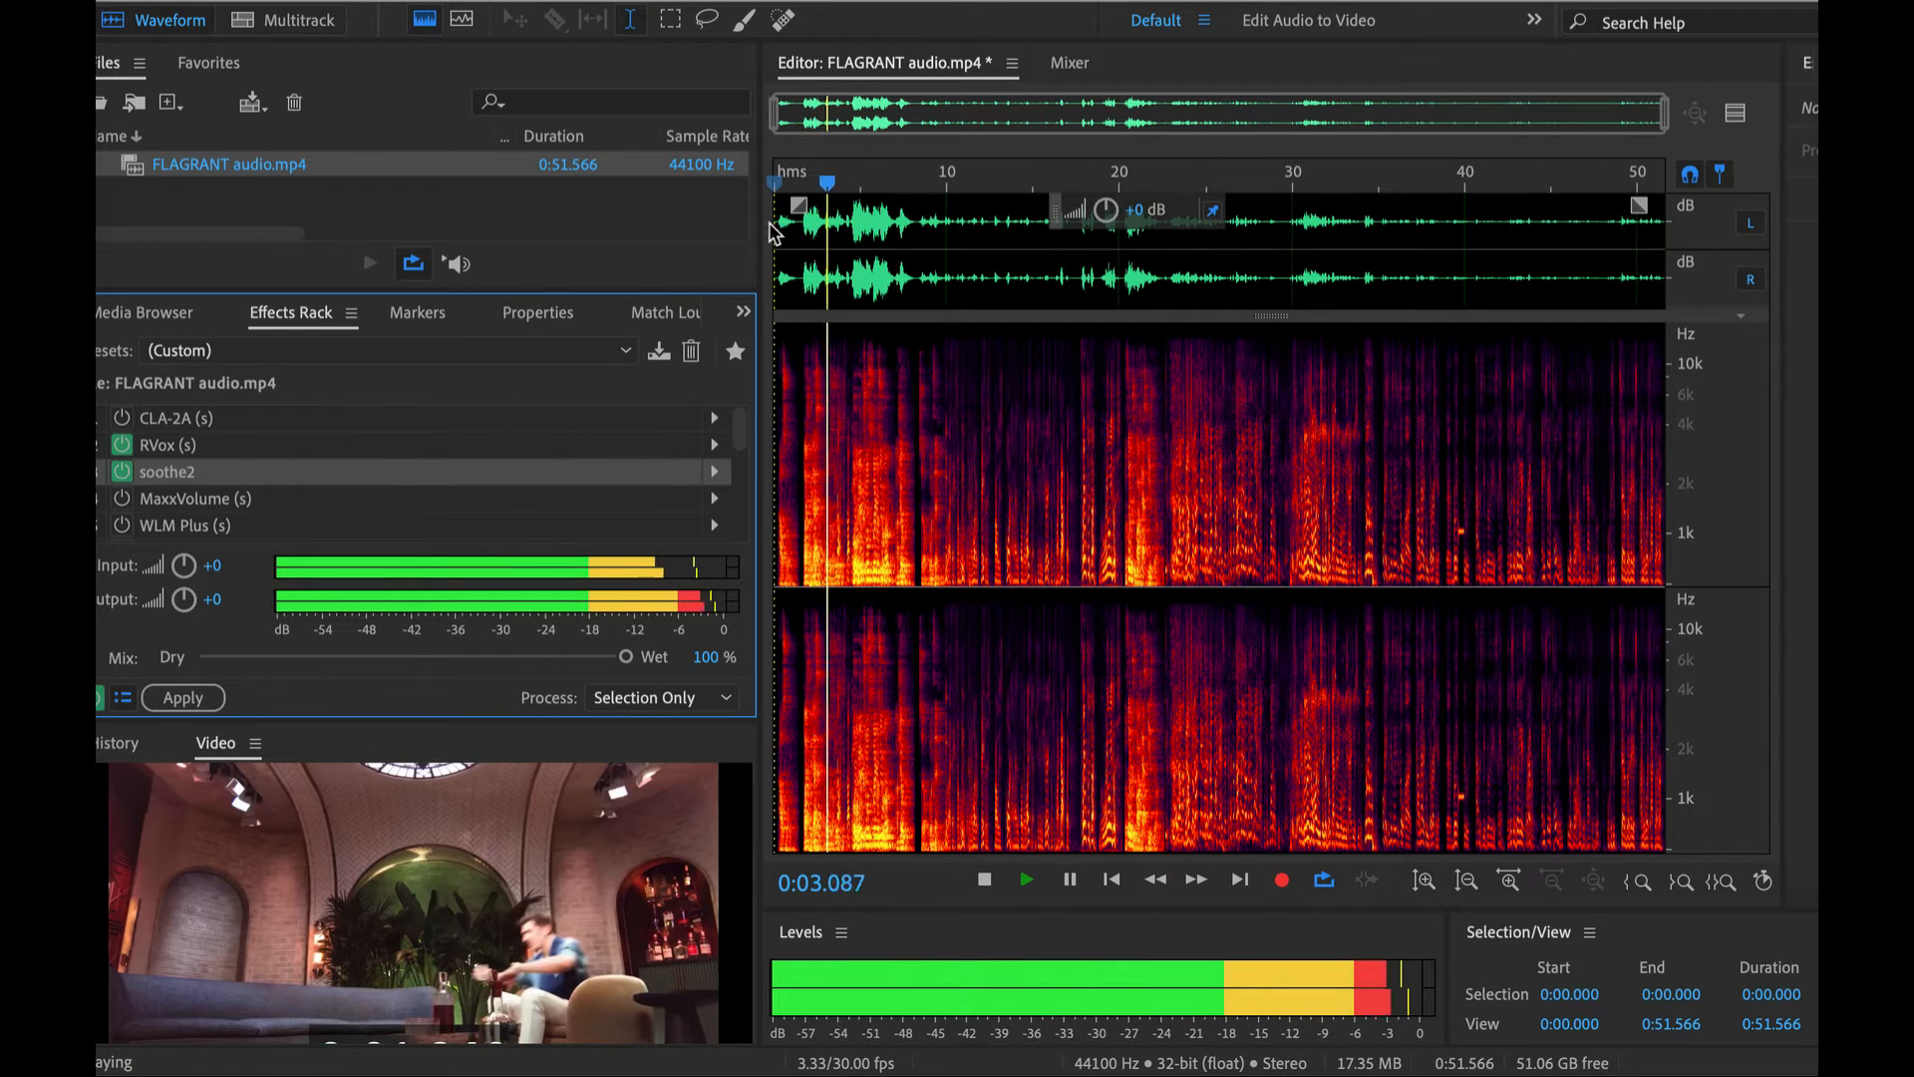
Stop playback, examine the waveform around 0:03.514 up close and return the playhead to the clip's start
key("space")
scroll(837, 249, "up", 3)
left_click(835, 241)
scroll(836, 242, "up", 5)
scroll(836, 241, "down", 3)
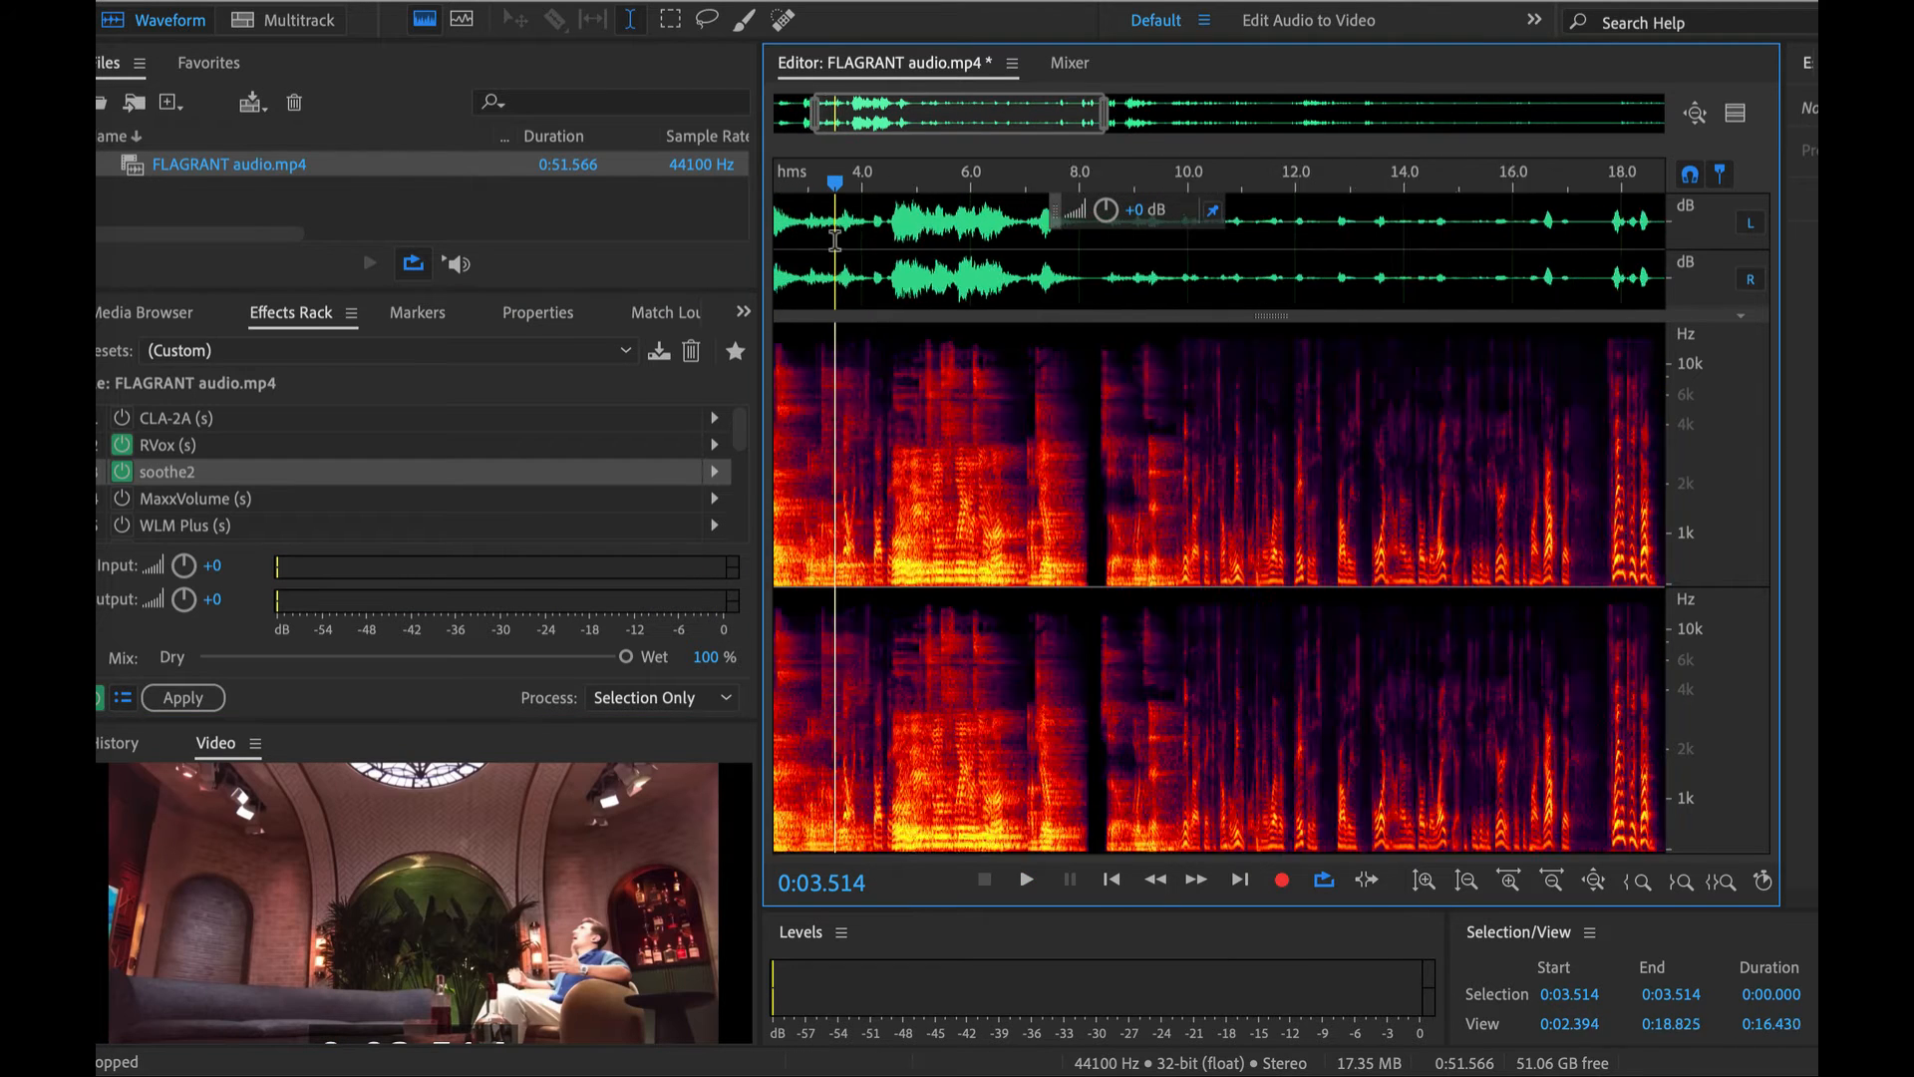
key("Home")
scroll(835, 281, "down", 1)
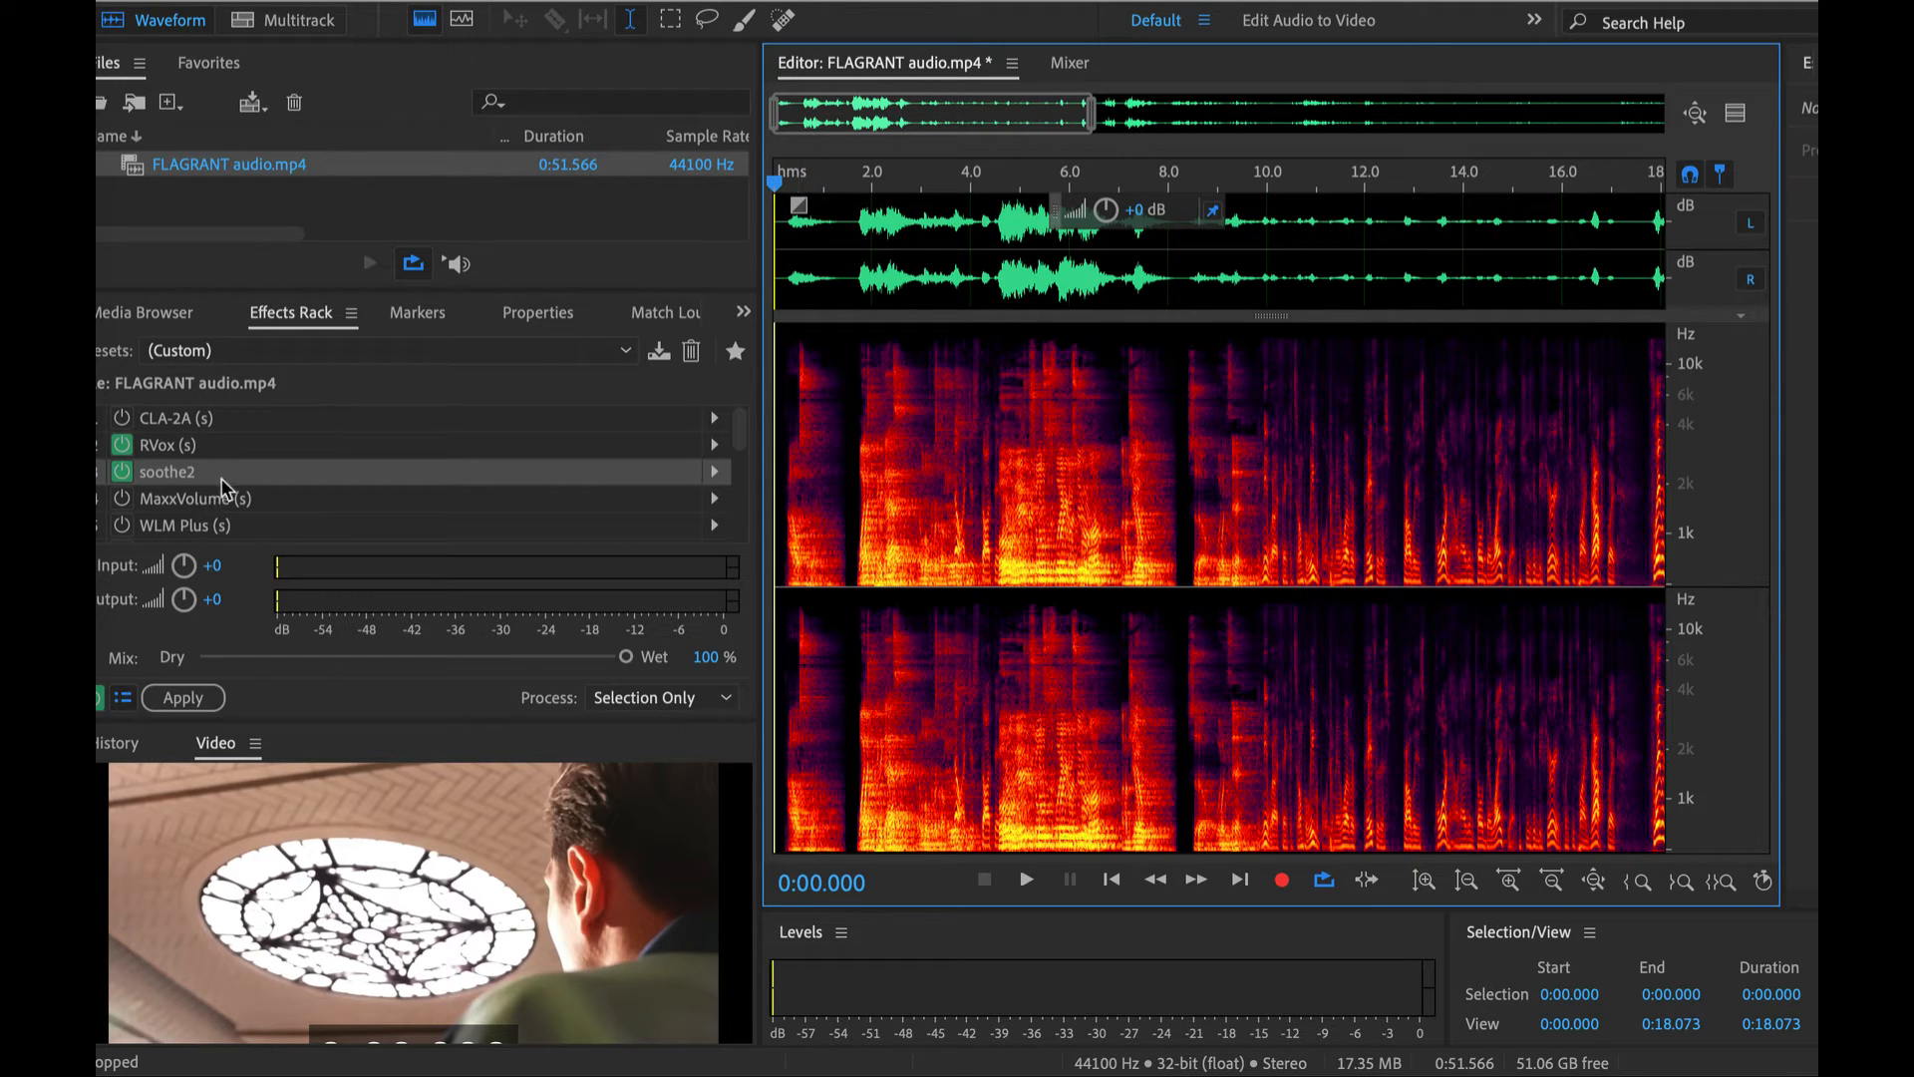
Turn MaxxVolume back on in the effects rack and open its settings window, shifted to uncover more of the waveform
scroll(864, 245, "down", 2)
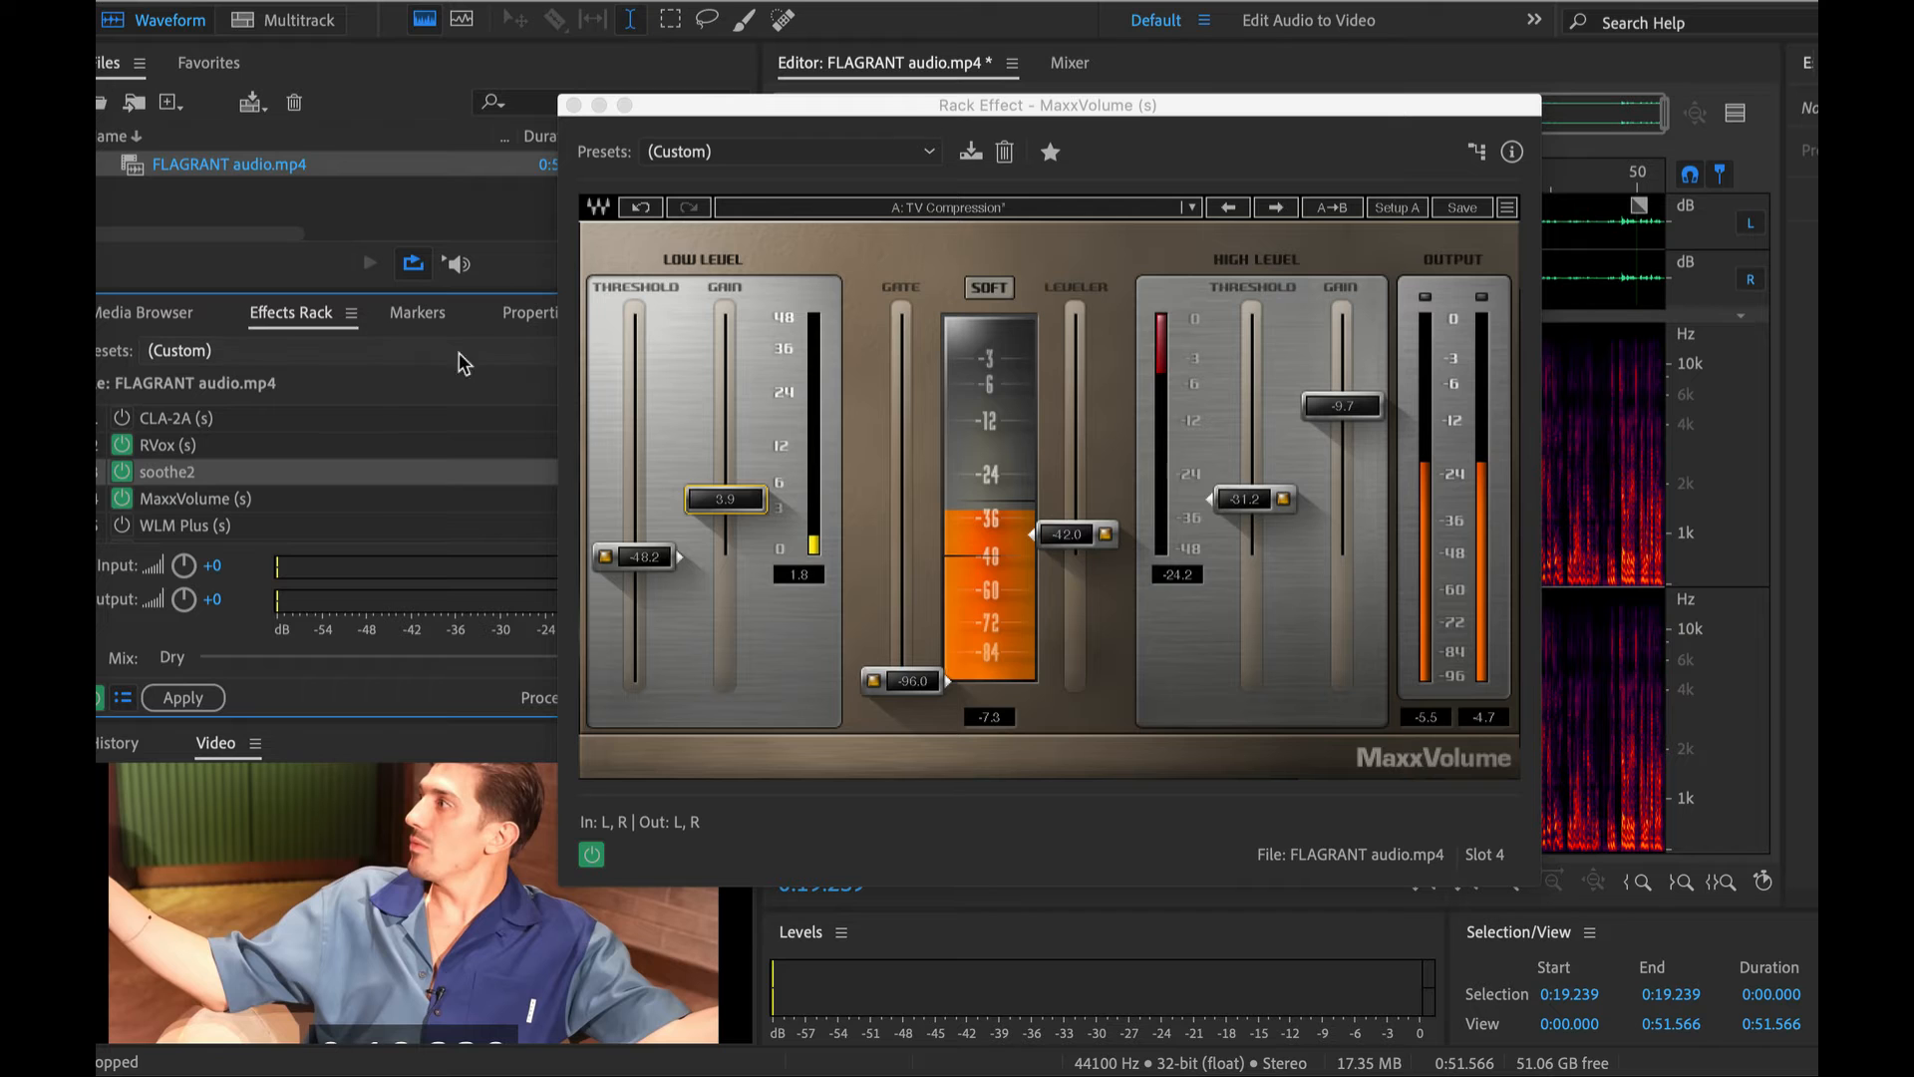
left_click(574, 106)
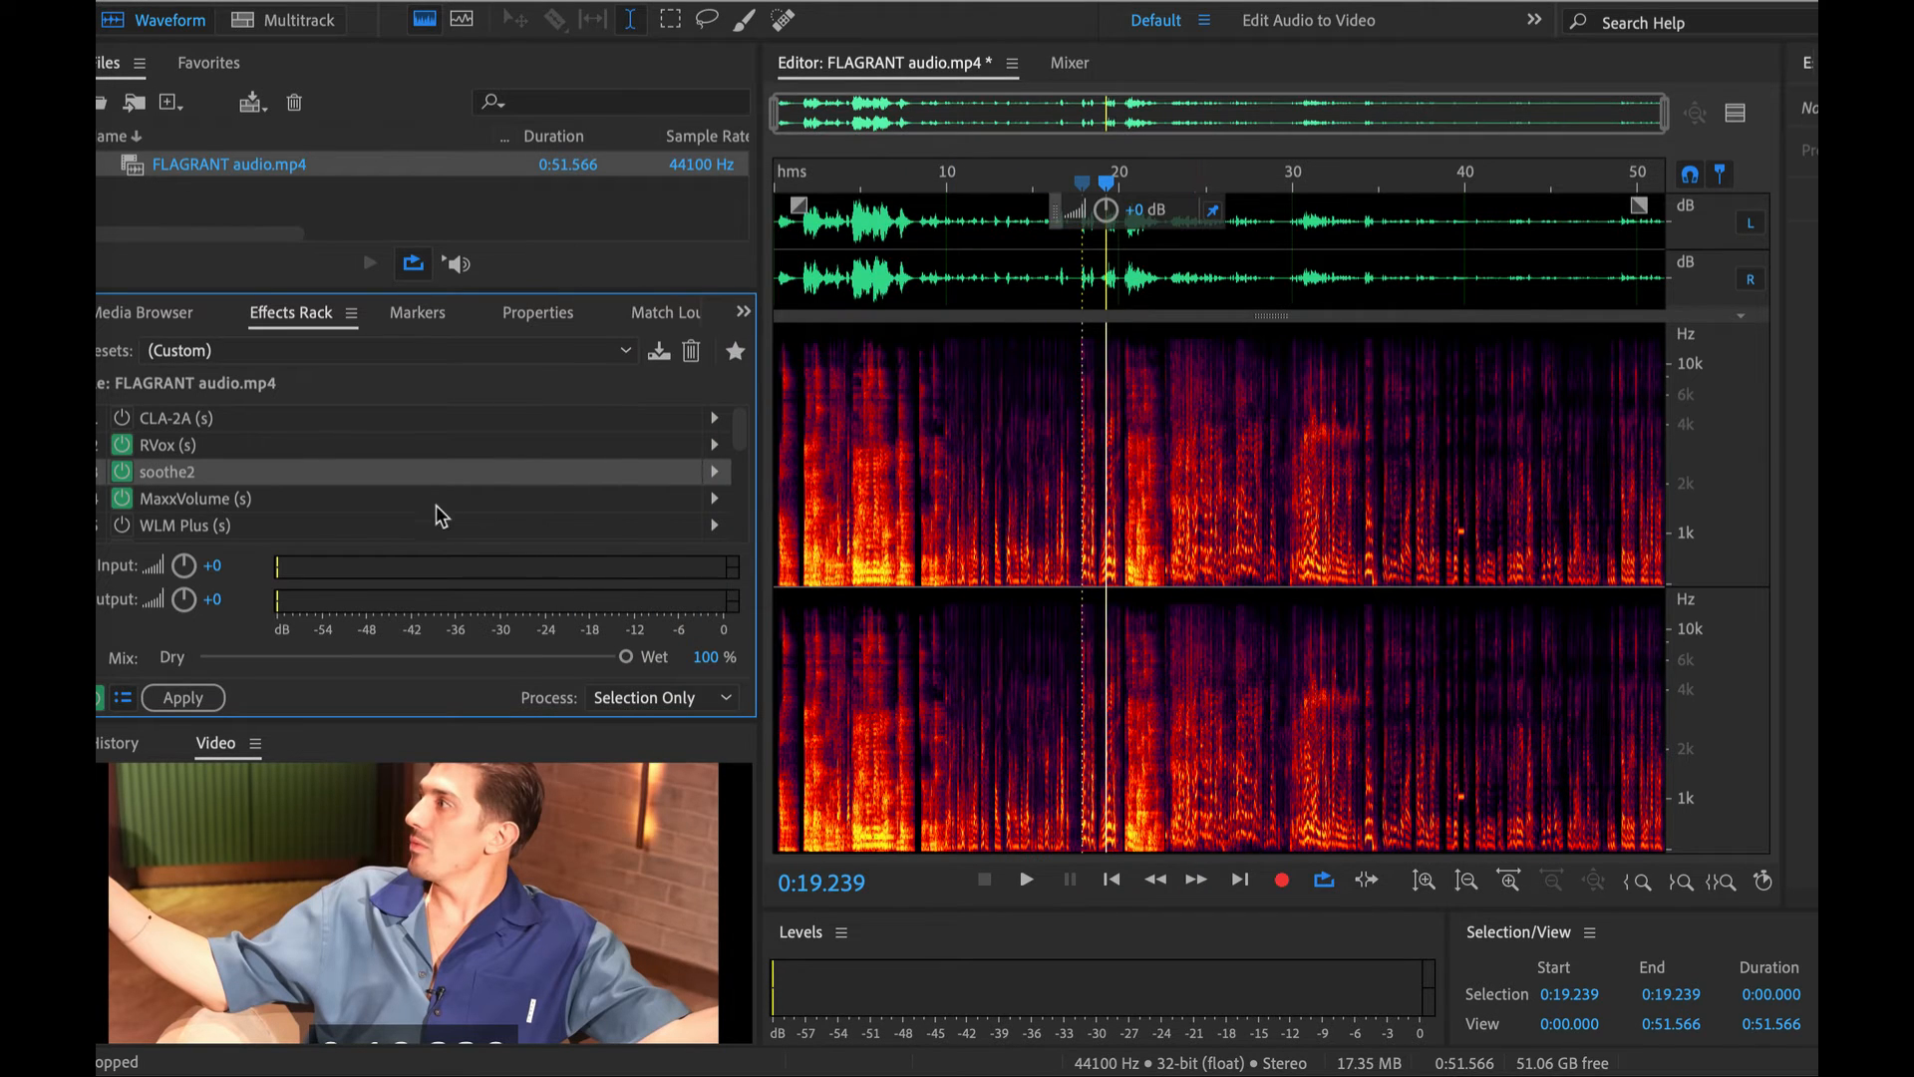
double_click(201, 500)
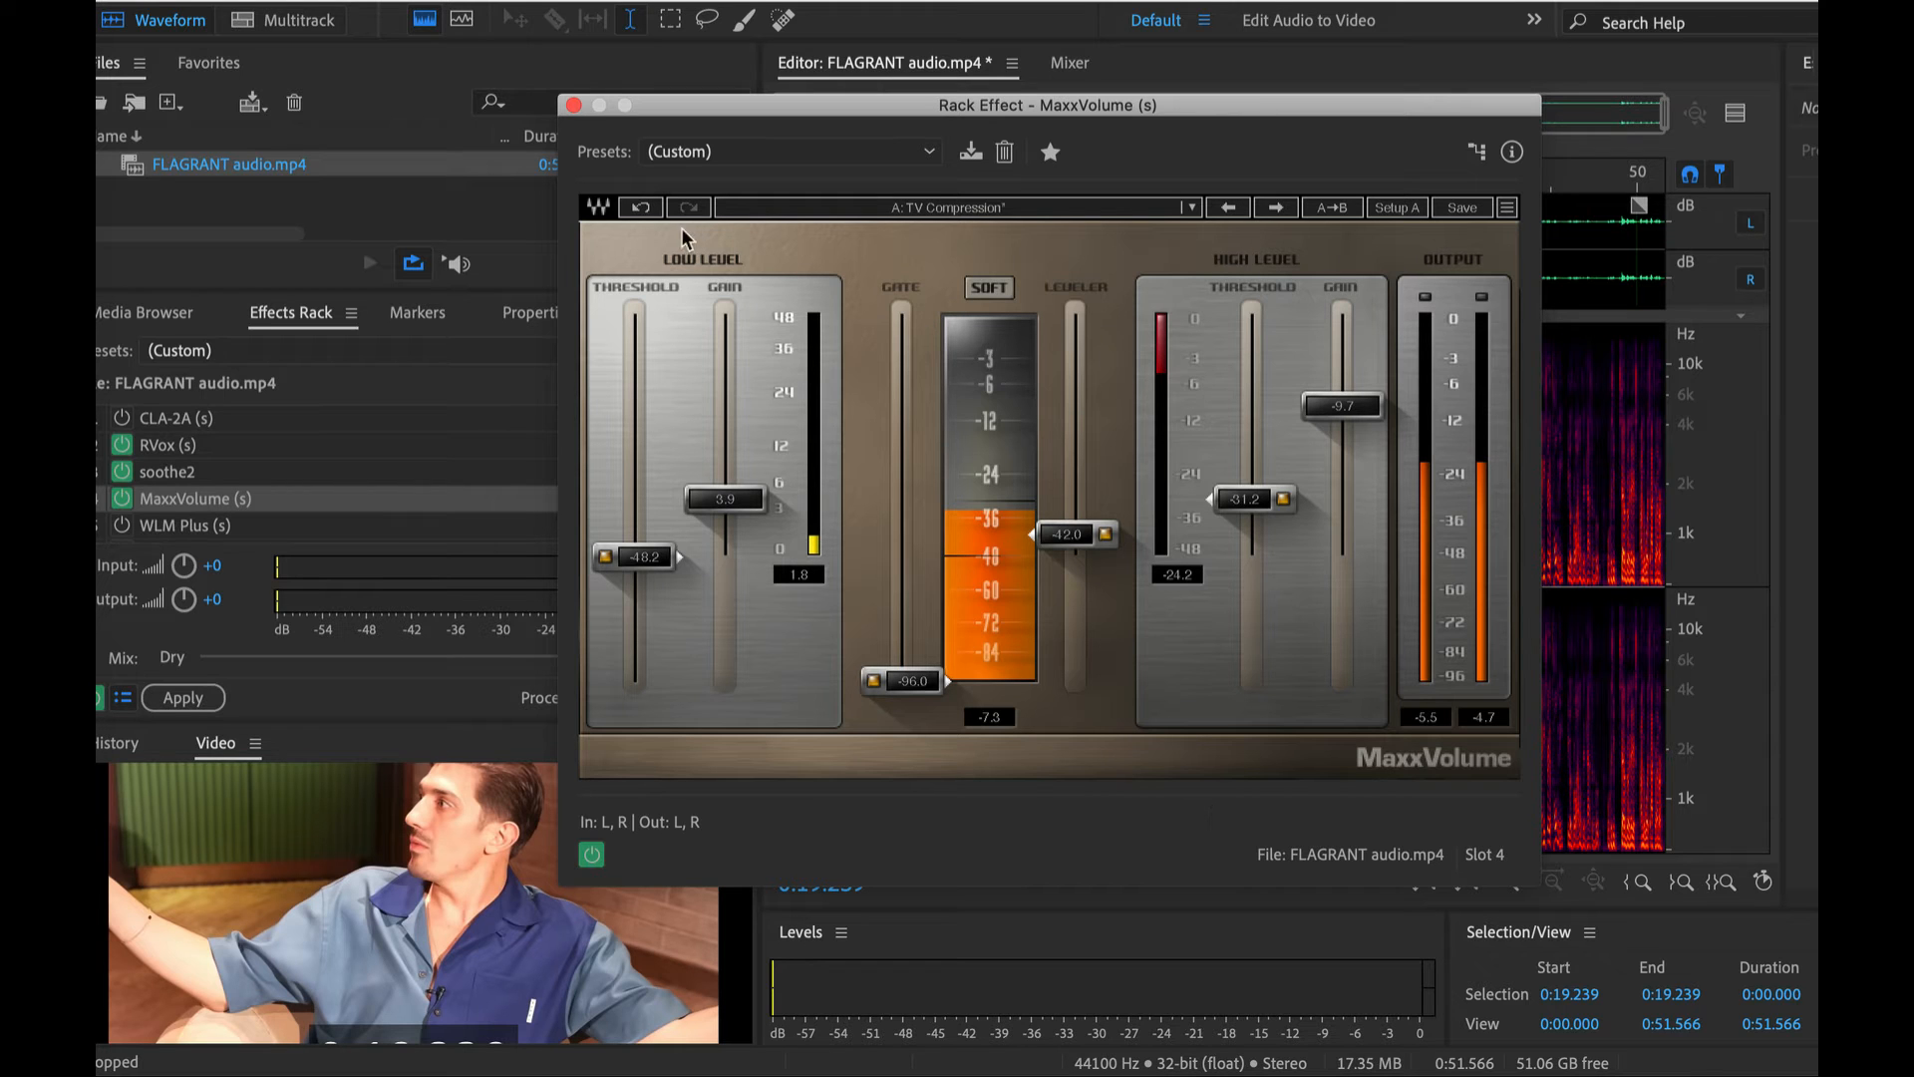
left_click_drag(718, 100, 583, 93)
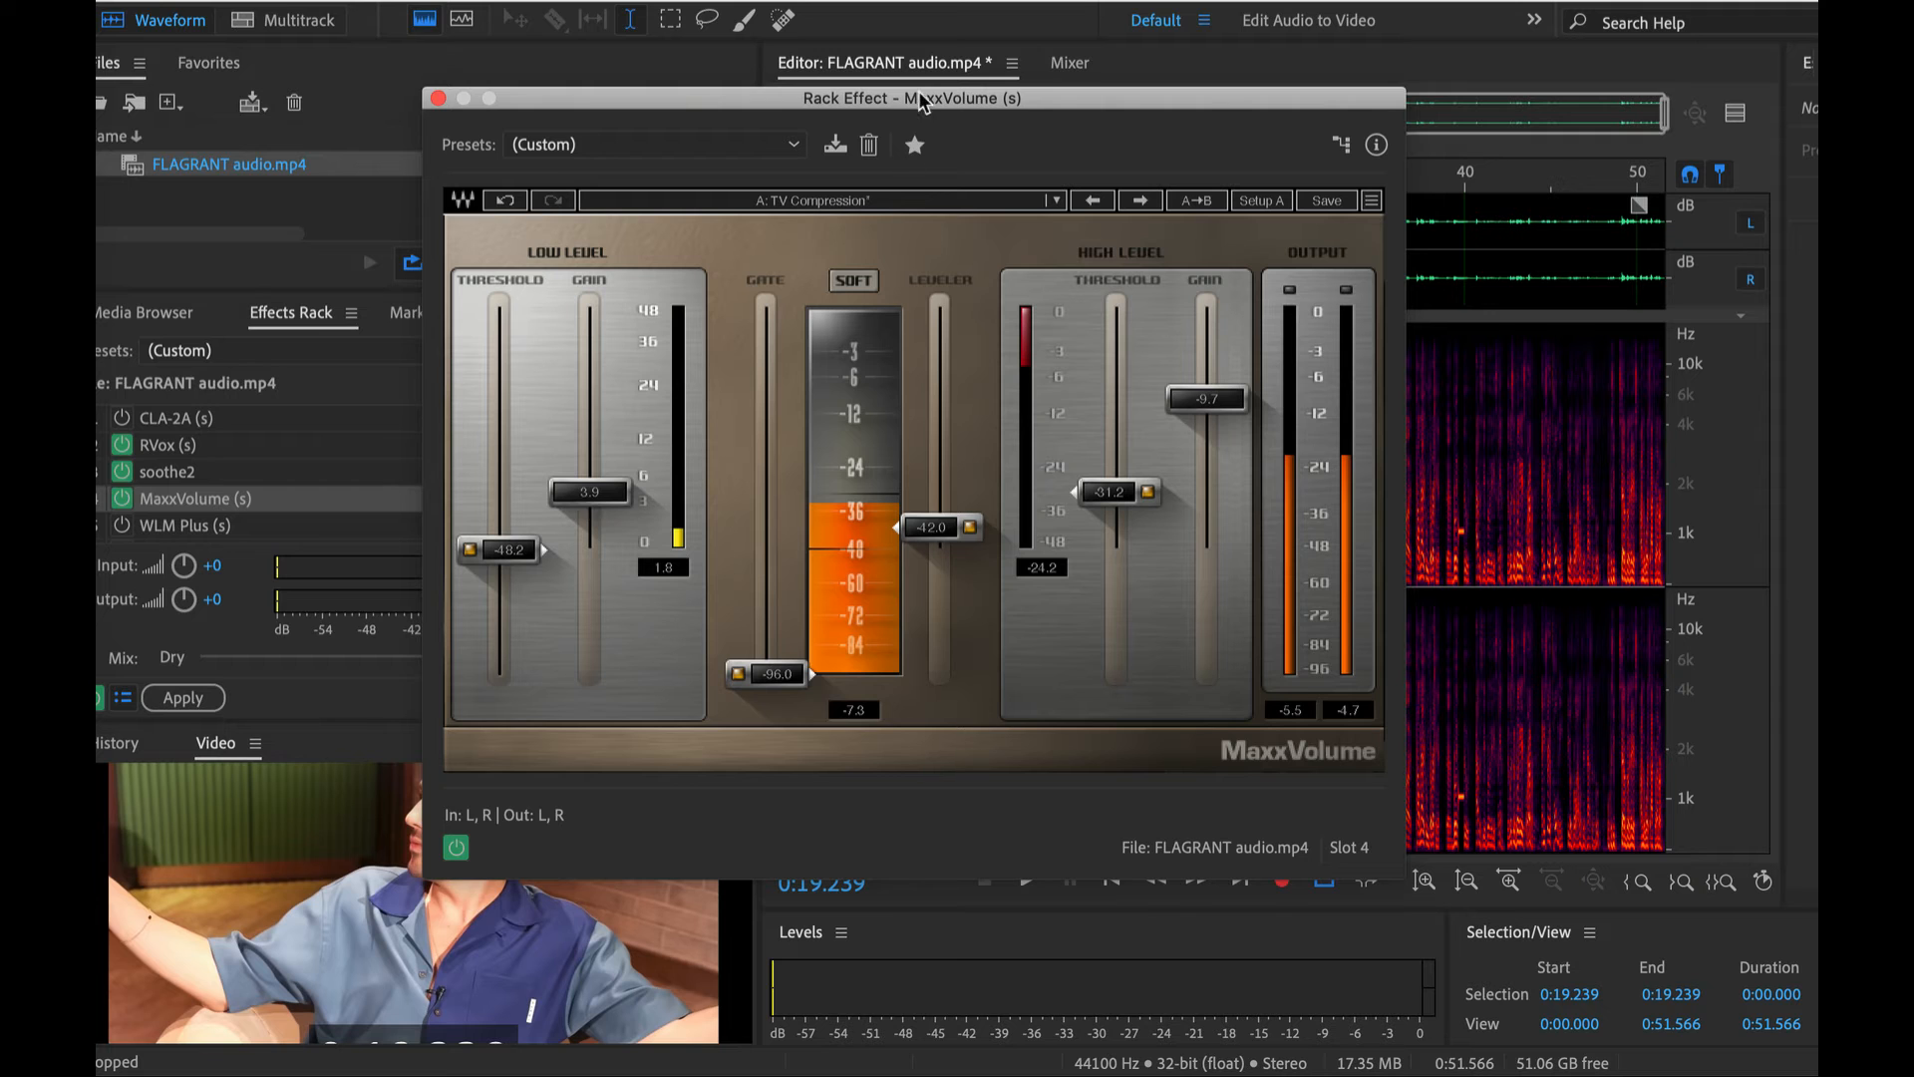
Move the MaxxVolume window off the waveform and audition the processed dialogue from about 0:19 to 0:26
left_click_drag(952, 105, 649, 451)
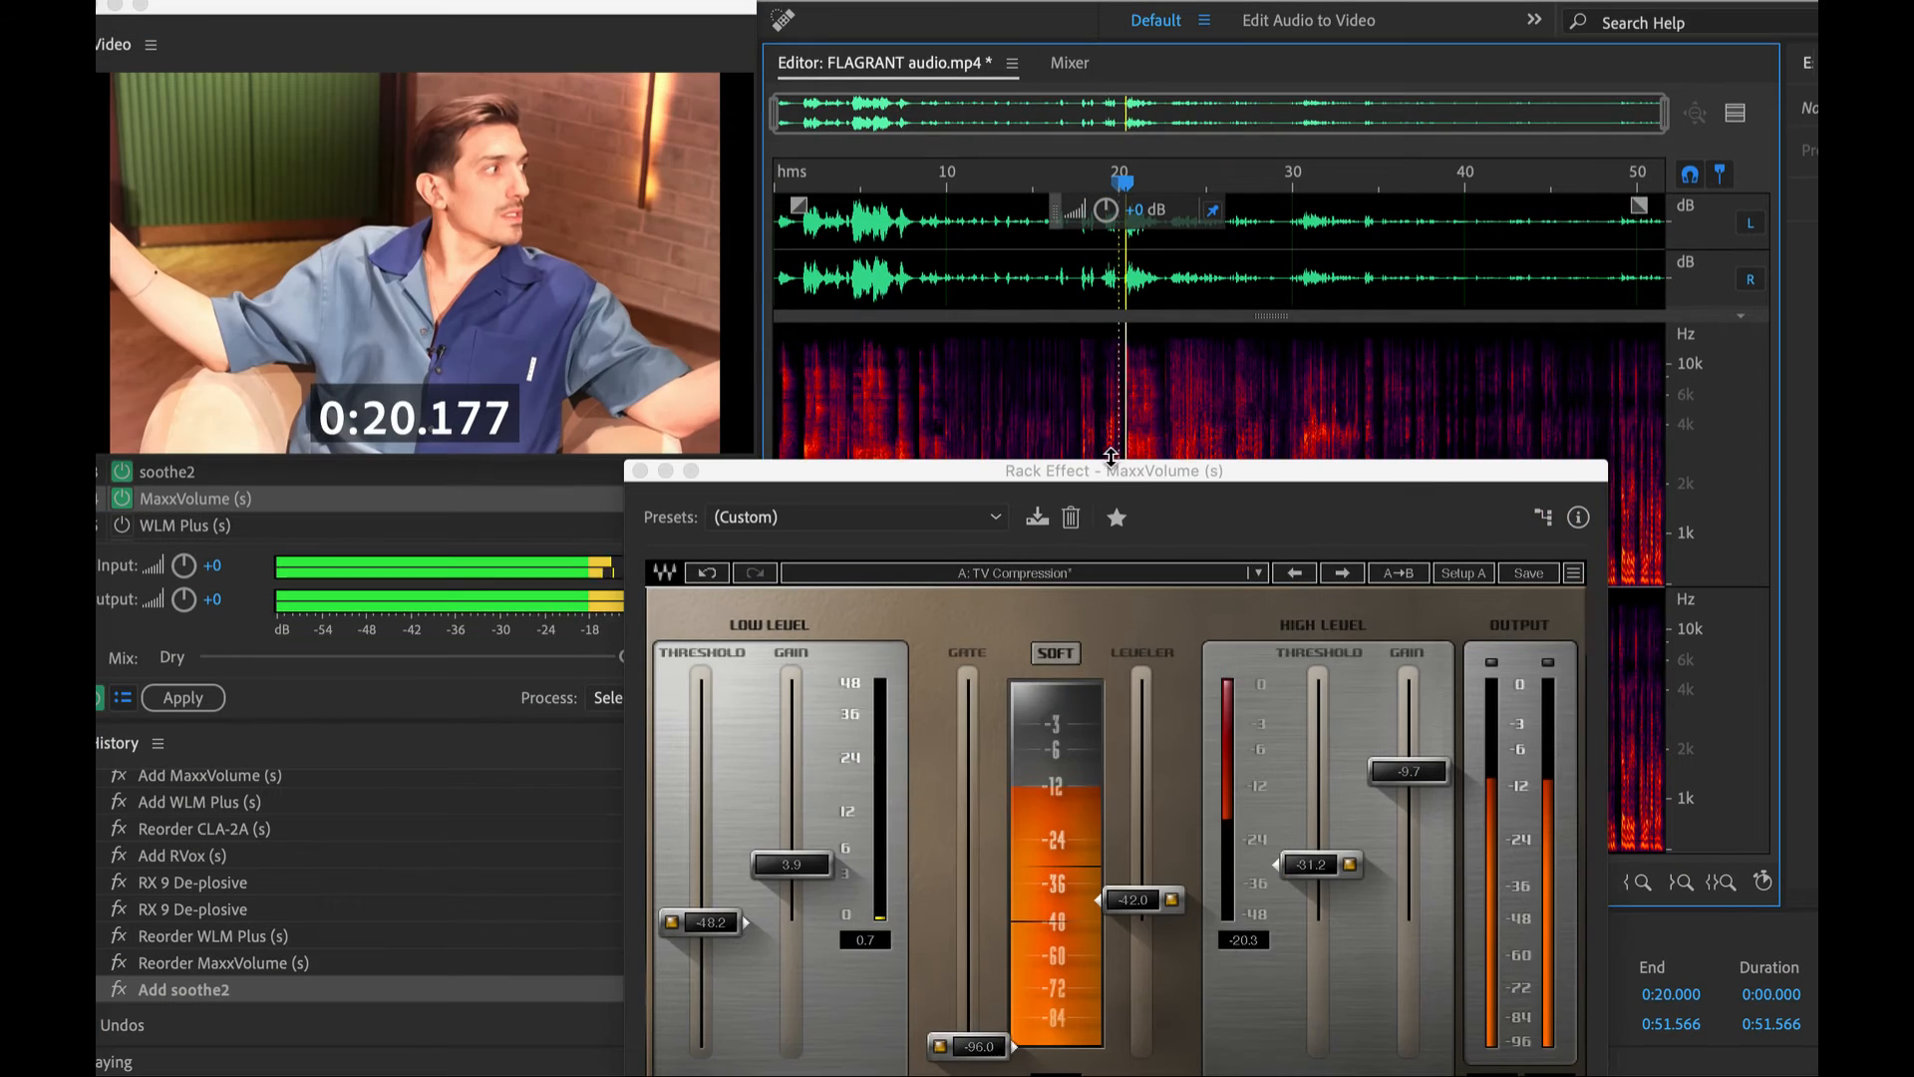
left_click_drag(1118, 432, 1208, 247)
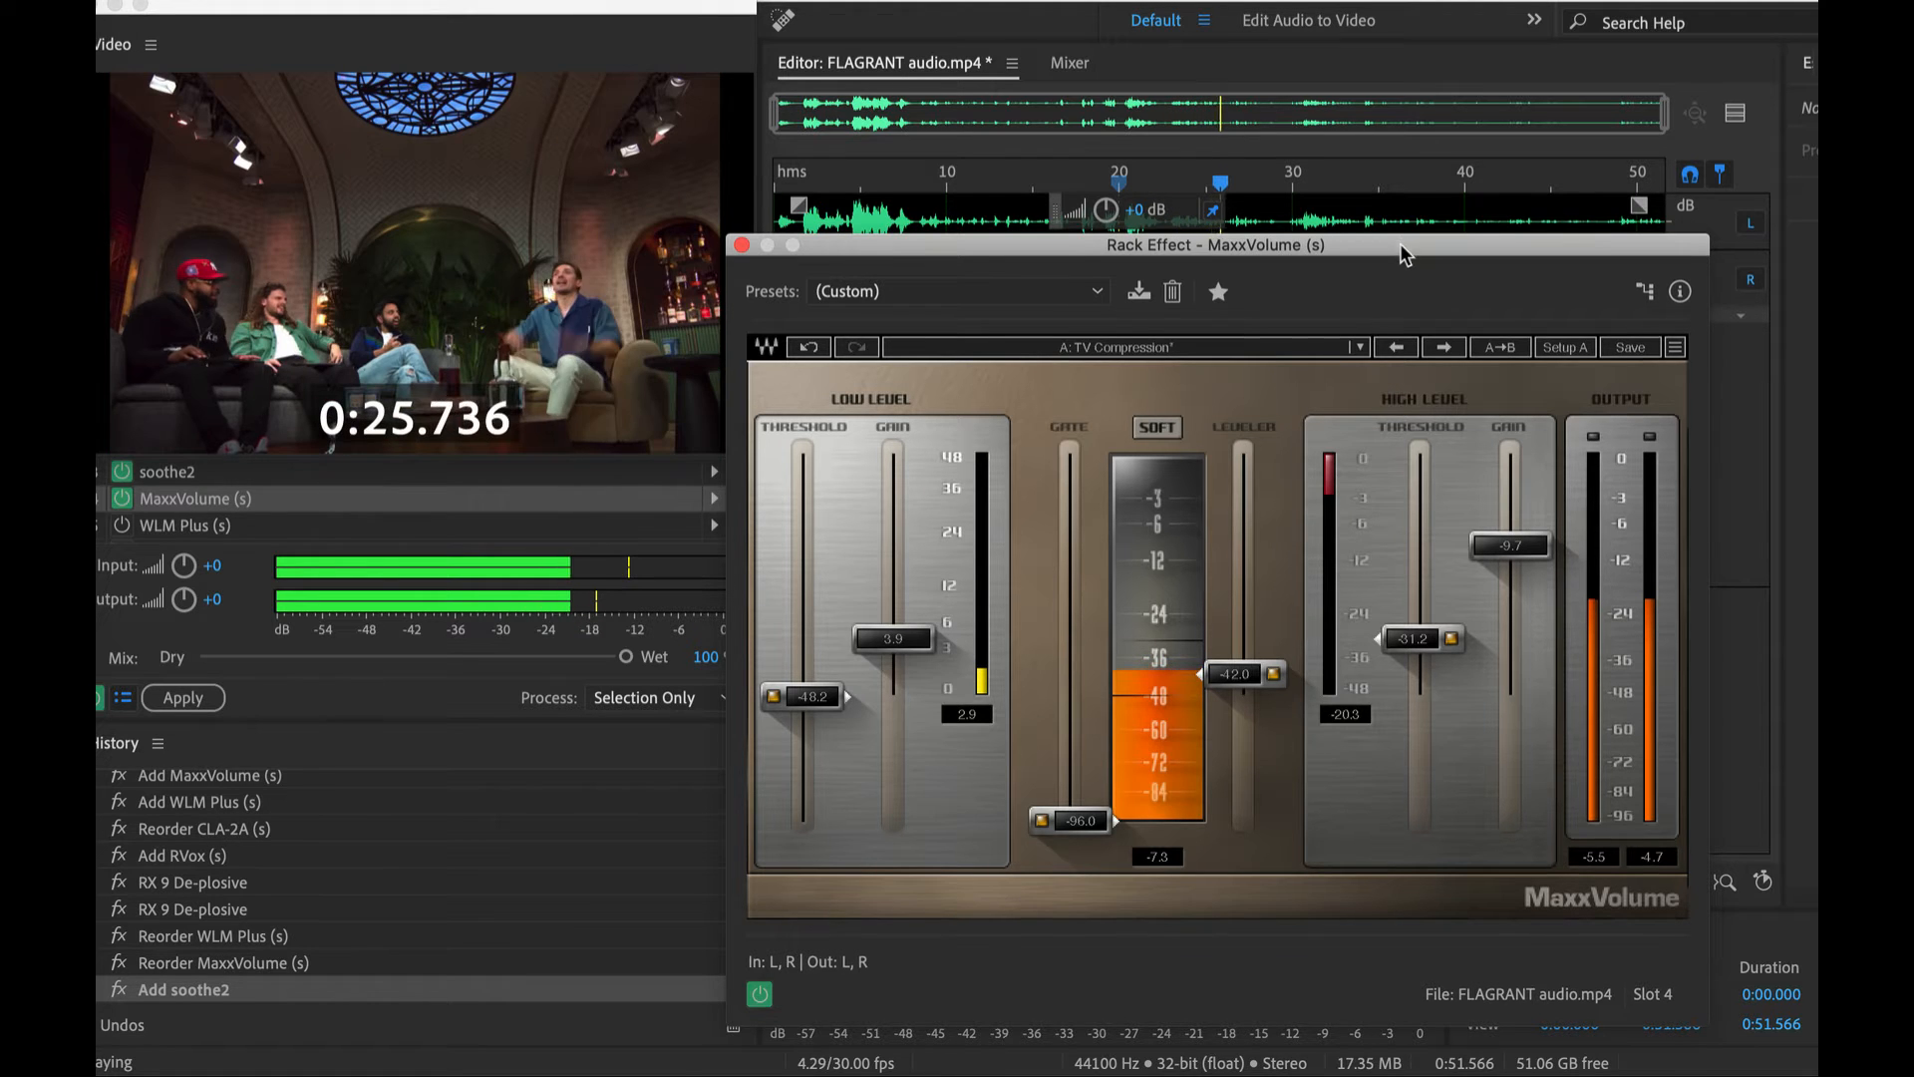
left_click_drag(1400, 243, 1359, 543)
left_click(1108, 269)
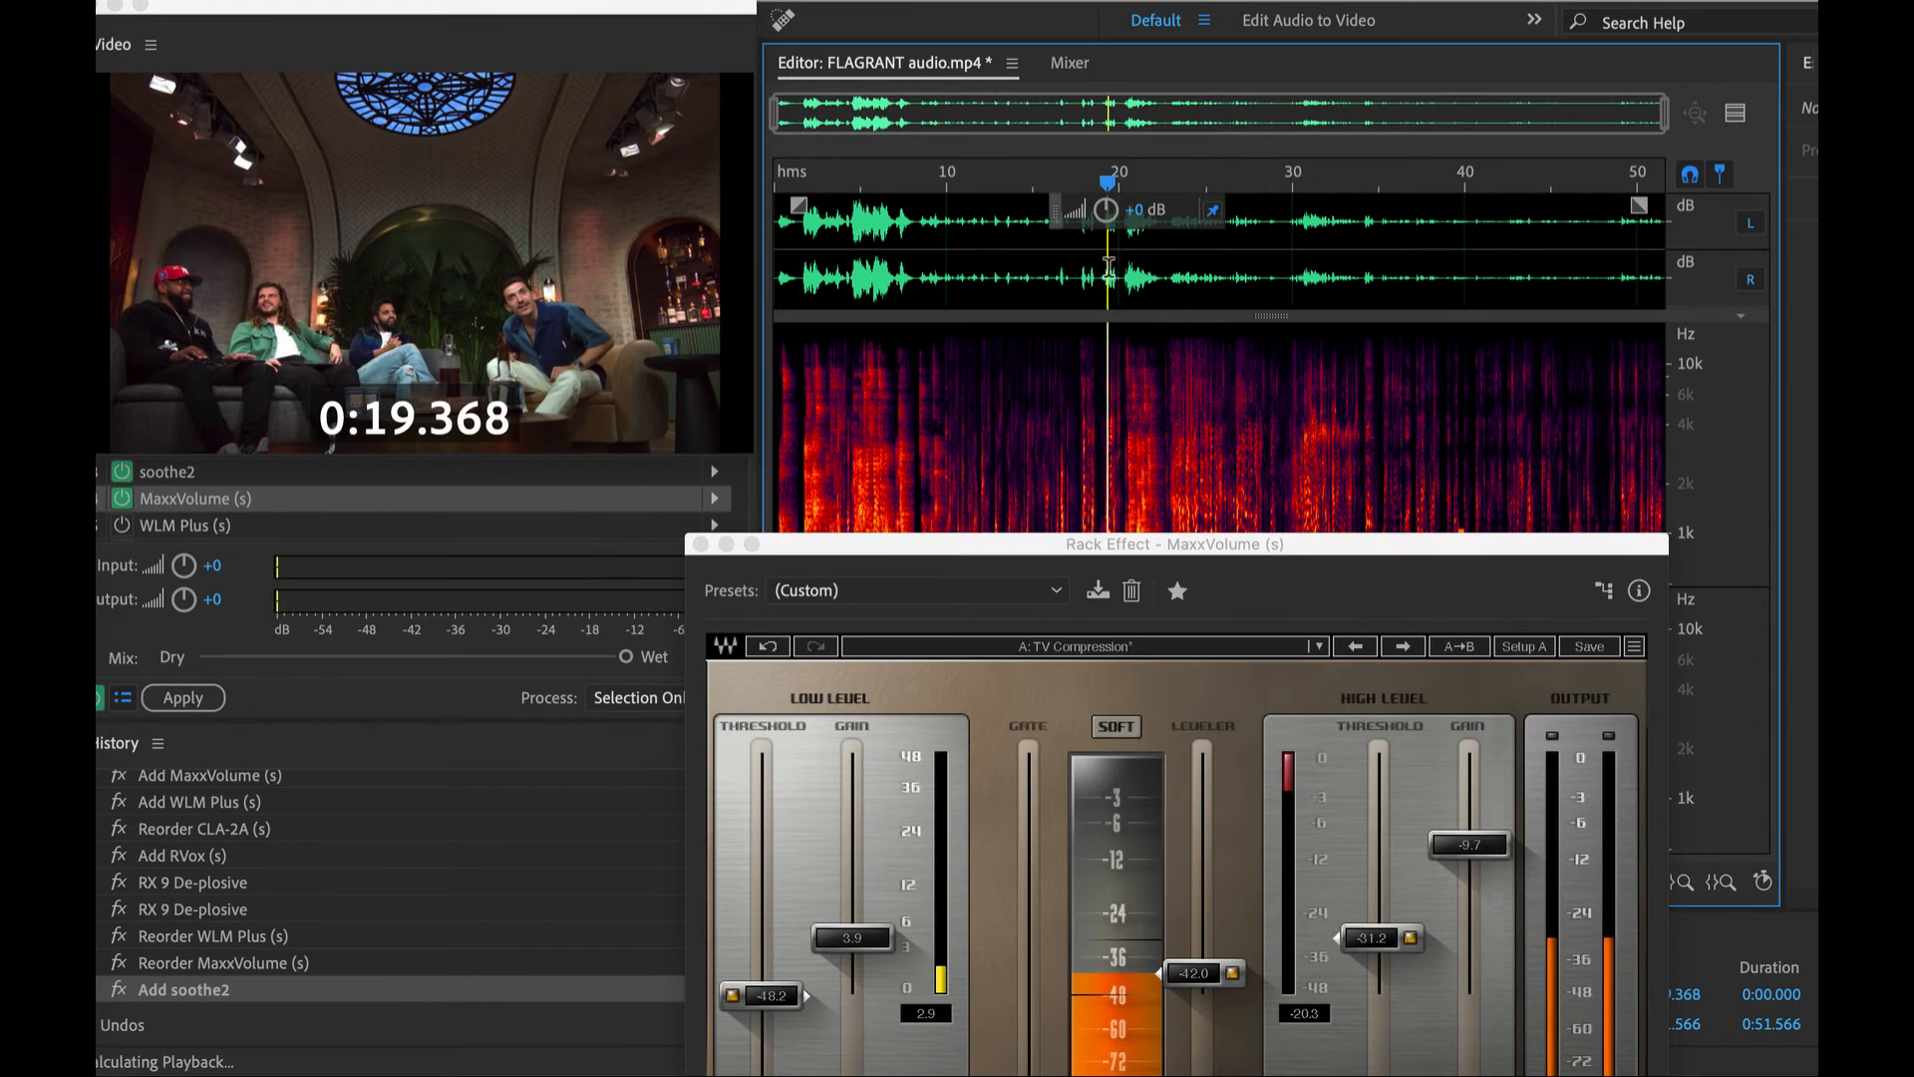
key("space")
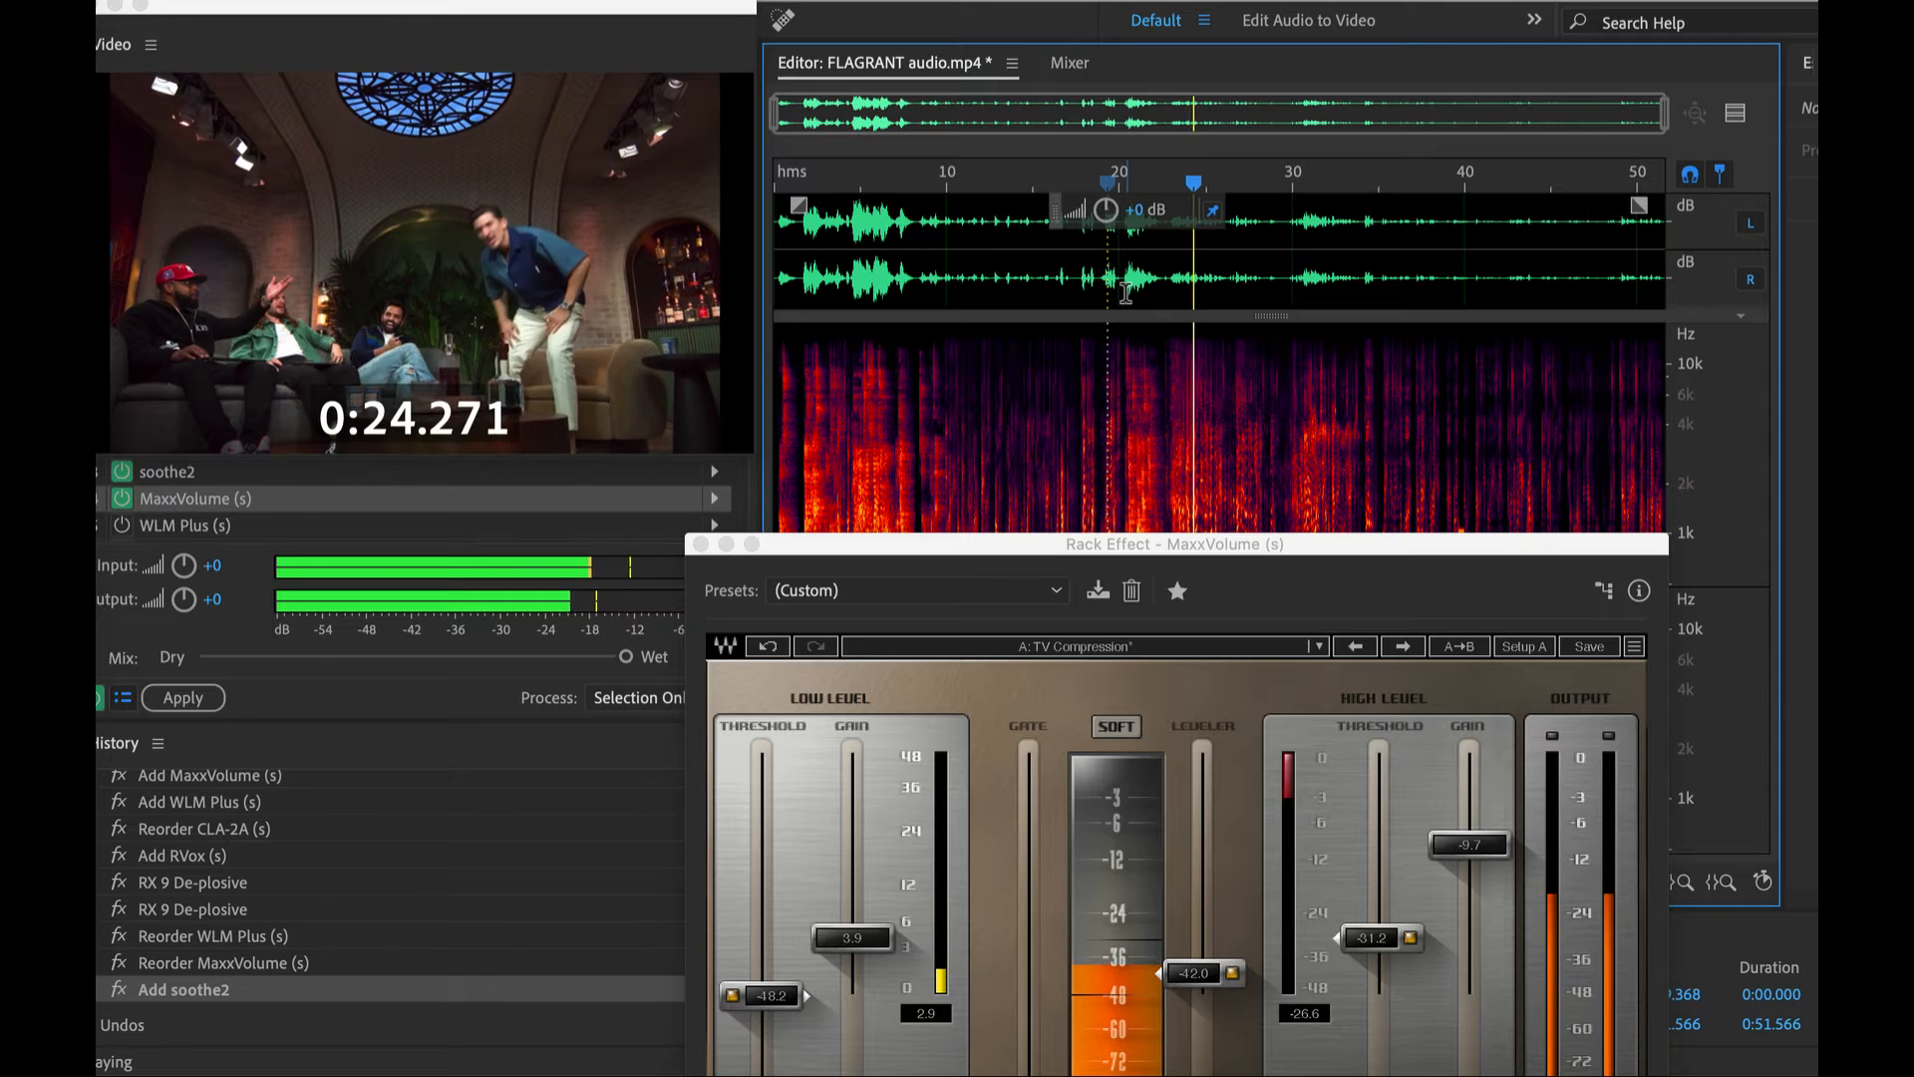
key("space")
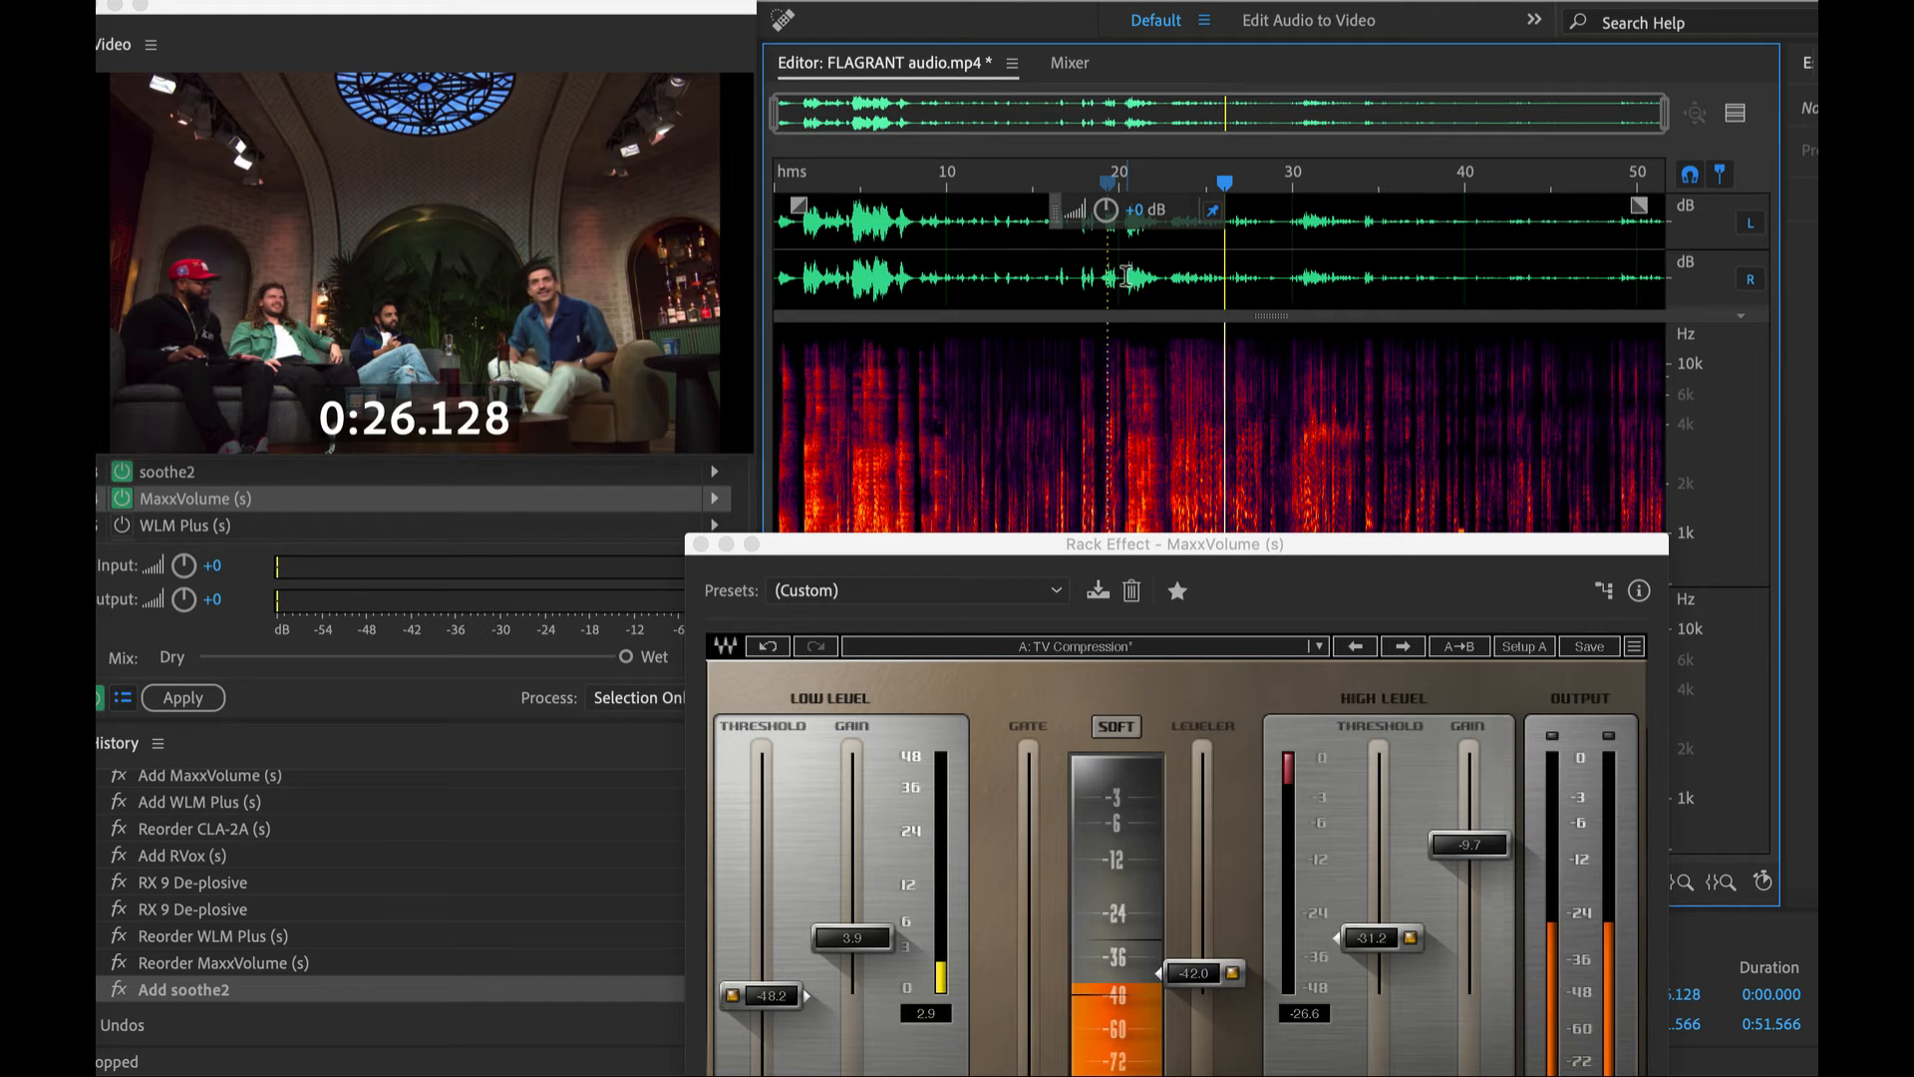
left_click(1118, 256)
key("space")
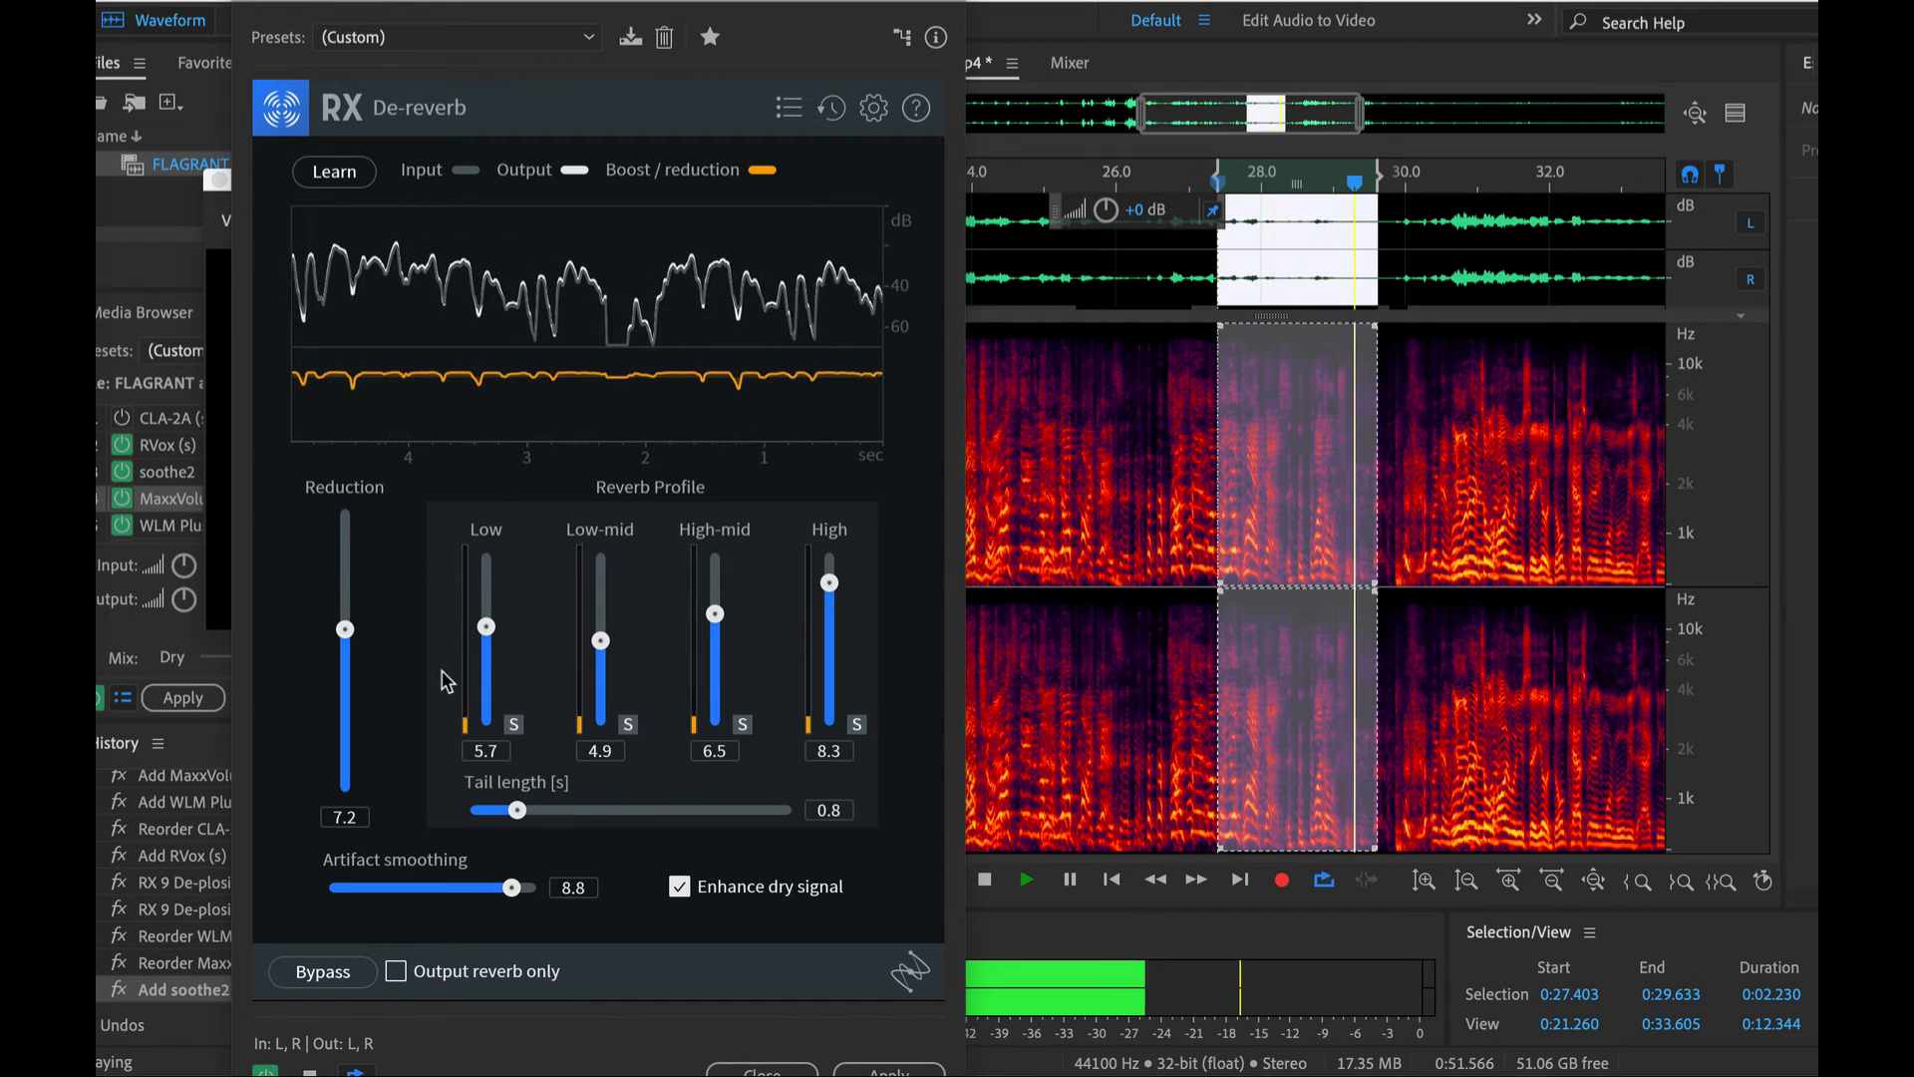
Compare the 0:27.403–0:29.633 selection with RX De-reverb bypassed and apply the de-reverb
left_click(323, 973)
key("space")
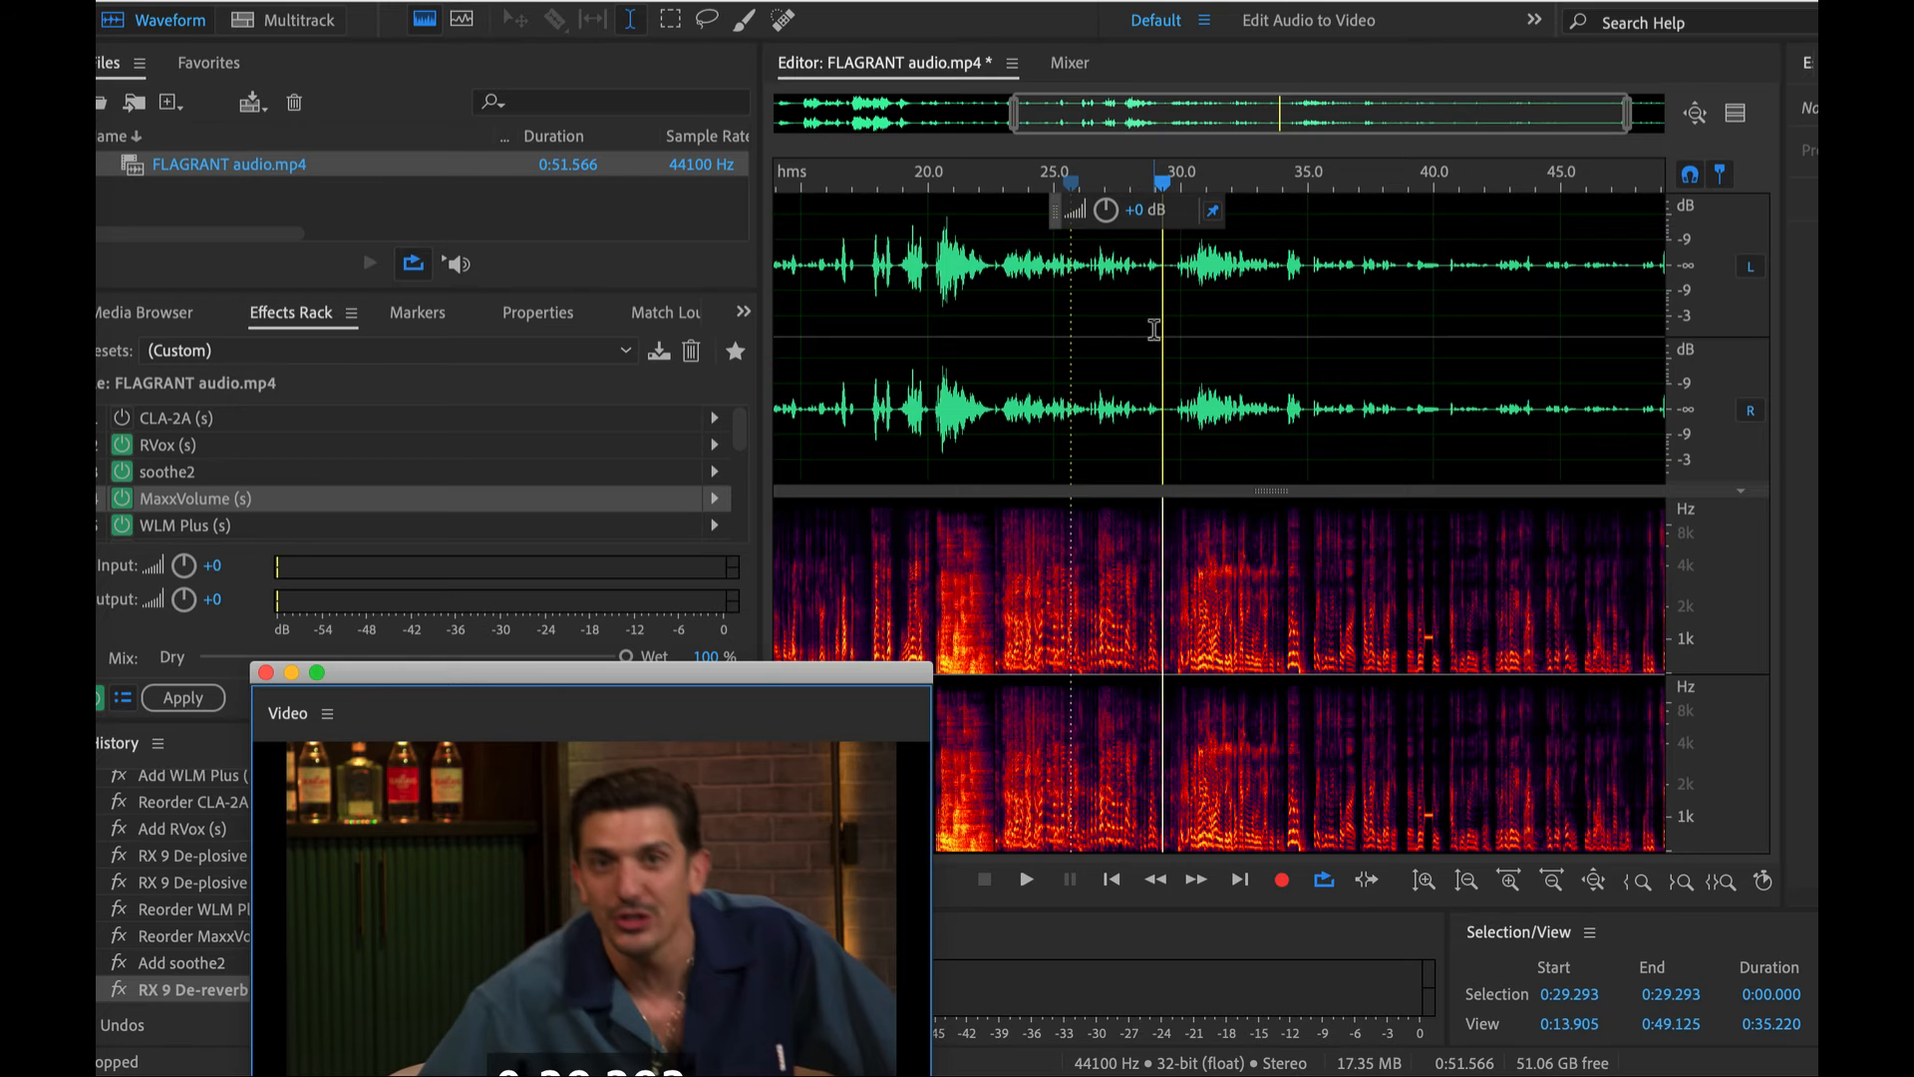
Audition the dialogue from 0:27.813 and 0:29.794, clearing the video window from the controls, and isolate the noise at 0:29.857–0:30.000
scroll(1155, 329, "up", 8)
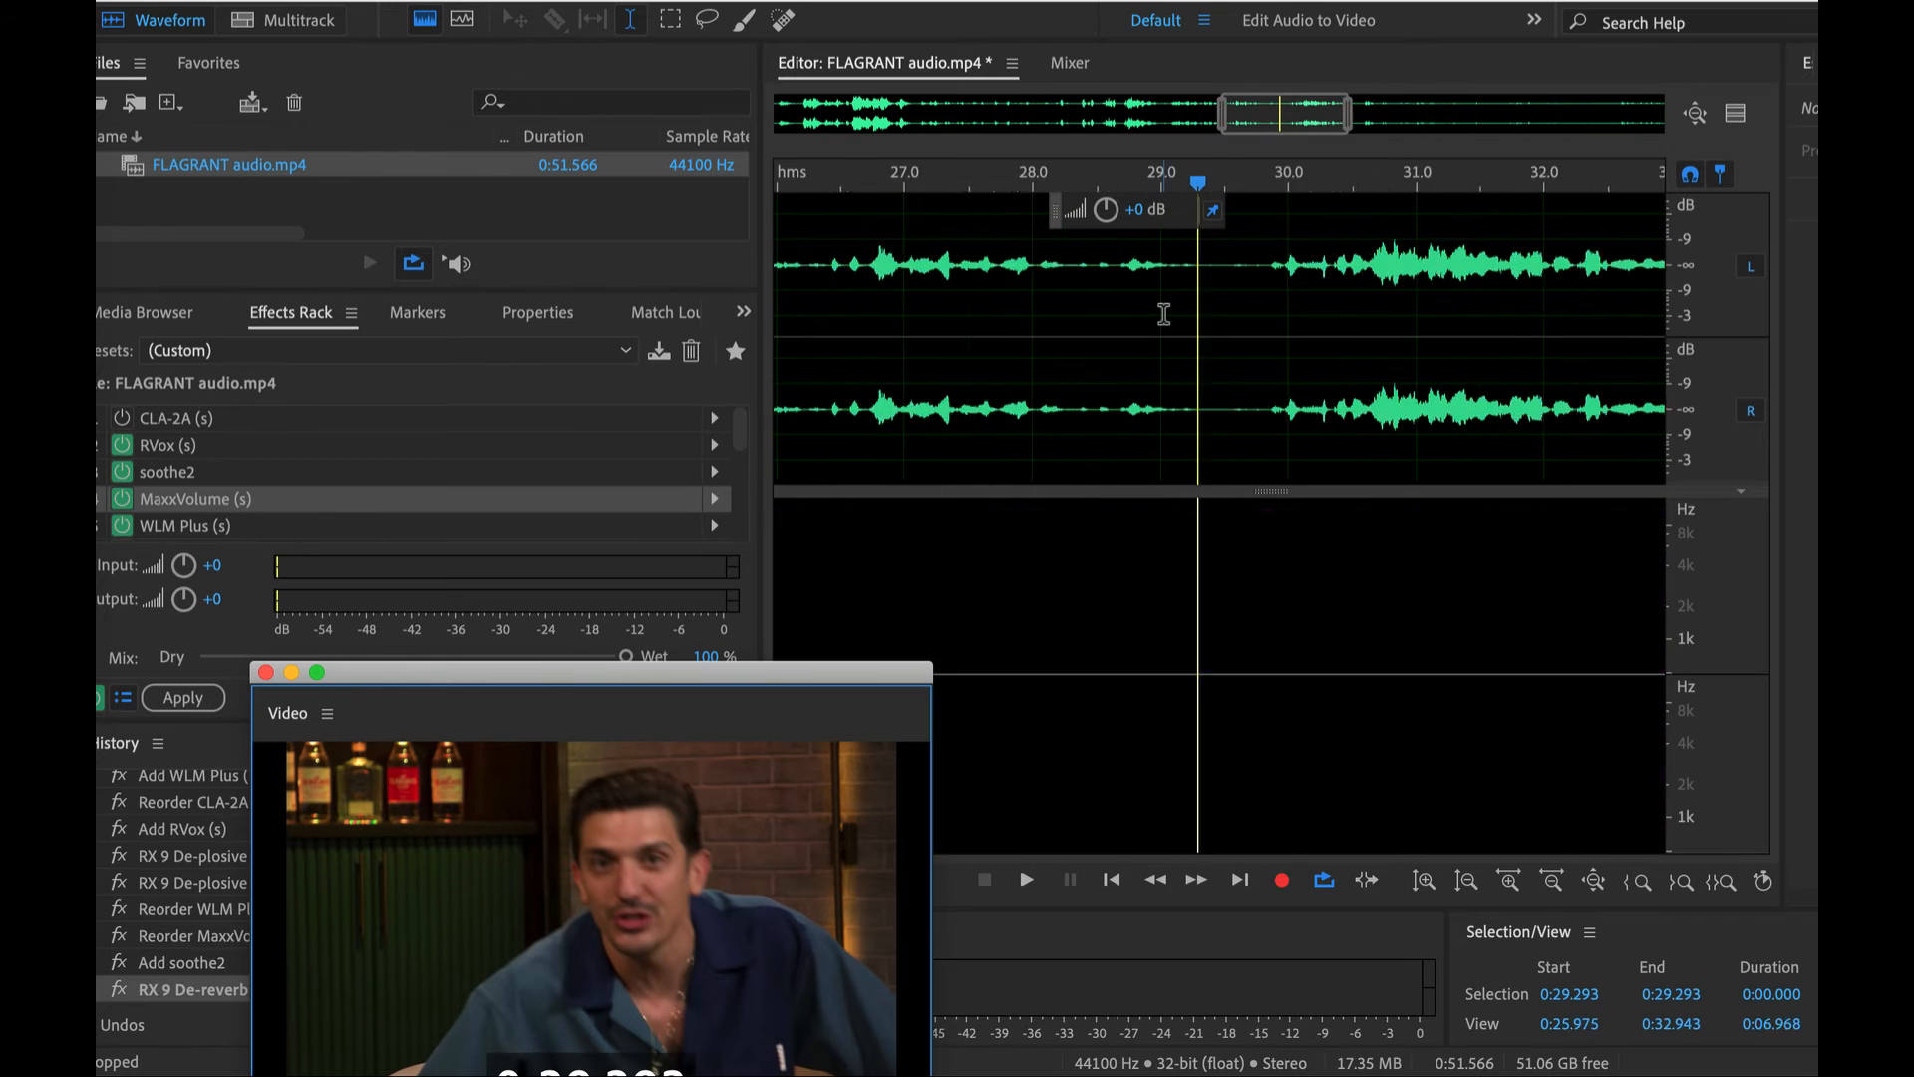
left_click(890, 255)
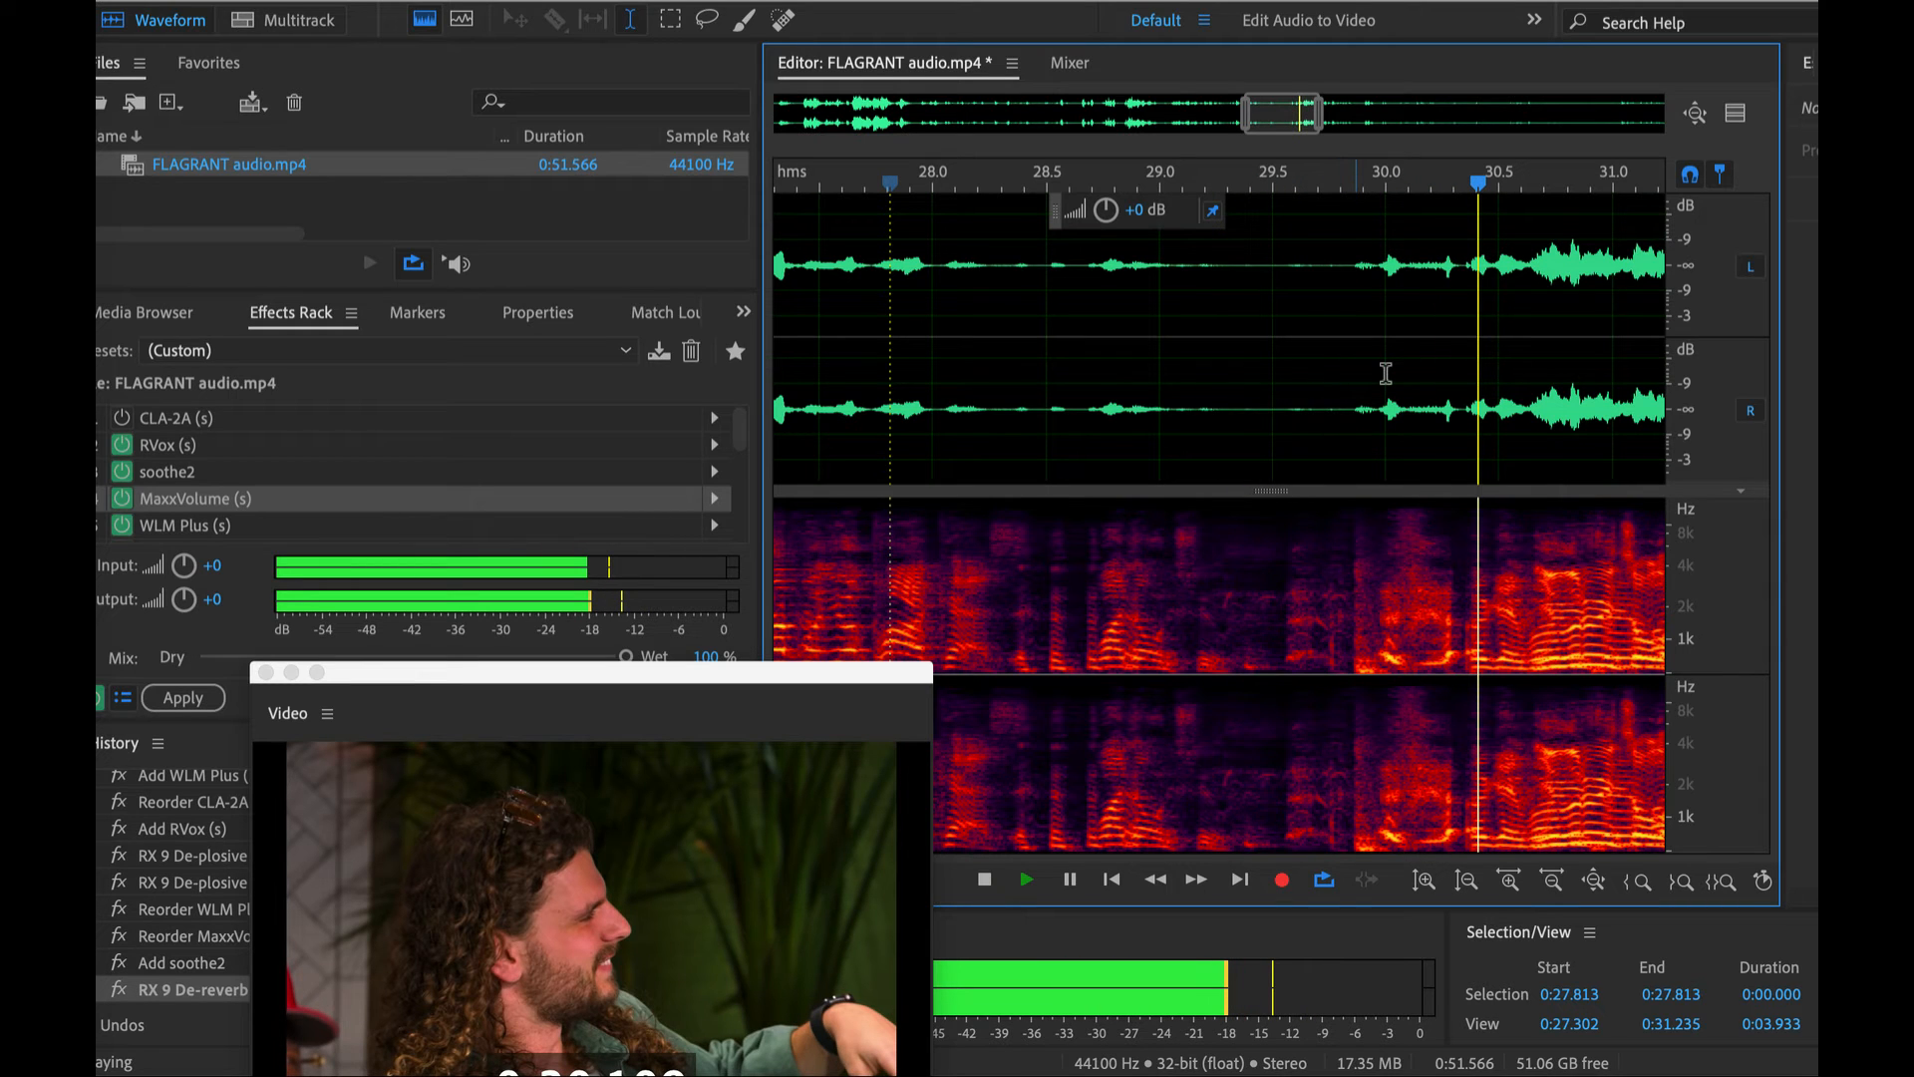
scroll(1326, 389, "up", 2)
left_click(1302, 390)
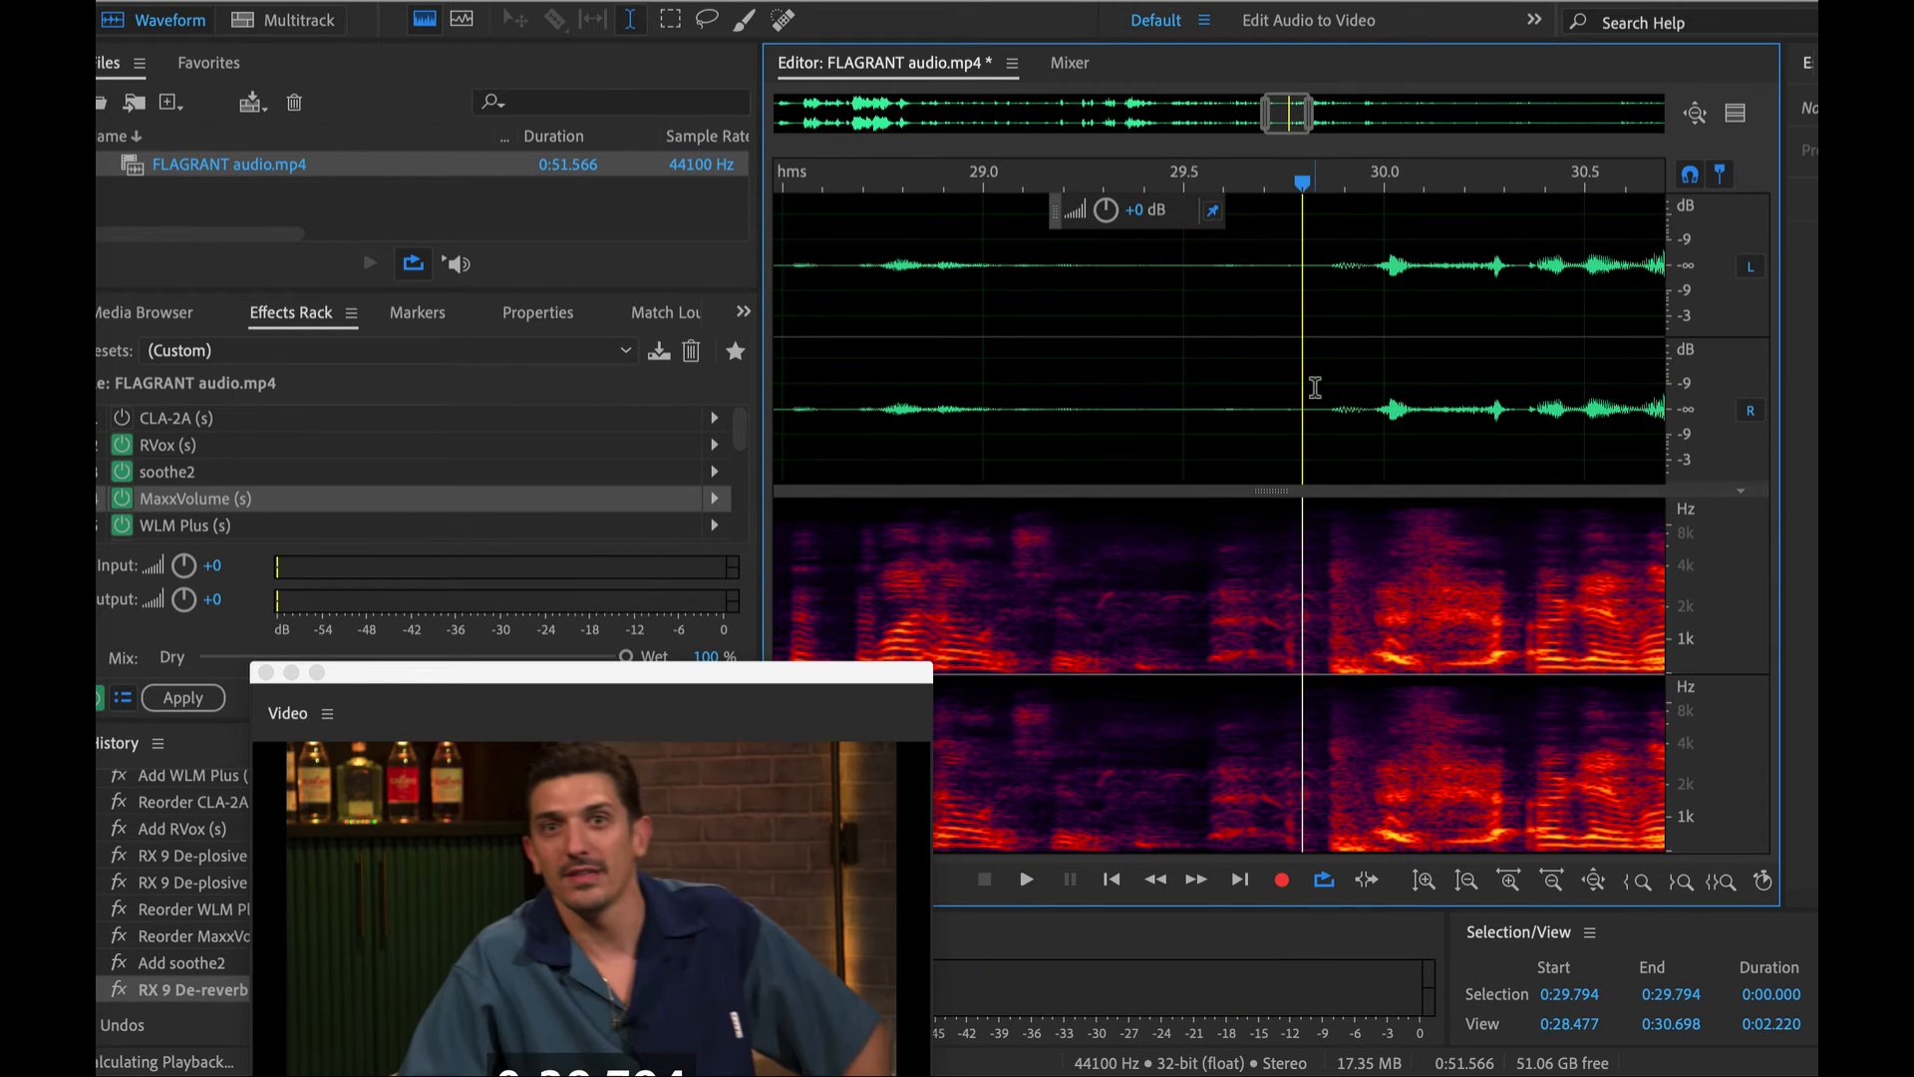
left_click_drag(866, 677, 824, 338)
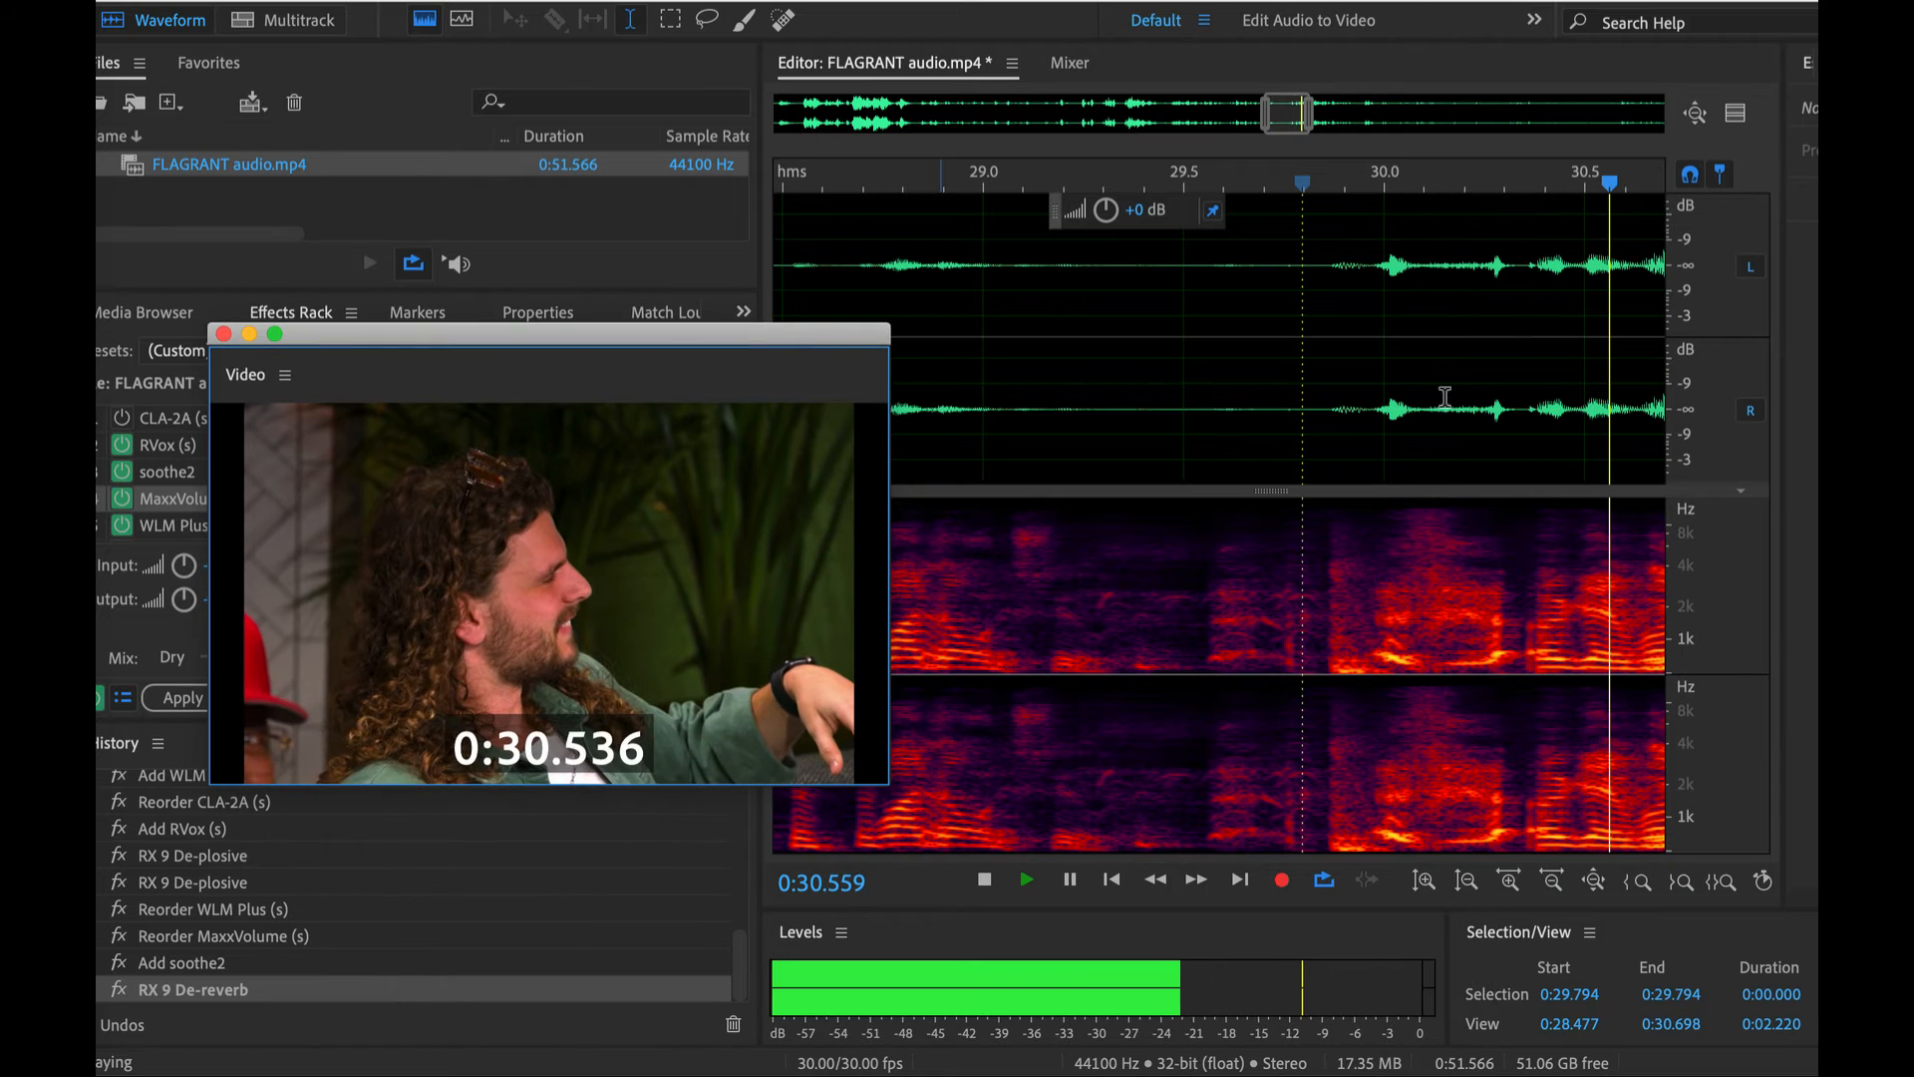
key("space")
left_click_drag(1327, 274, 1372, 273)
key("space")
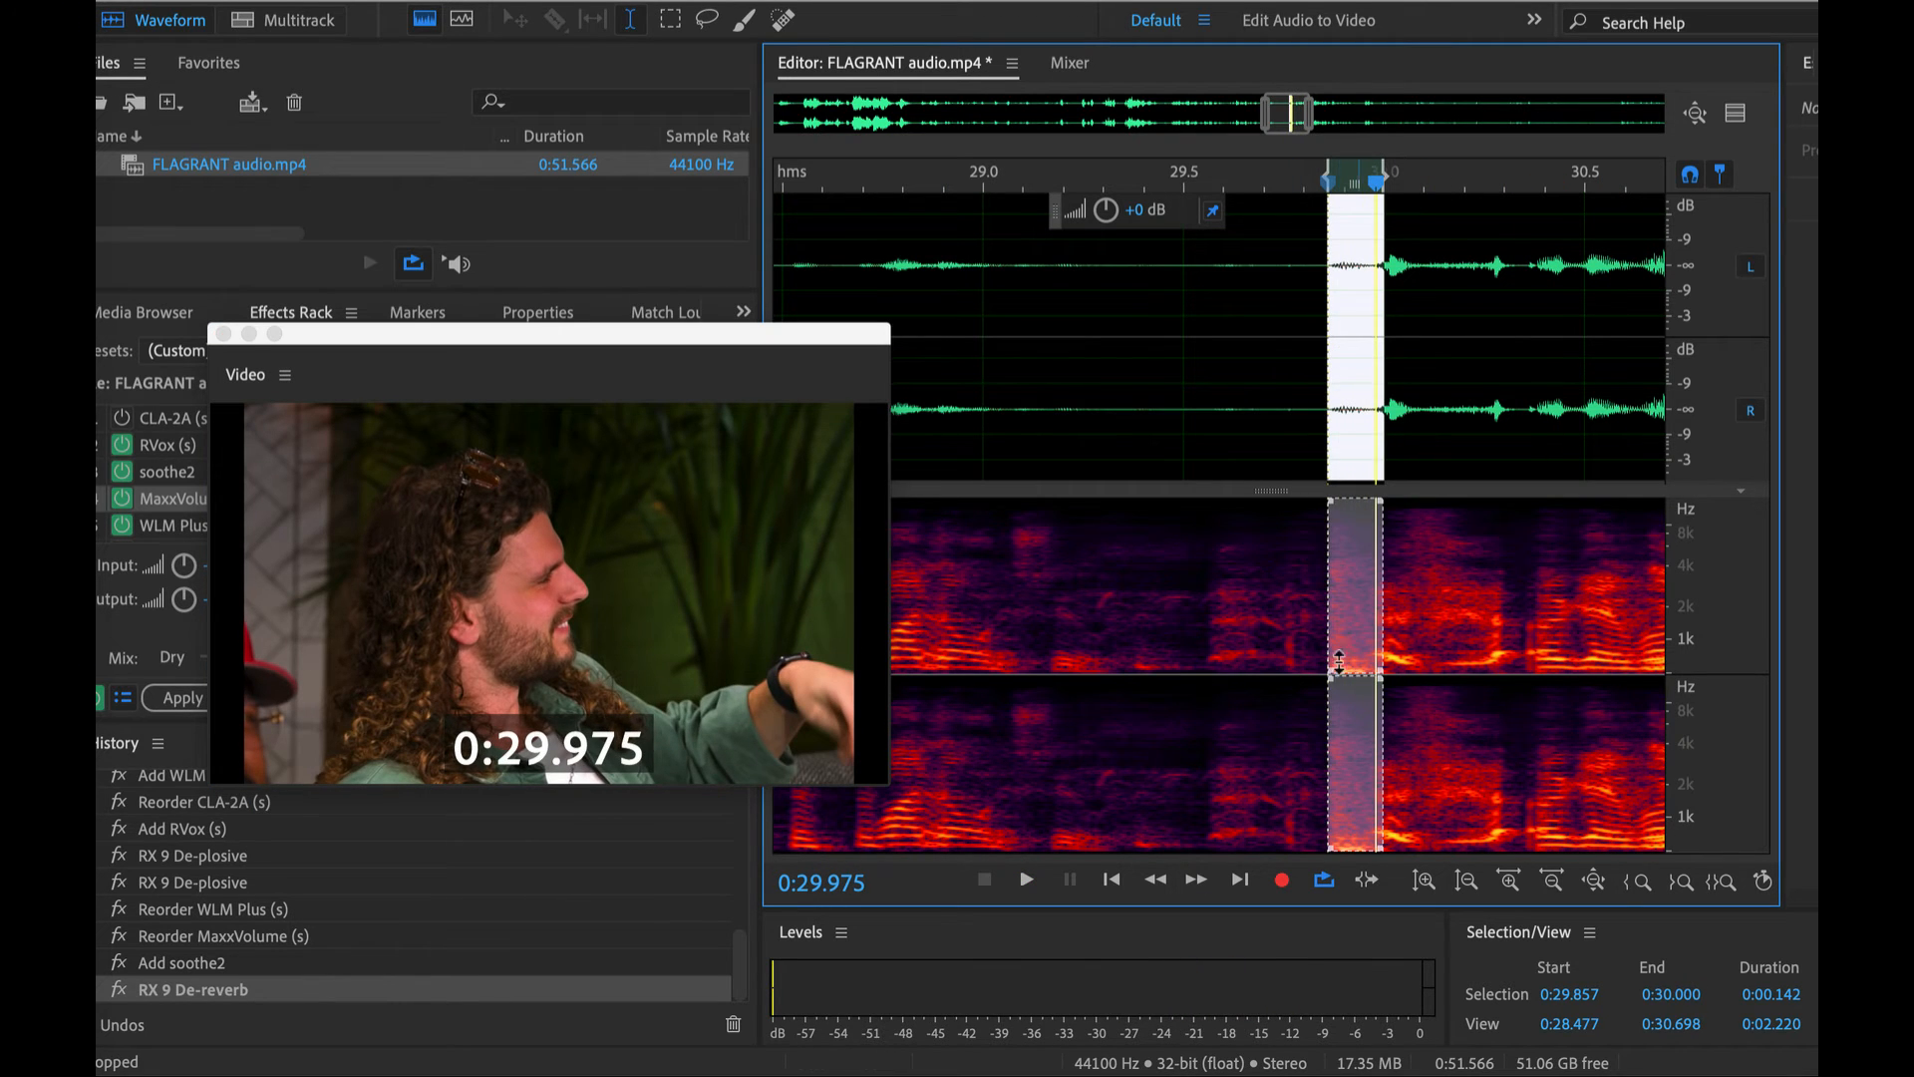
Activate the Spot Healing Brush, try a short stroke on the low-frequency thump just before 0:30, and undo it
left_click(1412, 363)
scroll(1411, 363, "up", 2)
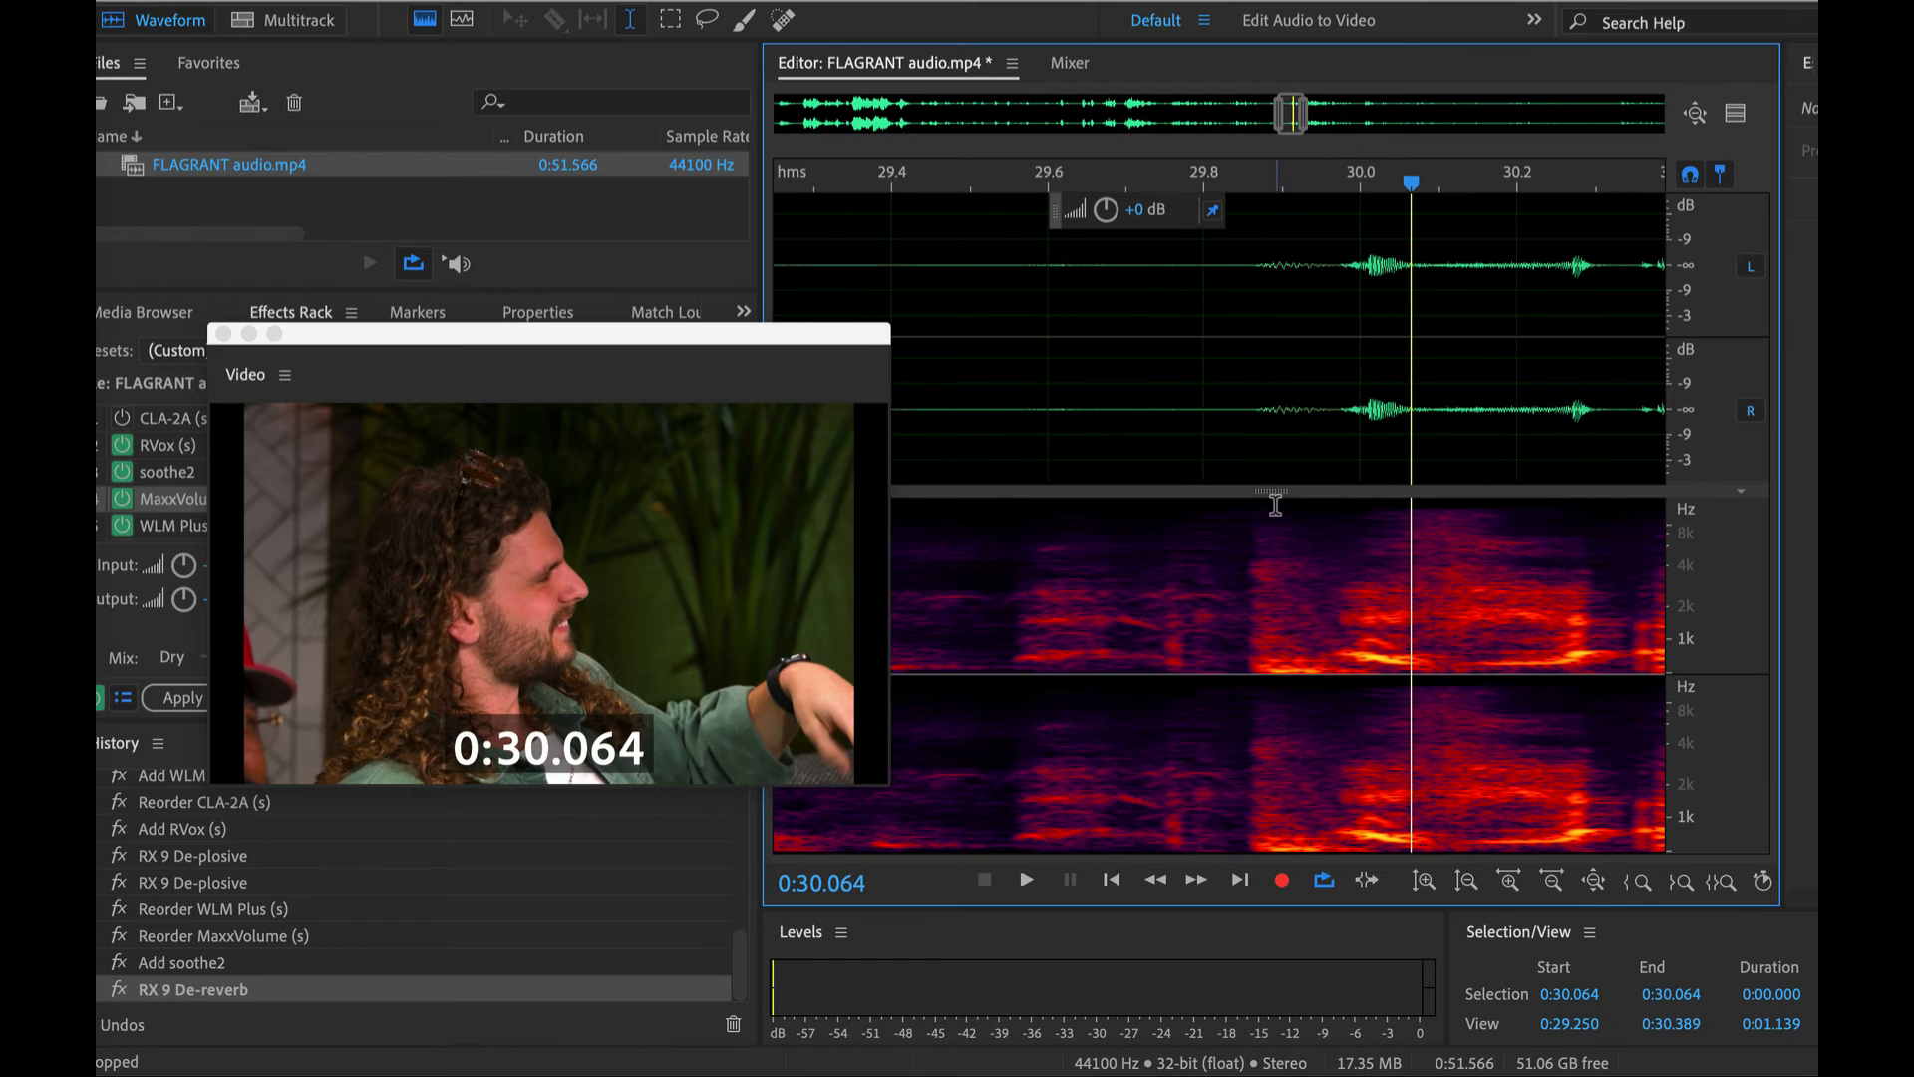
left_click(782, 19)
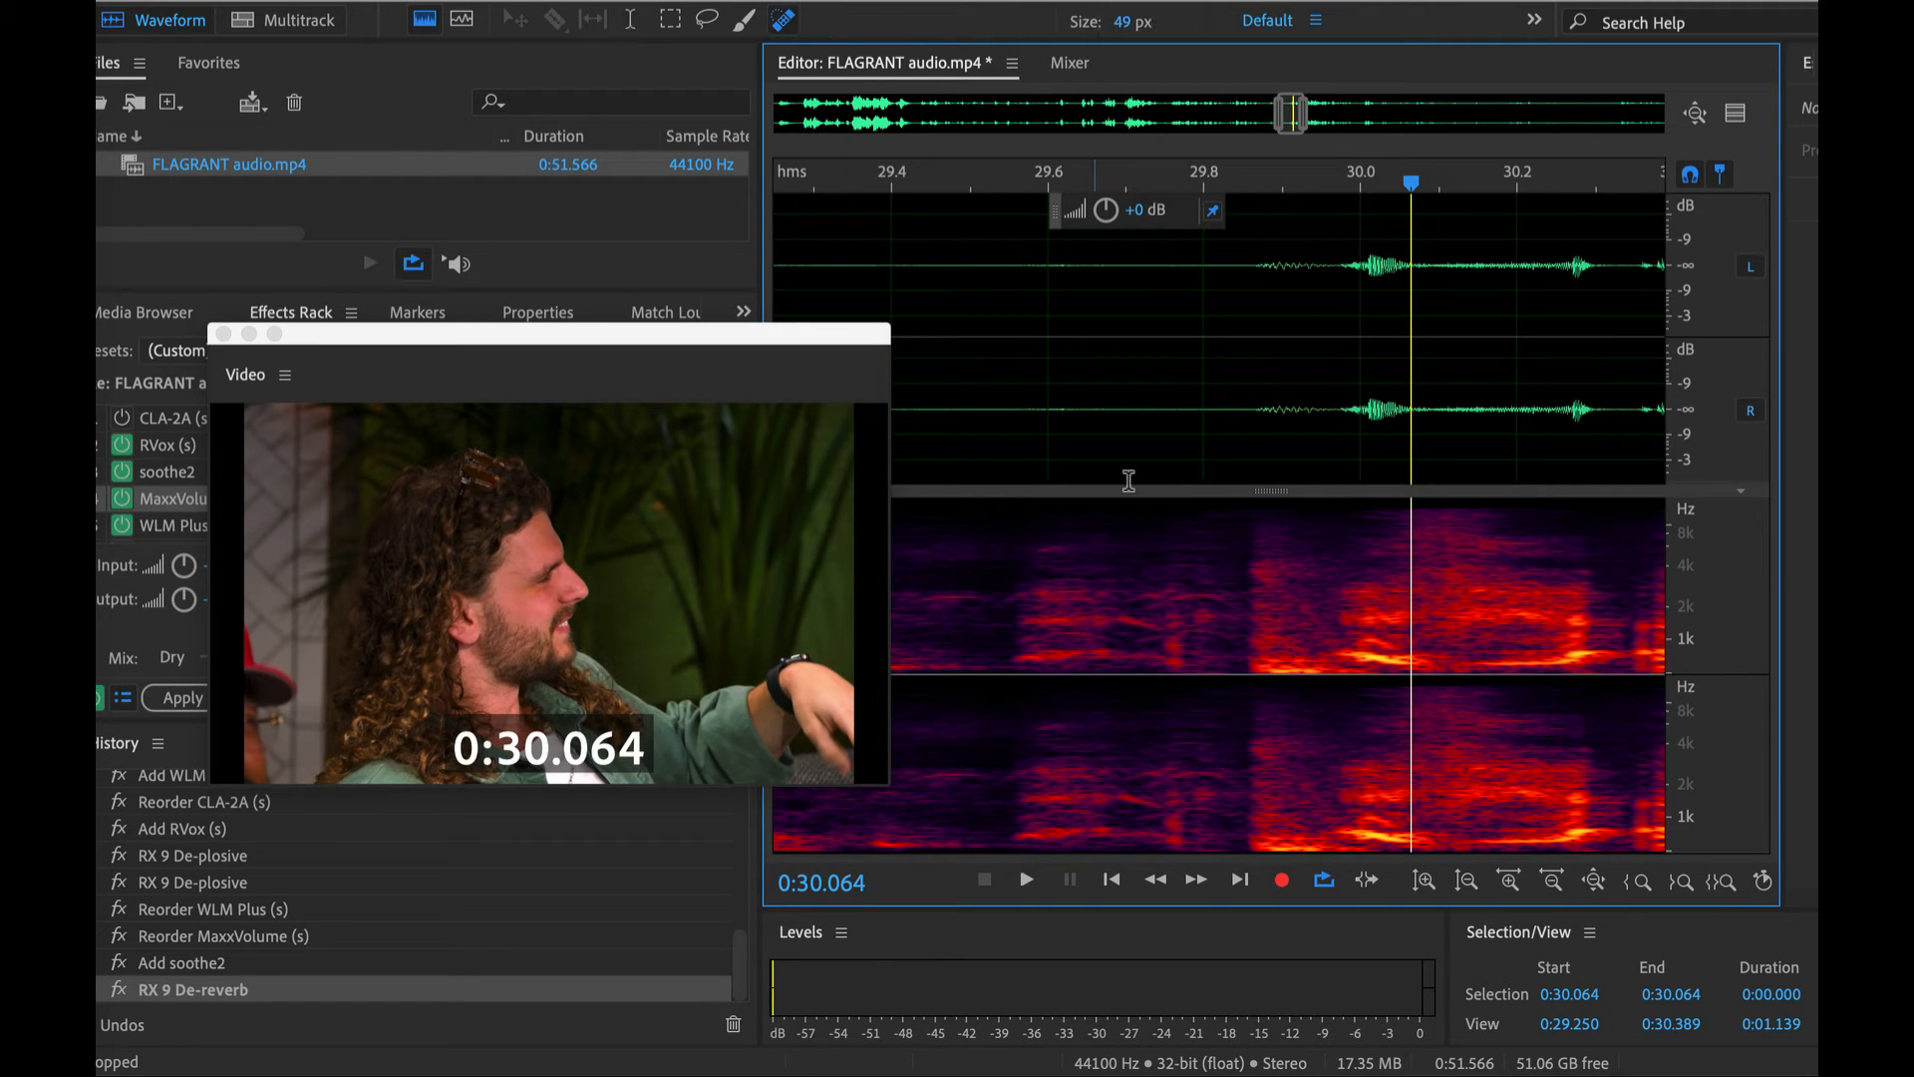
mouse_move(1319, 676)
left_mouse_down()
mouse_move(1261, 666)
mouse_move(1329, 674)
left_mouse_up()
key("super+z")
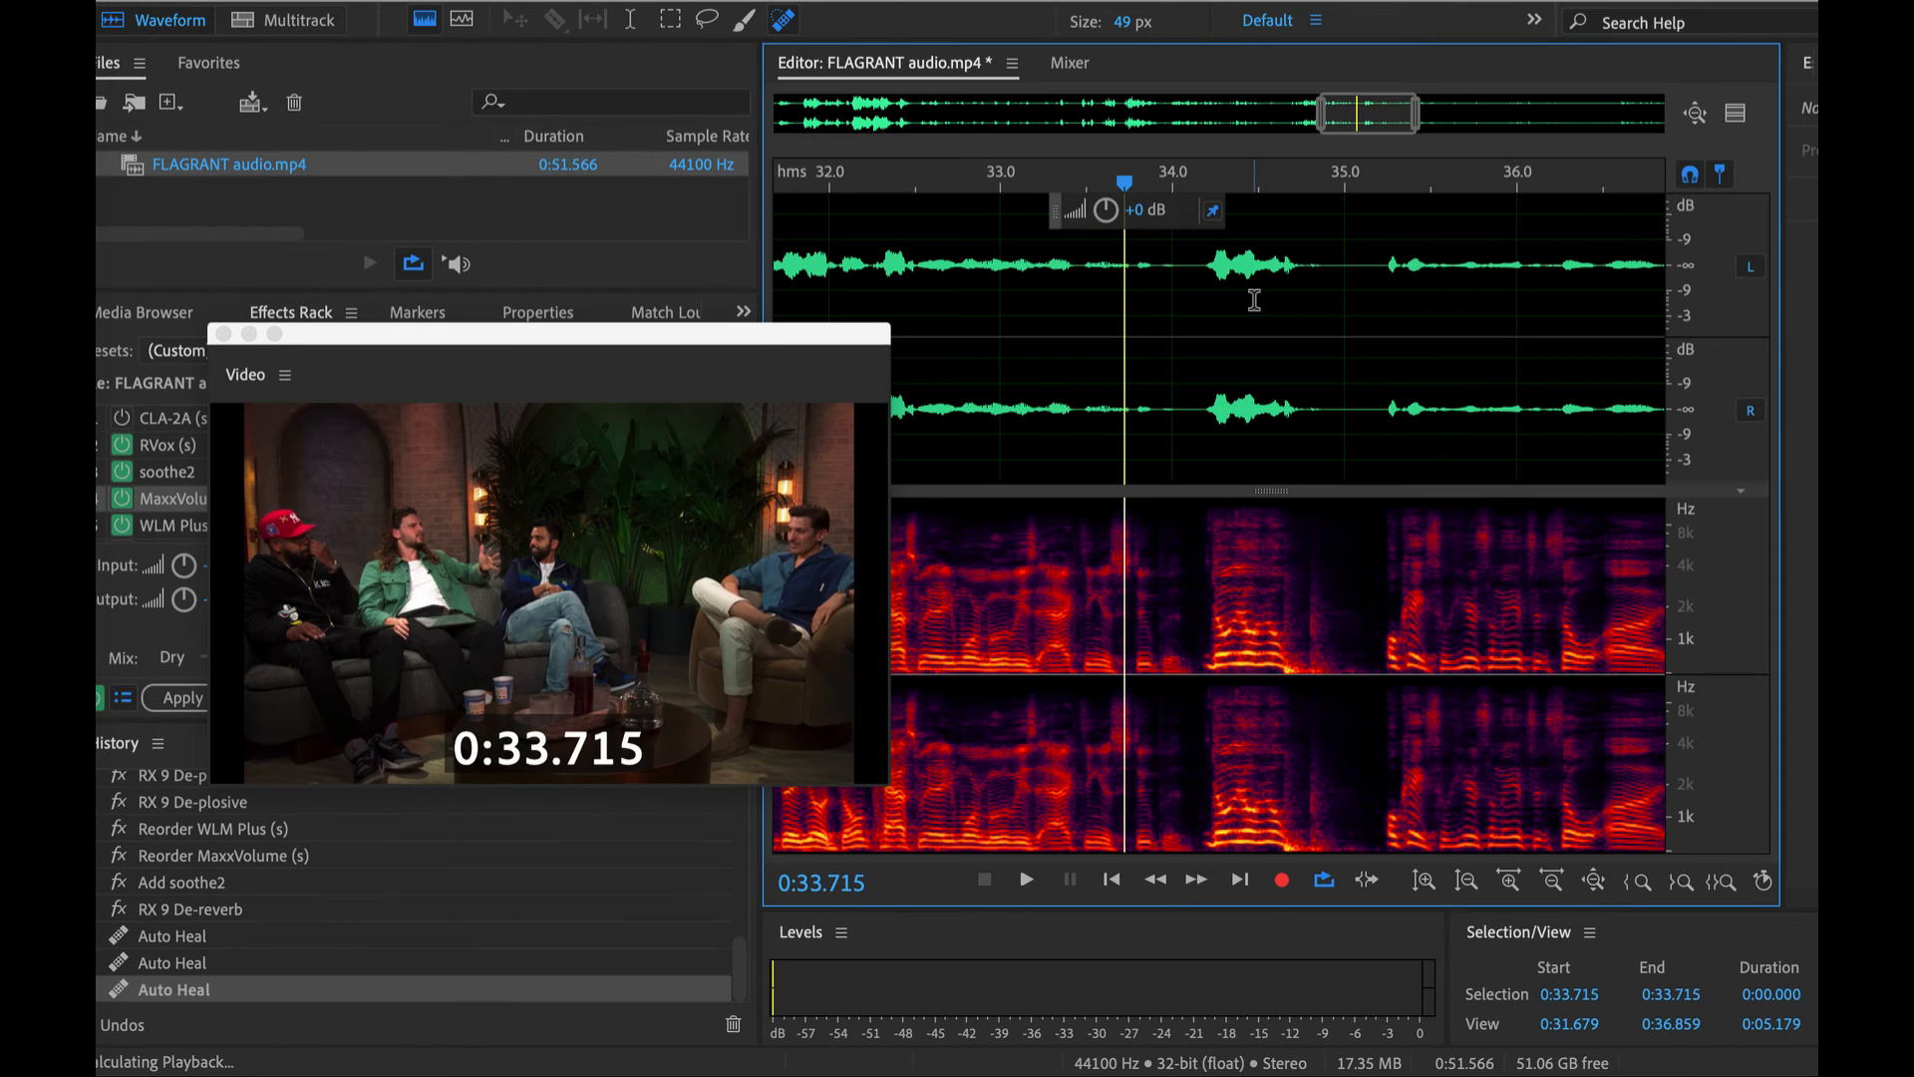
Audition the dialogue from 0:33.715 and heal the low-frequency rumble between about 0:34.6 and 0:34.9 with the Spot Healing Brush
key("space")
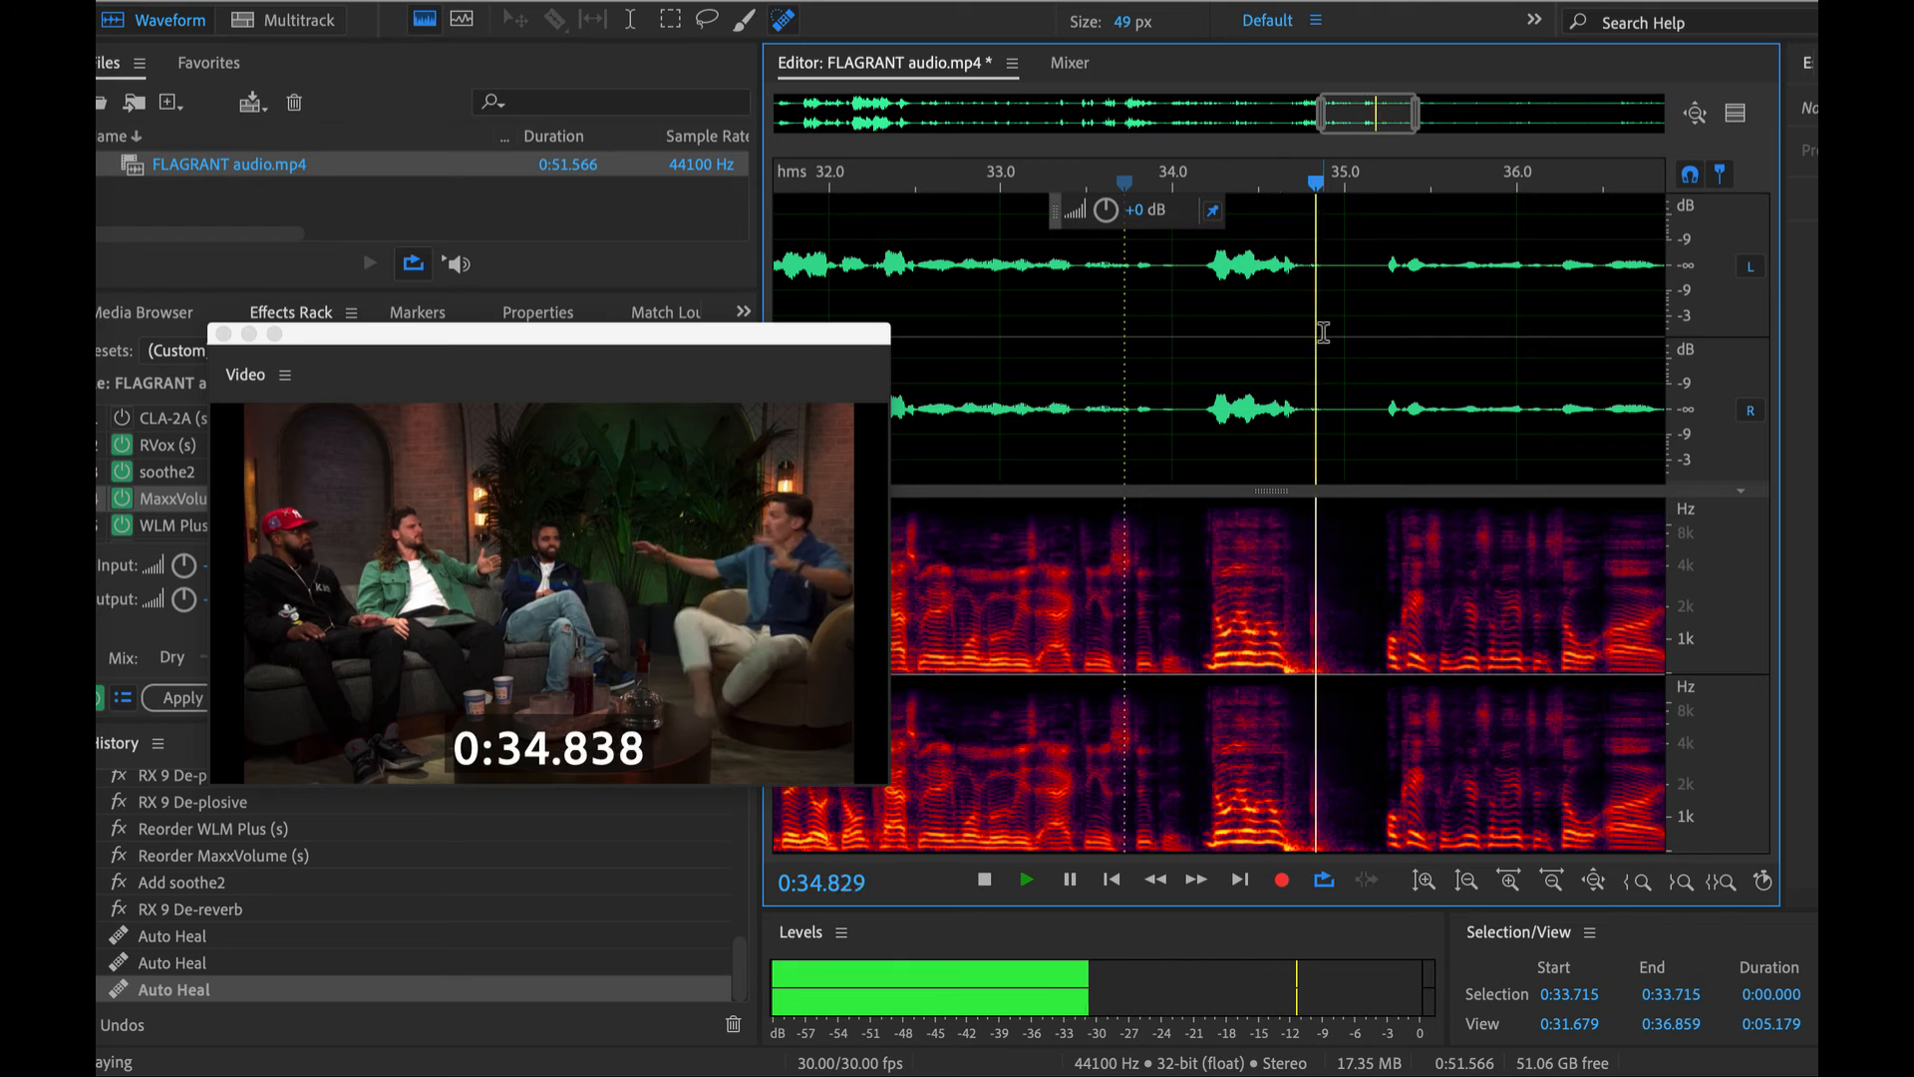
key("space")
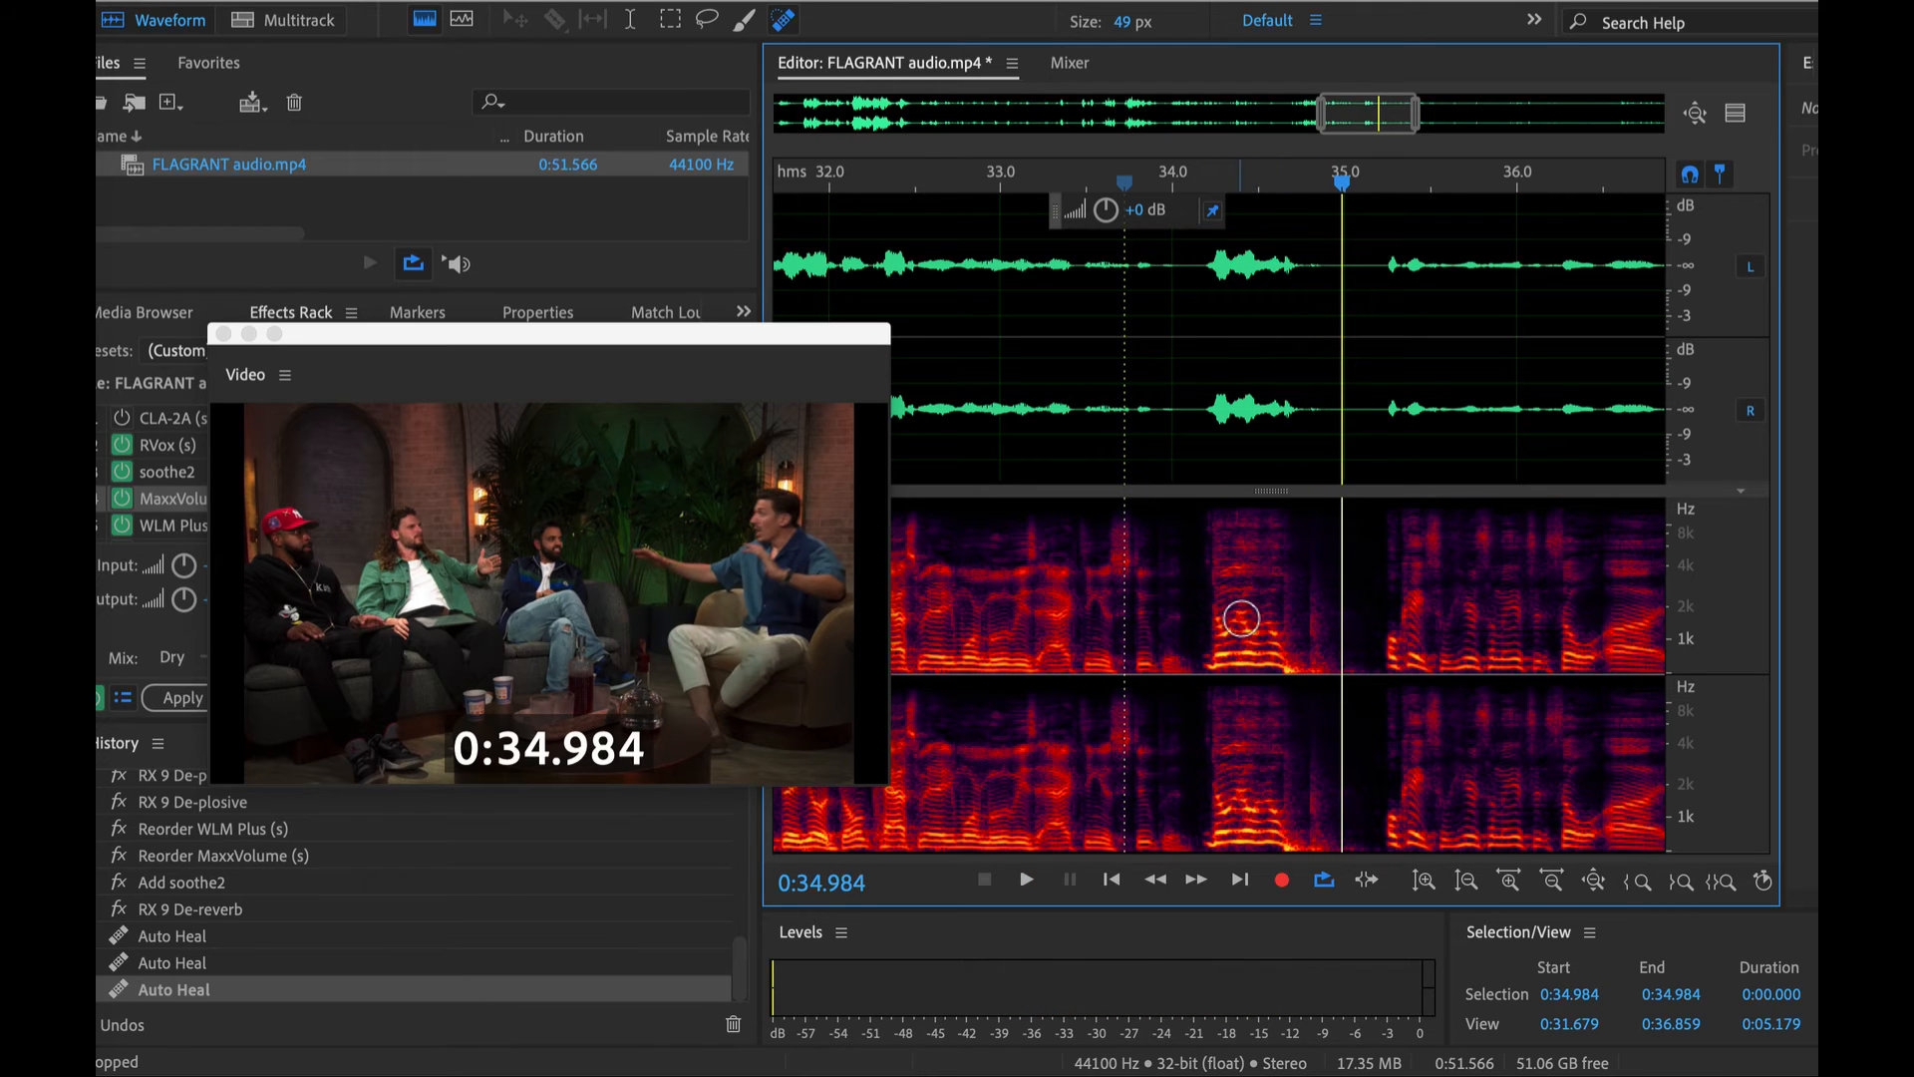
scroll(1247, 625, "up", 3)
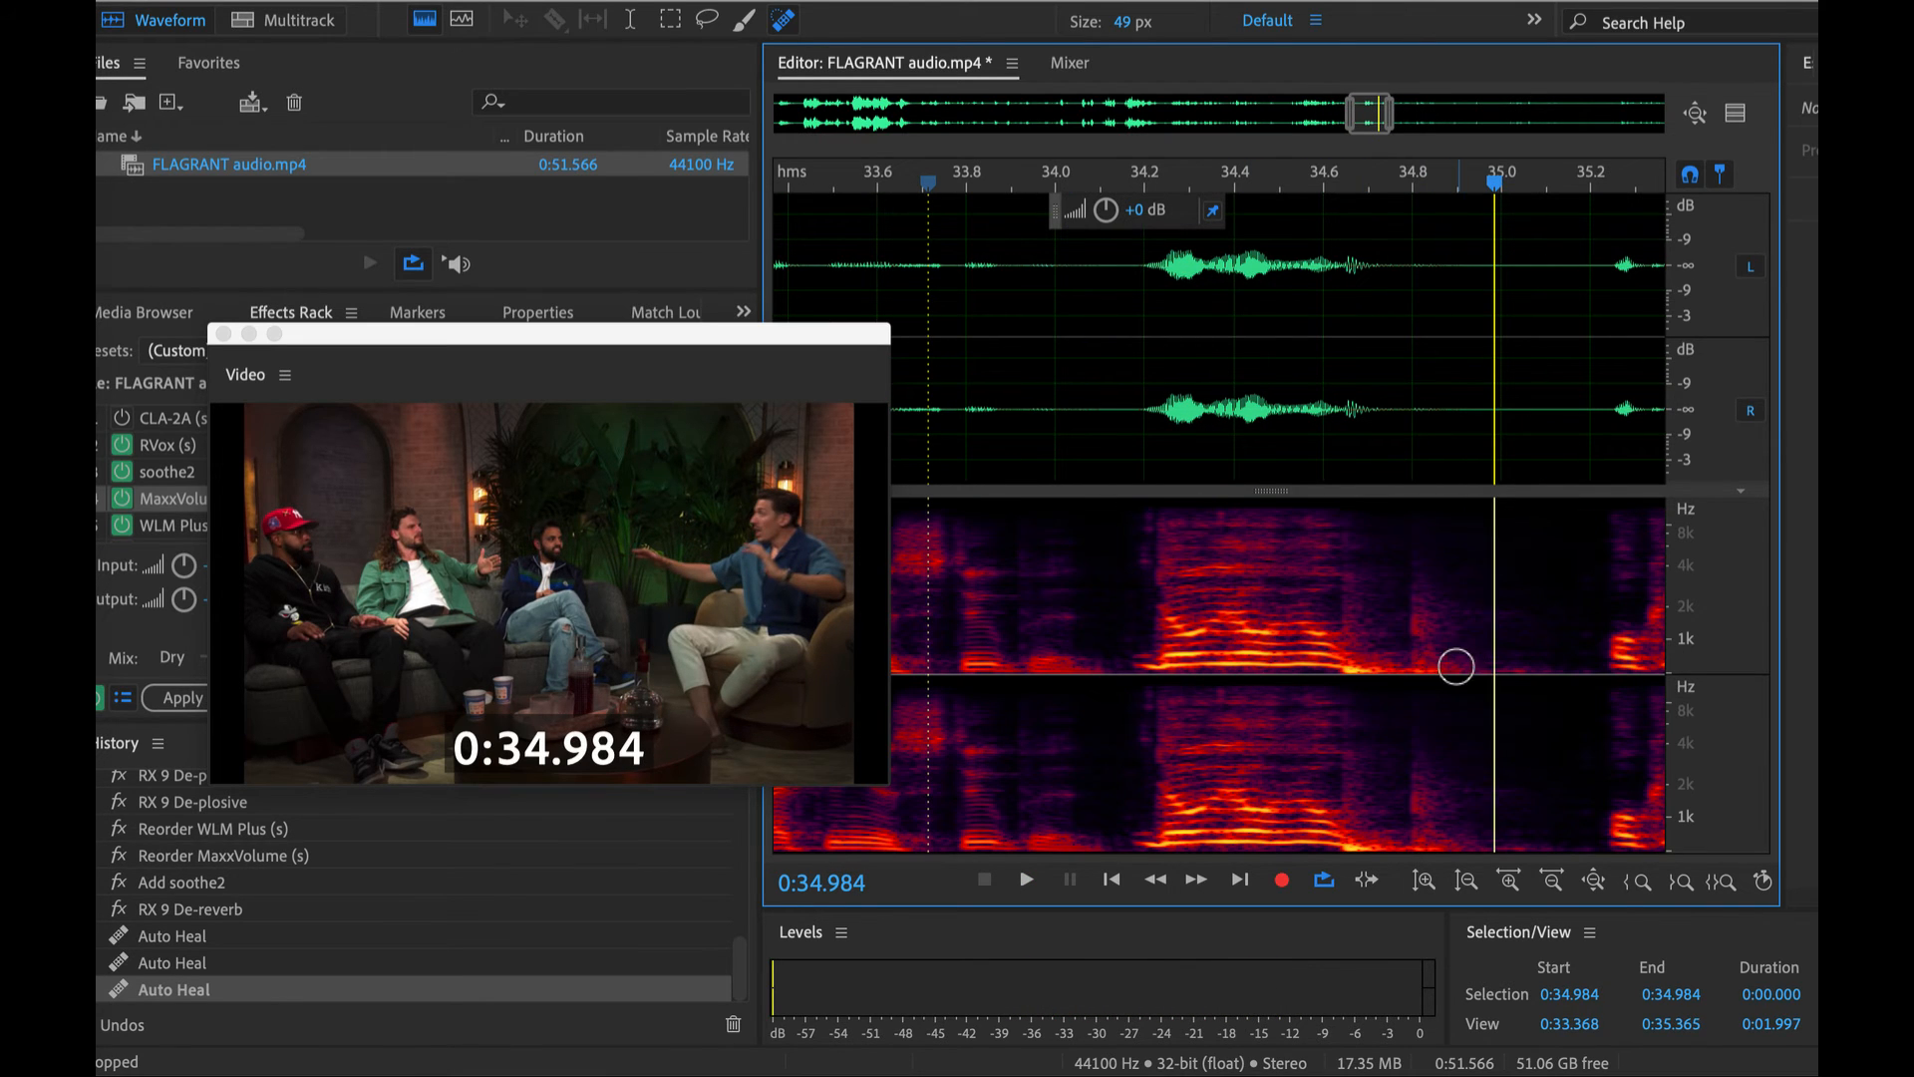
left_click_drag(1451, 669, 1324, 668)
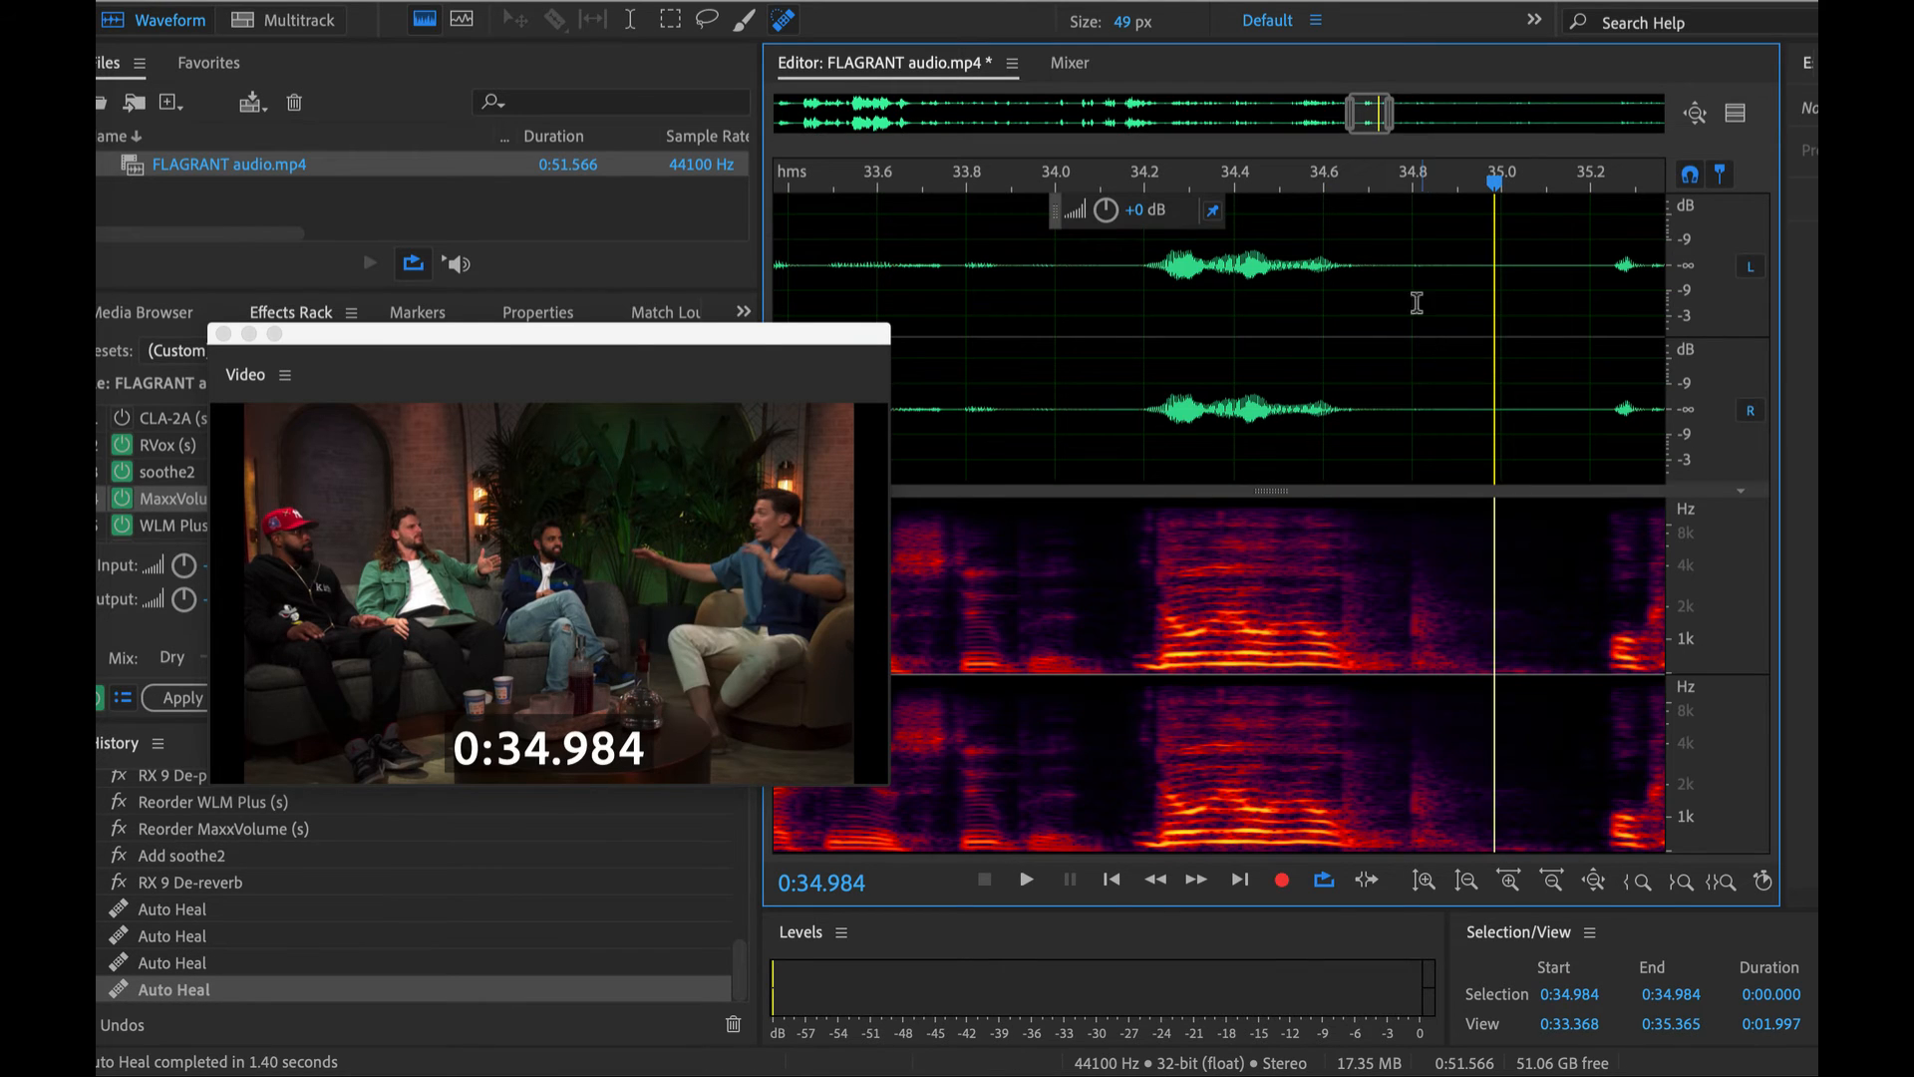
Run the De Thump favorite on the 0:34.600–0:34.843 range and replay the passage from 0:33.850
left_click_drag(1432, 300, 1311, 299)
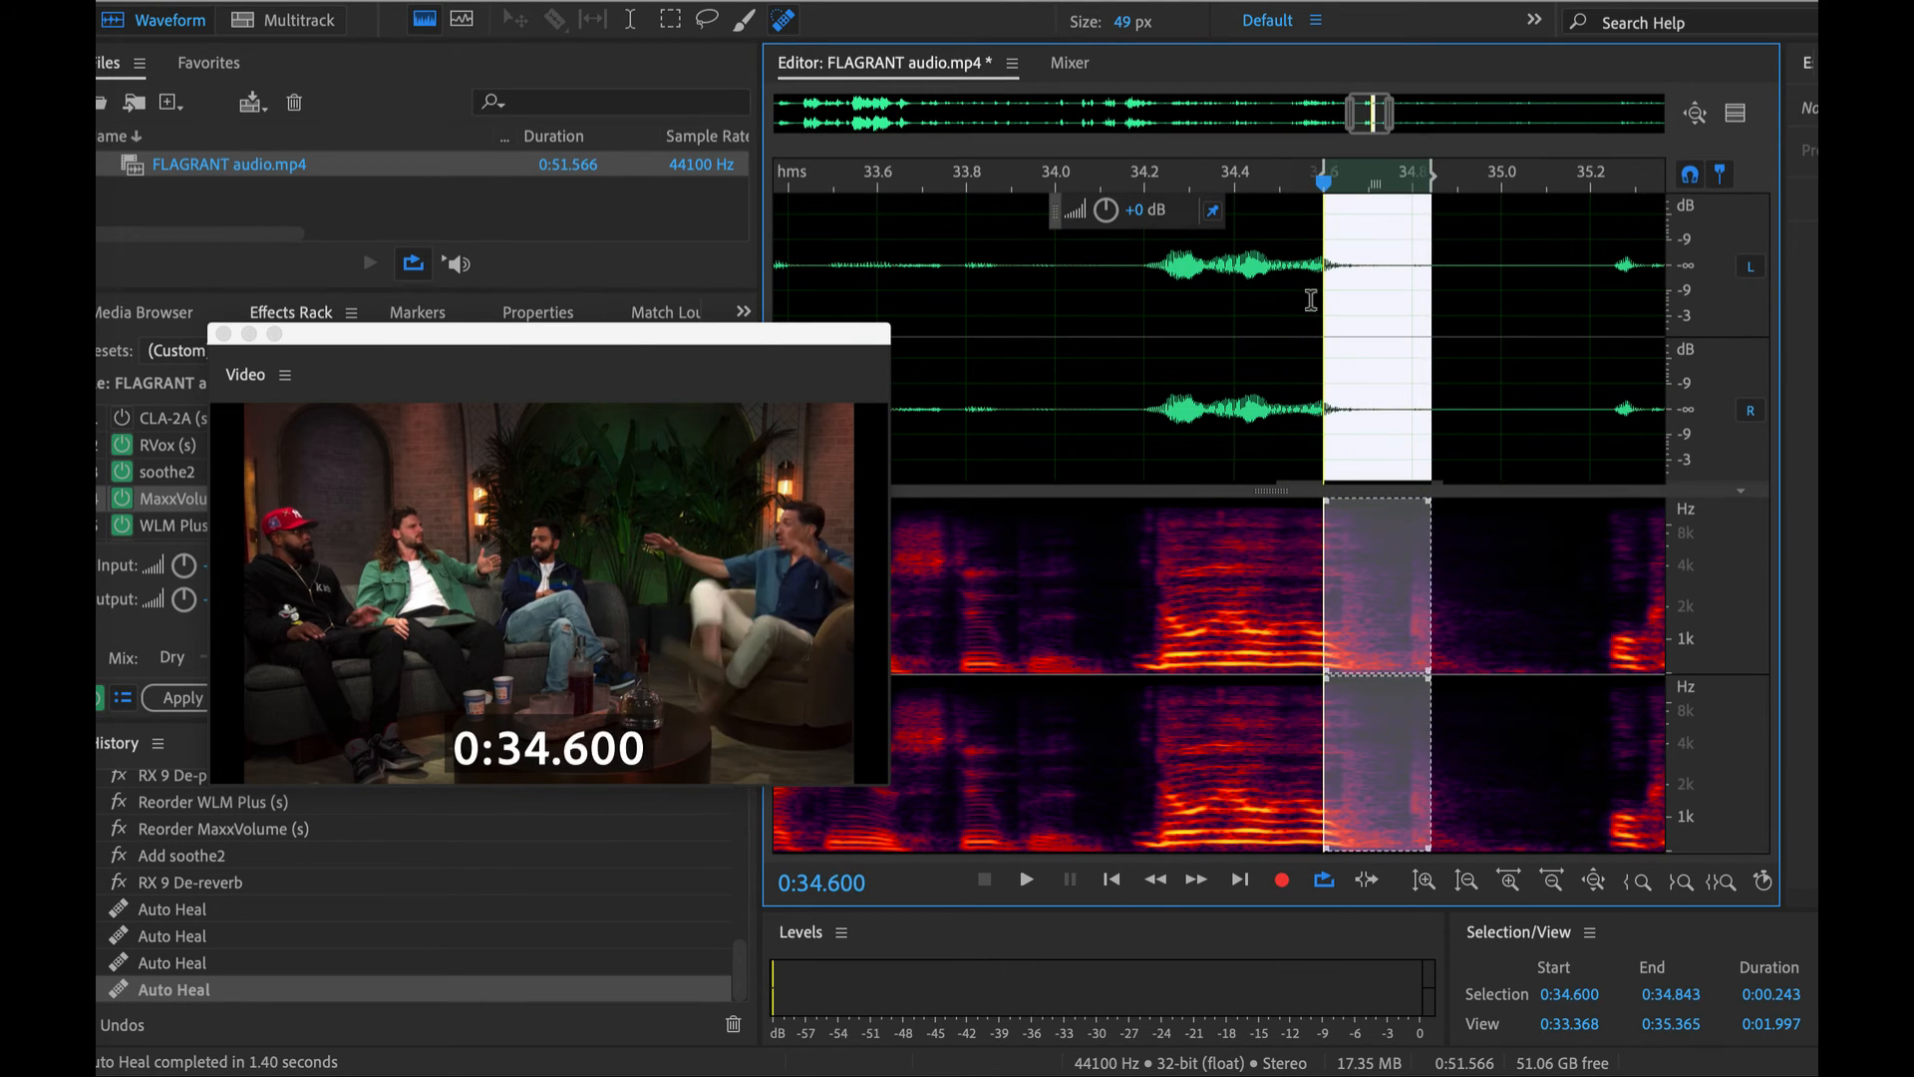
left_click(724, 1)
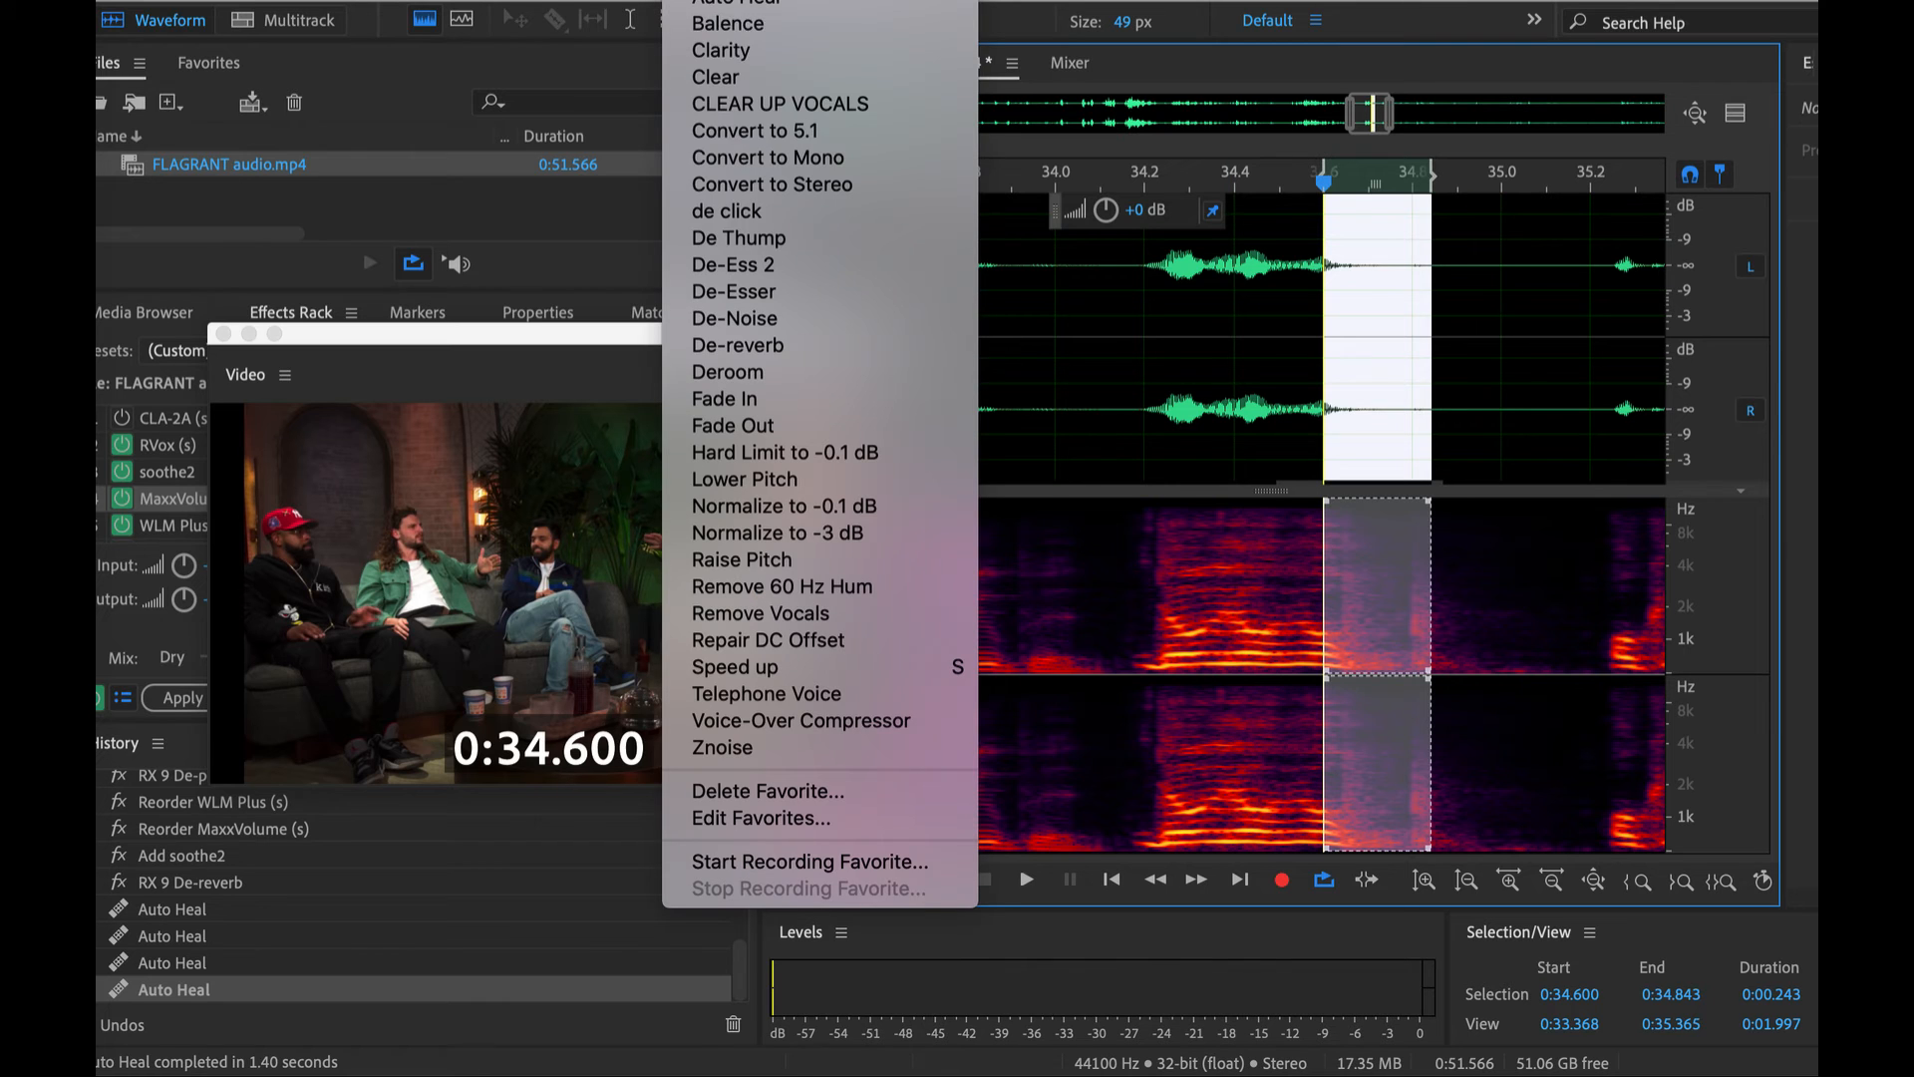
left_click(768, 240)
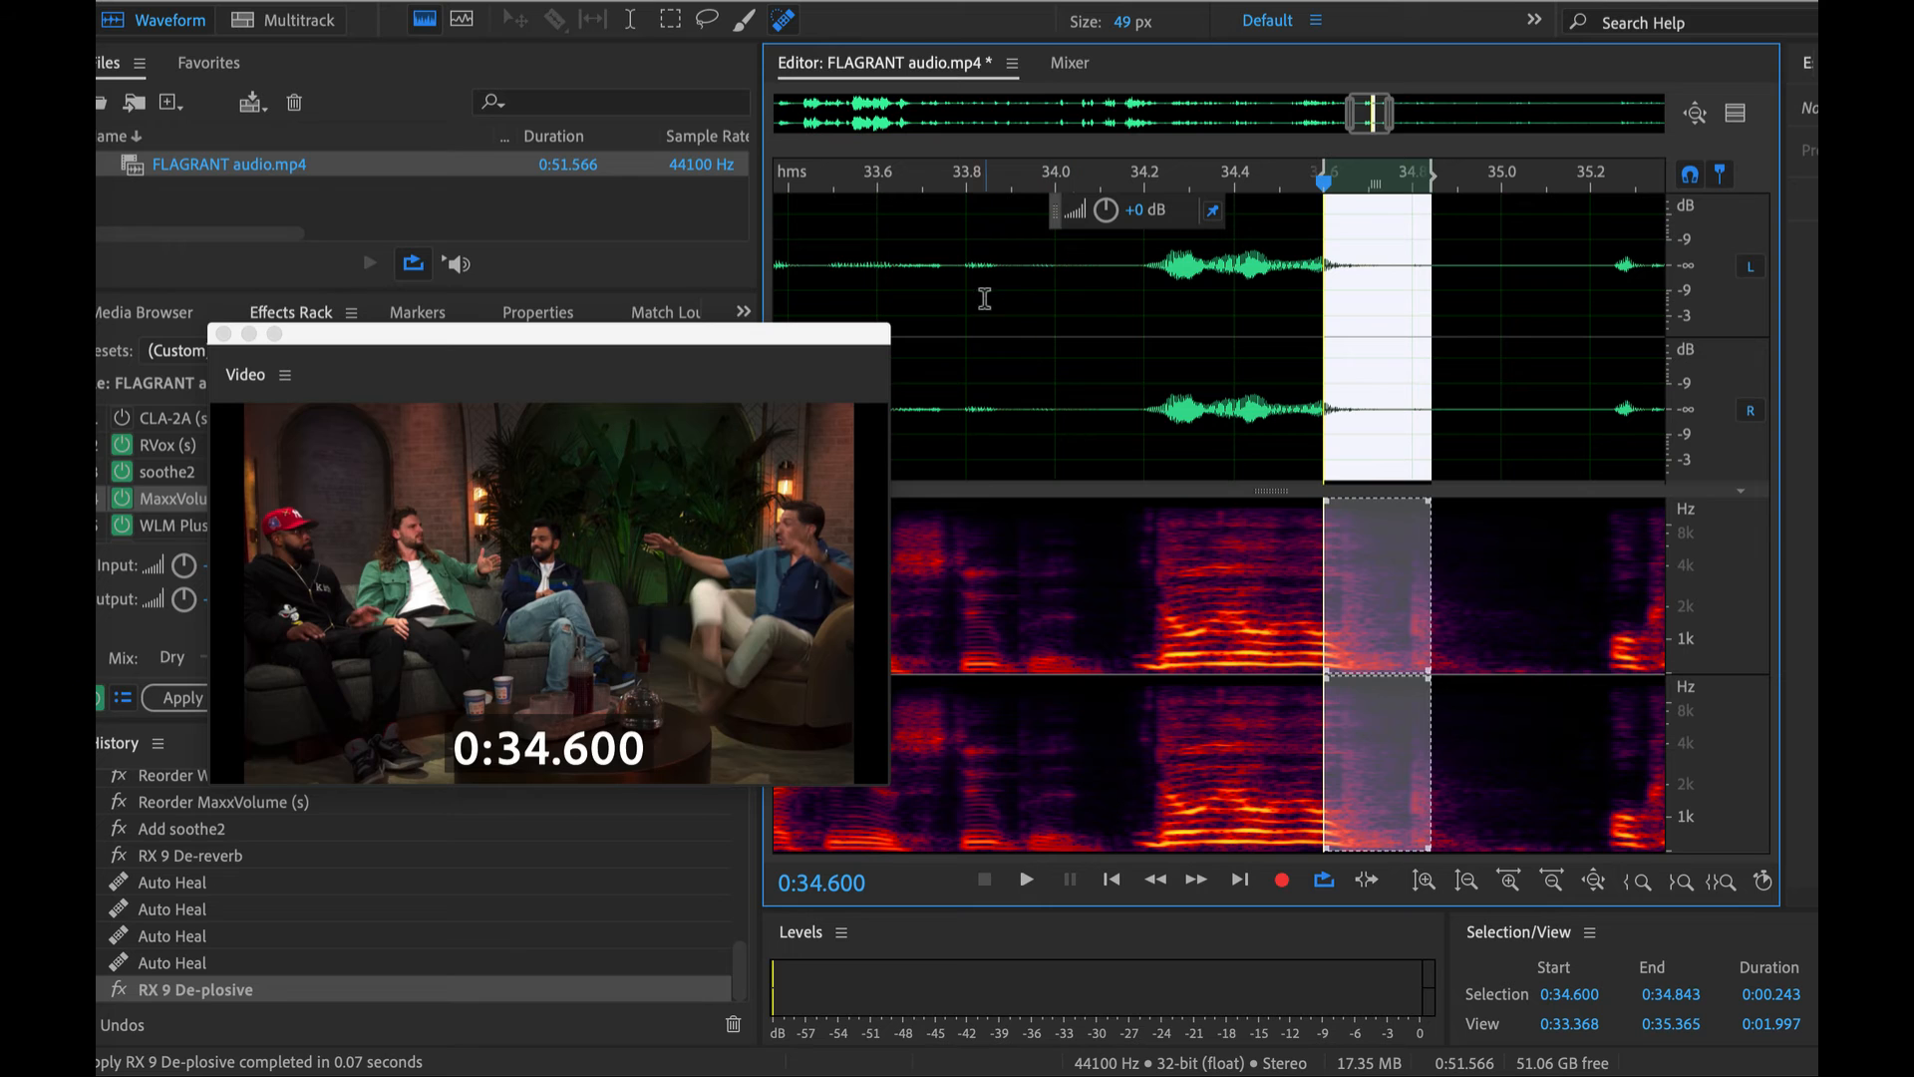
left_click(989, 279)
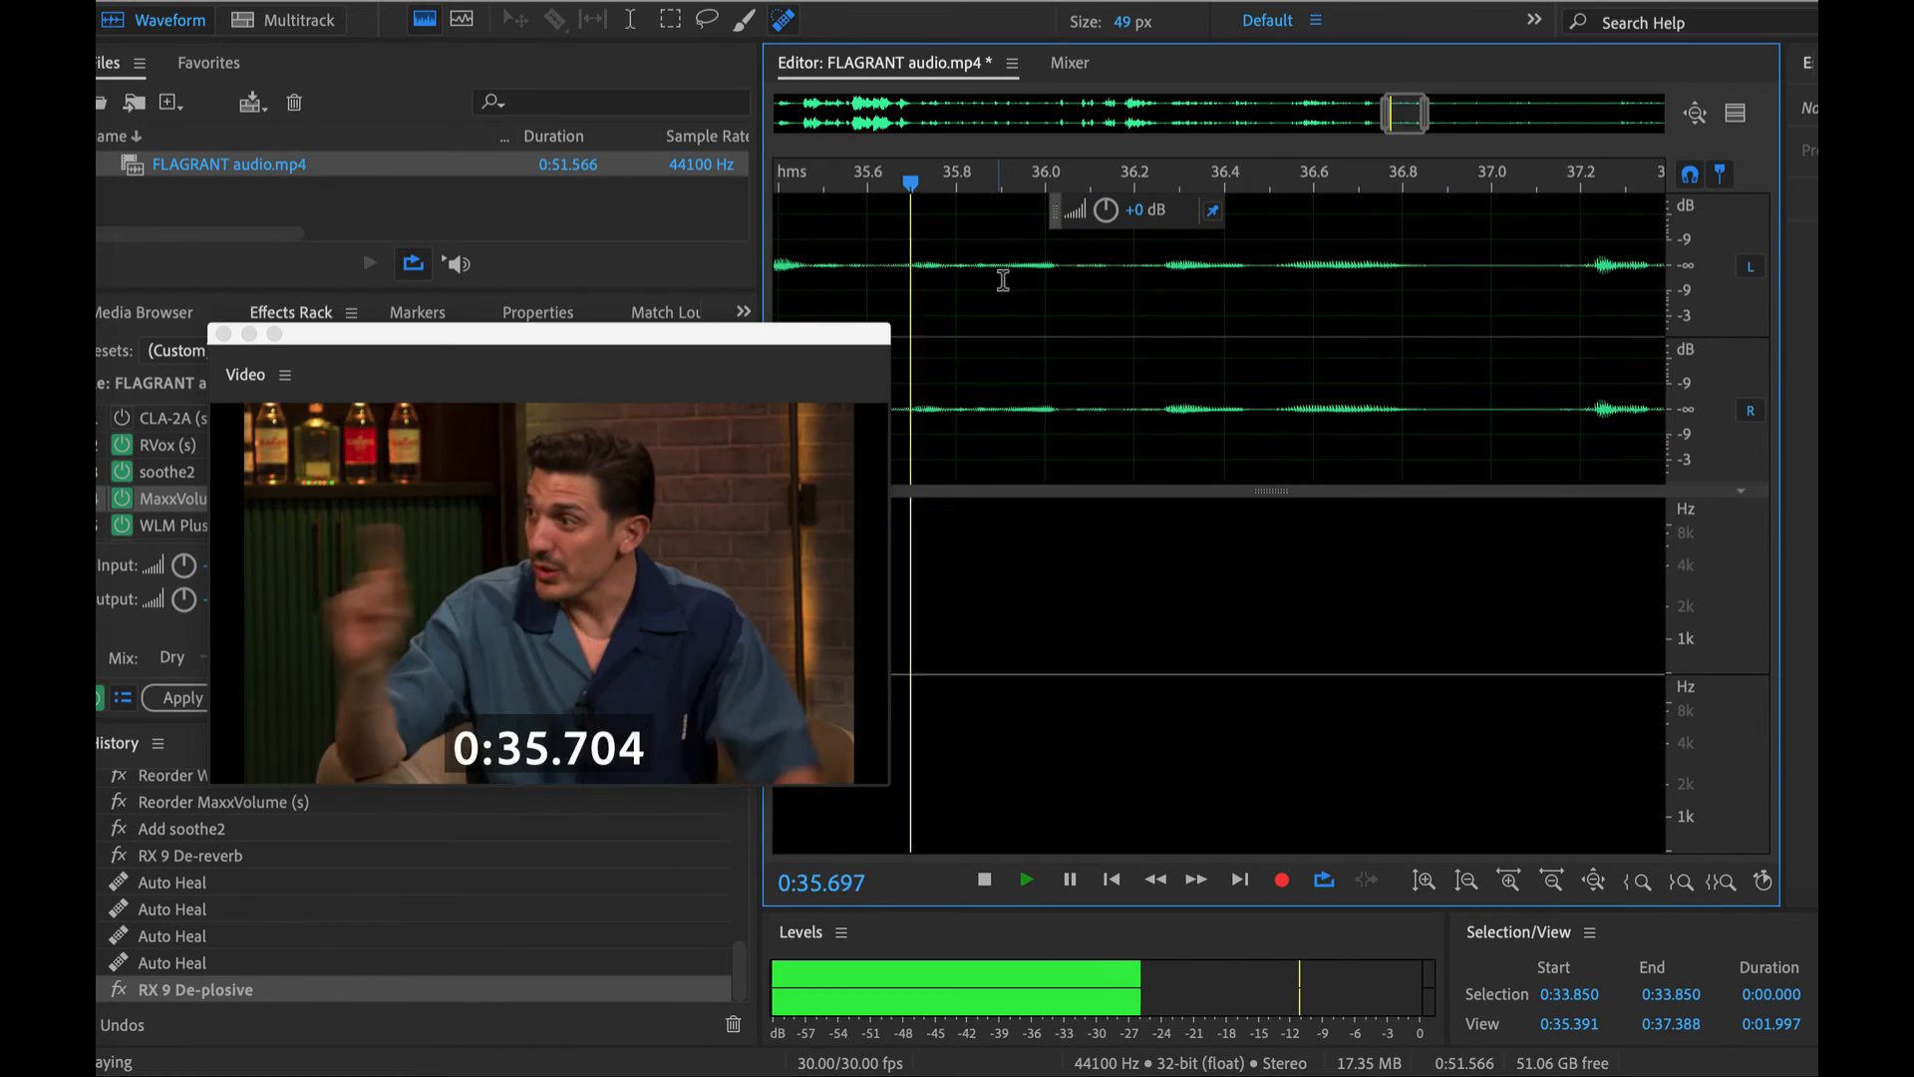
key("space")
Audition the dialogue up to 0:37.865 and heal the vertical click at about 0:37.5 in the upper frequencies of the spectrogram
scroll(1004, 319, "down", 3)
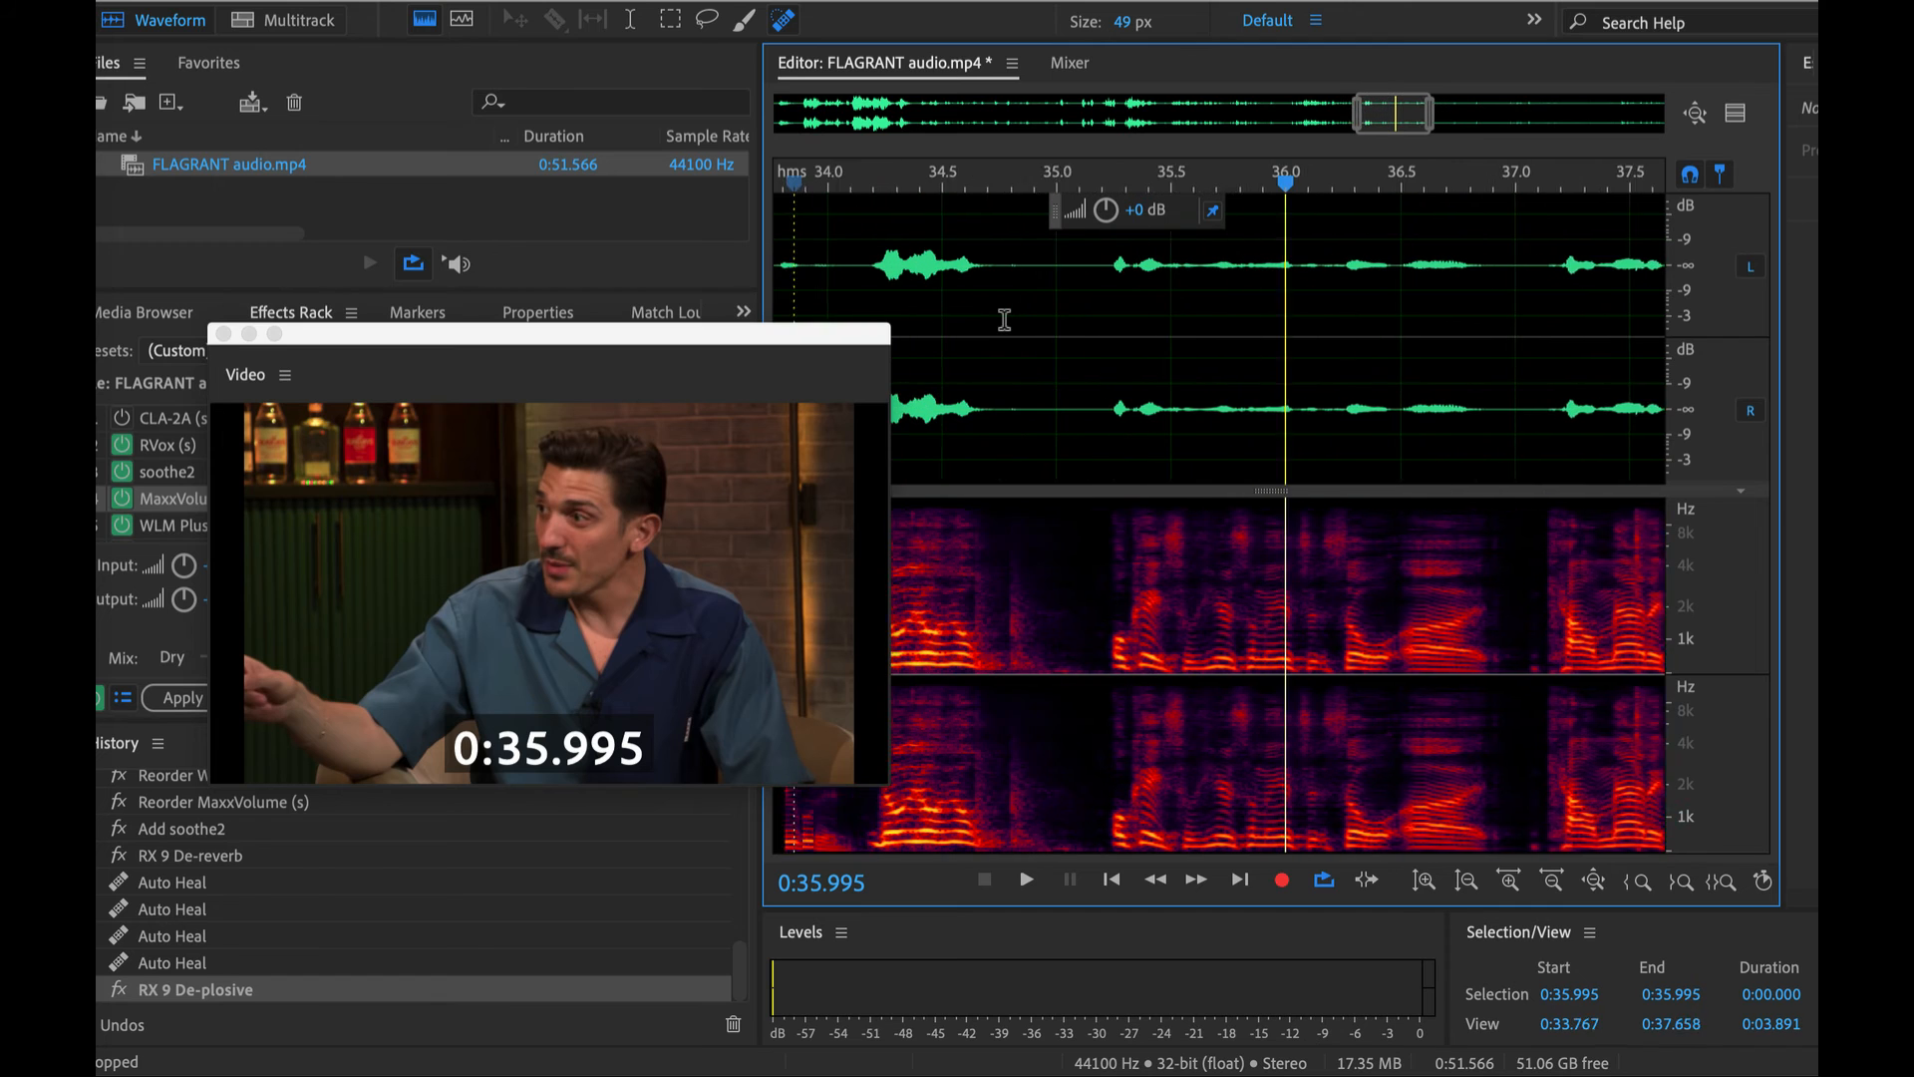
left_click(948, 261)
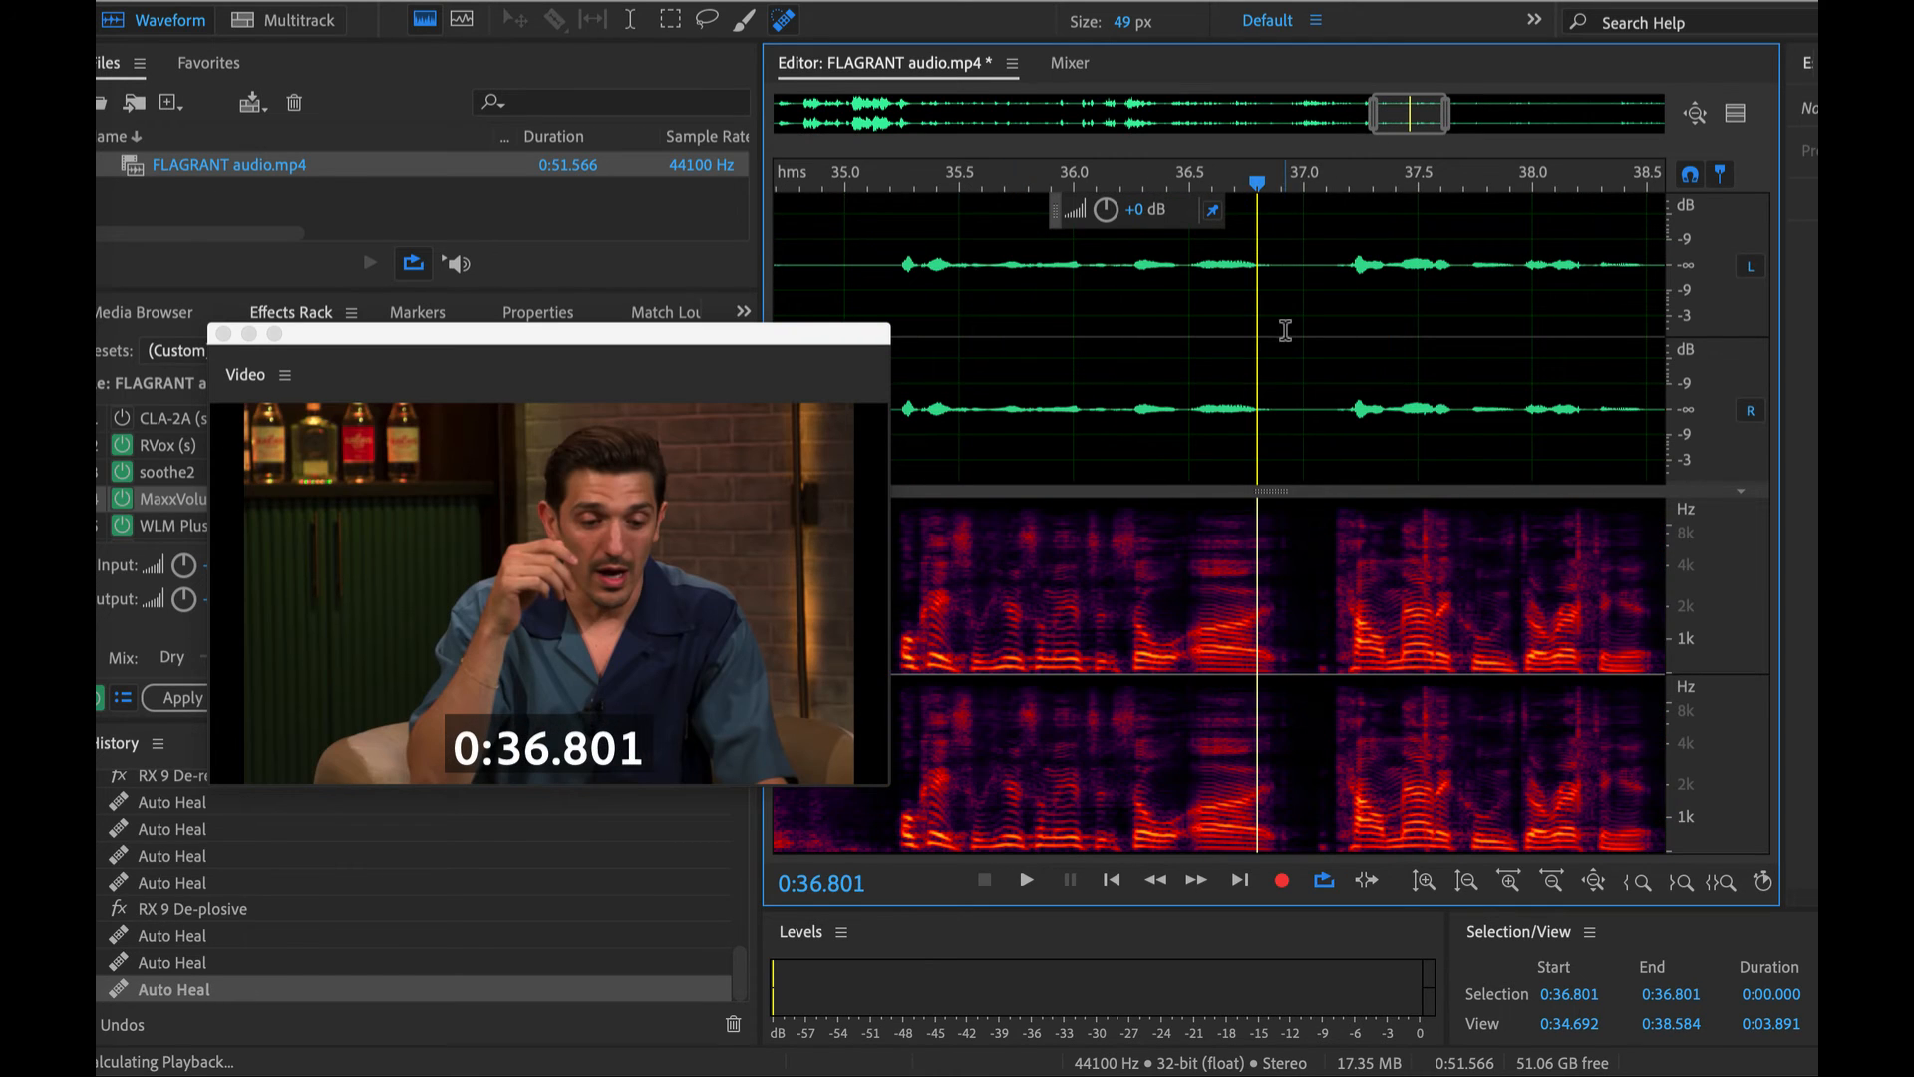
scroll(1461, 417, "up", 2)
key("space")
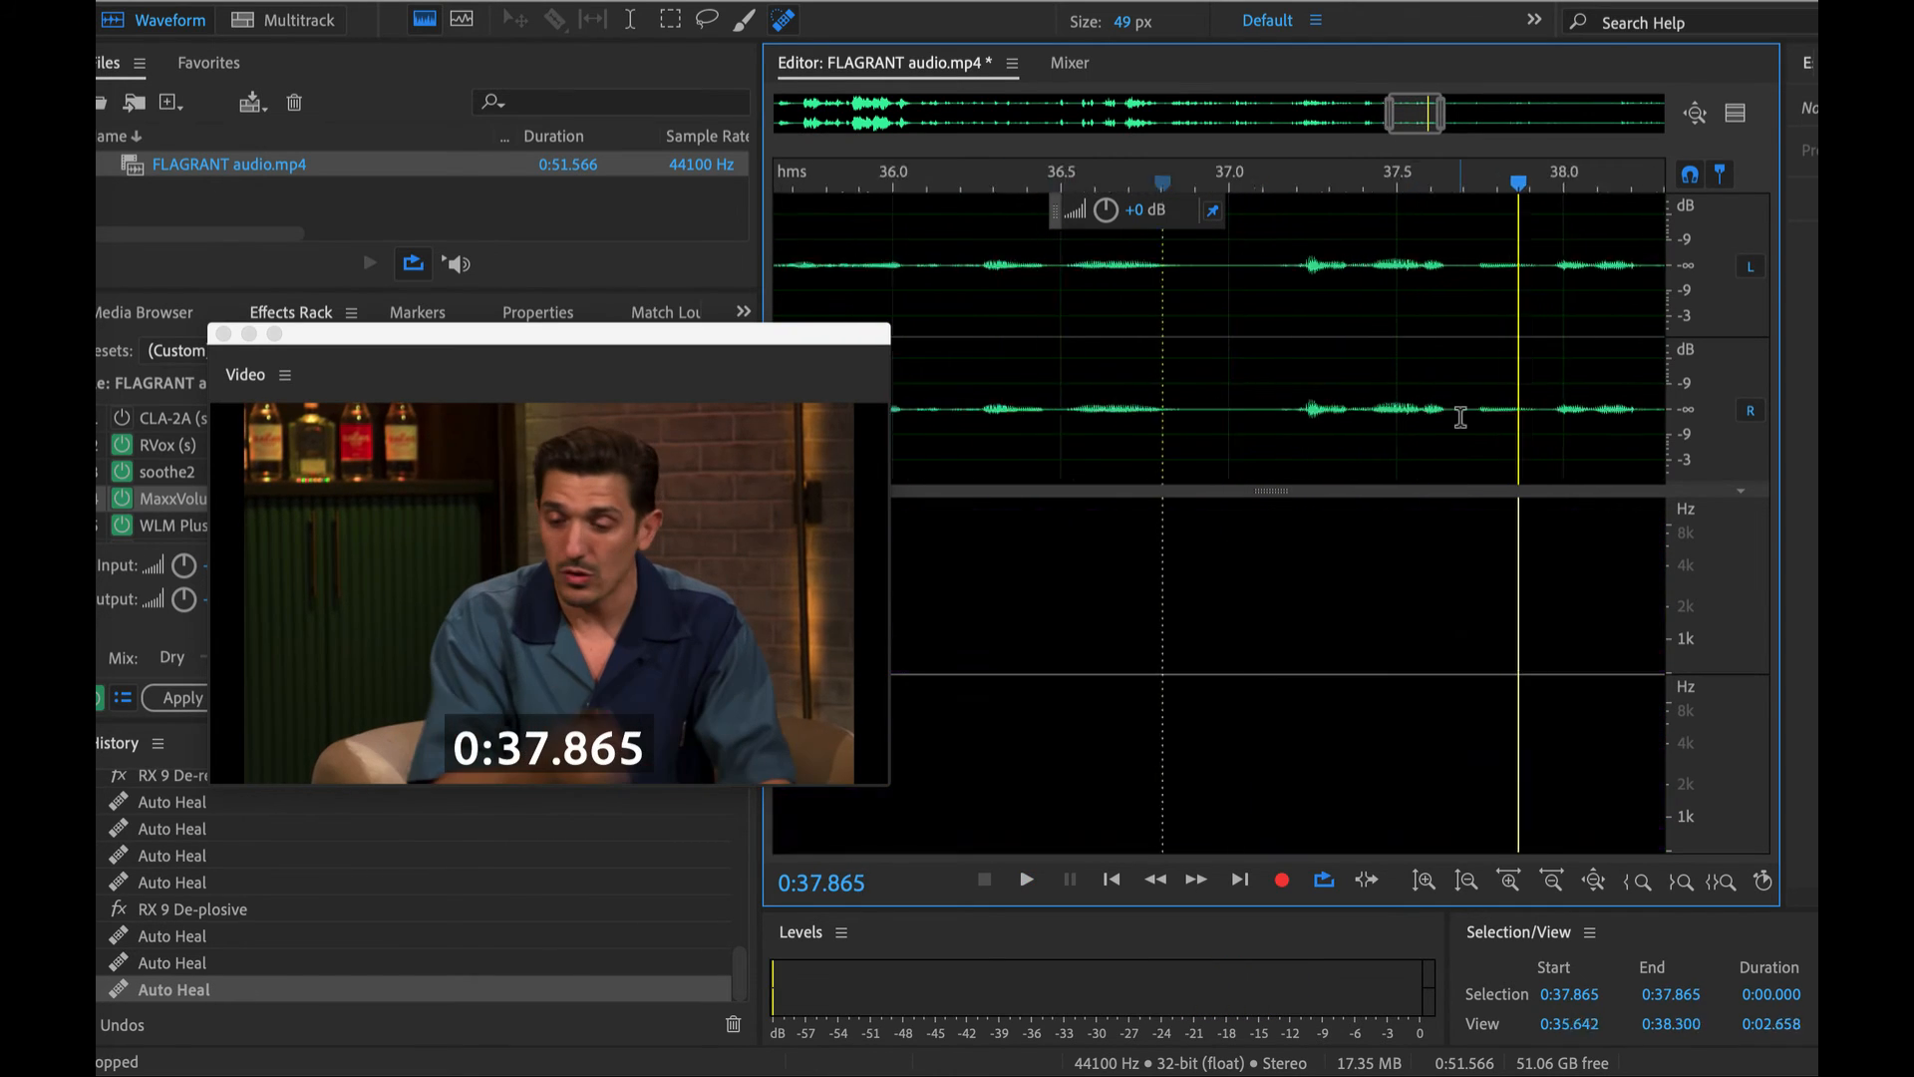
scroll(1460, 417, "up", 2)
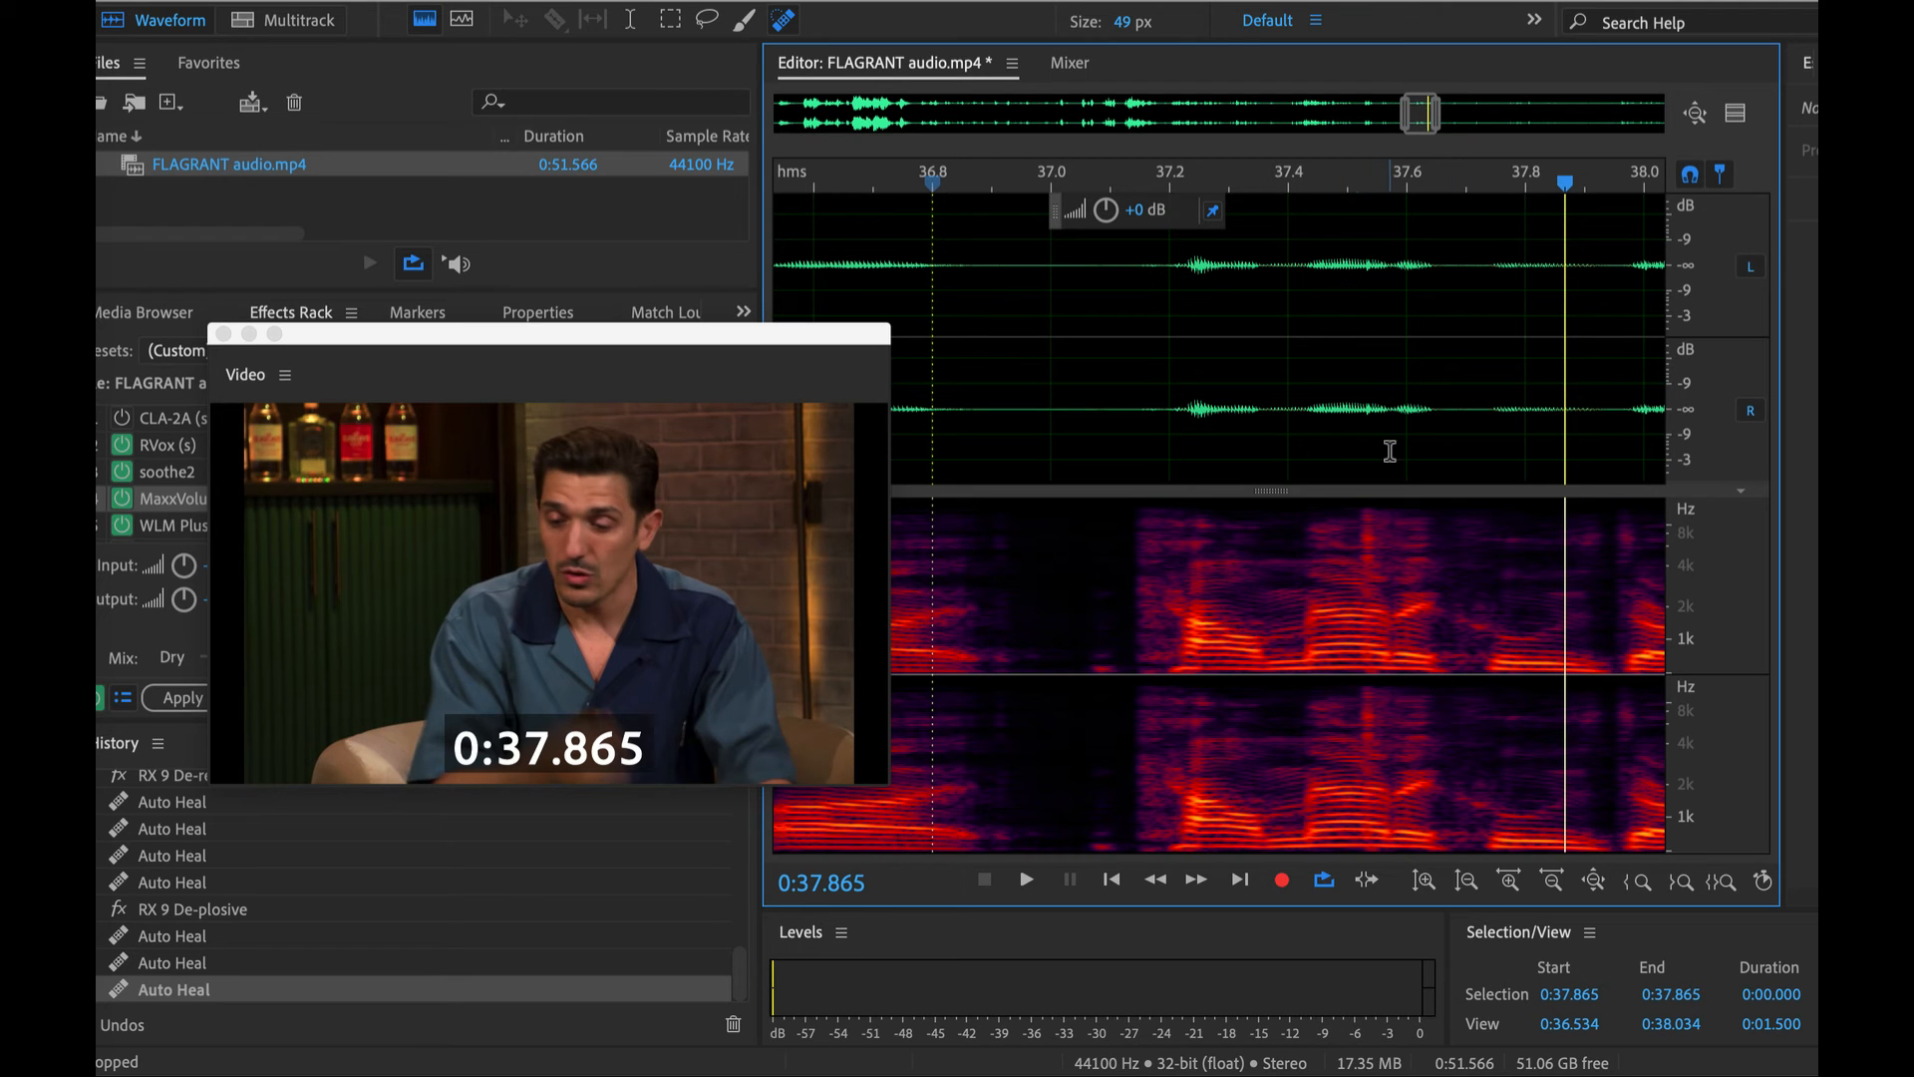
left_click_drag(1365, 526, 1367, 598)
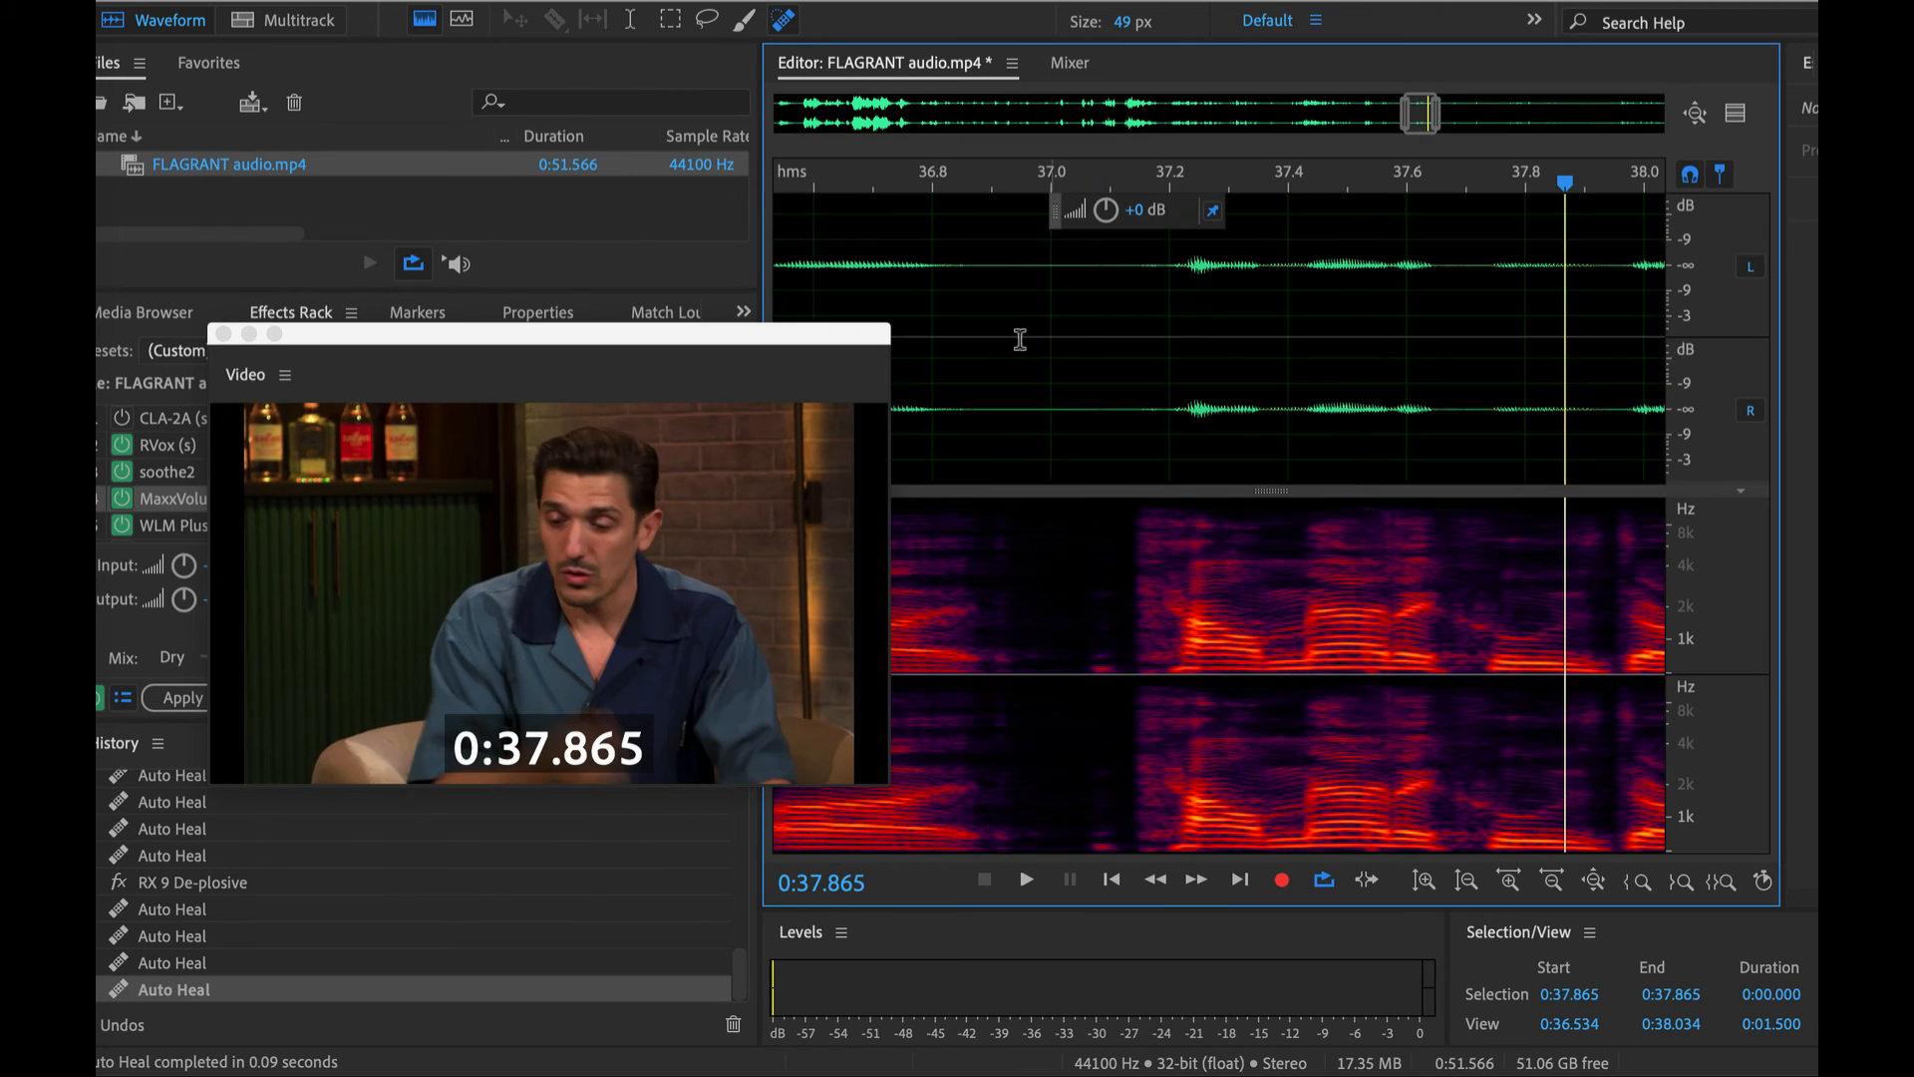
Replay from 0:36.924, heal the high-frequency noise at about 0:38.55 in the spectrogram, and recheck the passage from about 0:37.1
left_click(1006, 341)
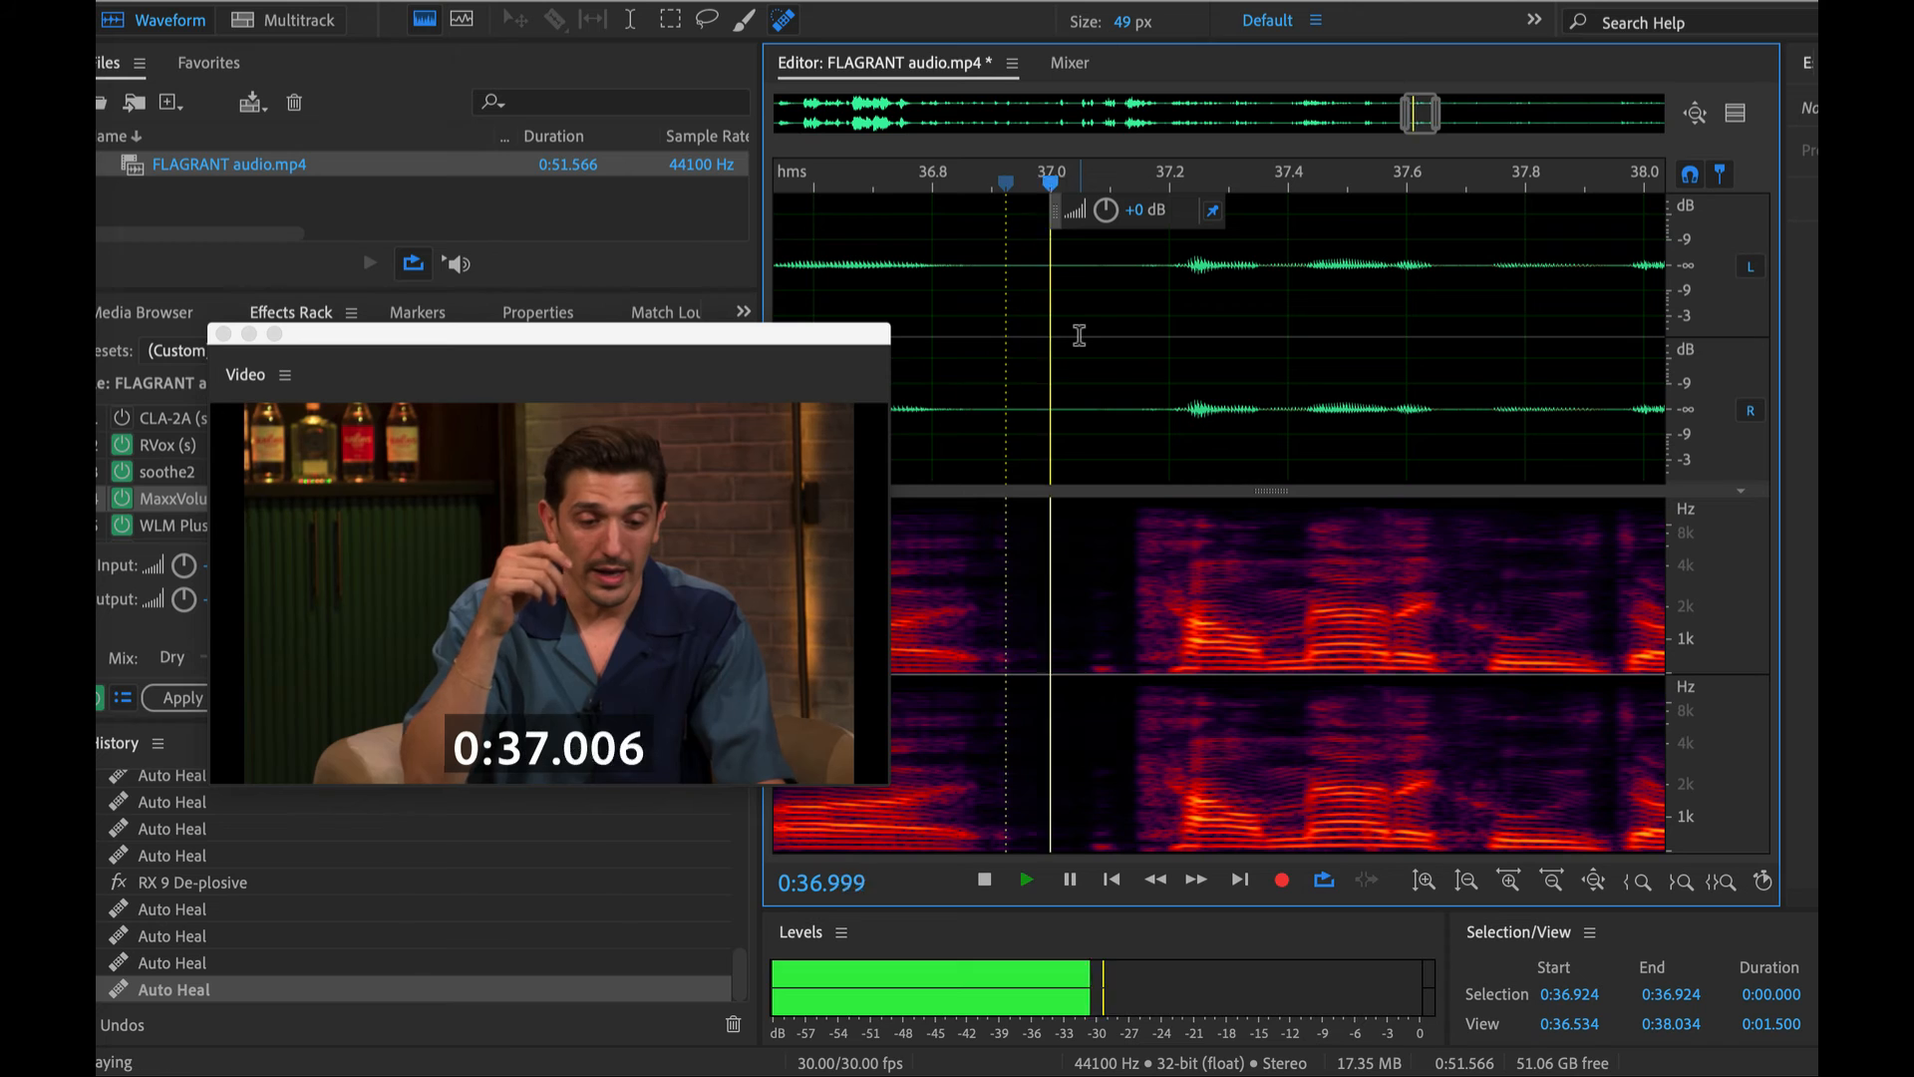
key("space")
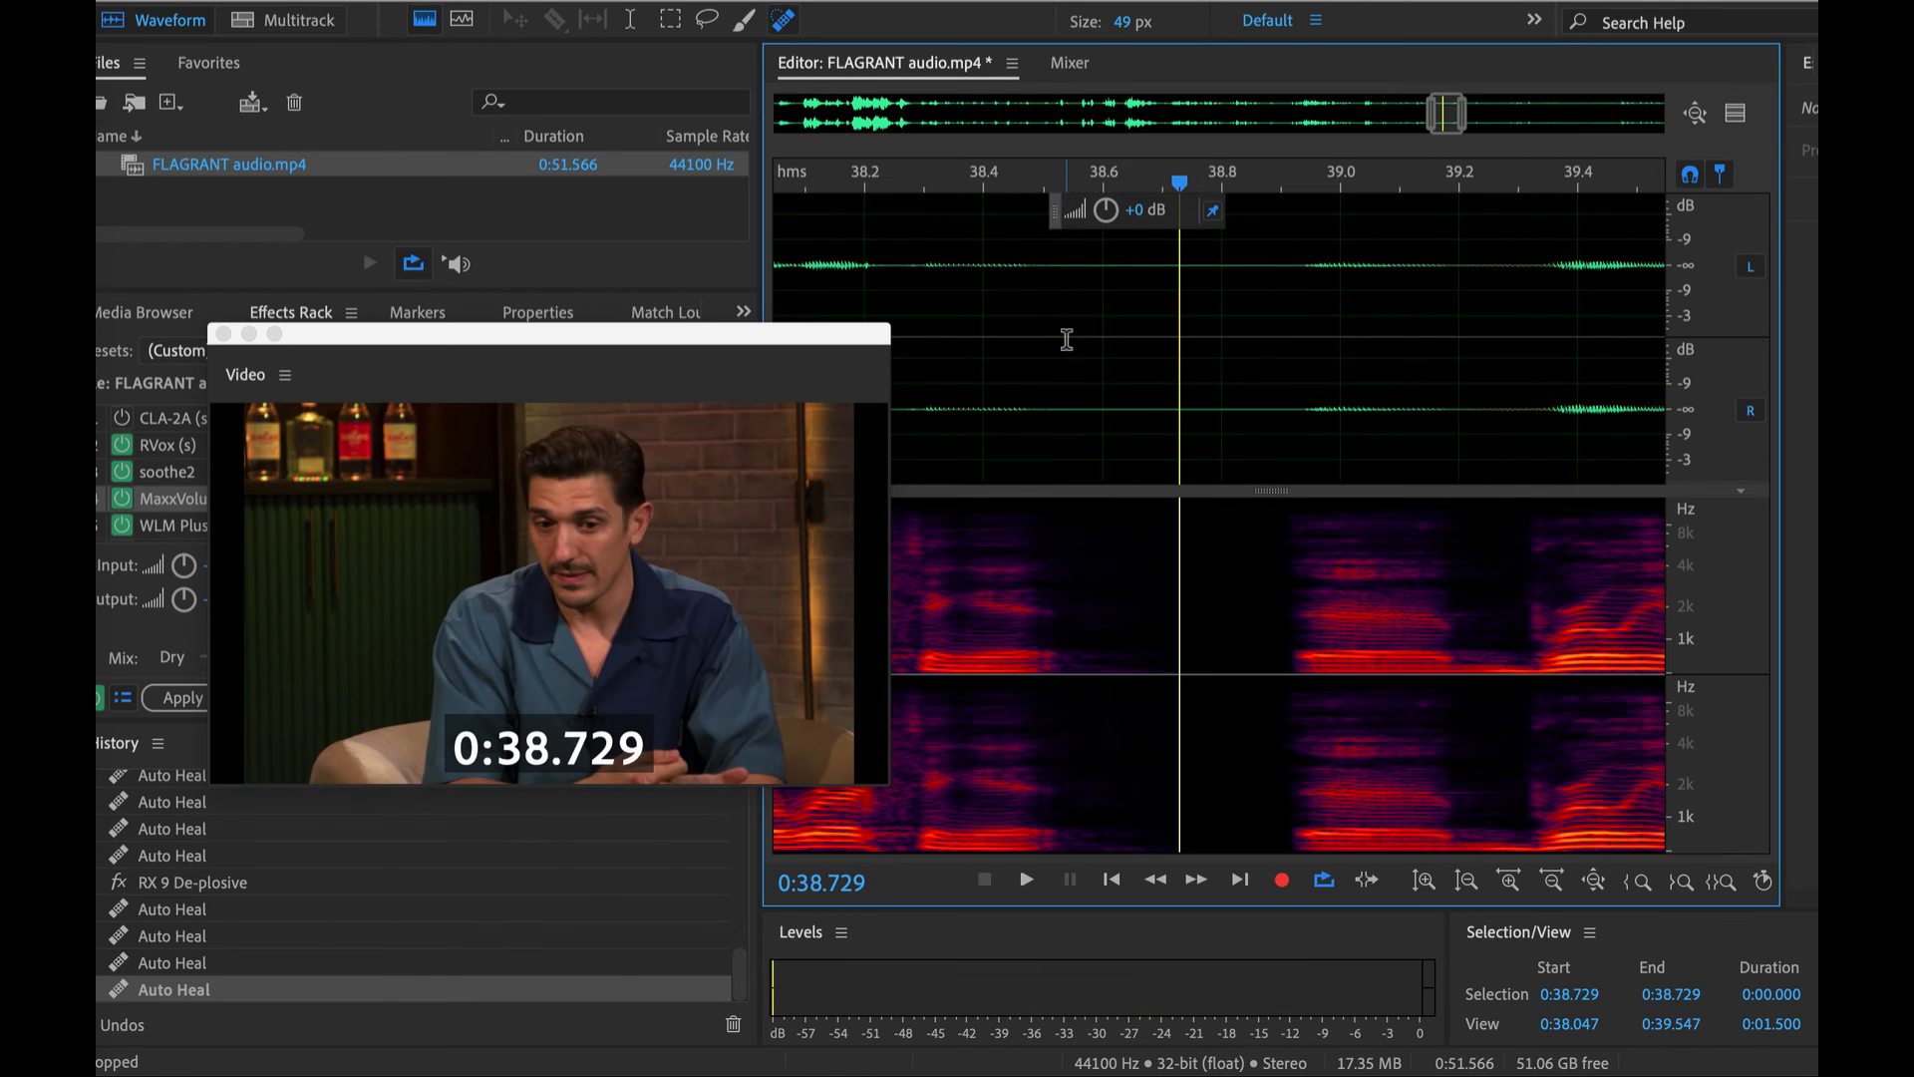
left_click_drag(1079, 523, 1079, 586)
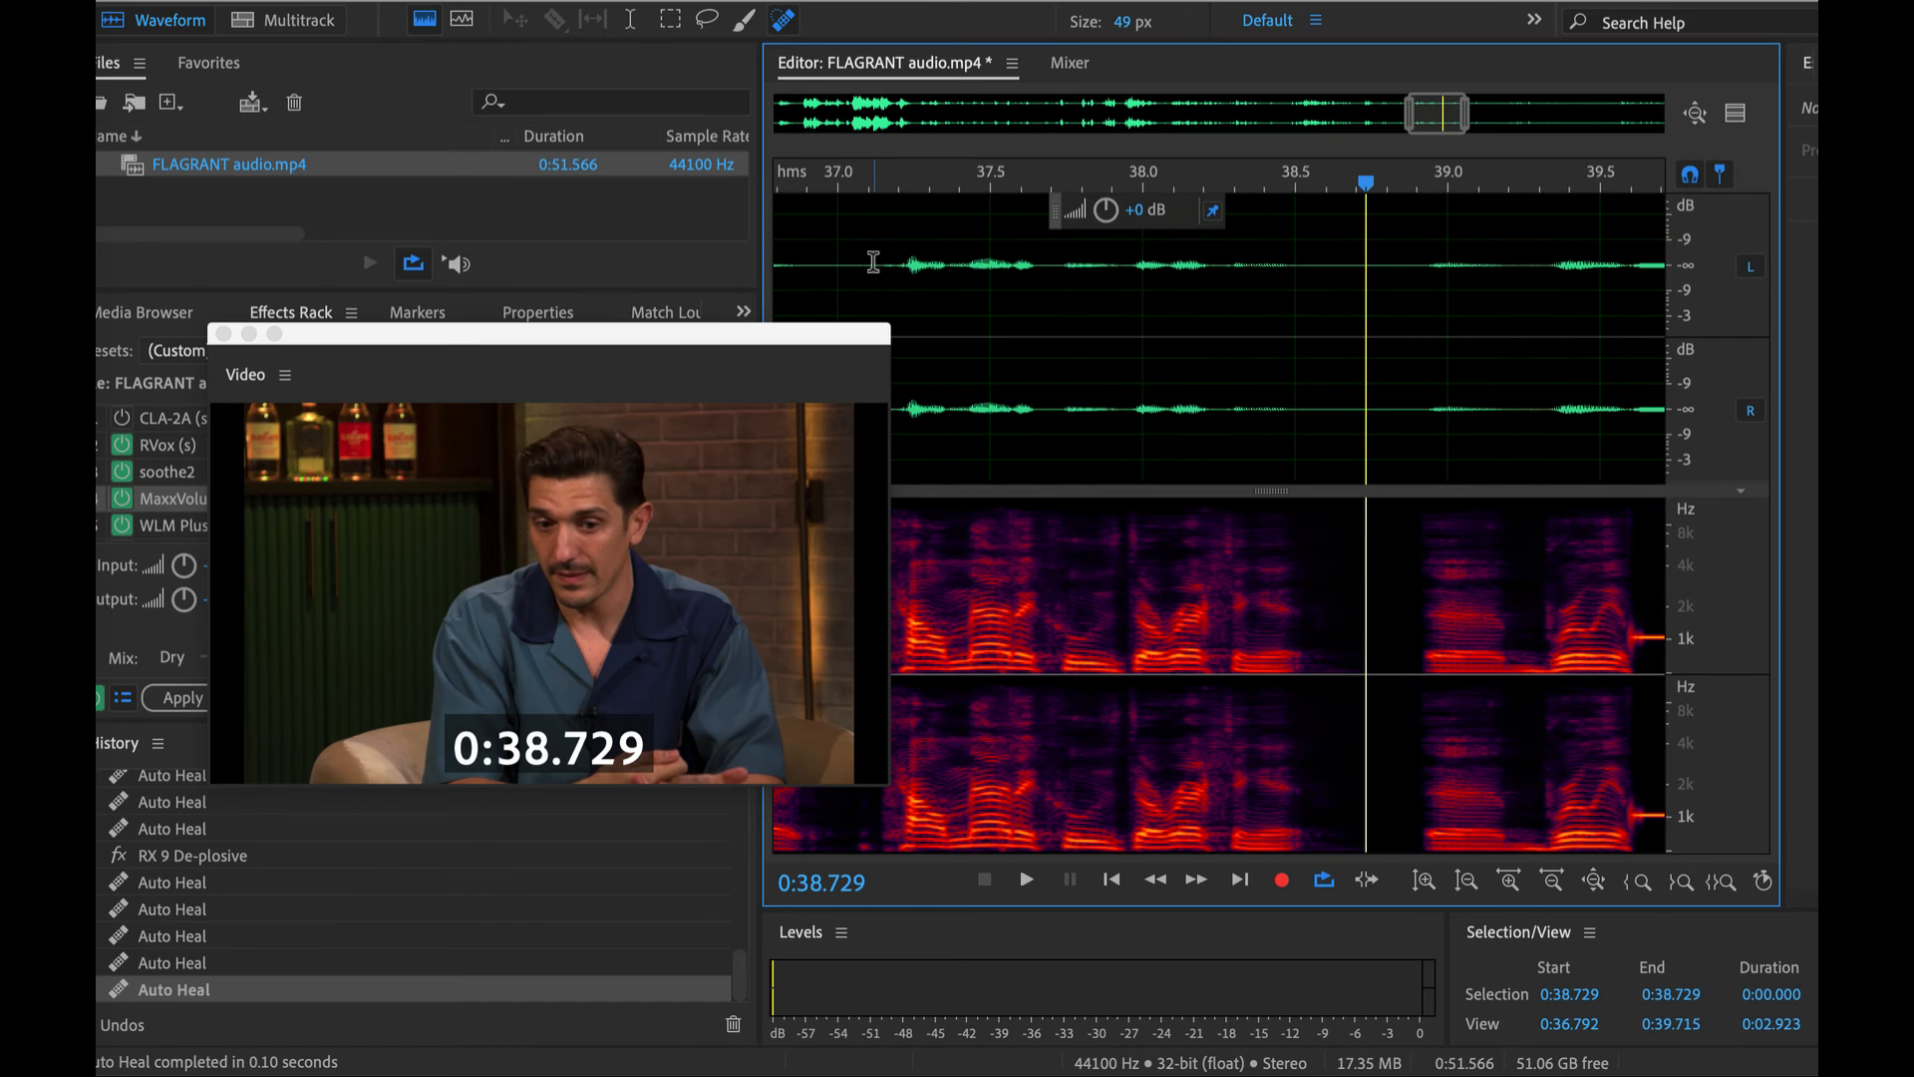
left_click(873, 261)
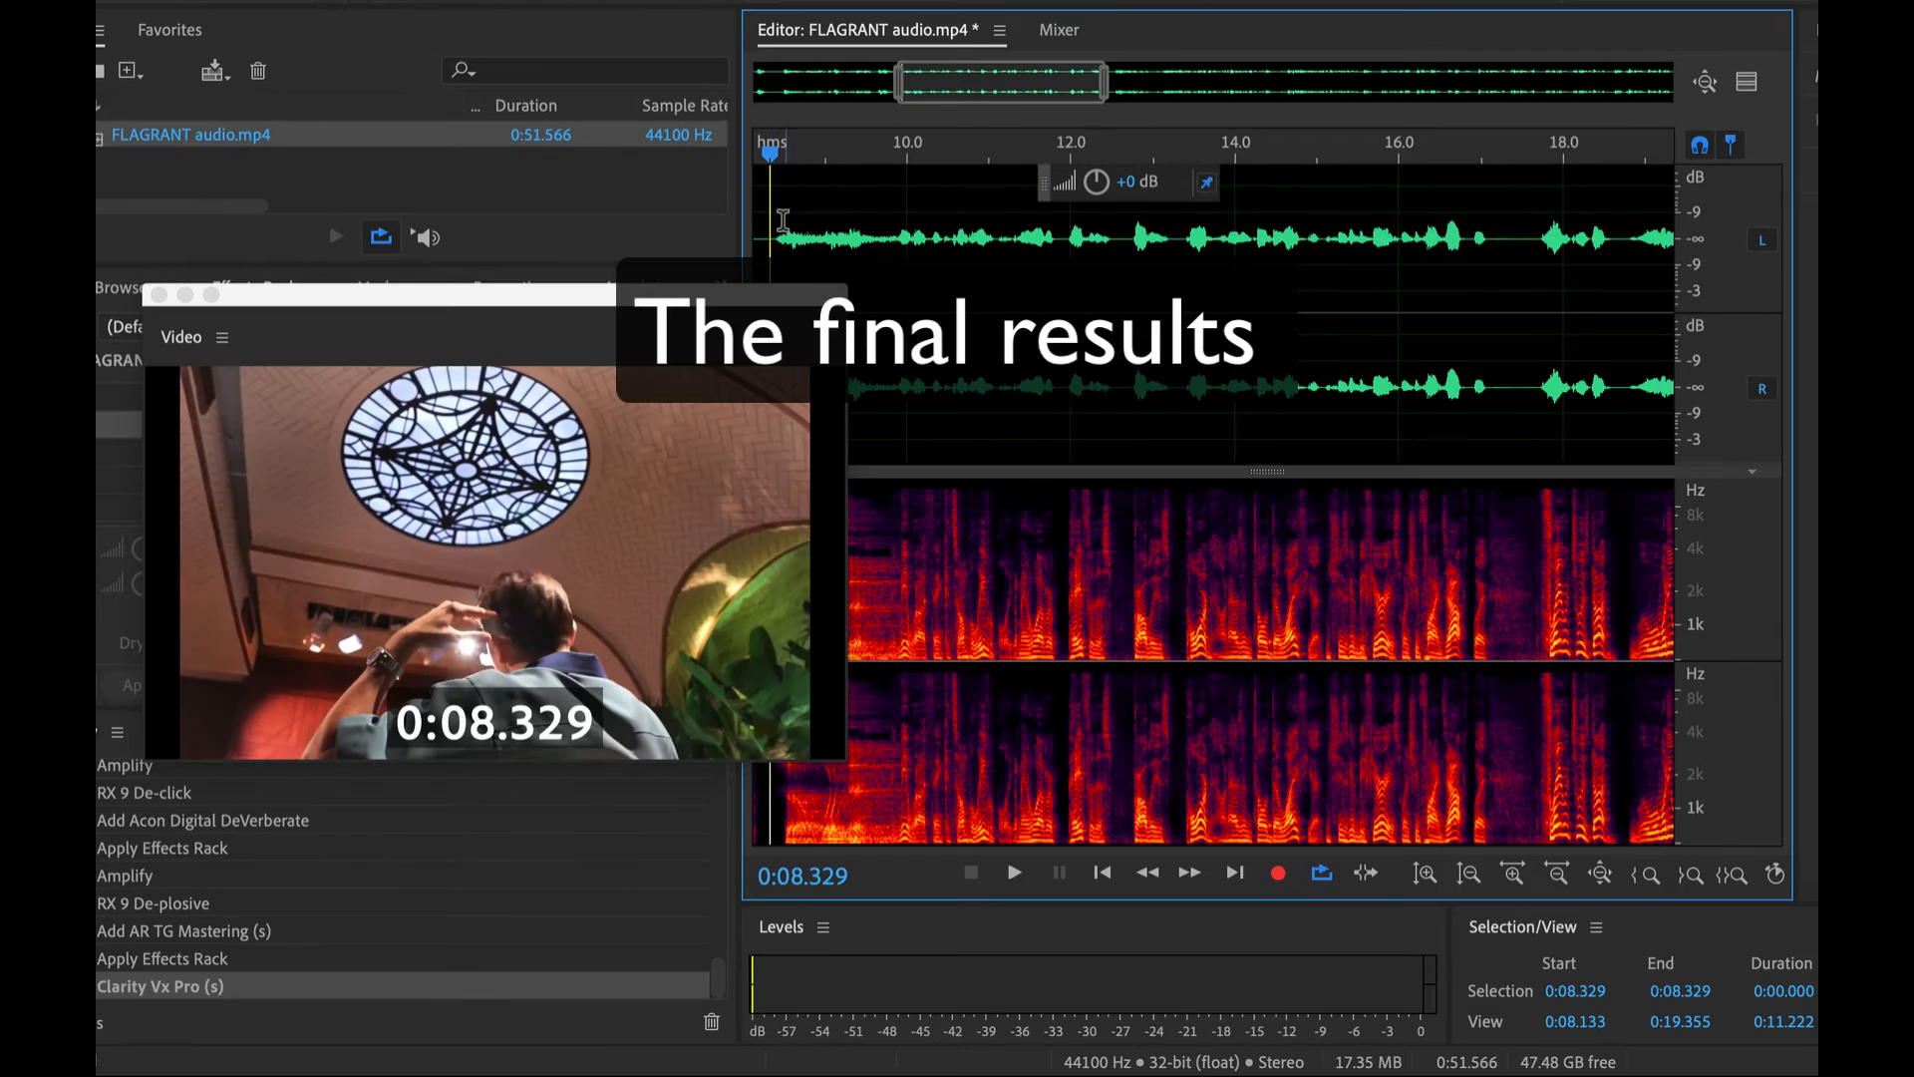
Play back the finished dialogue from 0:08.346 to hear the final result
left_click(771, 223)
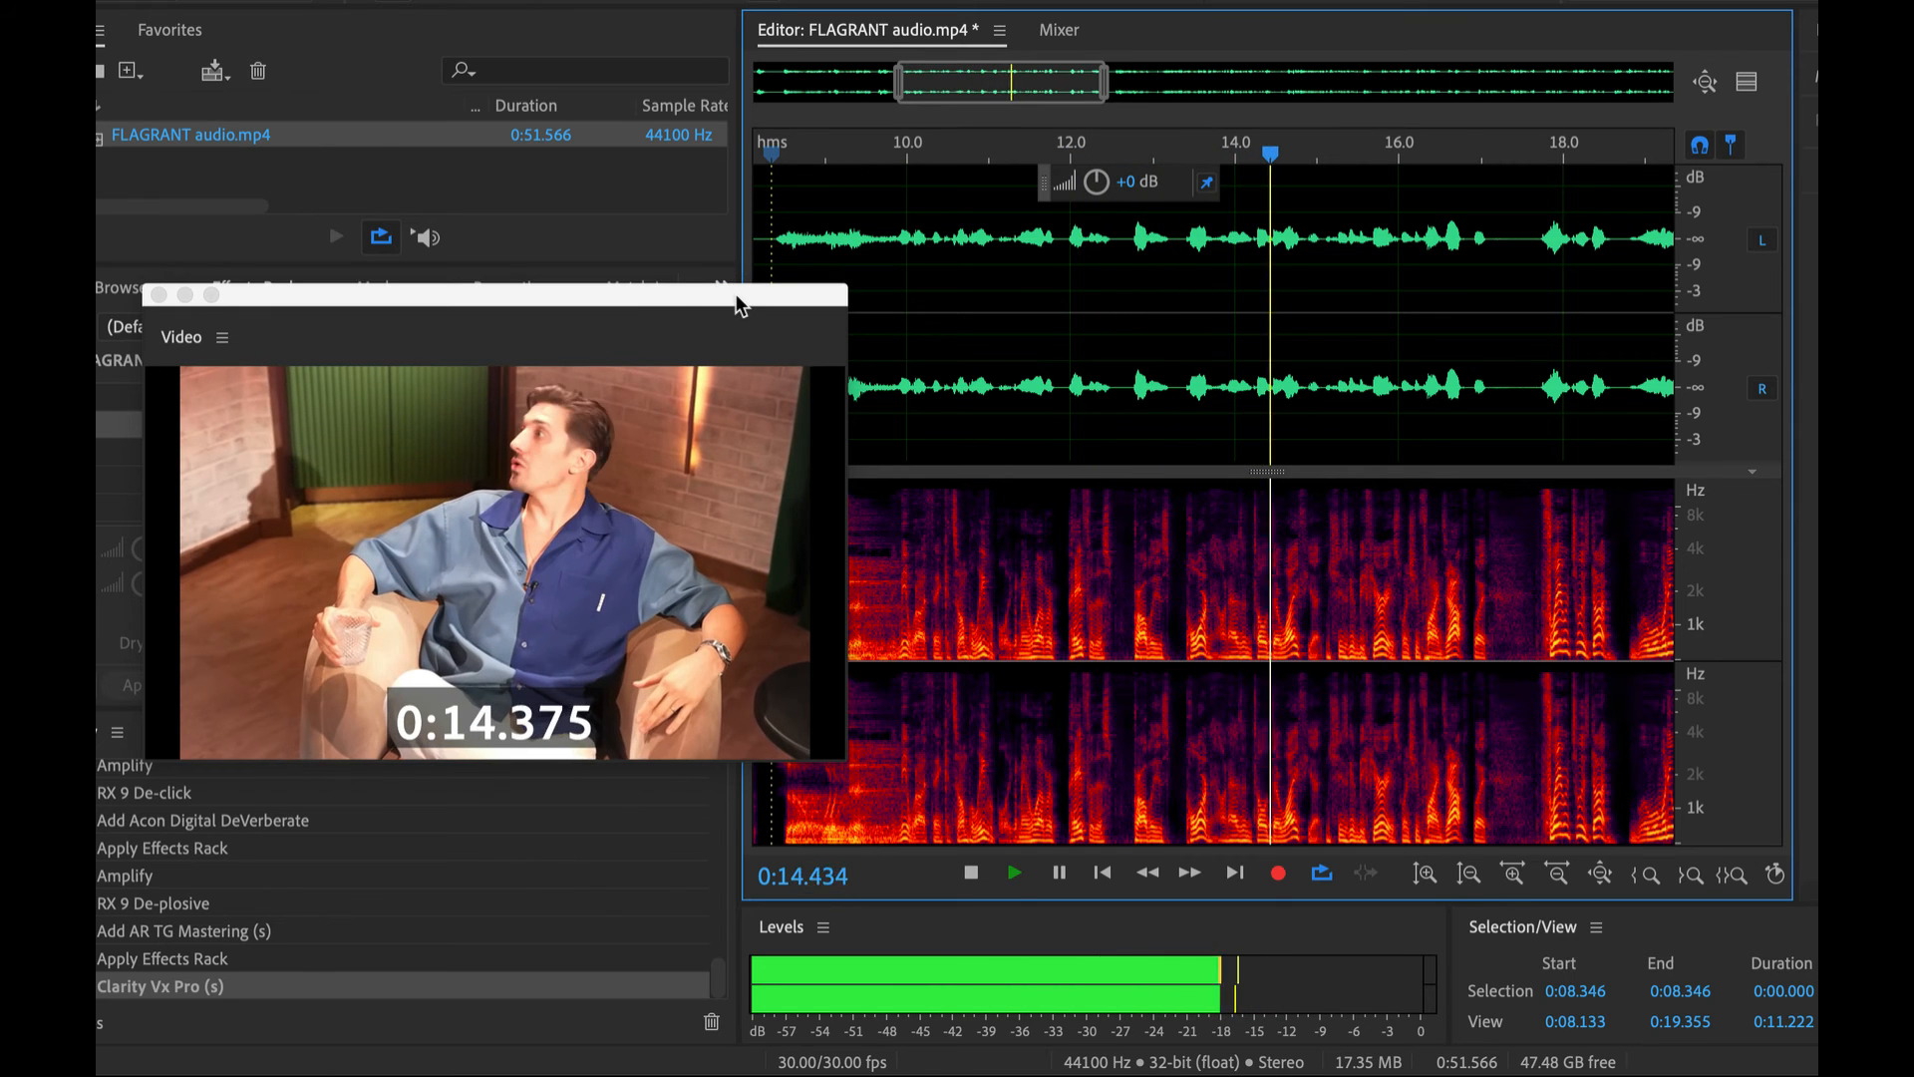
left_click(804, 291)
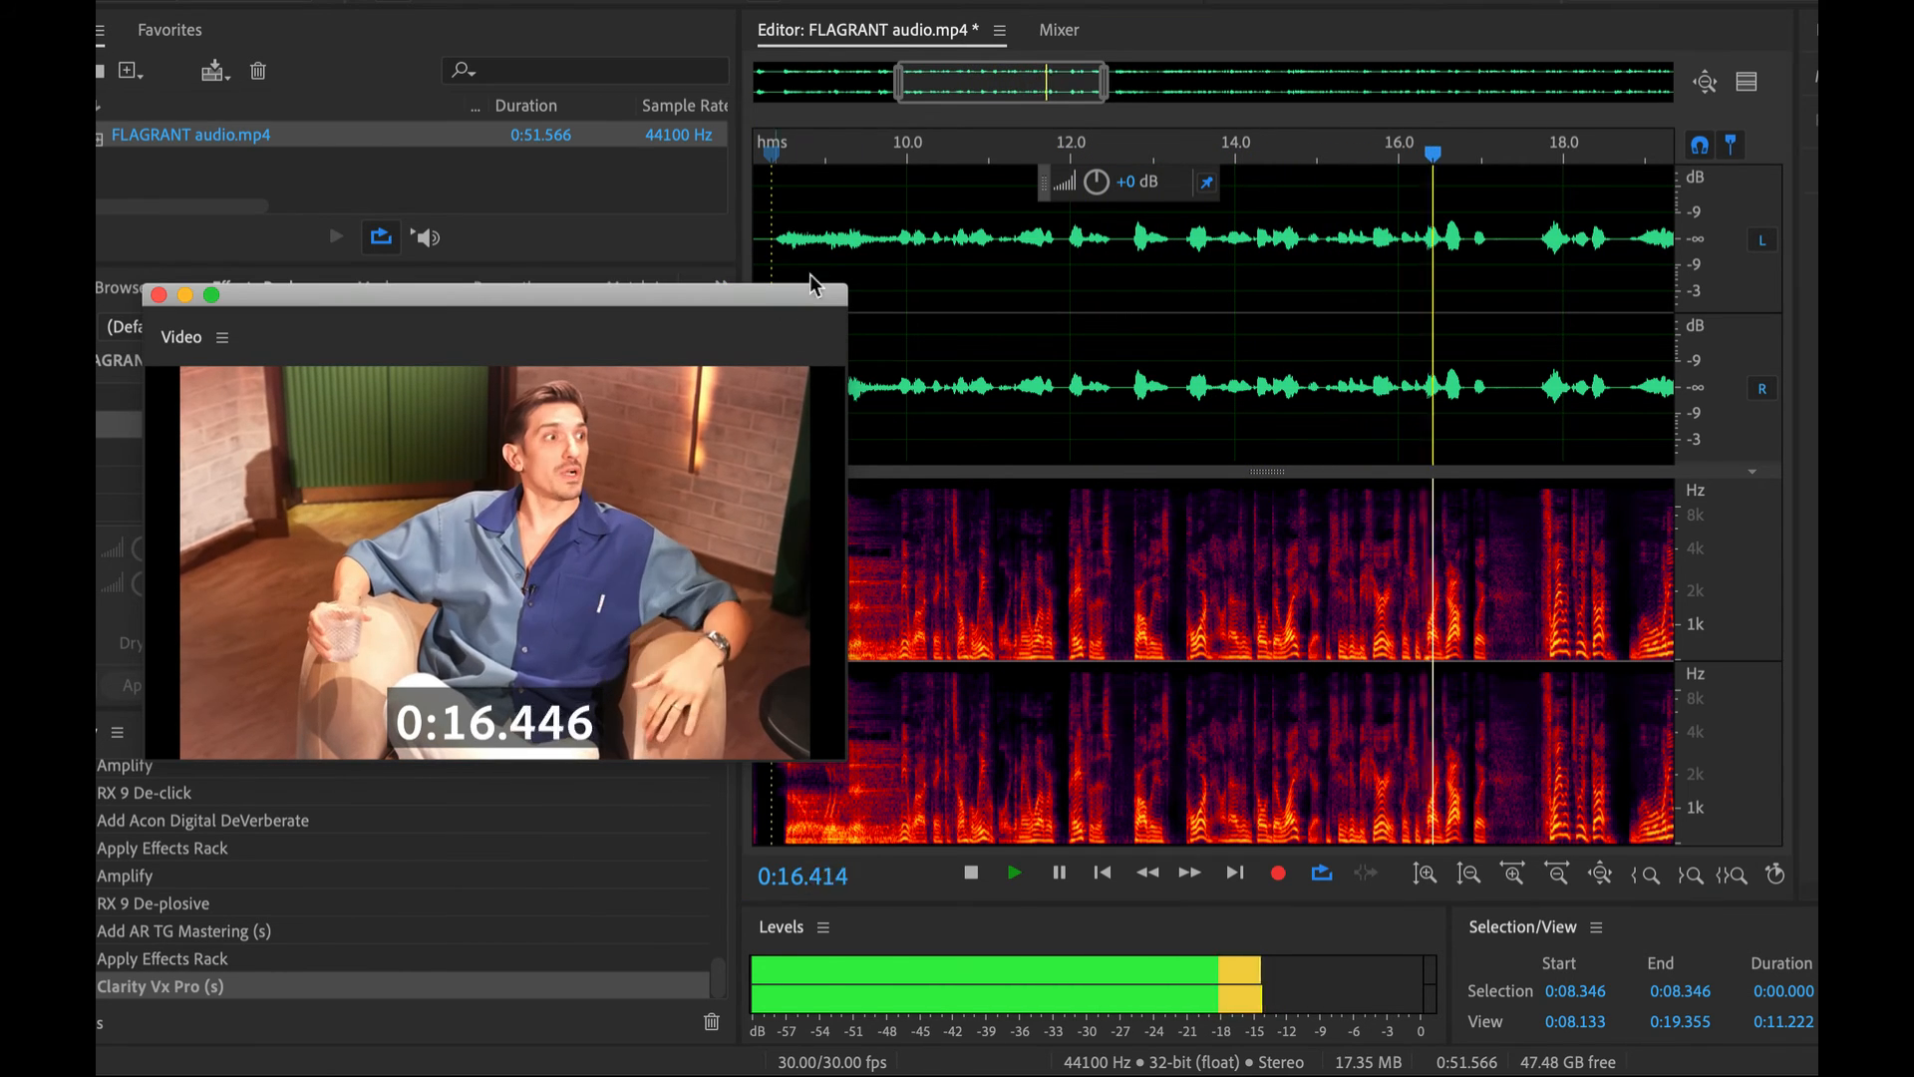
left_click(944, 282)
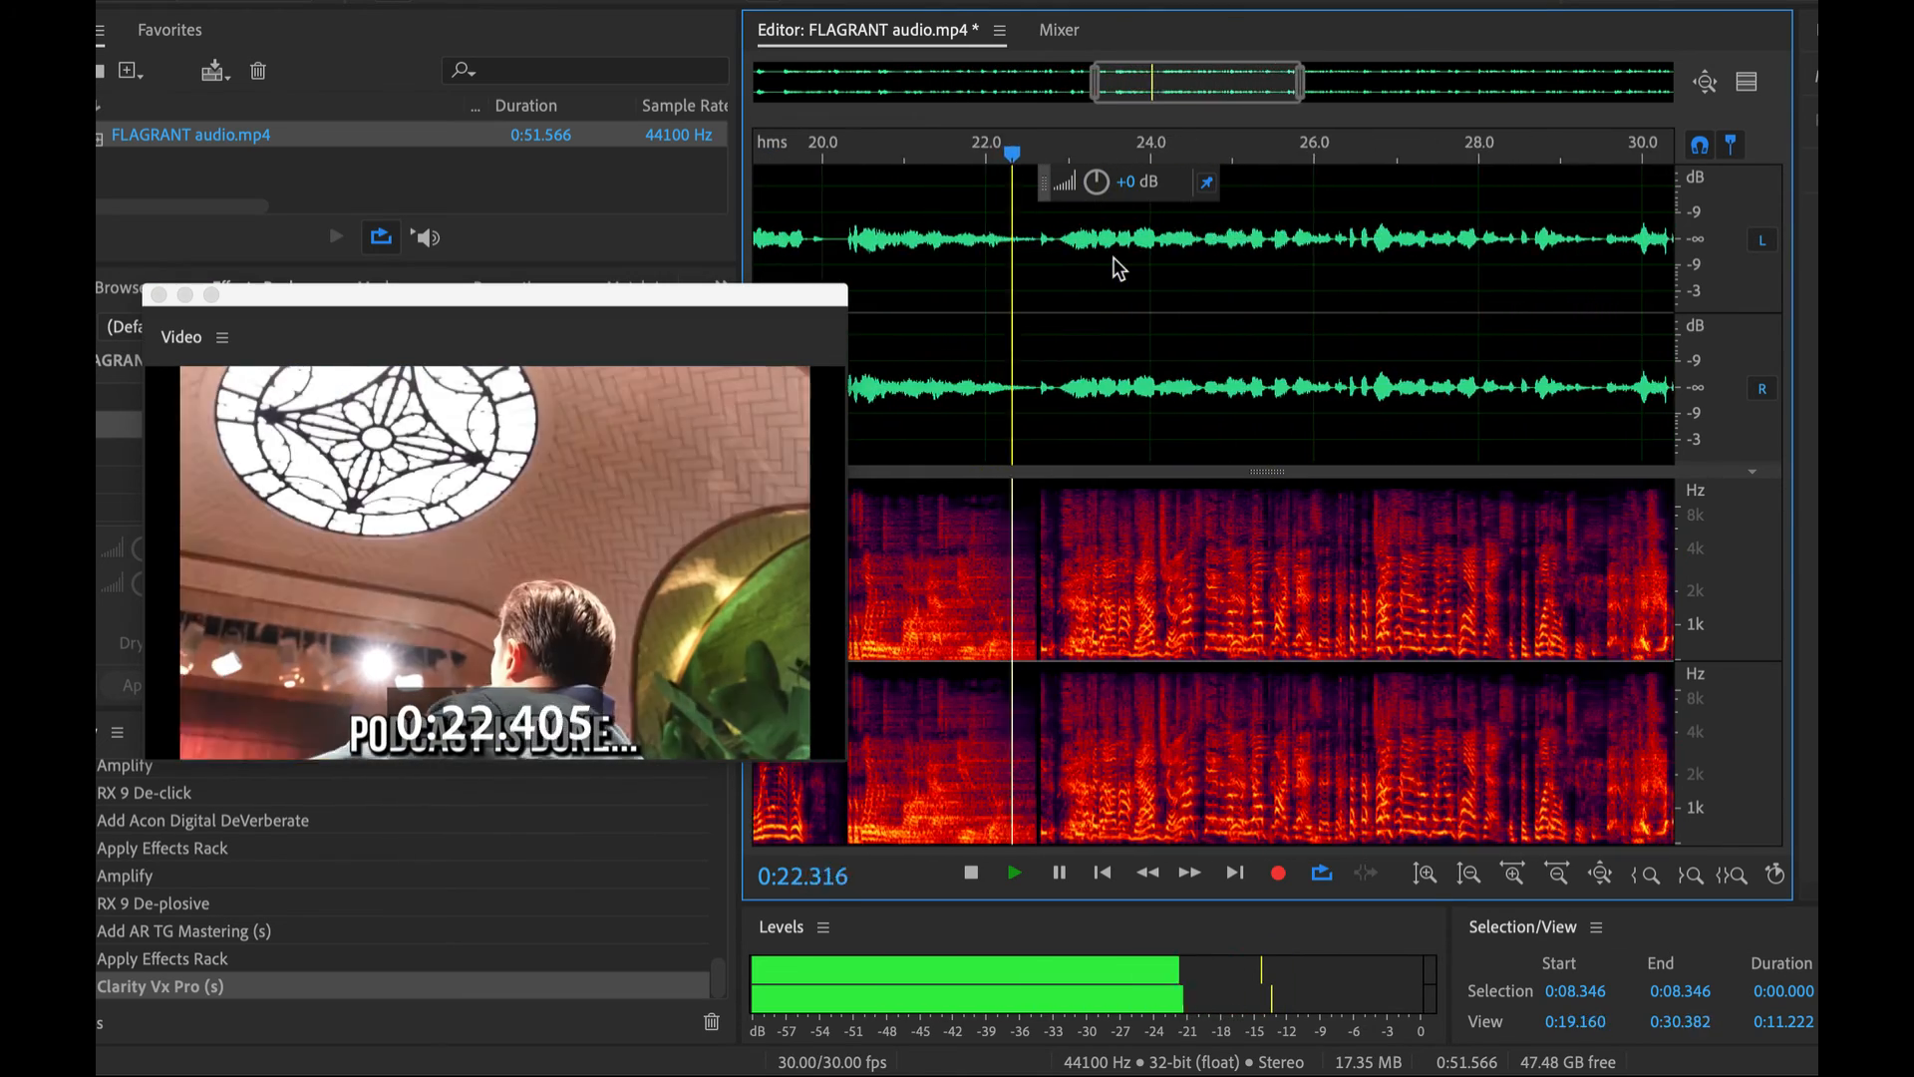
Follow the playing dialogue in the waveform and spectrogram from about 0:22 toward the end of the file
scroll(1116, 256, "right", 3)
scroll(1116, 255, "down", 3)
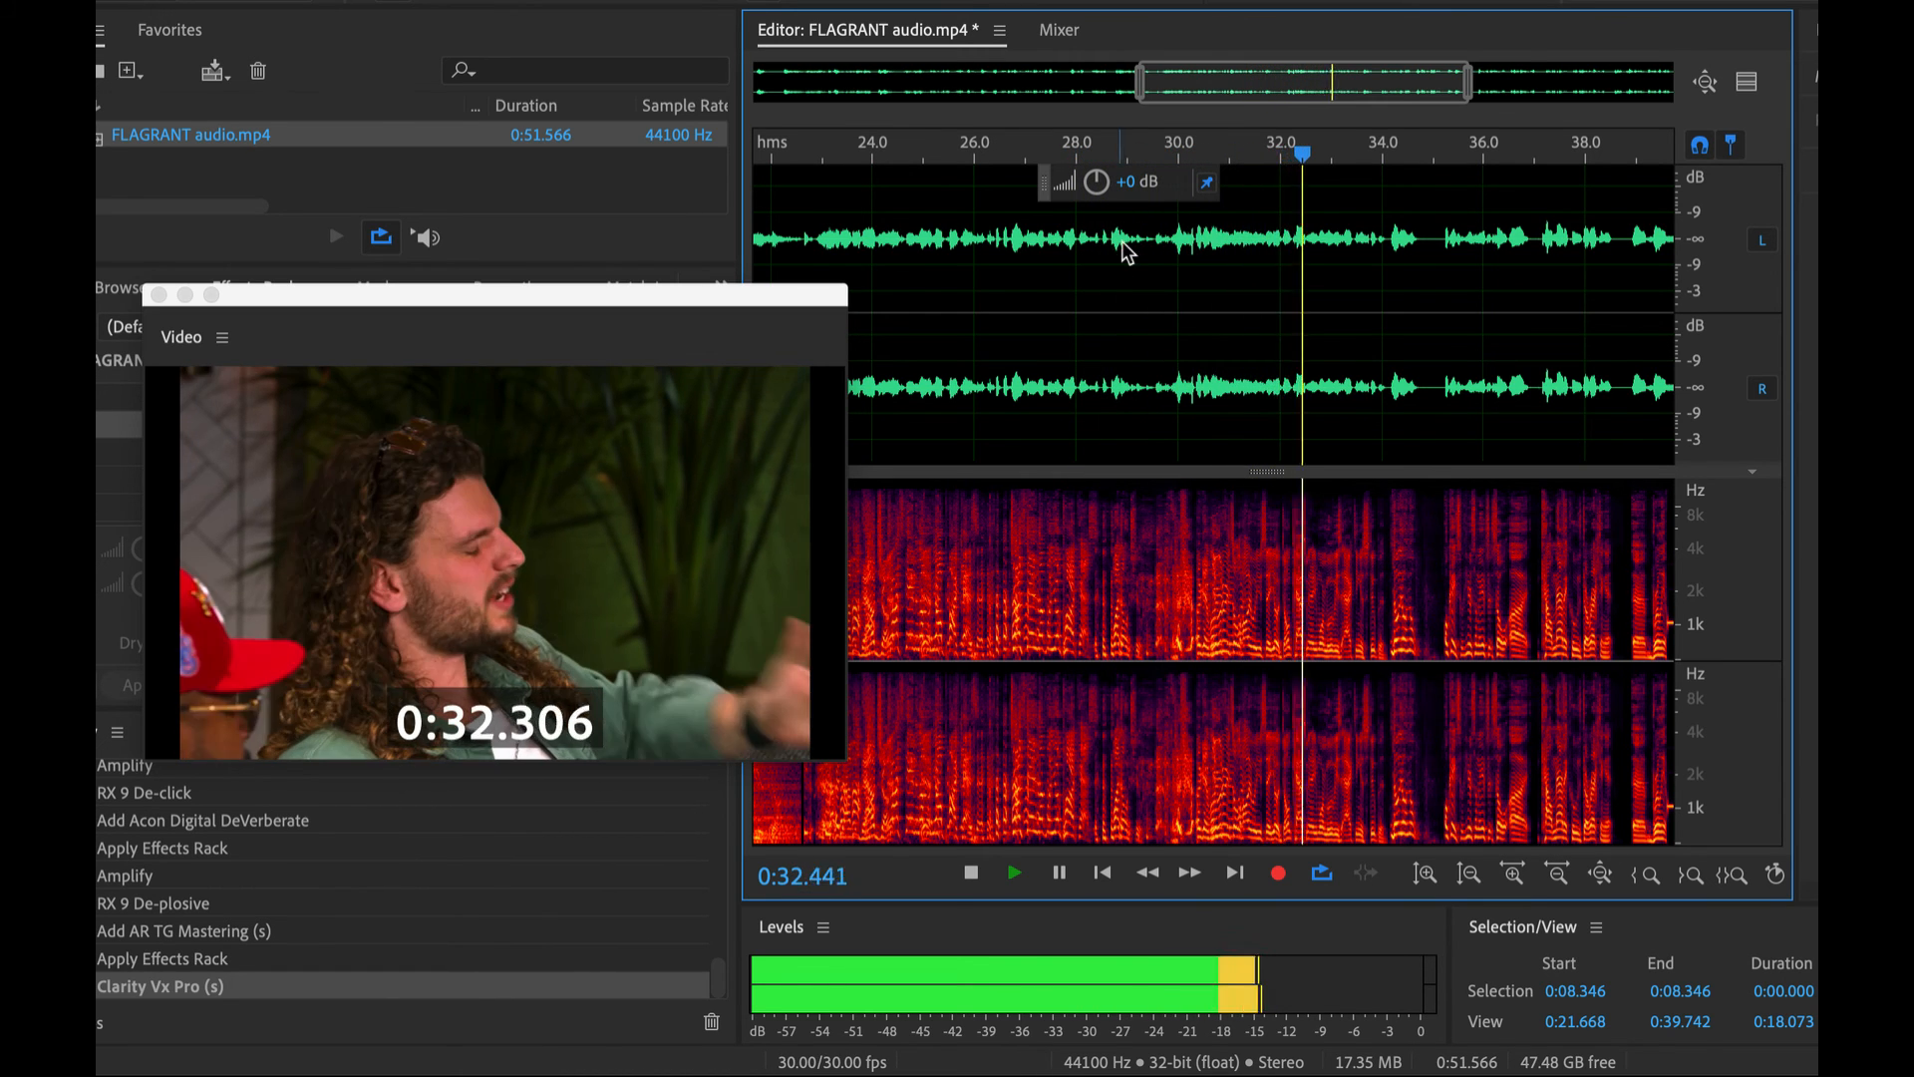
scroll(1122, 242, "down", 3)
scroll(1122, 242, "right", 5)
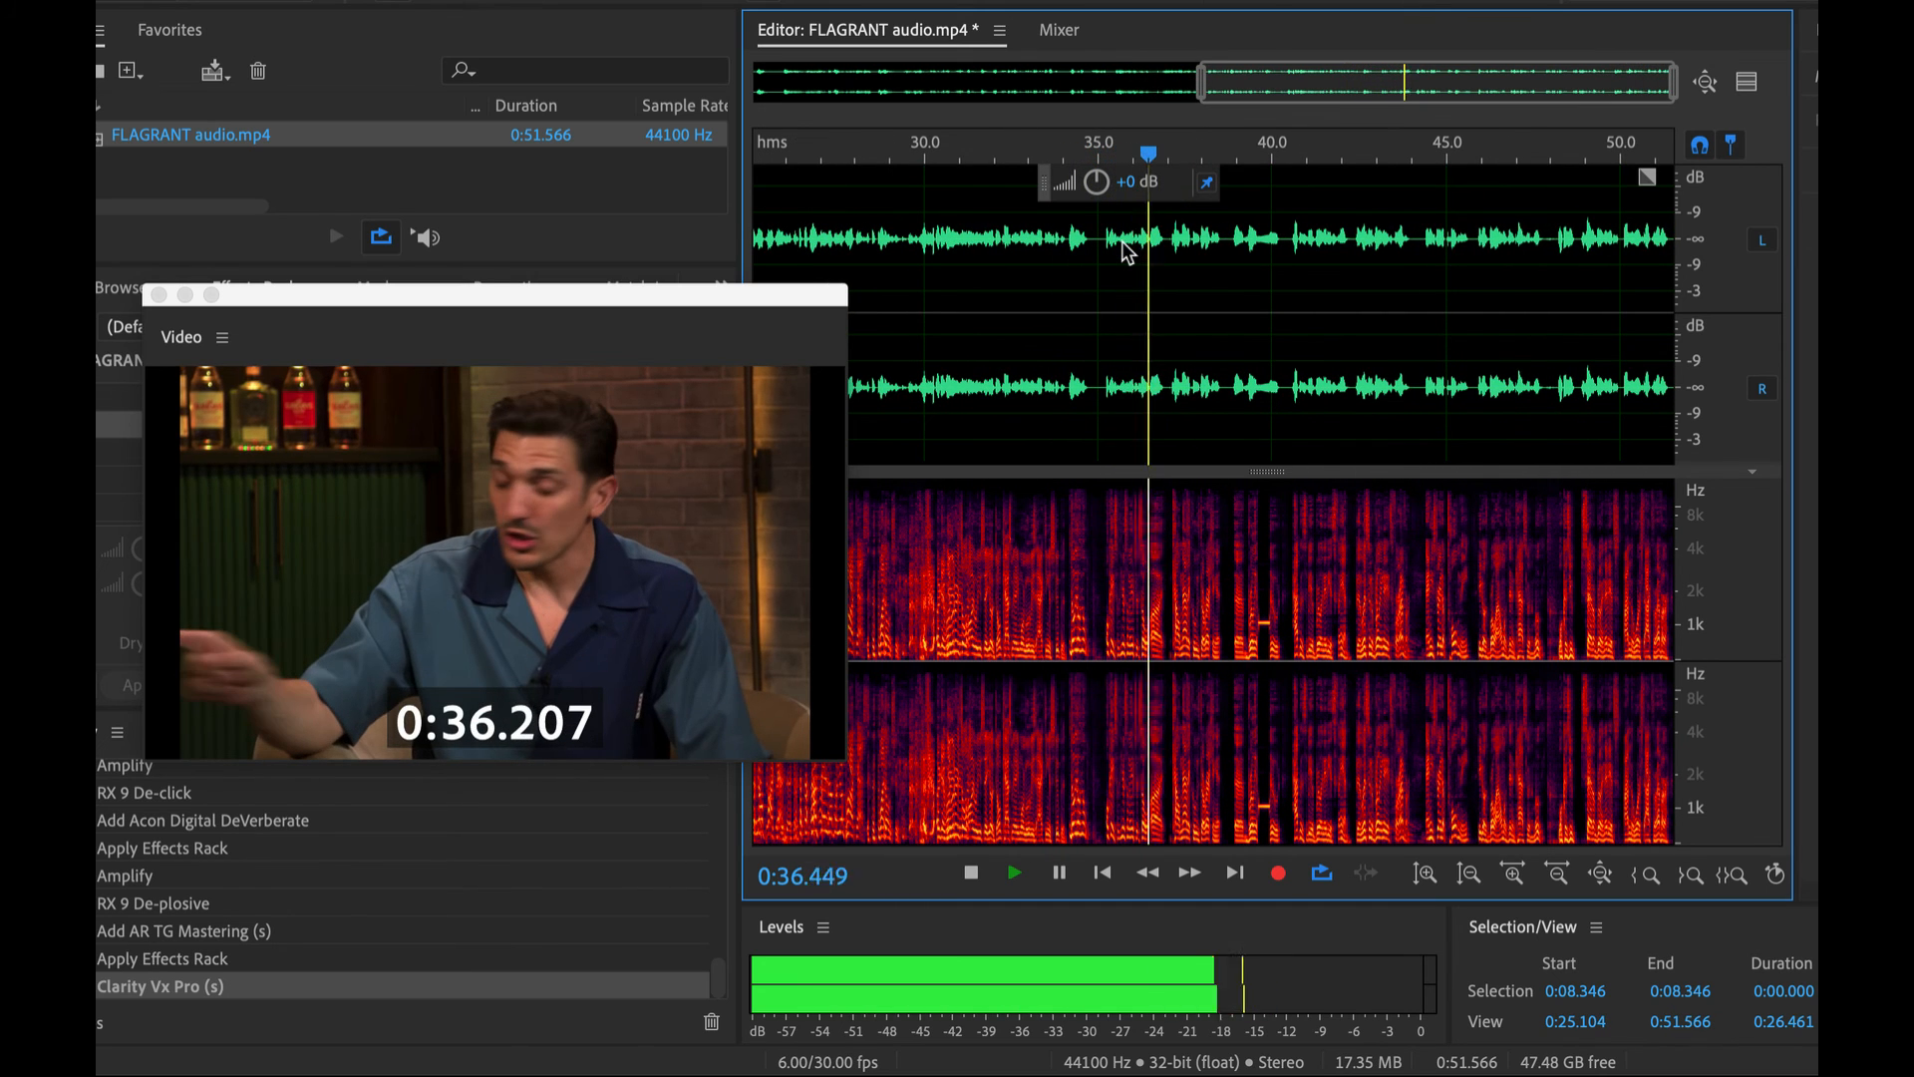
scroll(1127, 251, "down", 1)
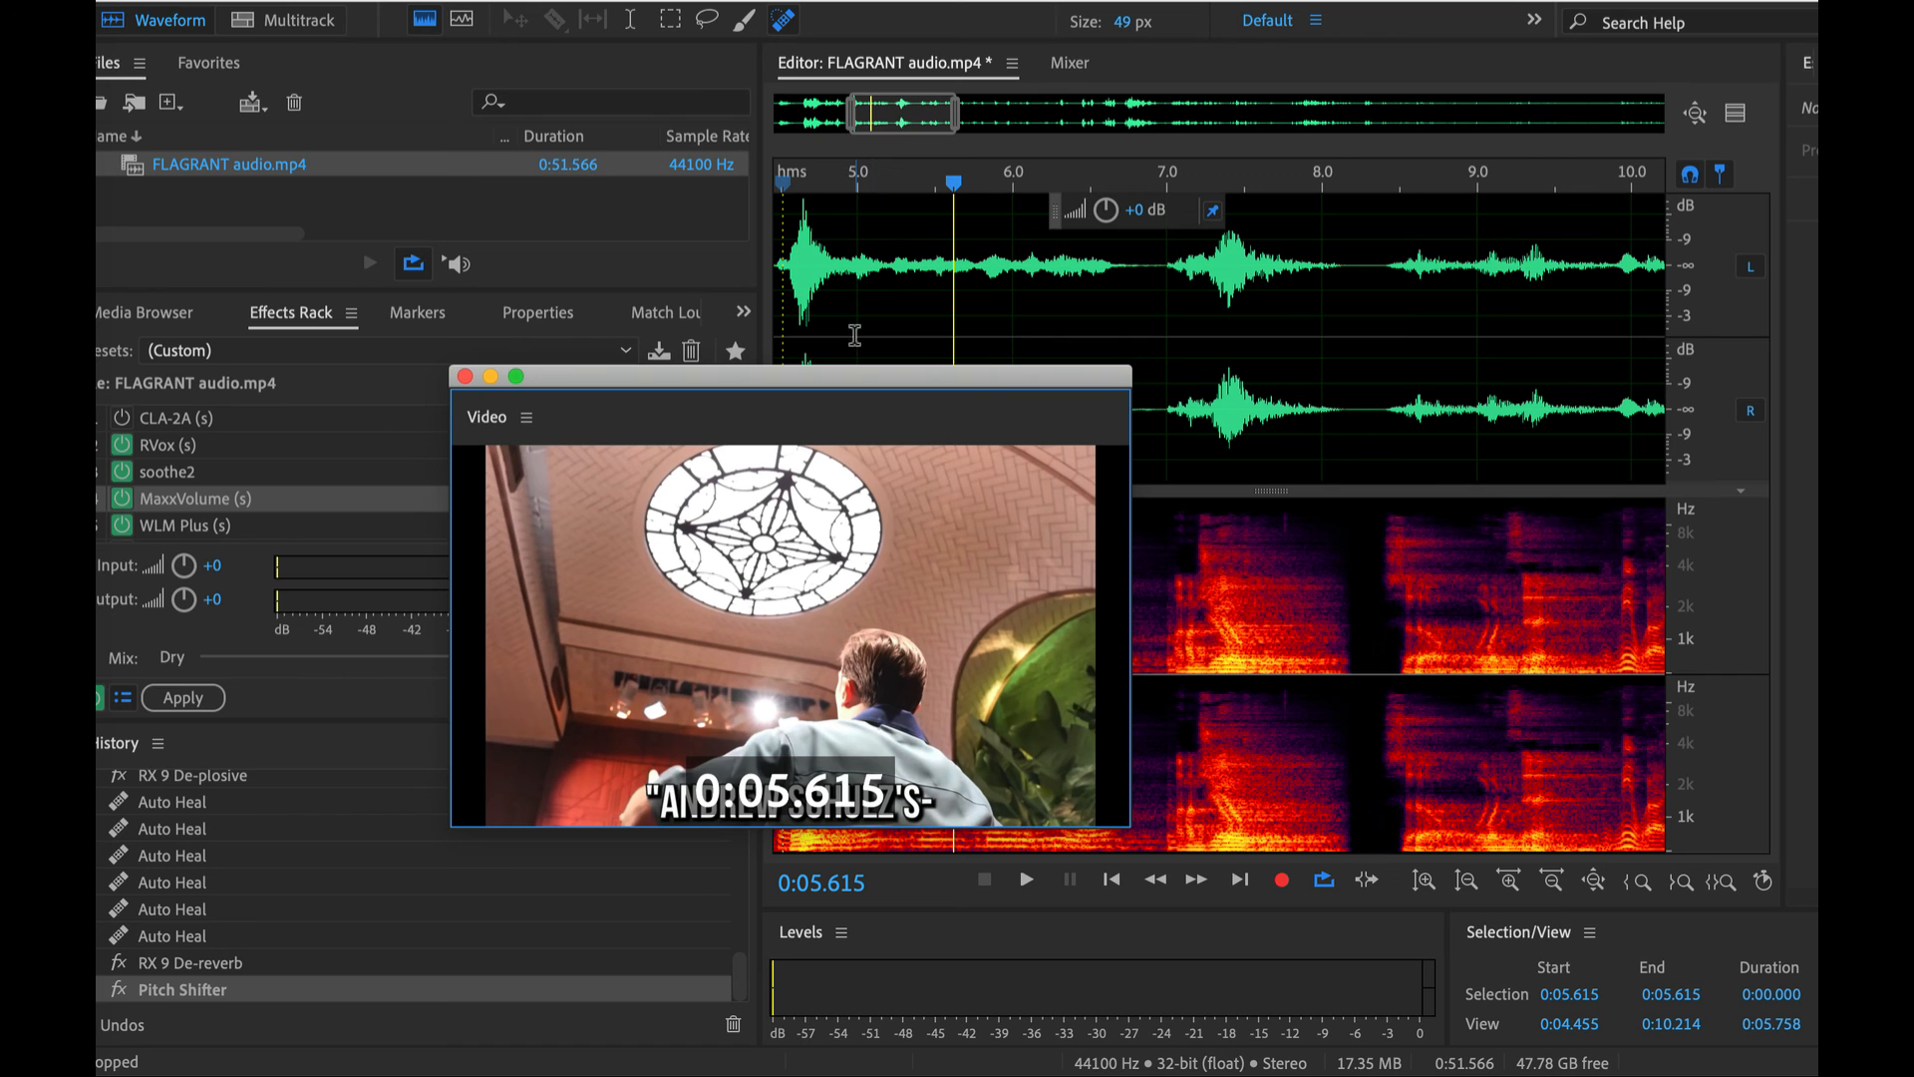
Move the floating Video window clear of the waveforms and examine the levels across the whole file, then the section from about 0:17 to 0:43
left_click_drag(829, 383, 824, 626)
scroll(1036, 328, "down", 8)
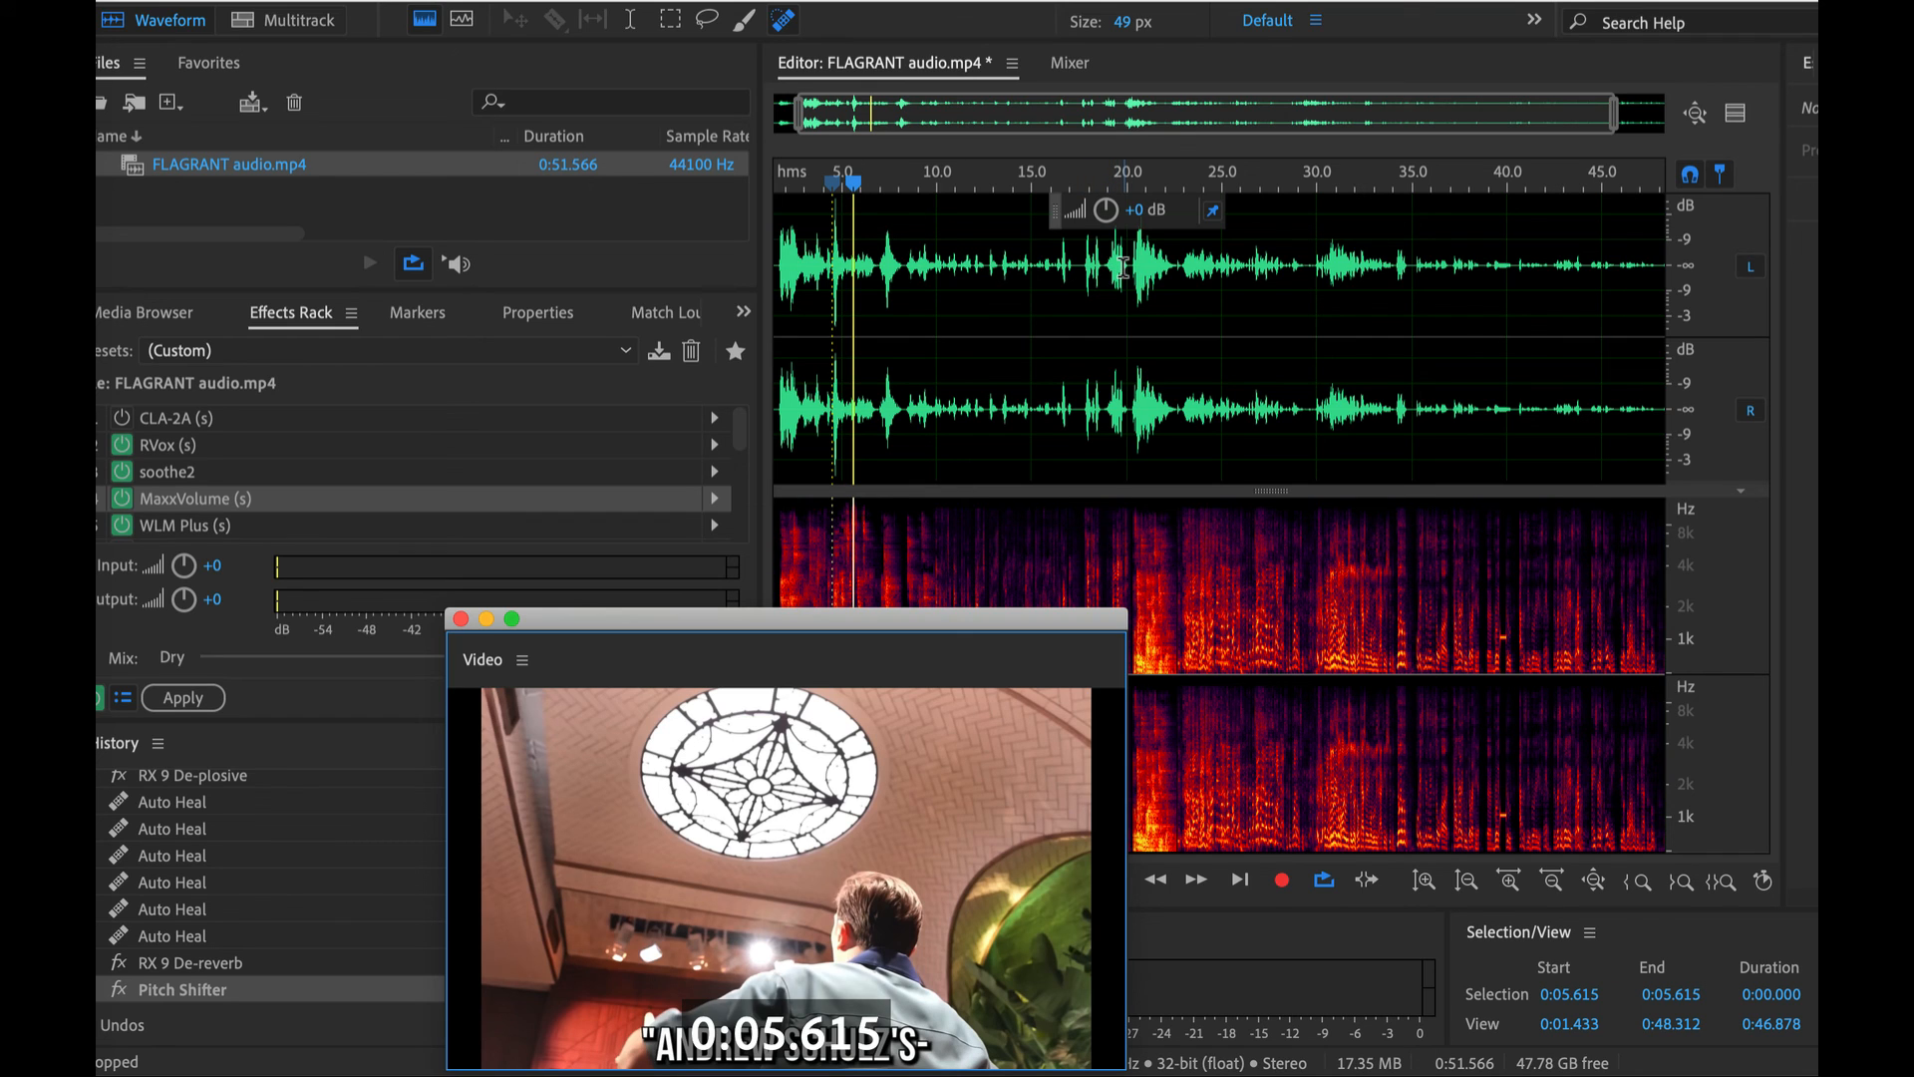
scroll(1159, 290, "right", 5)
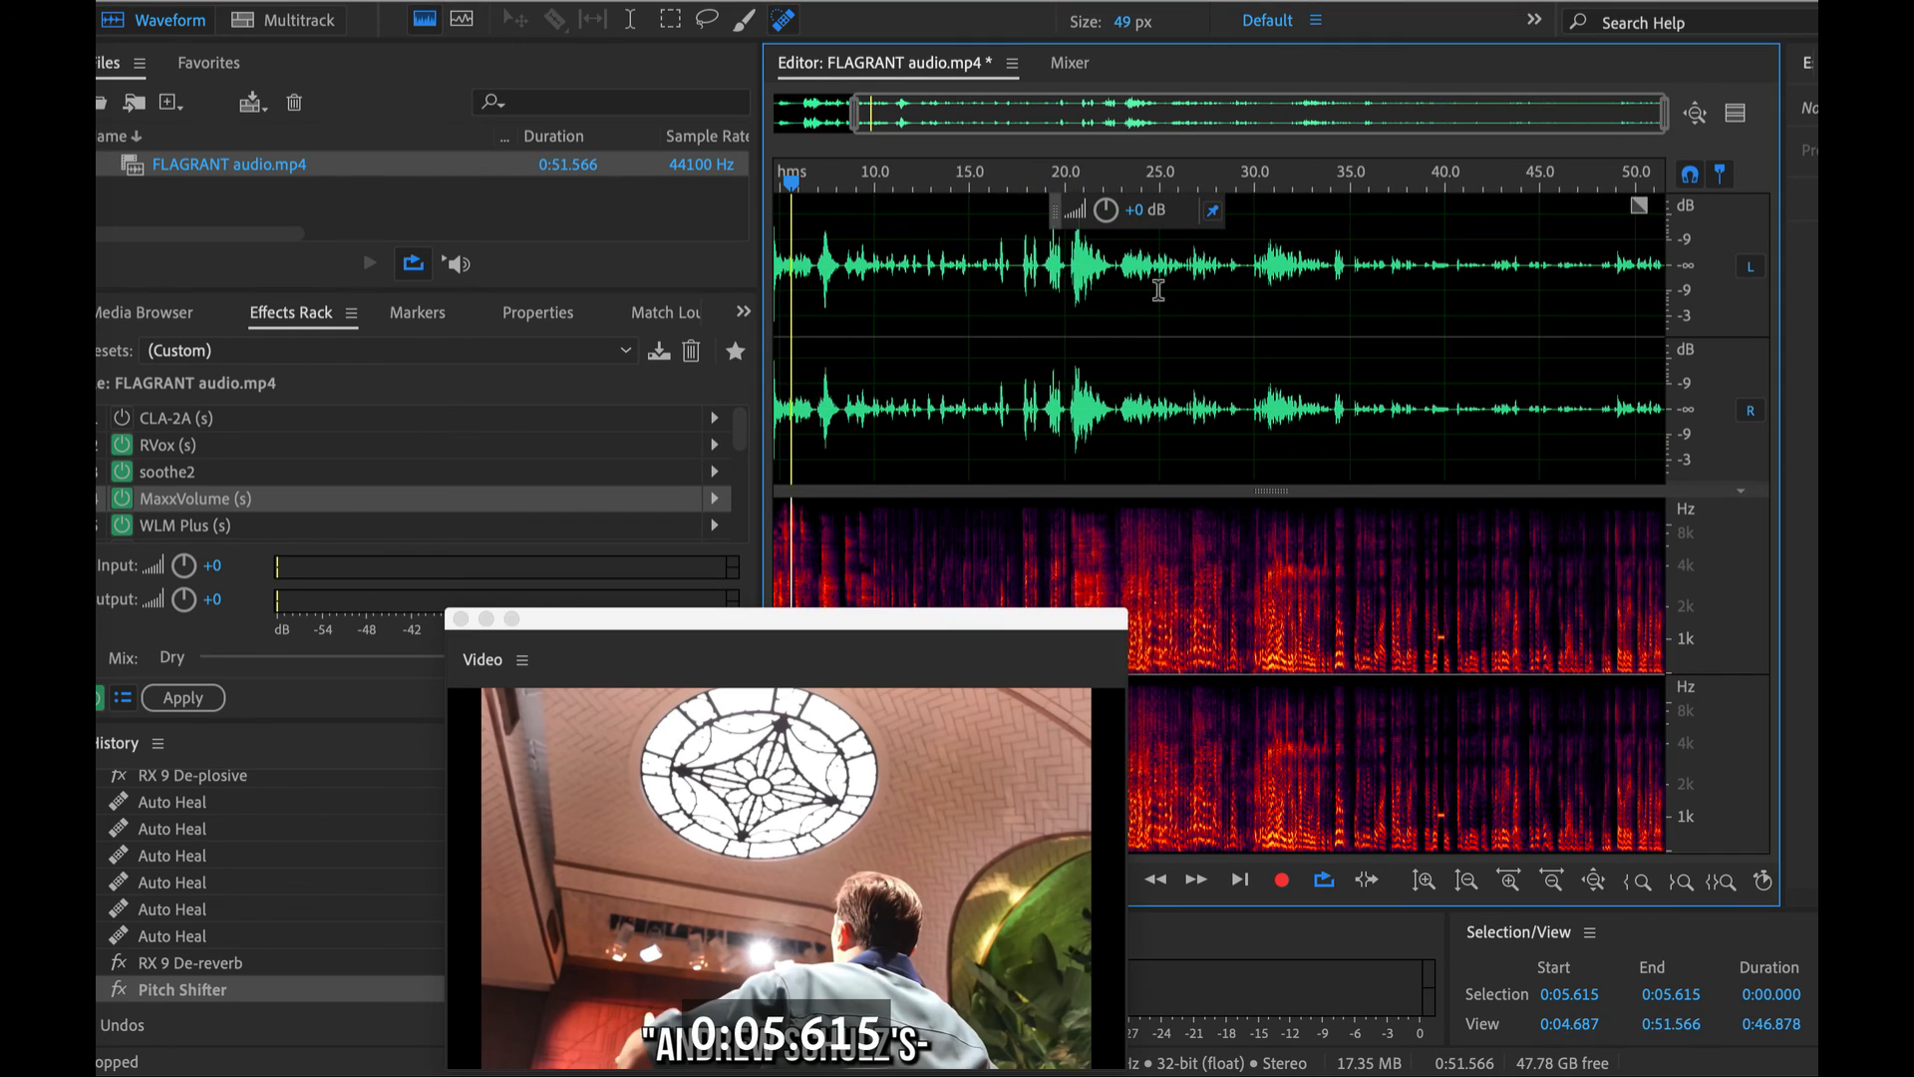
scroll(1158, 290, "down", 2)
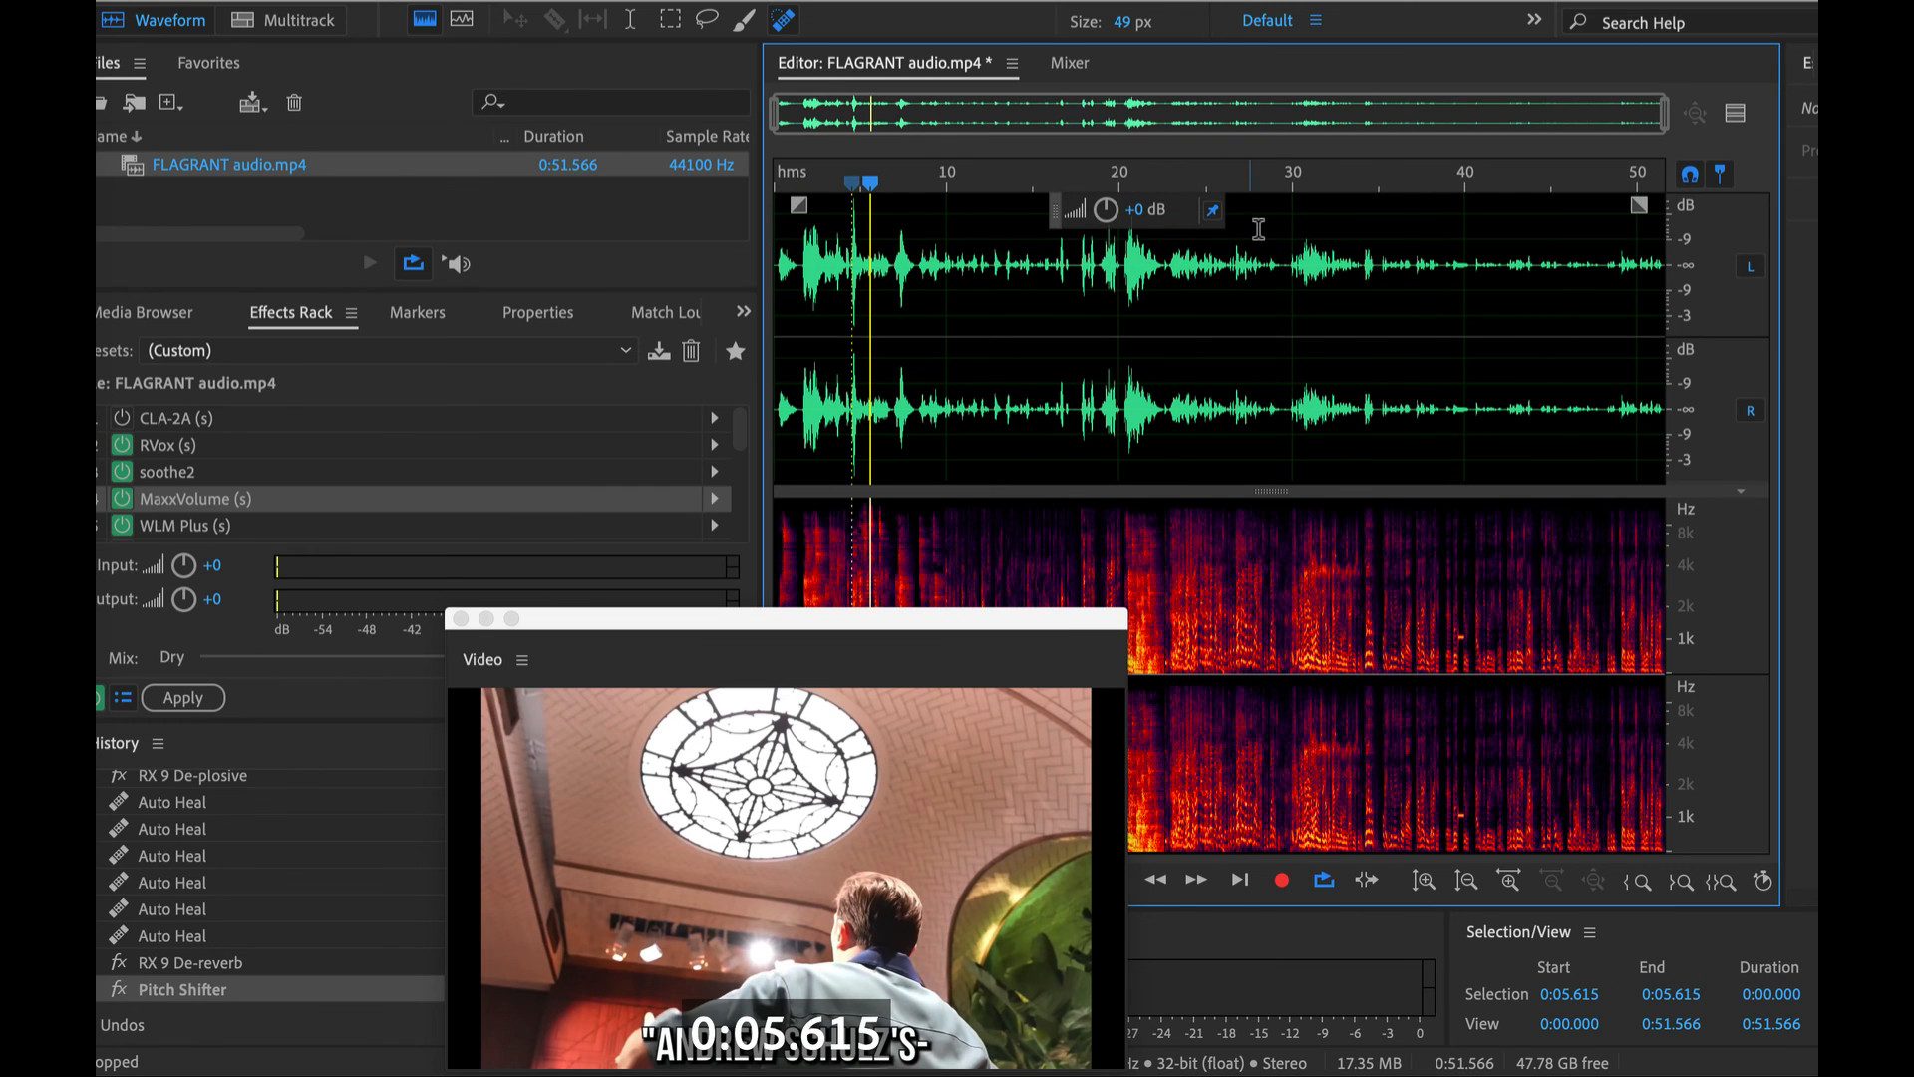
scroll(1277, 225, "up", 4)
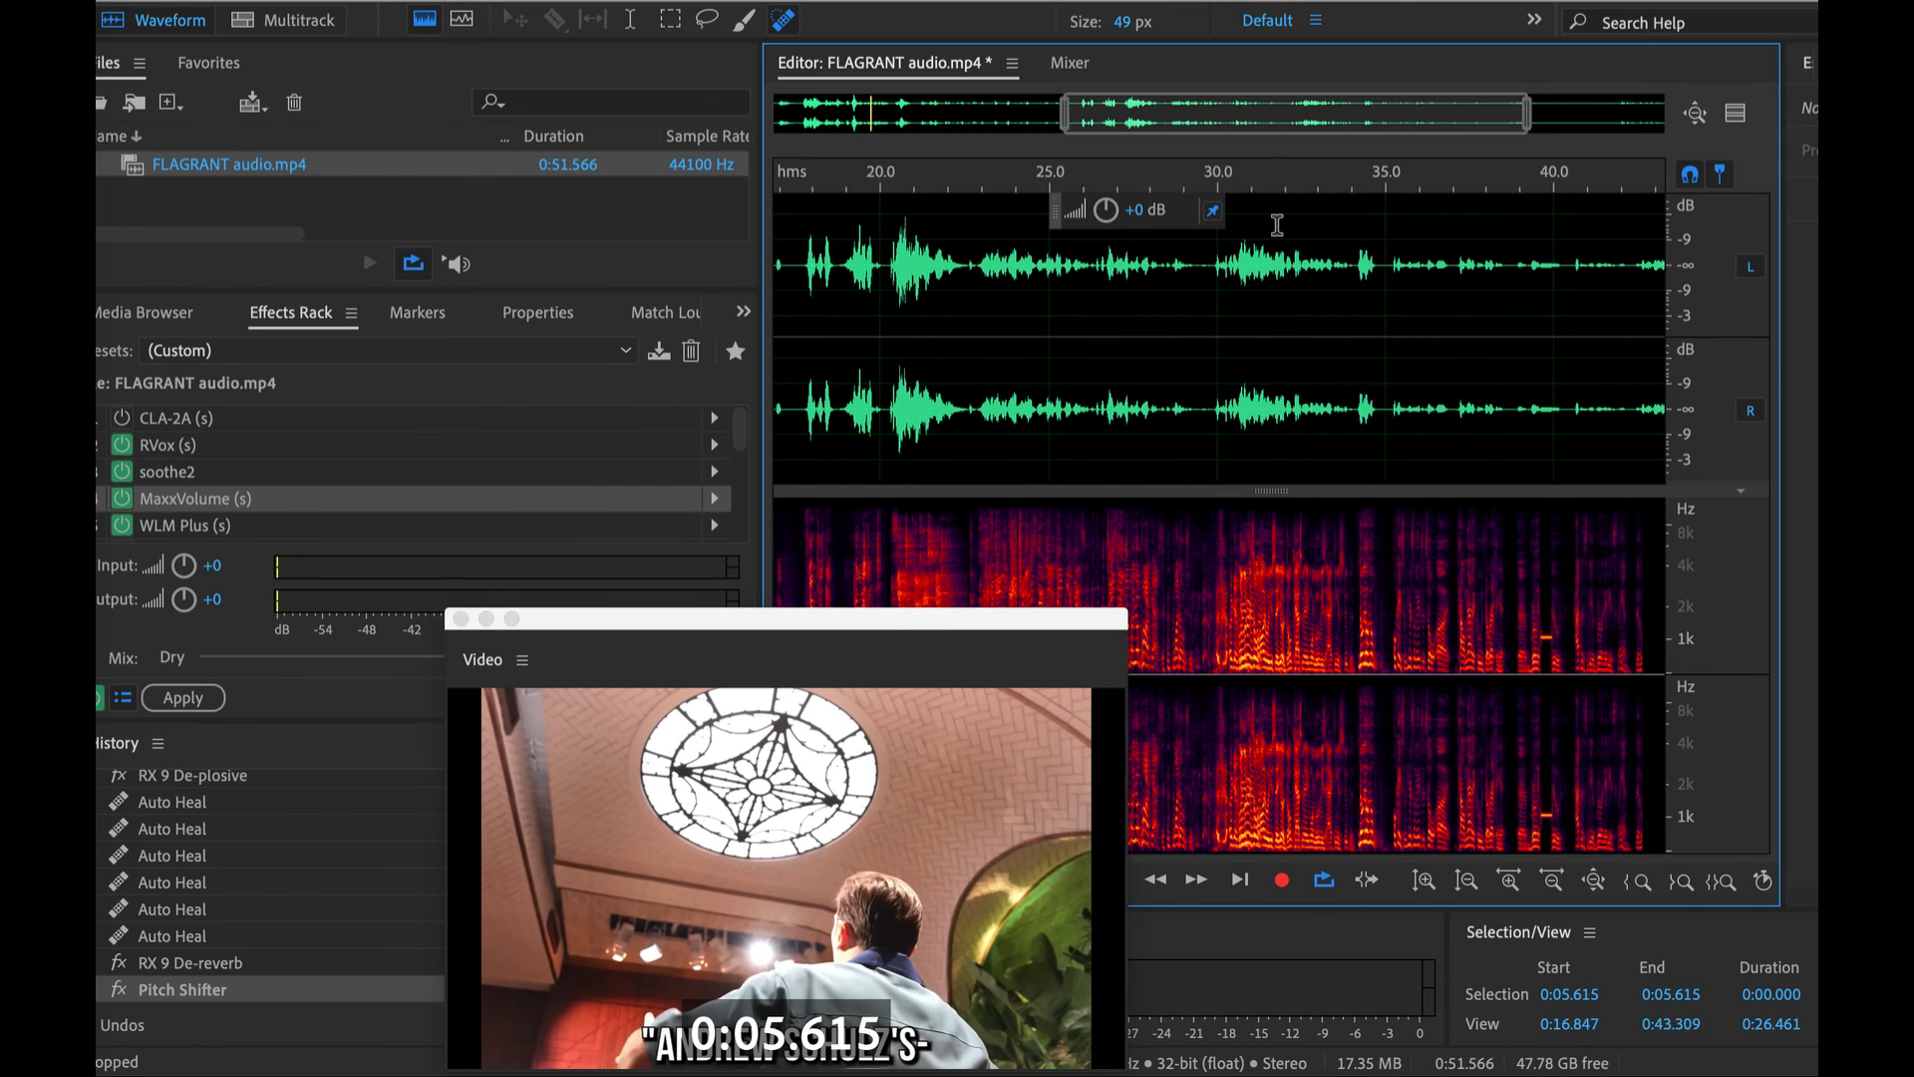